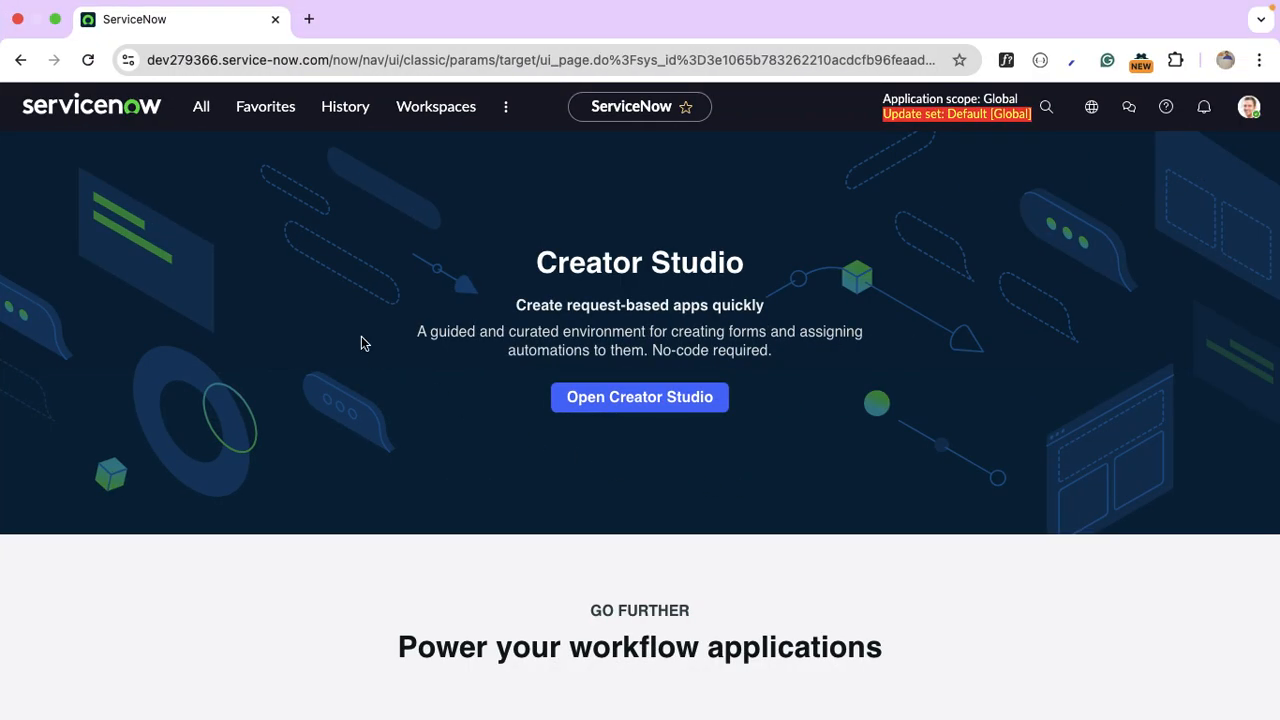
# Filter the navigator for 'ldap' and start a new server under System LDAP > Create New Server.
pyautogui.click(199, 107)
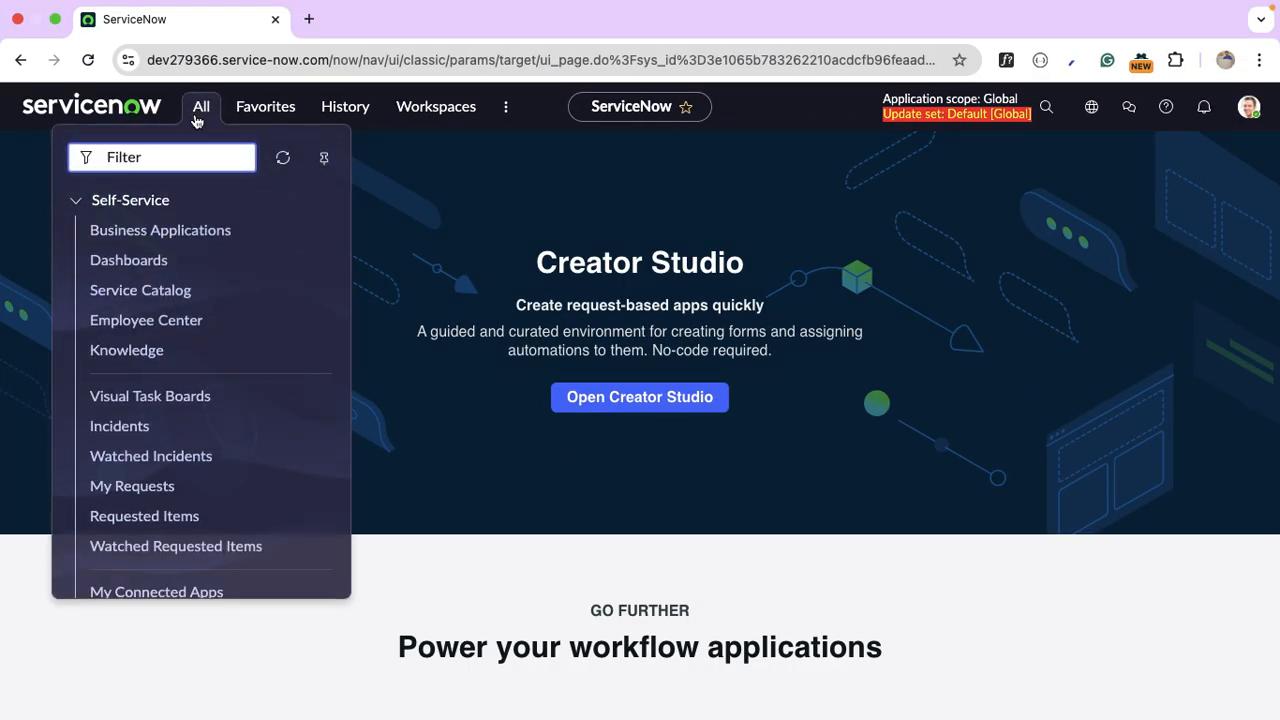
pyautogui.write('ldap')
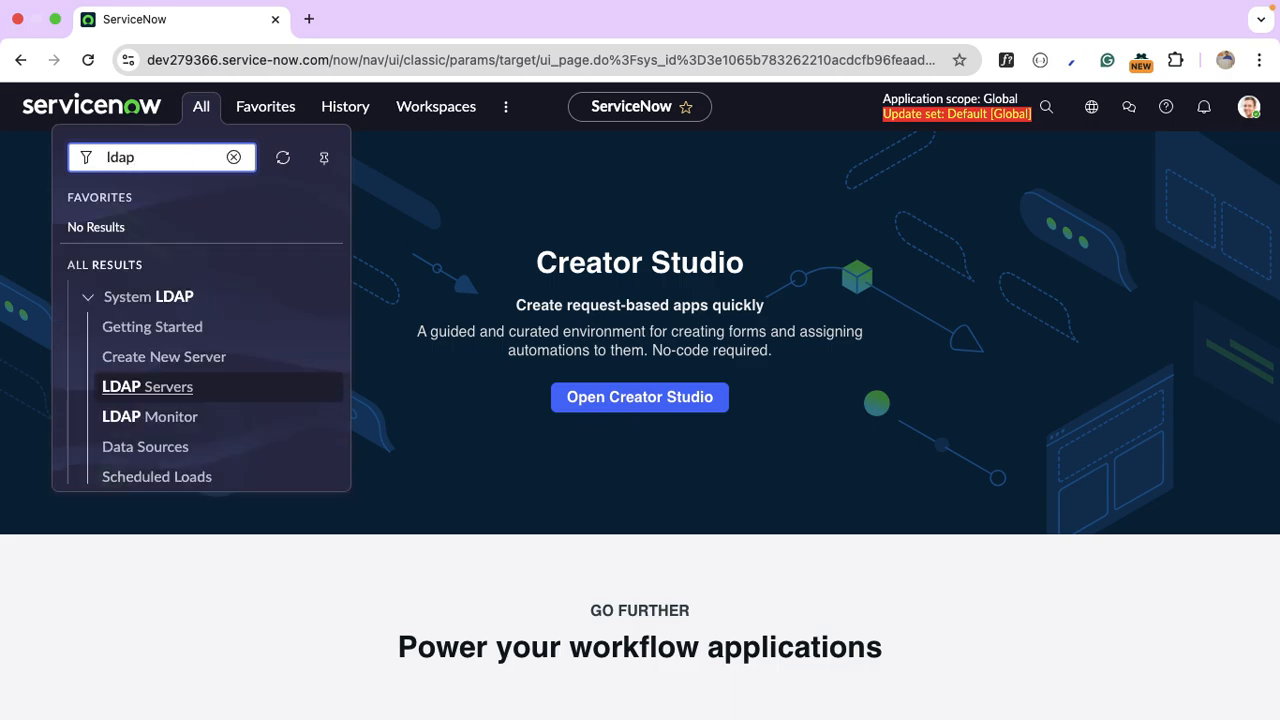
pyautogui.click(212, 364)
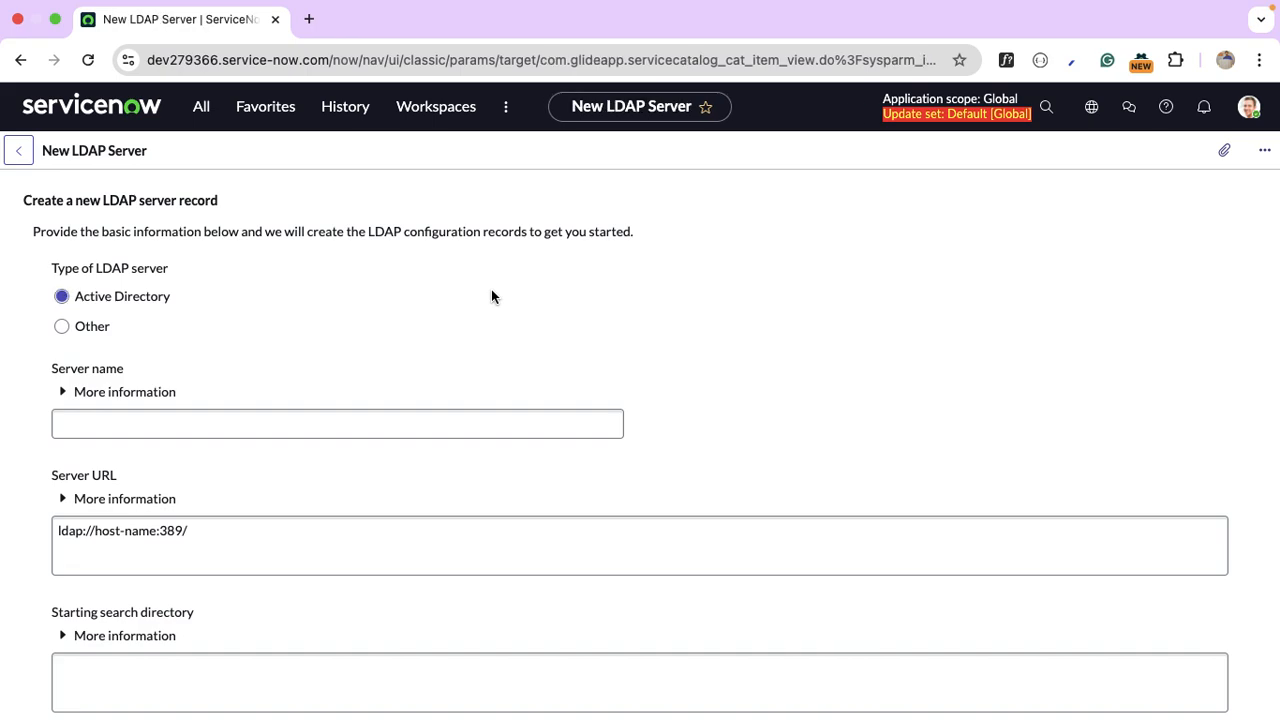
# Submit LDAP server TGC with URL ldap://10.0.0.5:389/ and search directory DC=thegeekconsole,DC=com.
pyautogui.scroll(-1, 491, 296)
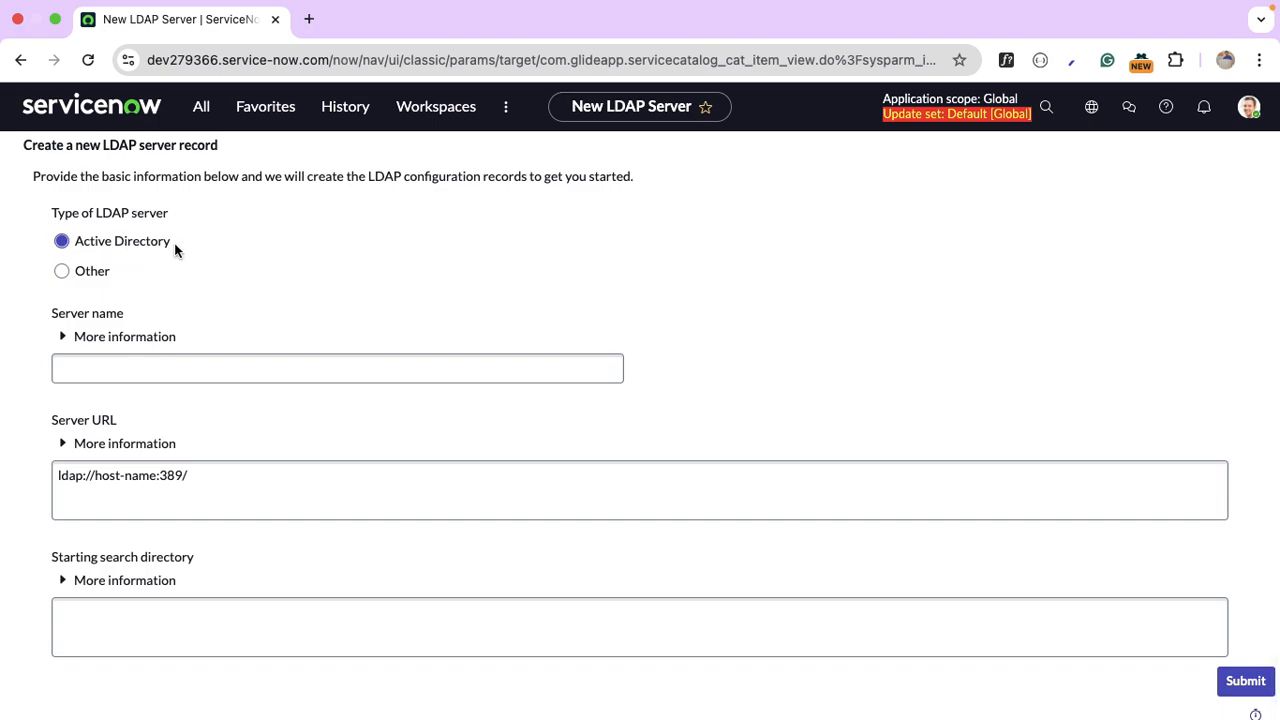
pyautogui.click(169, 368)
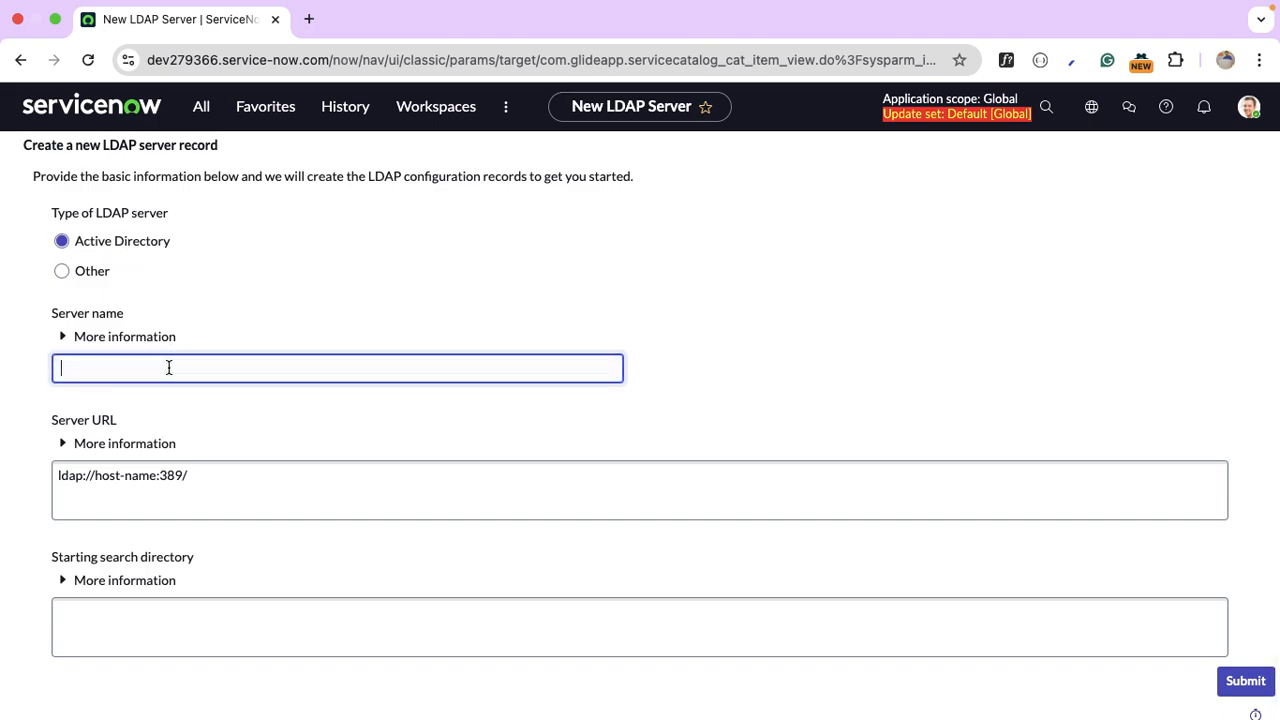
pyautogui.write('TGC')
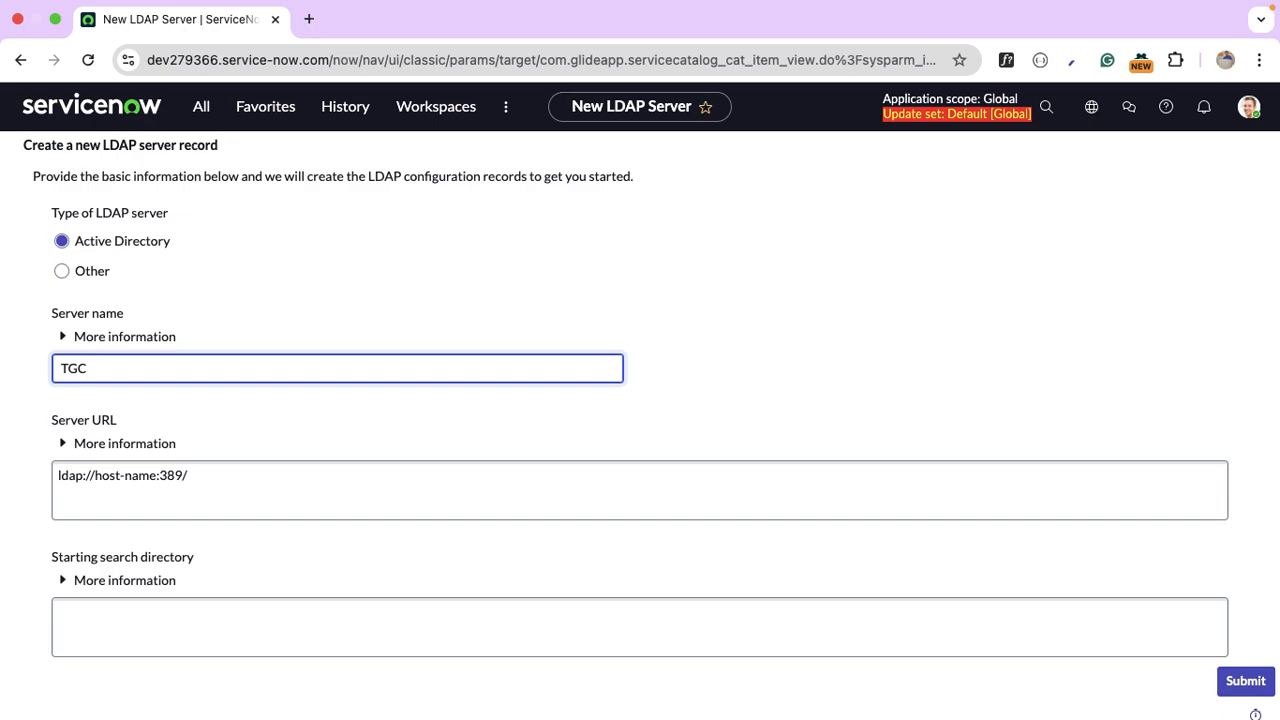
pyautogui.scroll(-1, 169, 368)
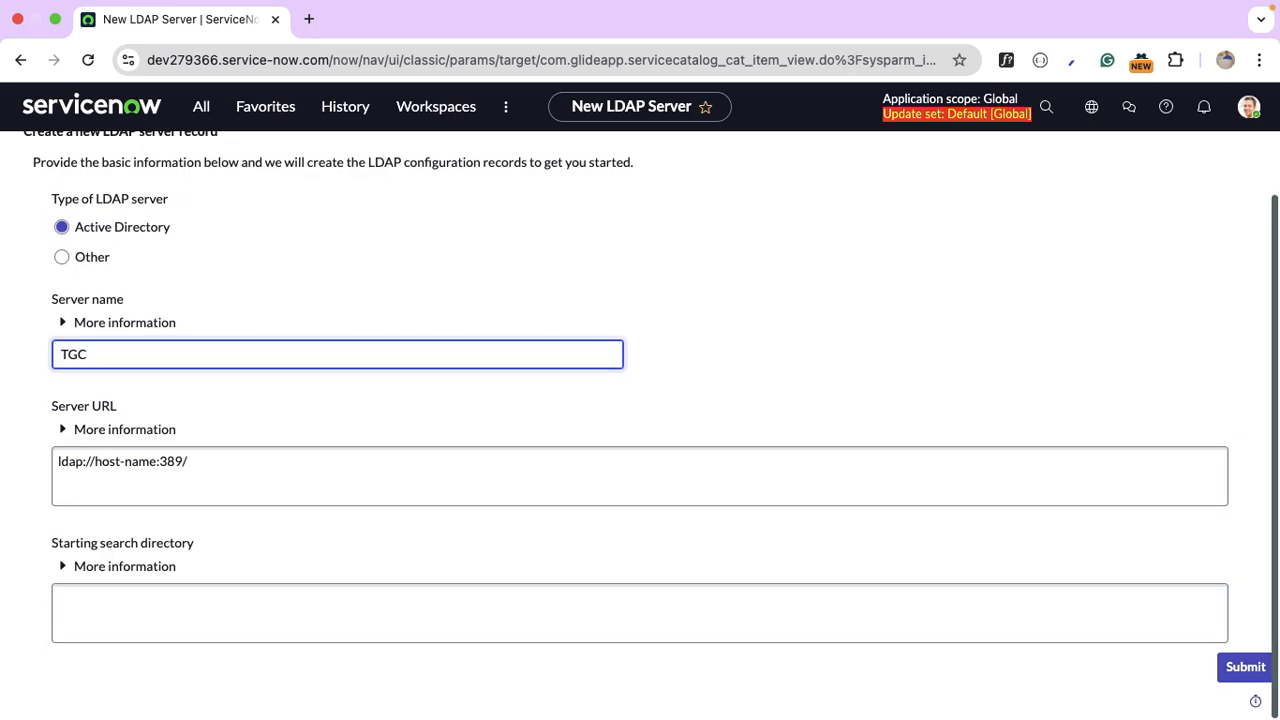
pyautogui.click(95, 461)
pyautogui.moveTo(95, 461); pyautogui.dragTo(158, 463)
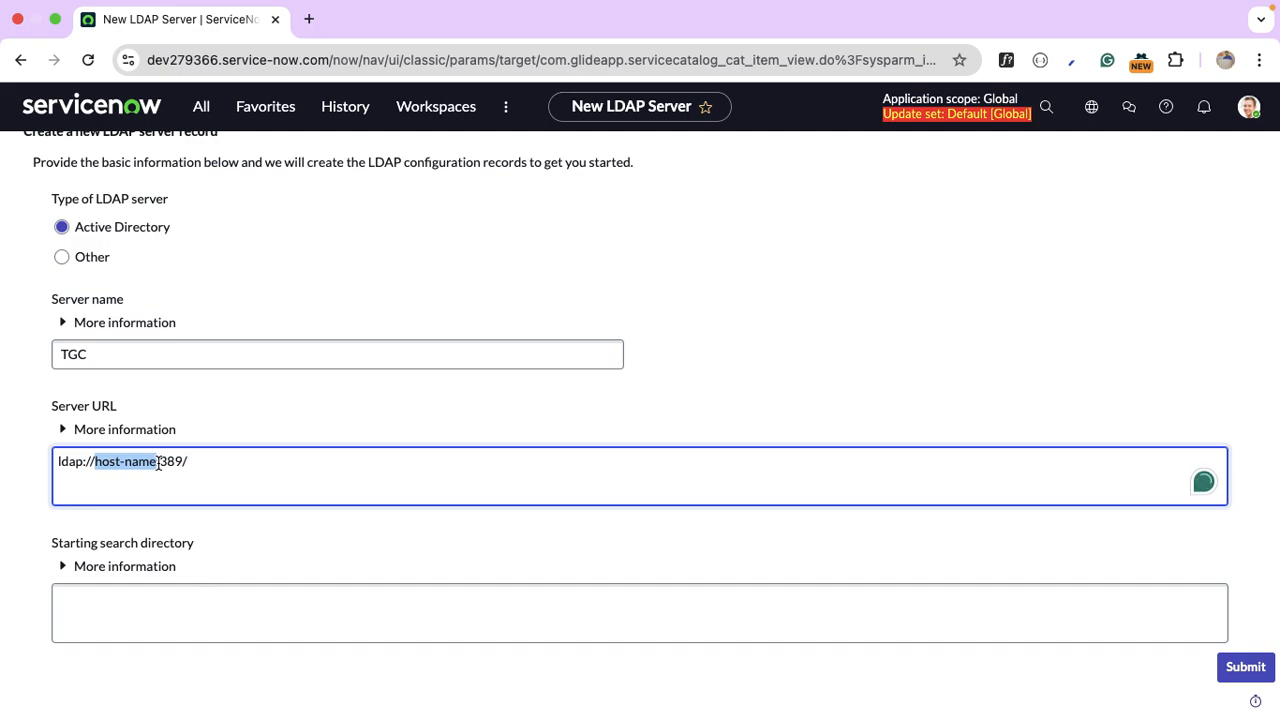
pyautogui.write('10.0.0')
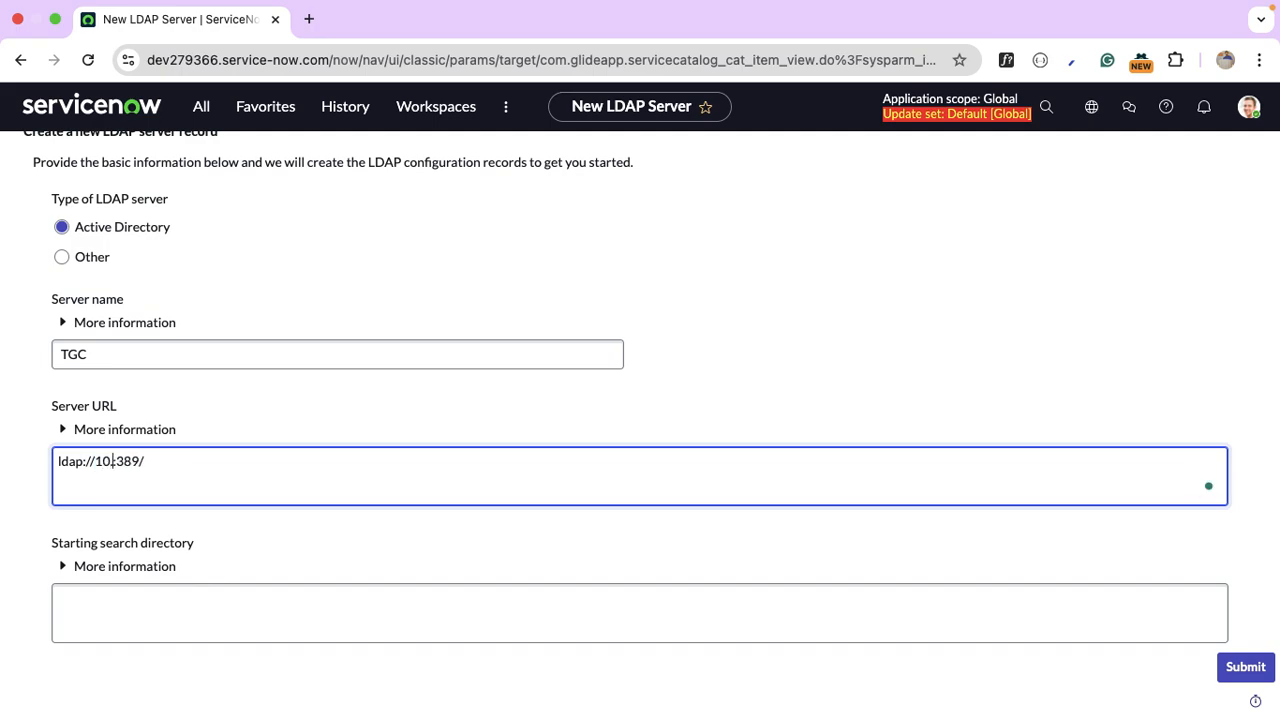
pyautogui.write('.5')
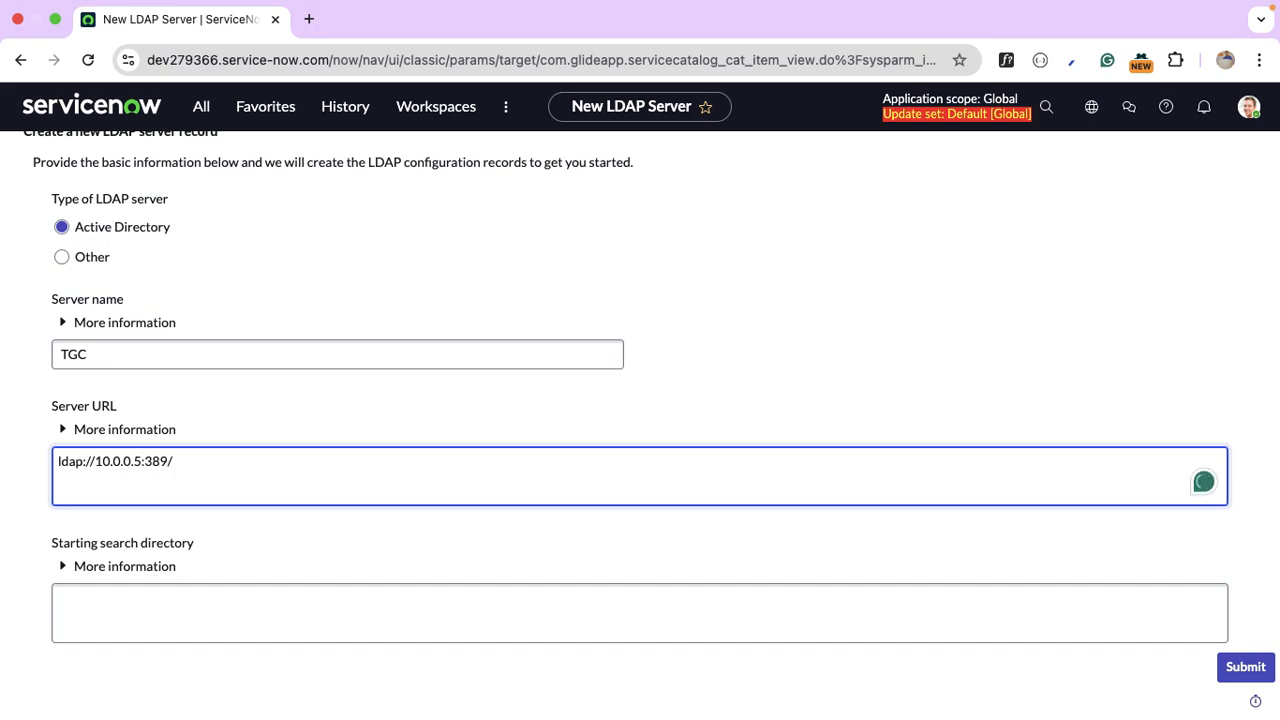
pyautogui.click(115, 626)
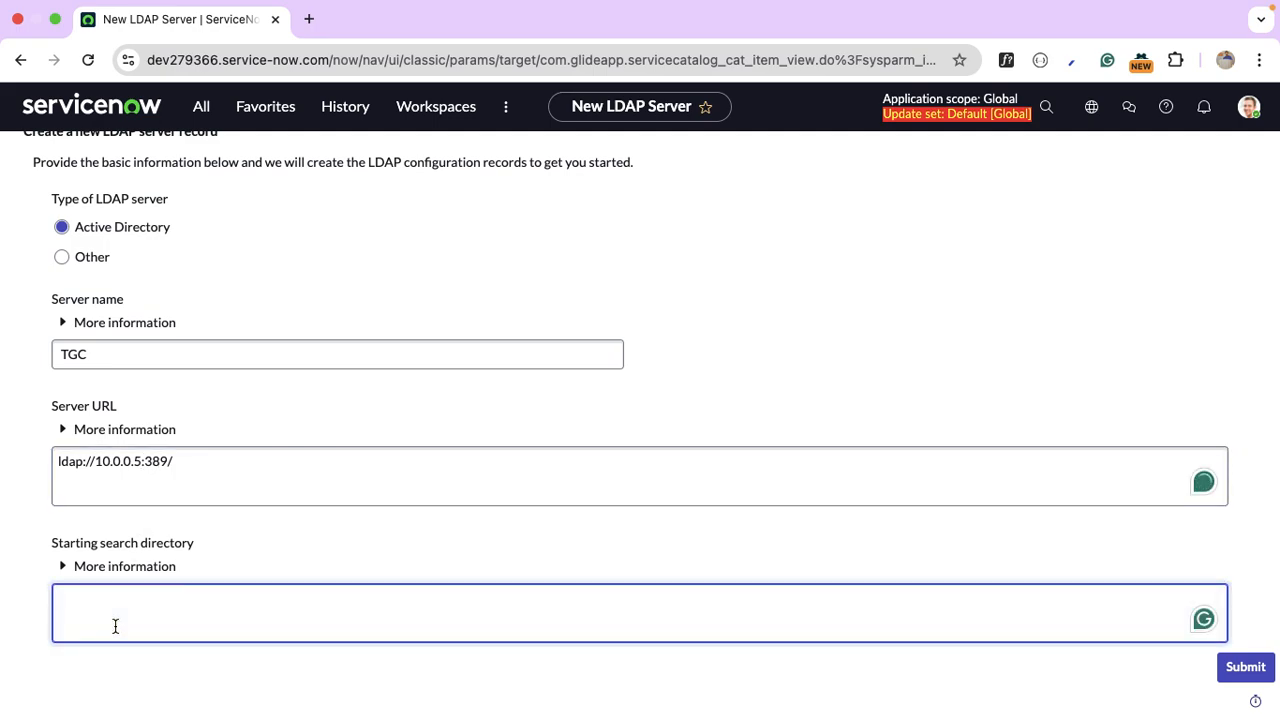
pyautogui.write('DC=the')
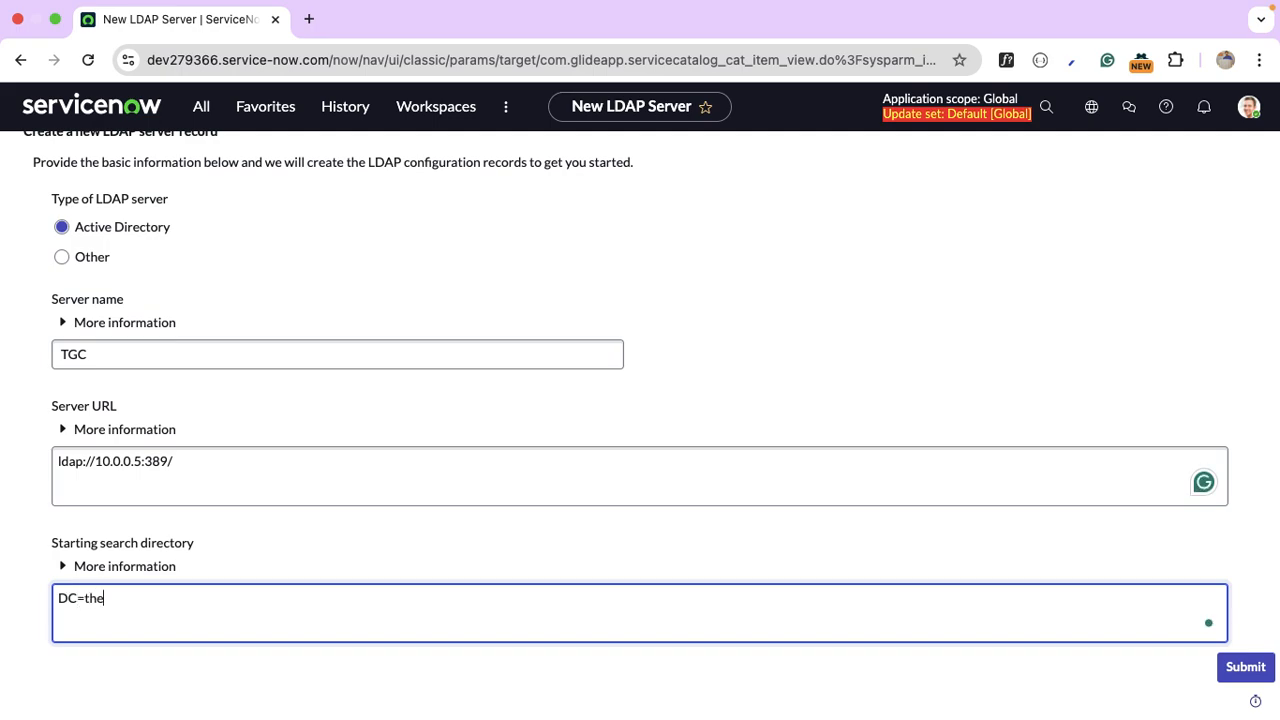
pyautogui.write('geek')
pyautogui.write('cos')
pyautogui.write('nsole')
pyautogui.write(',DC=')
pyautogui.write('com')
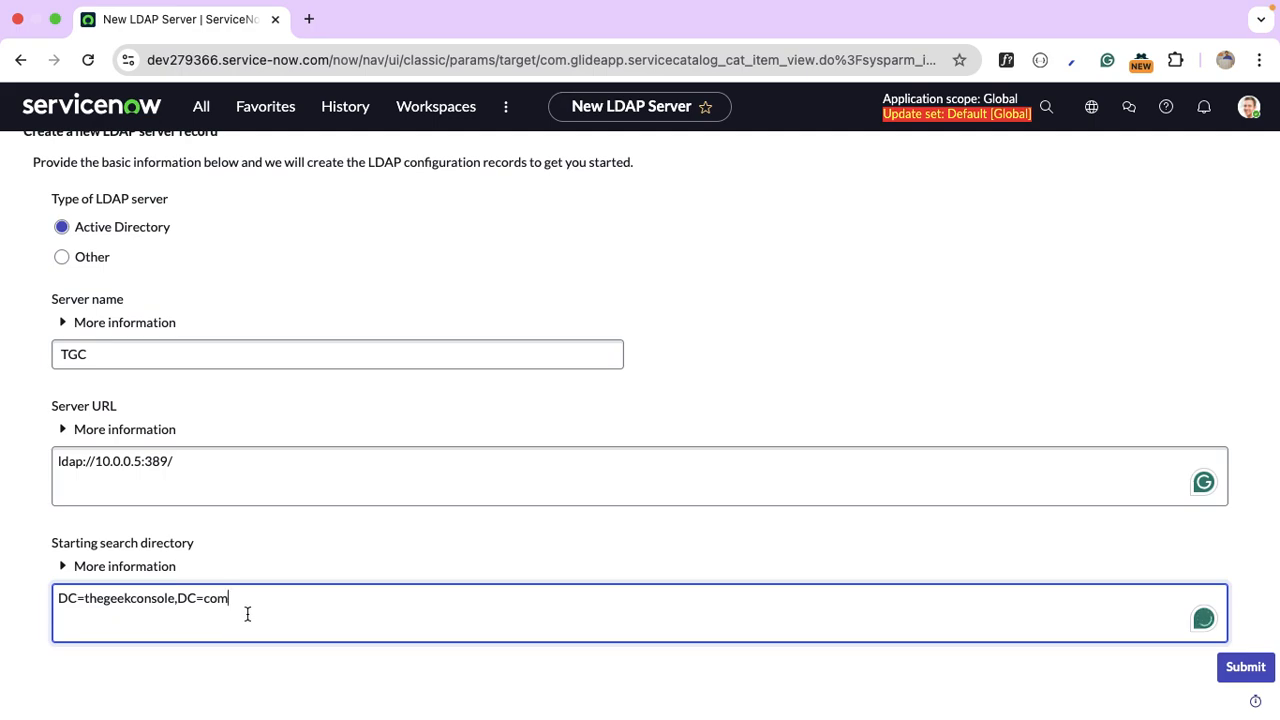
pyautogui.click(1243, 666)
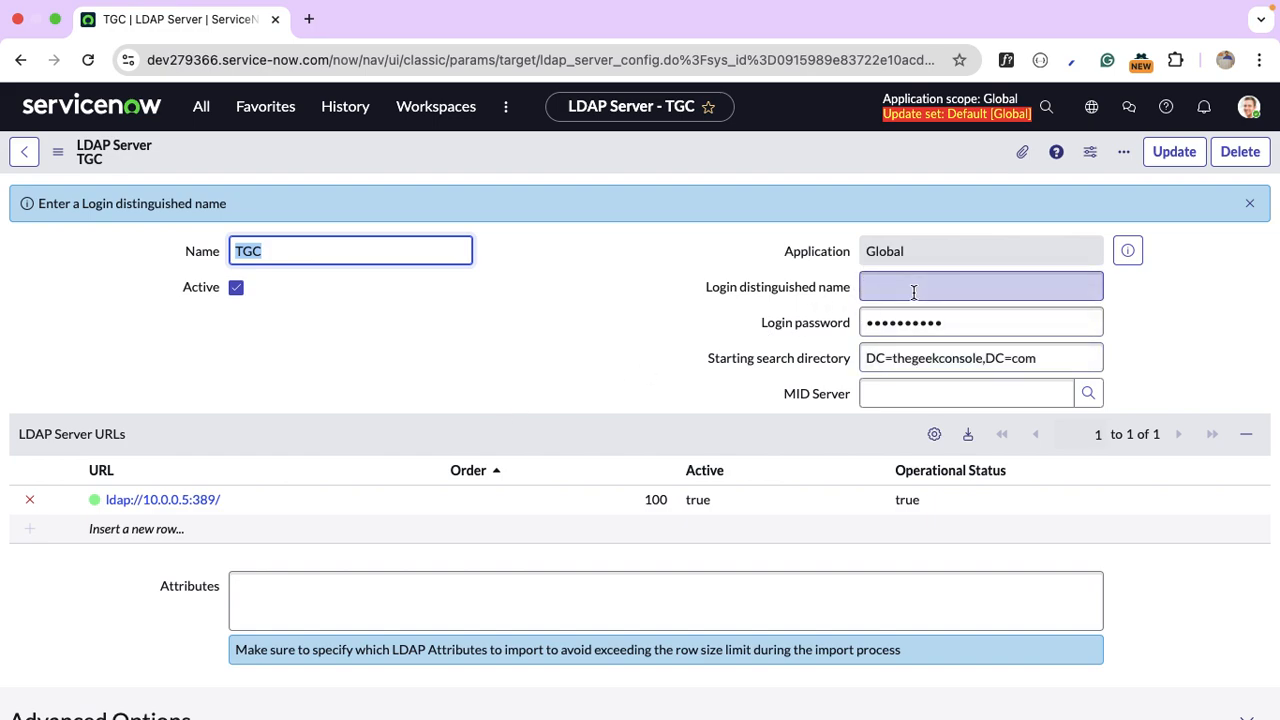
# Use the TGC record's Related Links to stop its LDAP listener.
pyautogui.scroll(-5, 569, 390)
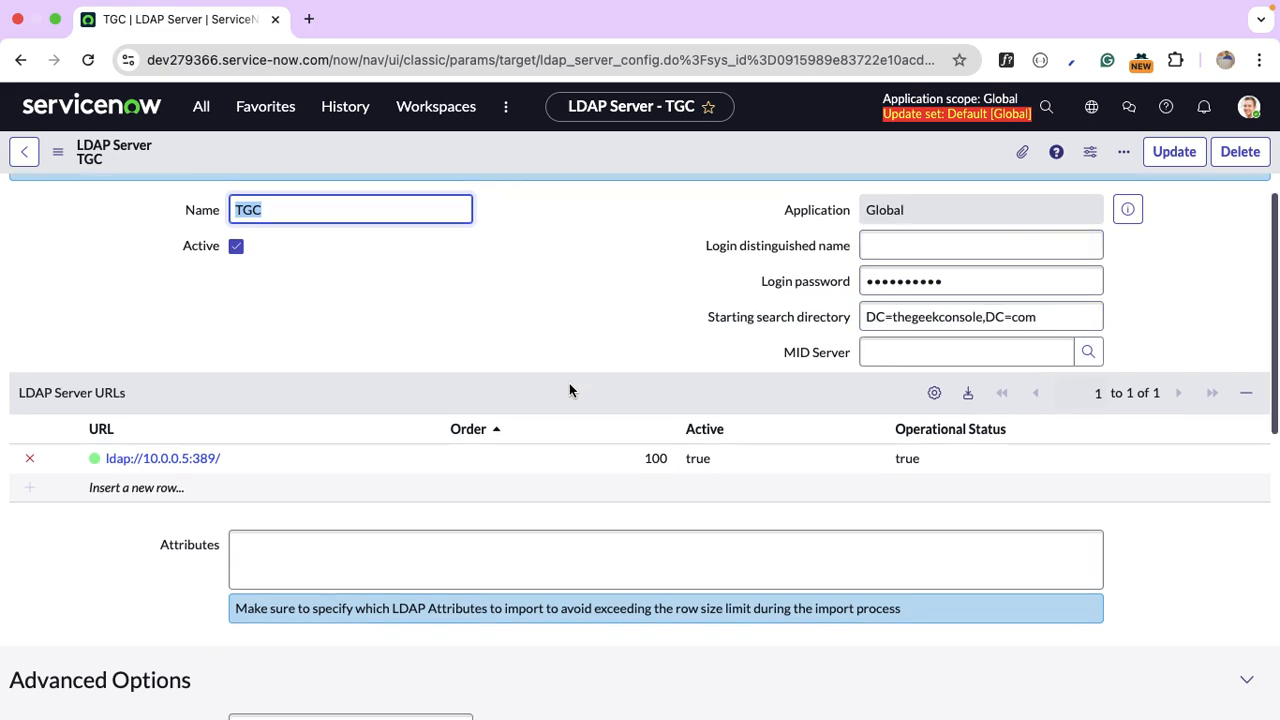
pyautogui.scroll(5, 569, 390)
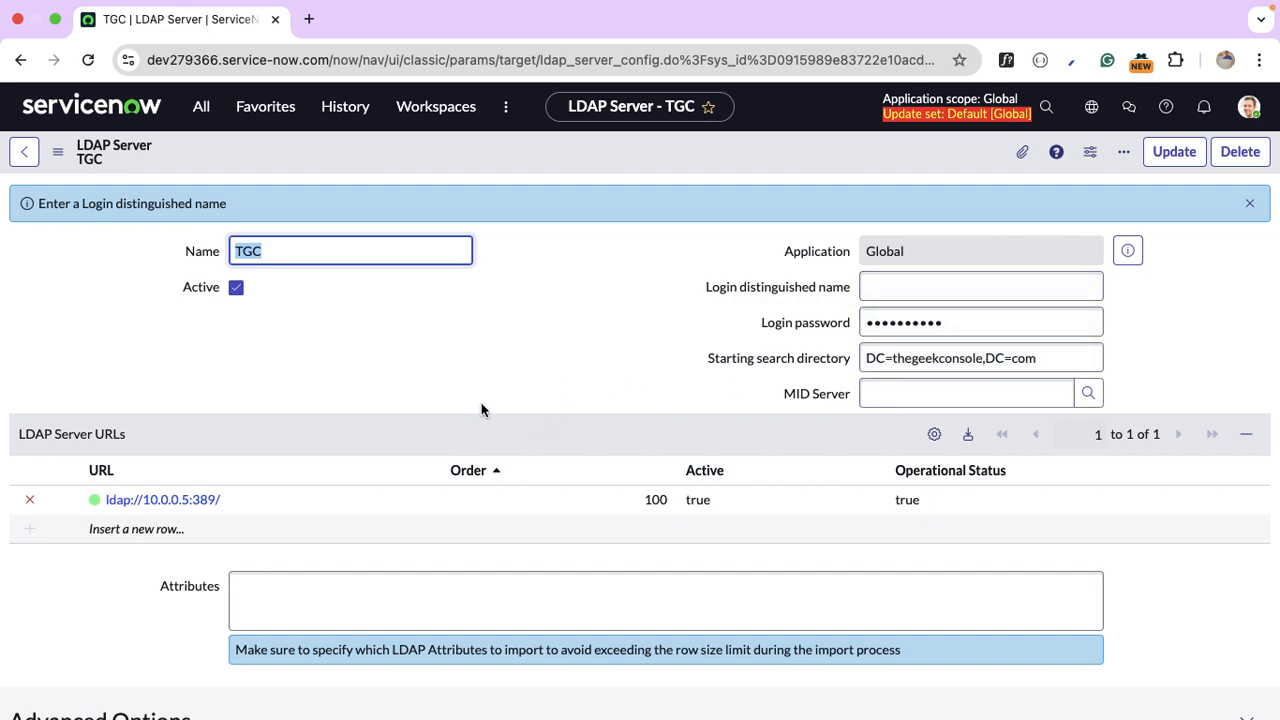
pyautogui.scroll(-5, 481, 409)
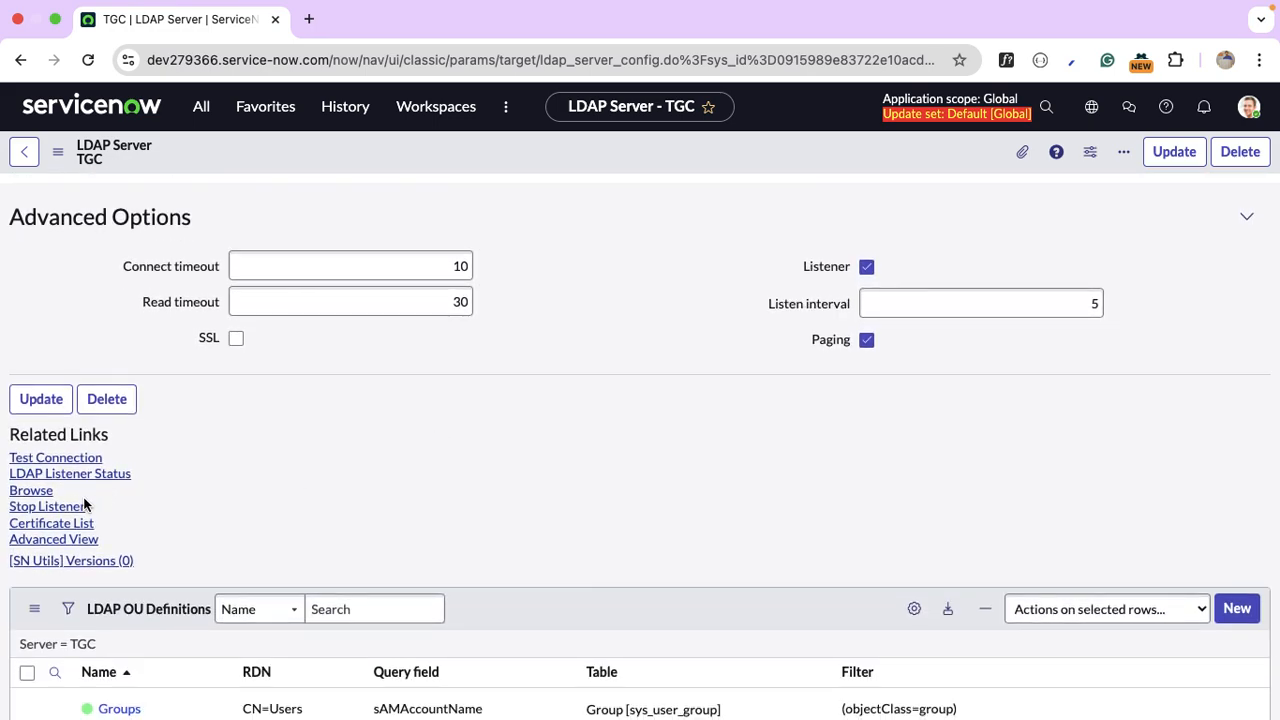
pyautogui.click(78, 506)
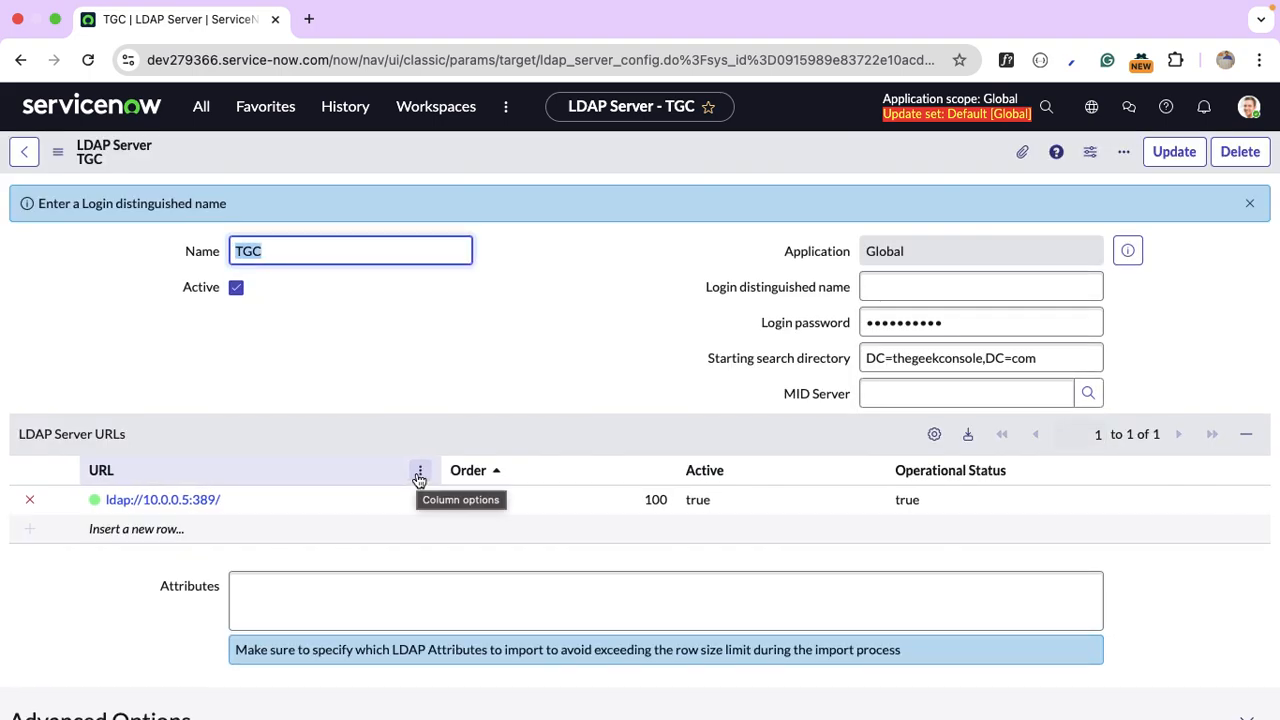
# Enter the login distinguished name and replace the login password with the account password.
pyautogui.click(864, 288)
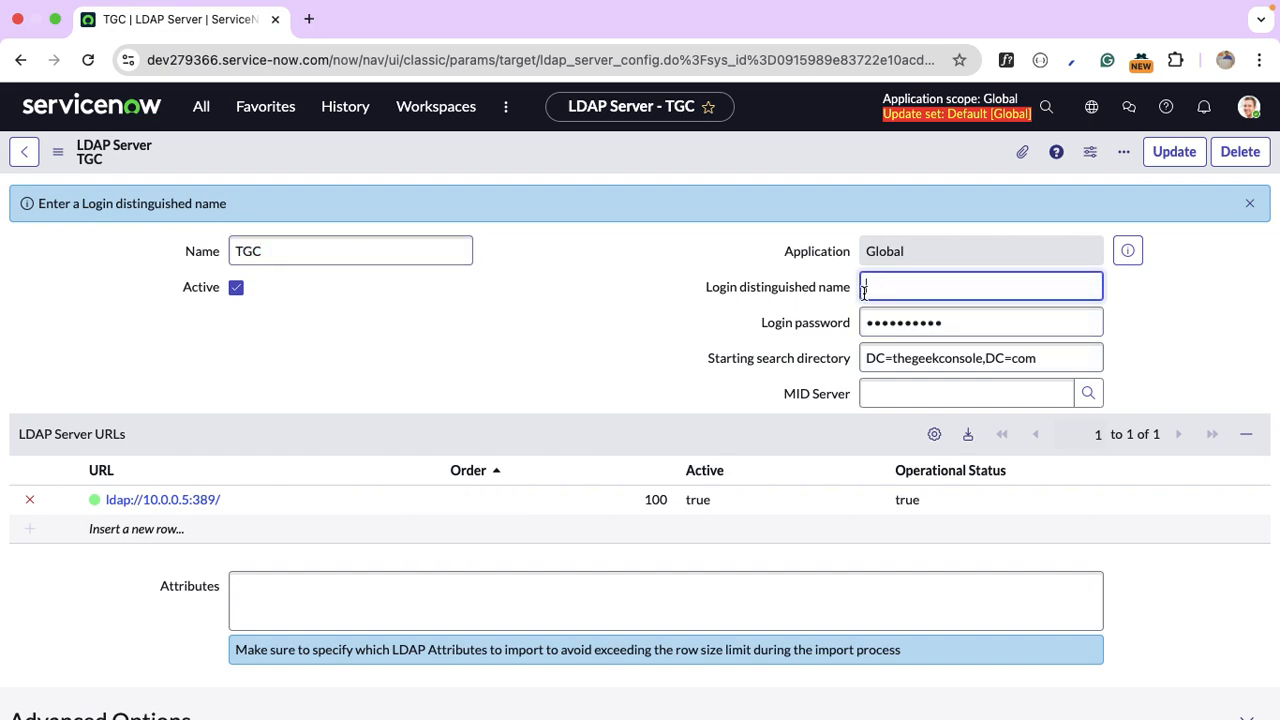
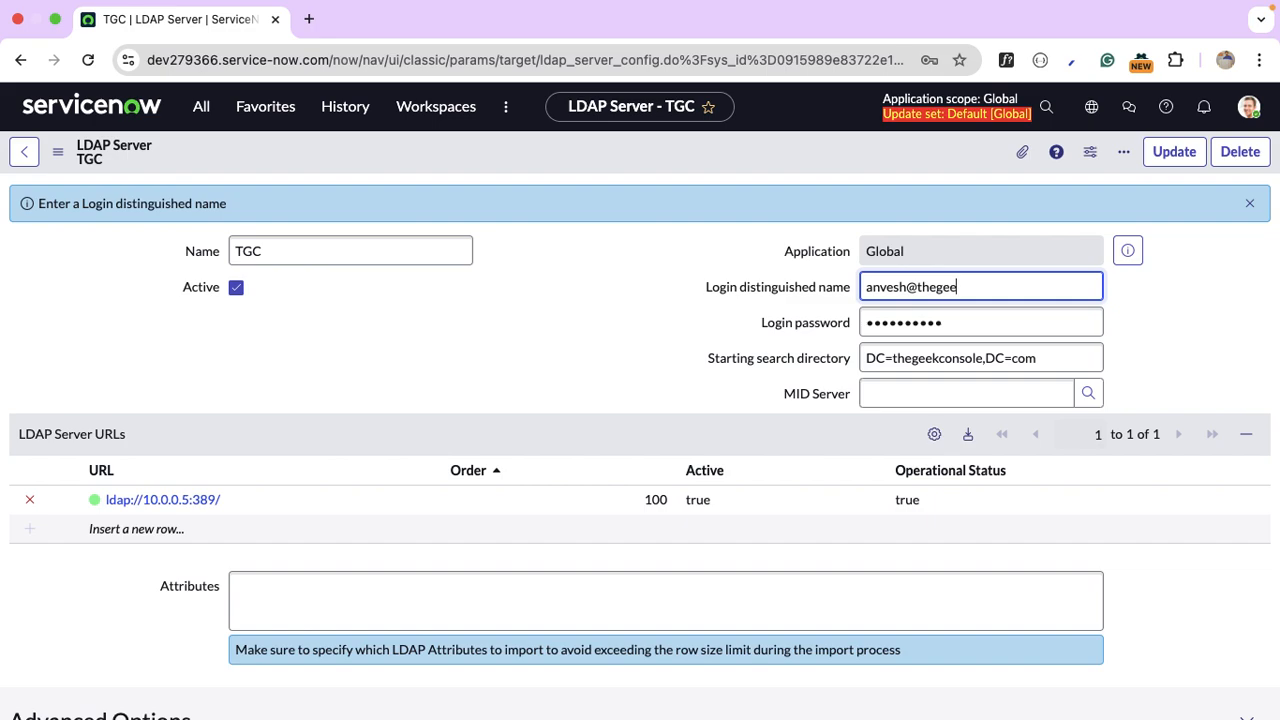
pyautogui.click(985, 323)
pyautogui.doubleClick(983, 323)
pyautogui.press('BackSpace')
pyautogui.write('•••••••••')
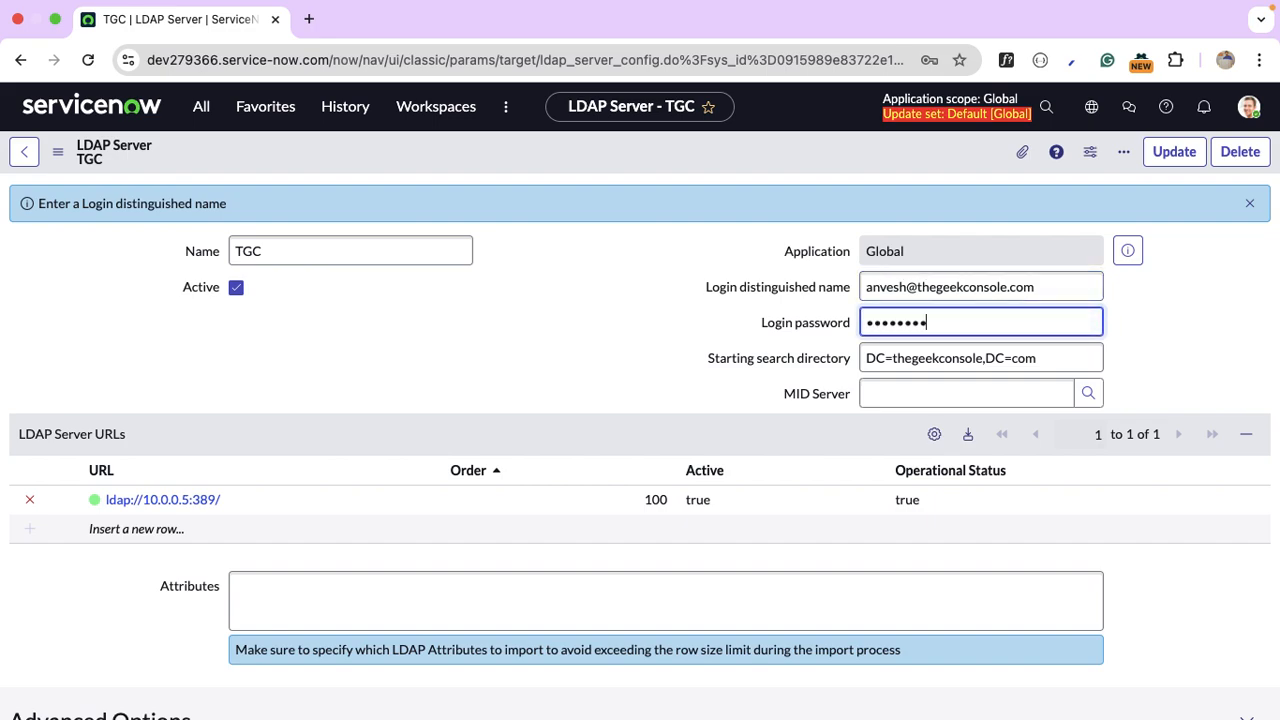
pyautogui.write('•••••••••')
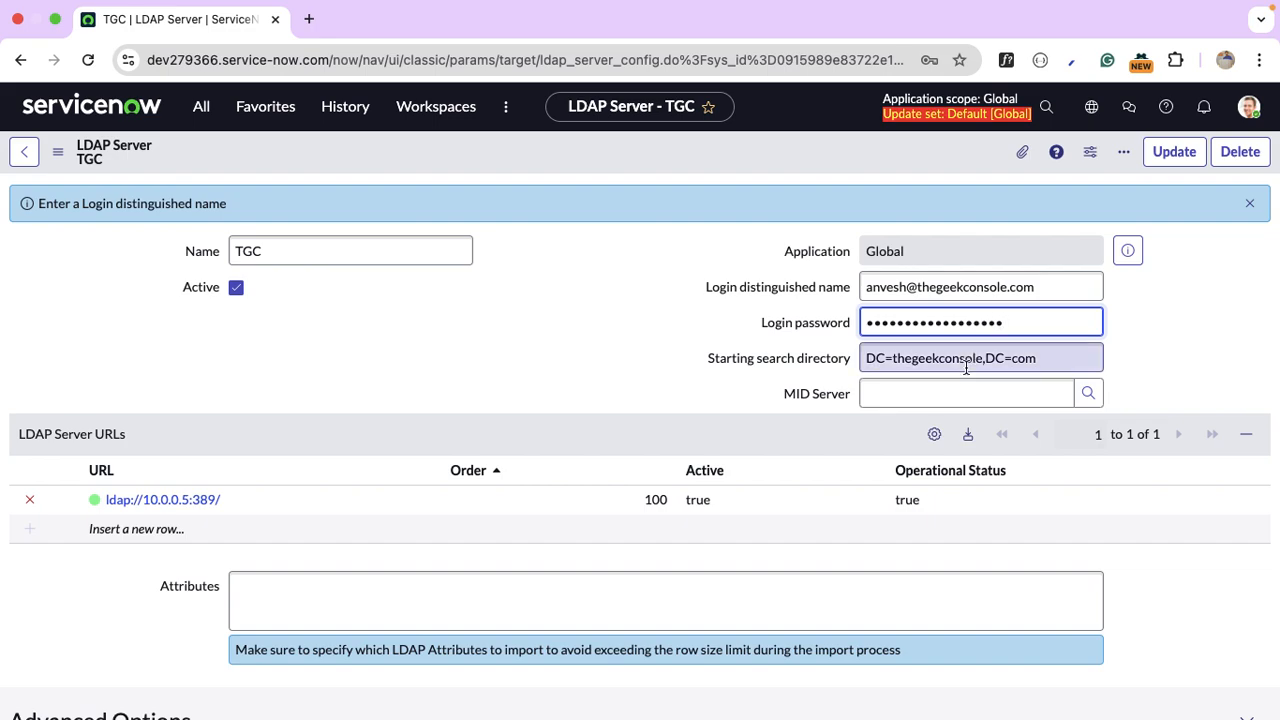
# Set the MID Server to TGCAZMID01 and save the TGC record.
pyautogui.click(958, 386)
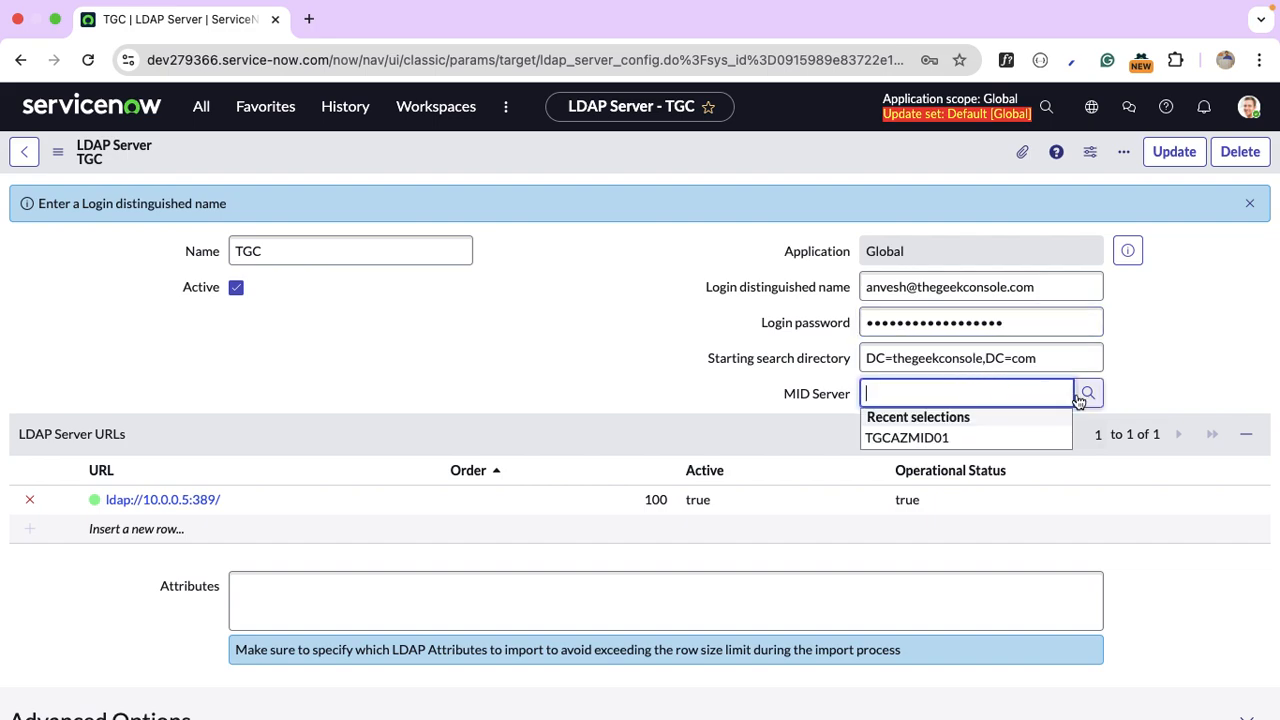
pyautogui.click(966, 437)
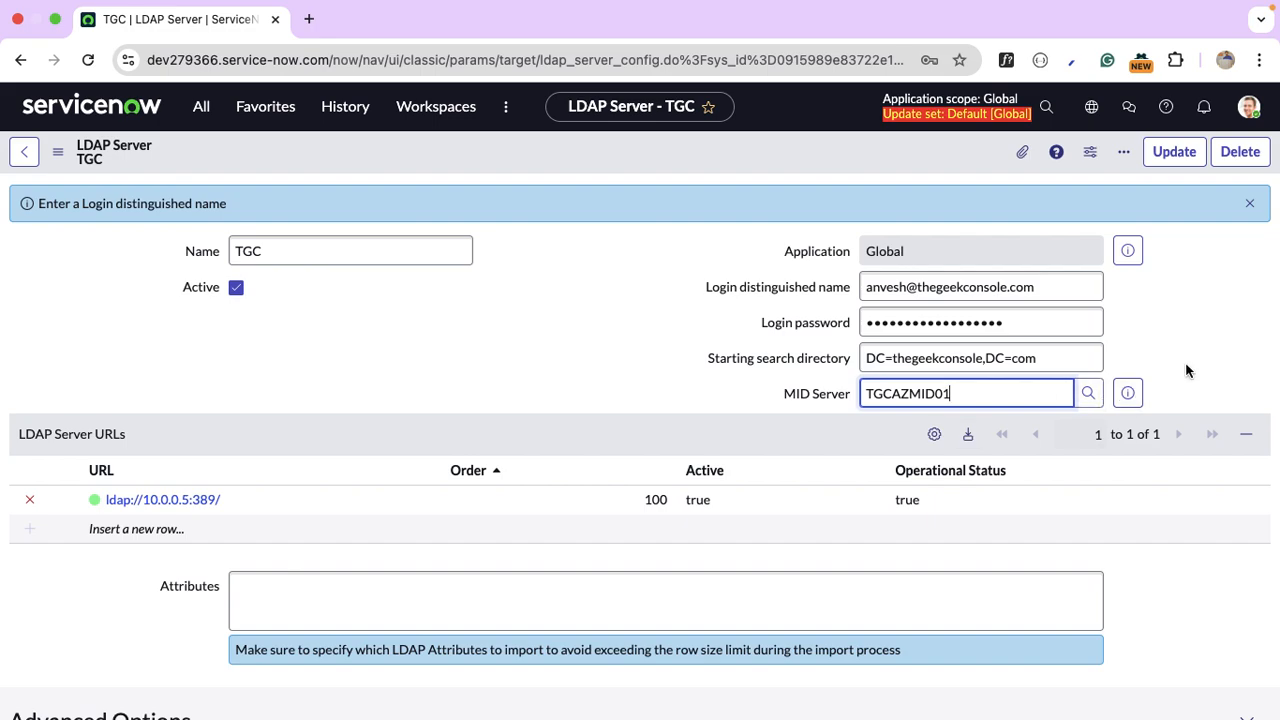
pyautogui.rightClick(603, 140)
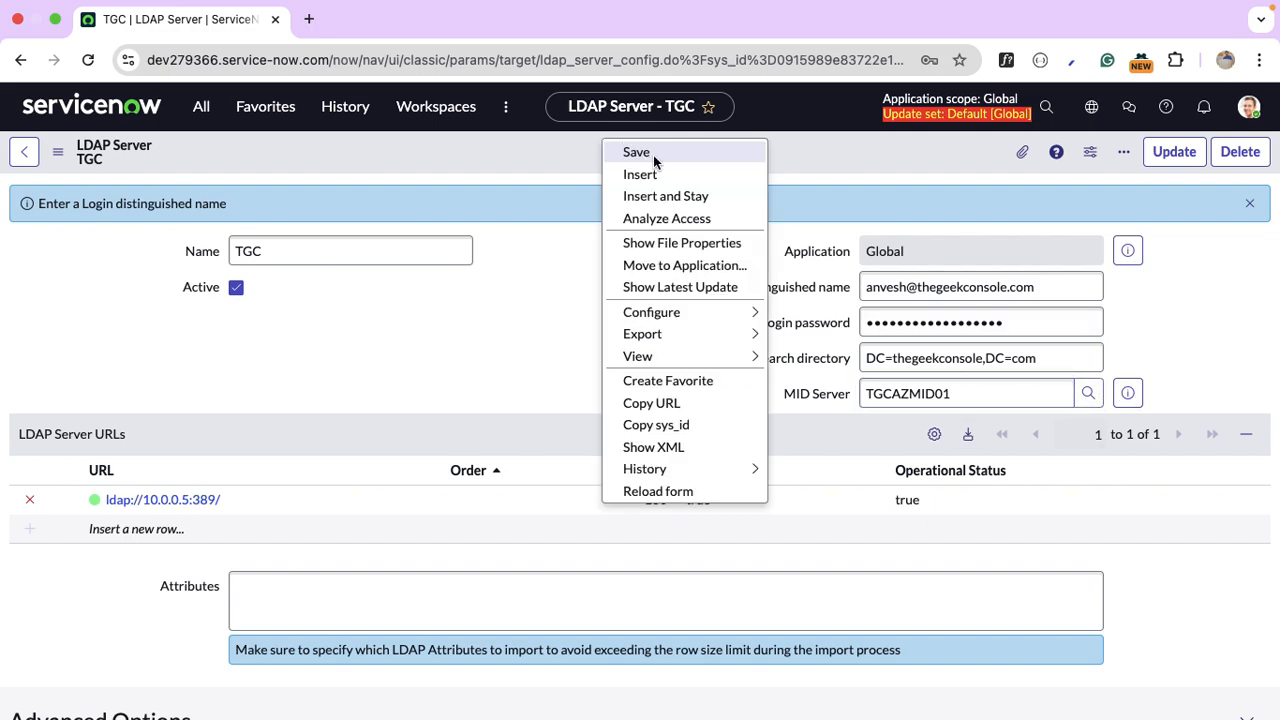
pyautogui.click(655, 155)
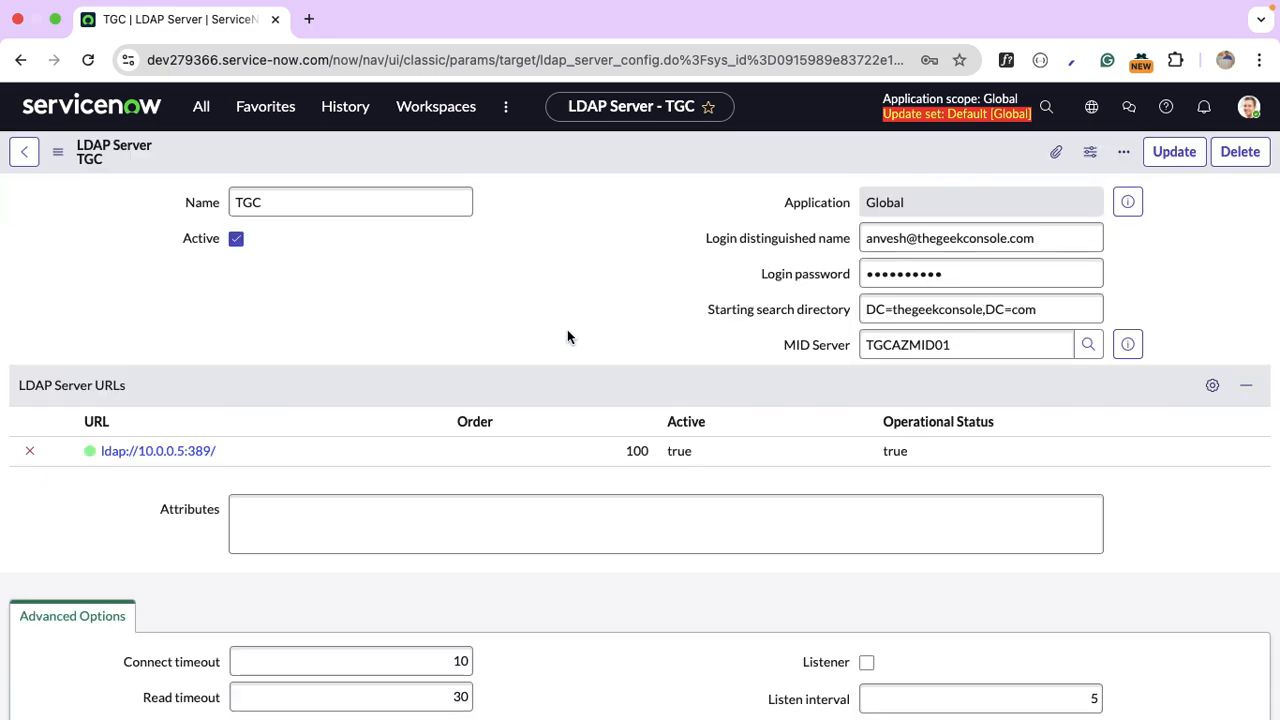
# Run Test Connection on TGC, then open the Users LDAP OU definition.
pyautogui.scroll(-3, 567, 329)
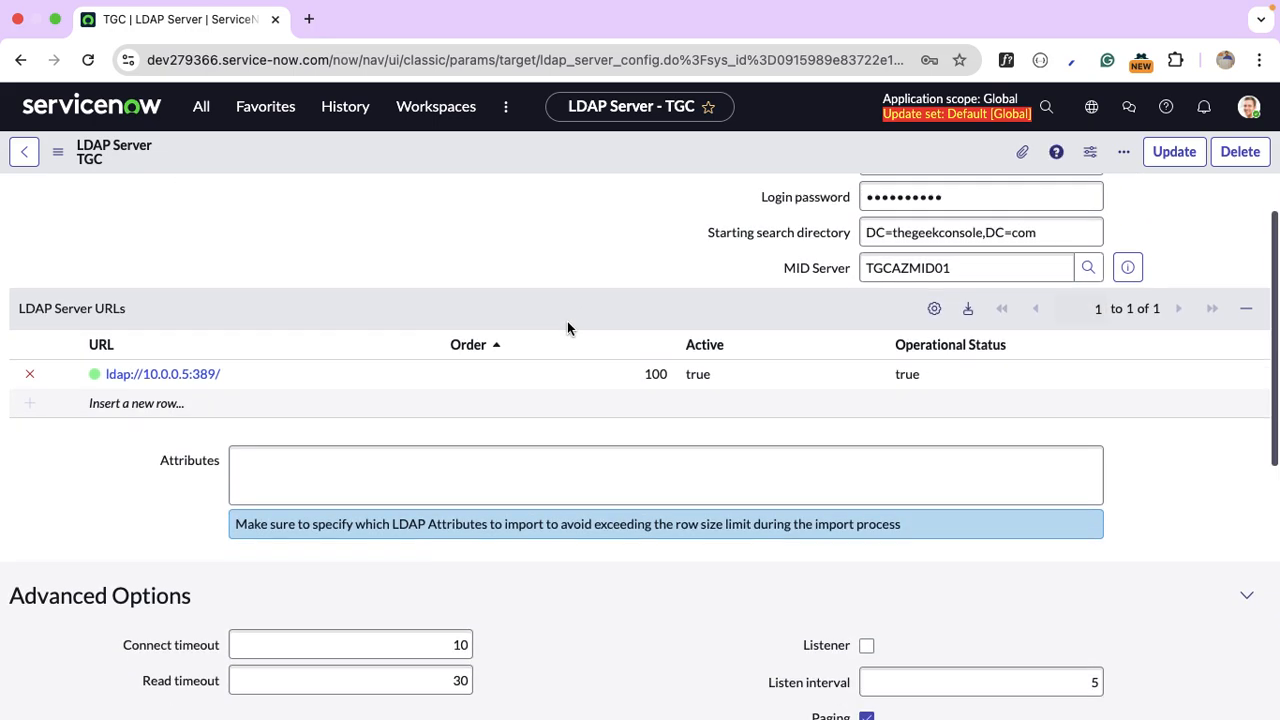
pyautogui.scroll(-3, 567, 329)
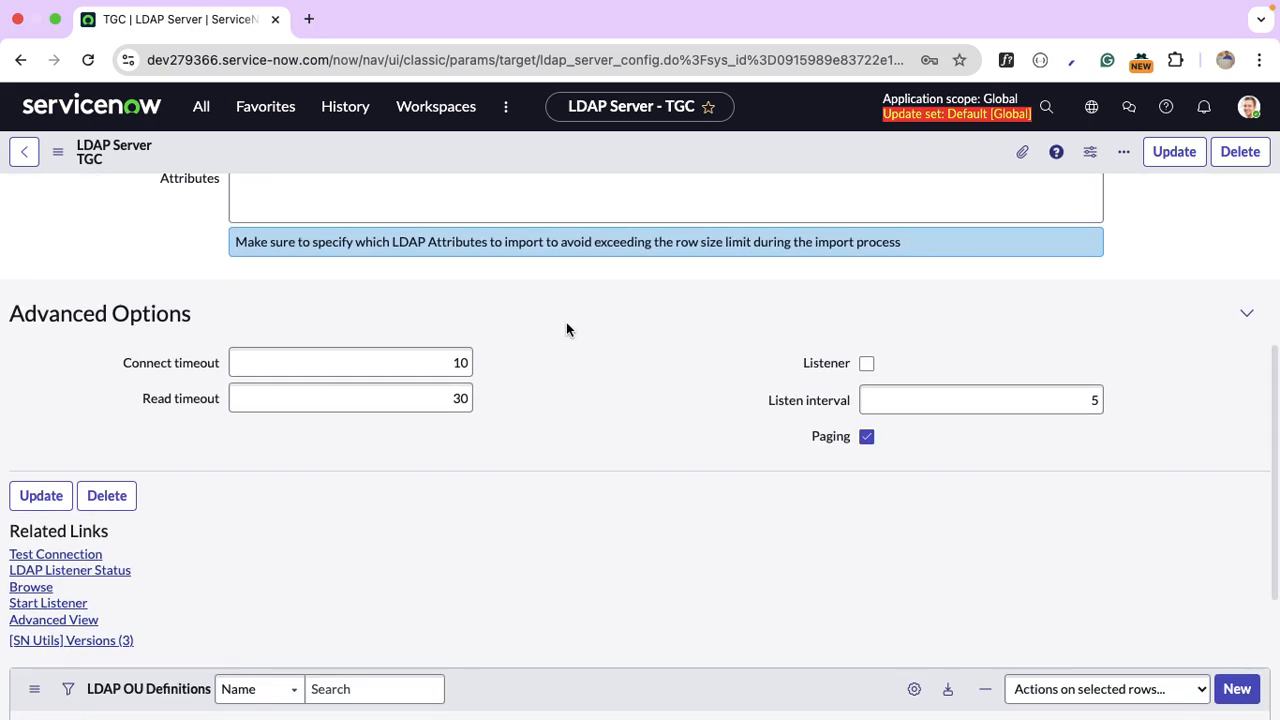
pyautogui.click(85, 562)
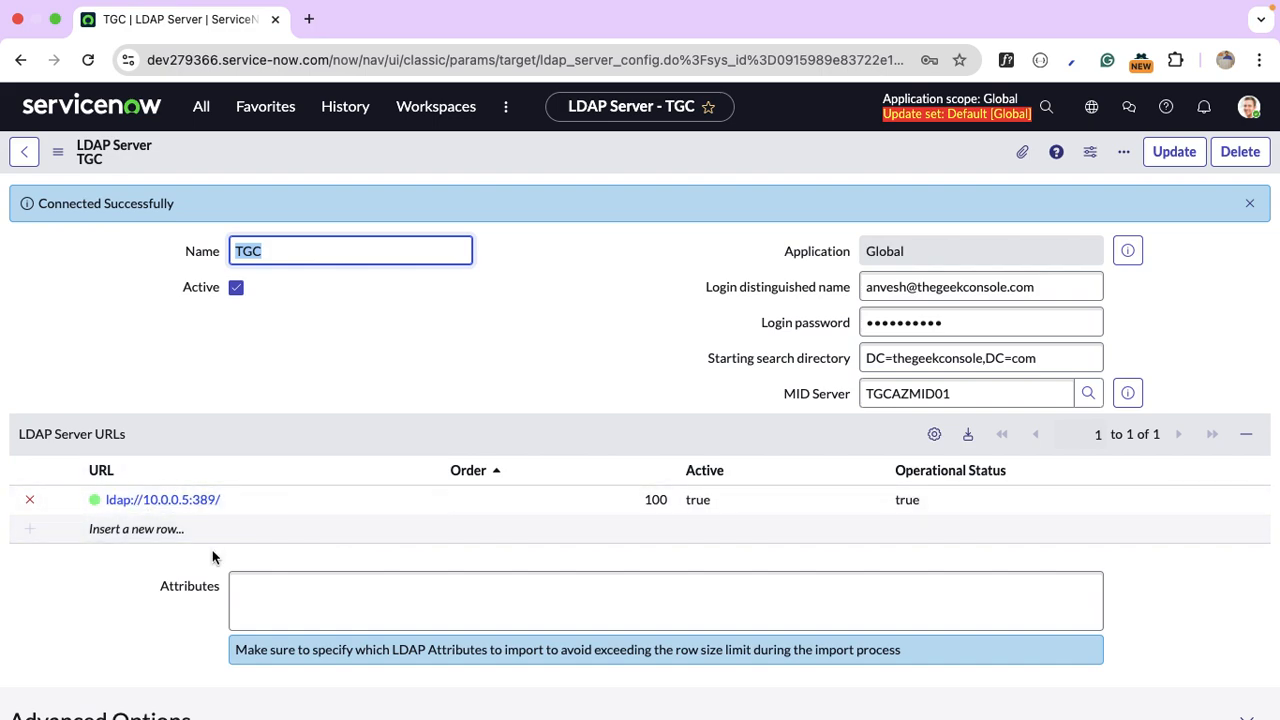
pyautogui.scroll(-10, 212, 557)
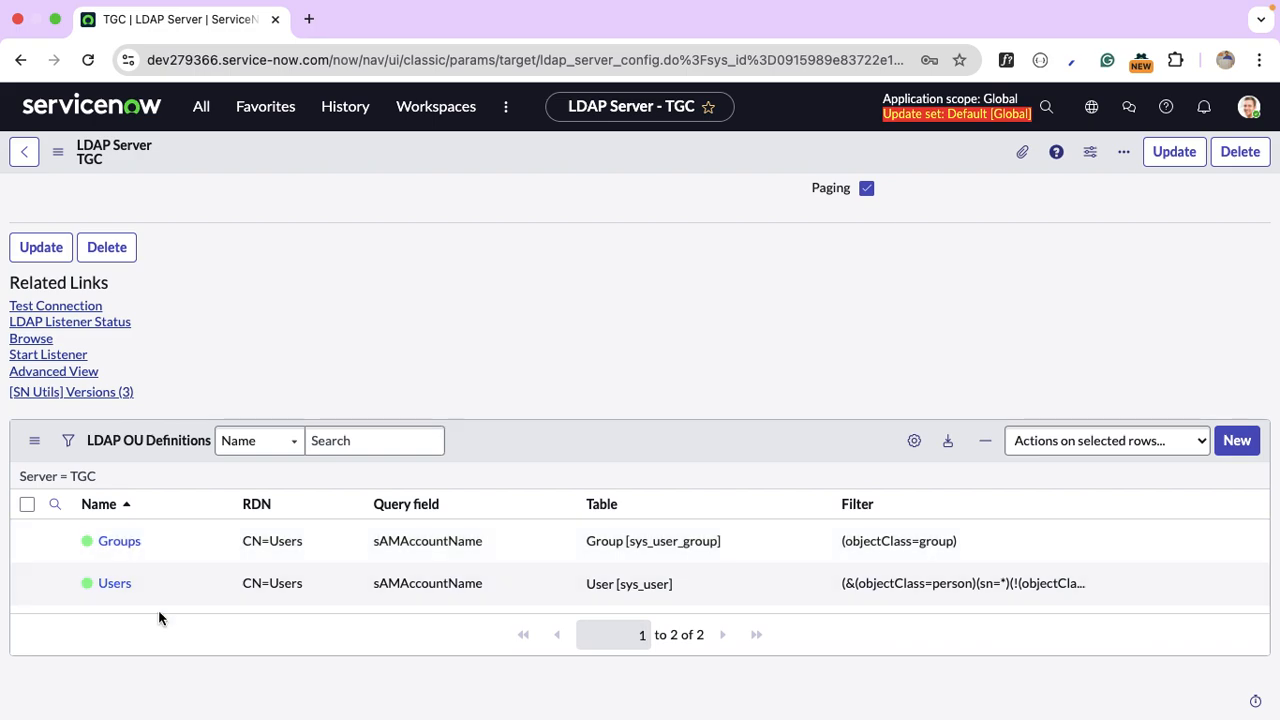
pyautogui.click(121, 591)
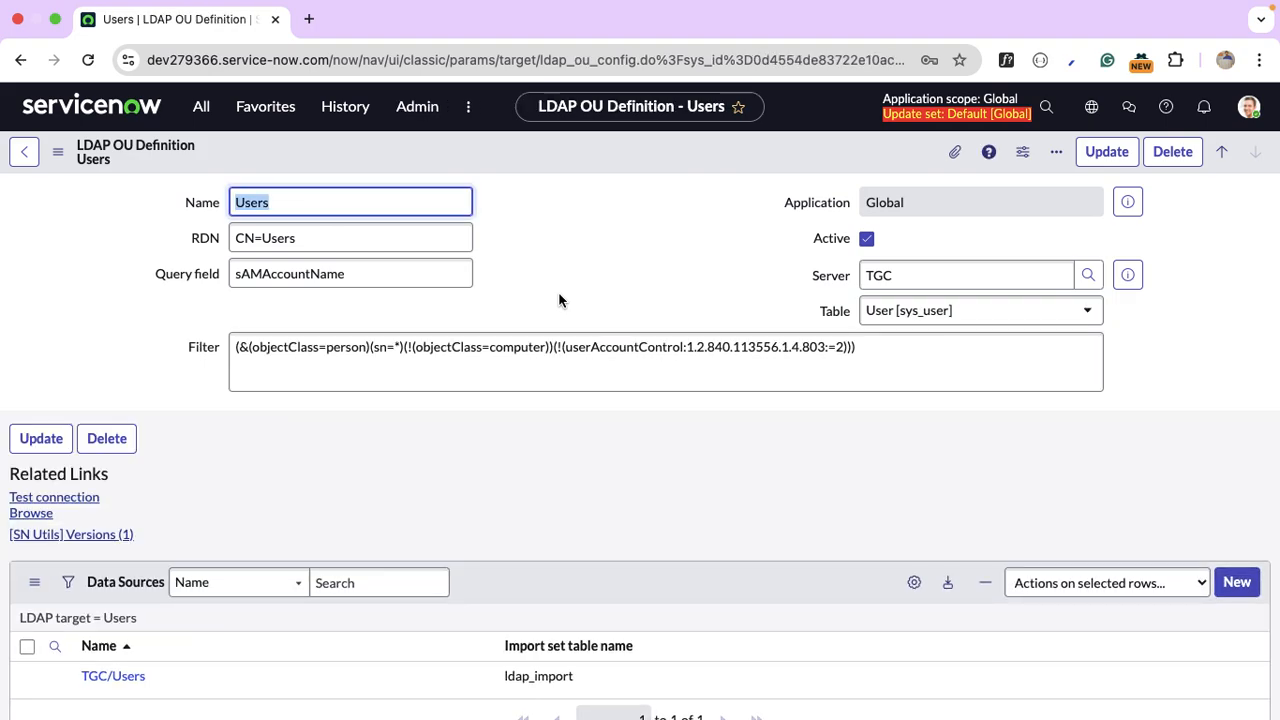
pyautogui.click(324, 242)
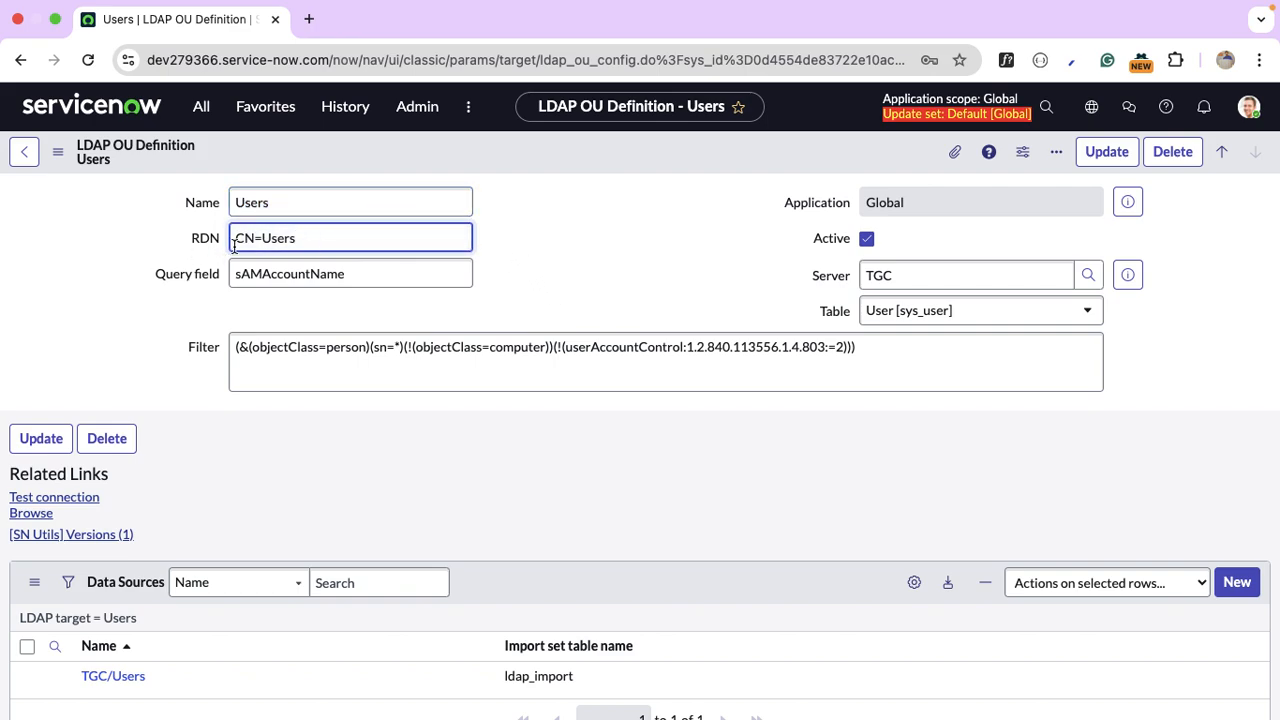
pyautogui.tripleClick(328, 235)
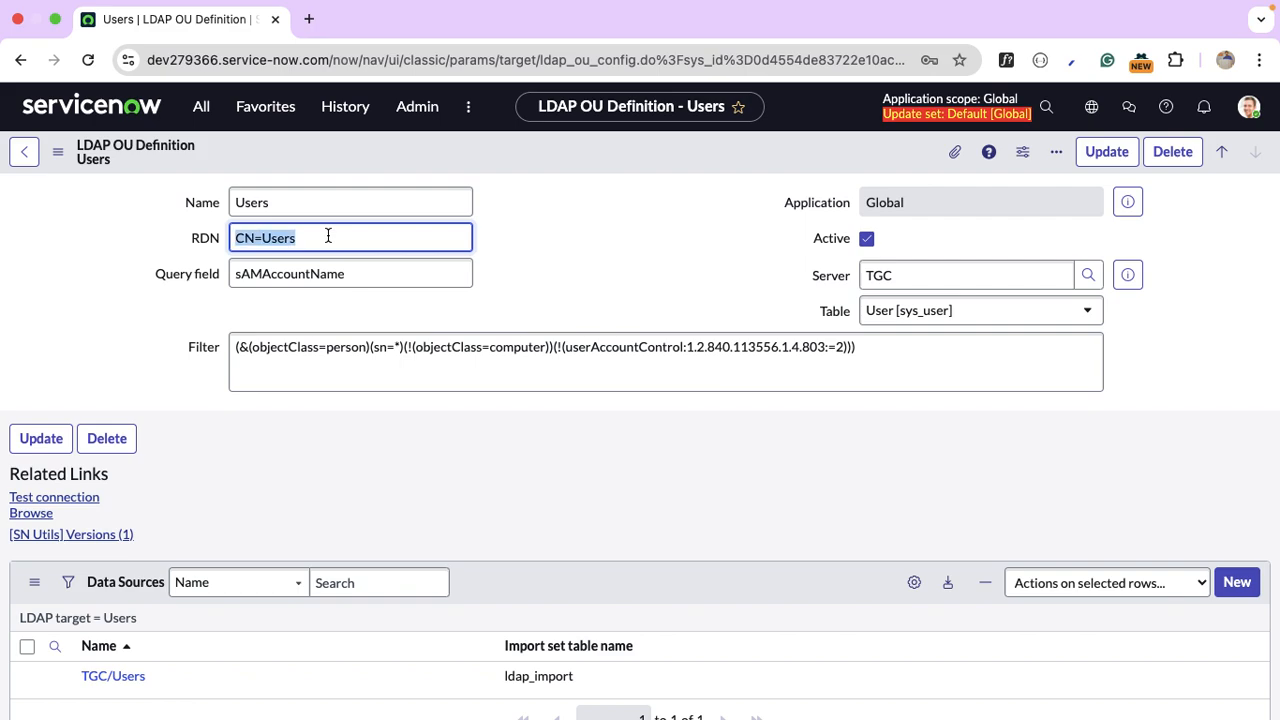
pyautogui.click(328, 235)
pyautogui.doubleClick(387, 275)
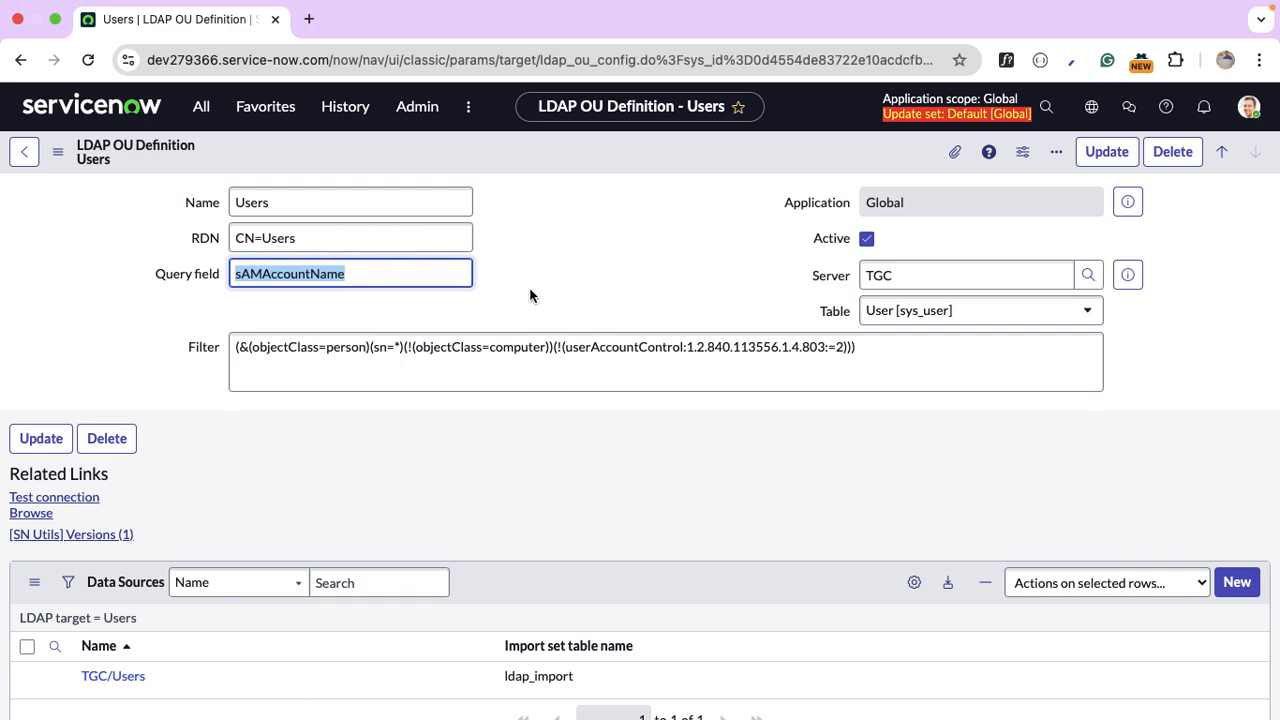
pyautogui.scroll(-2, 470, 322)
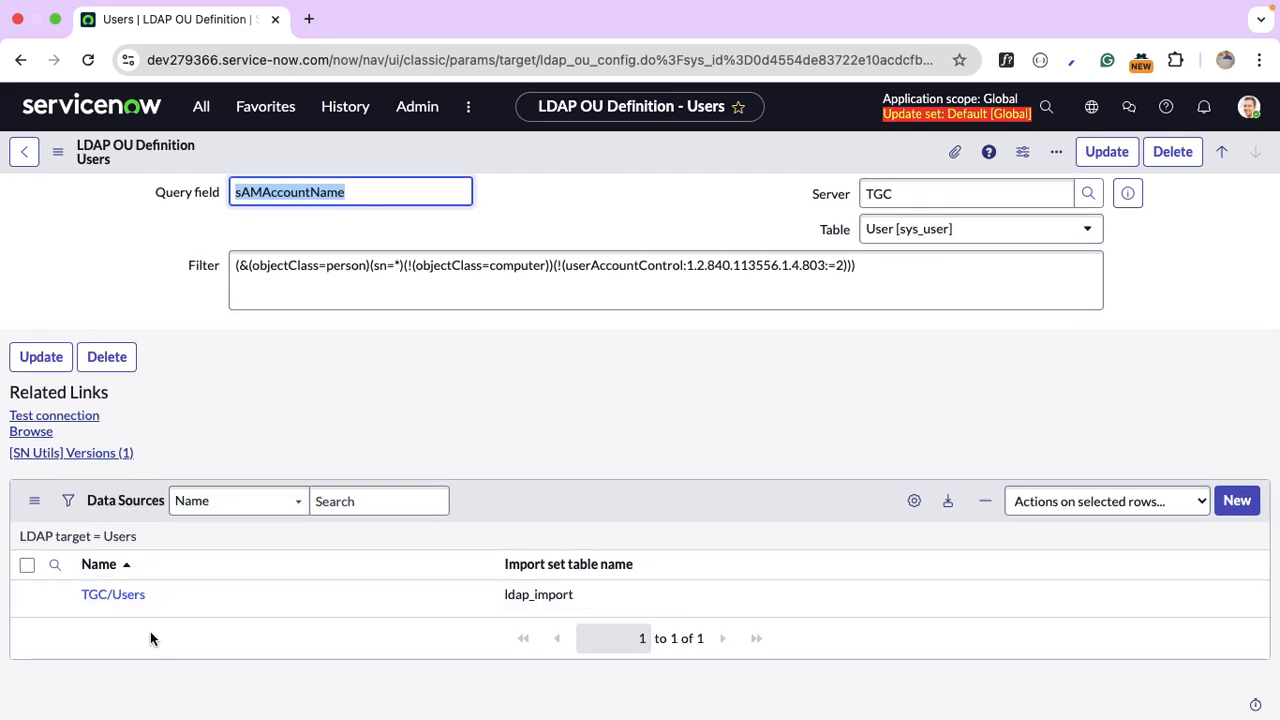
pyautogui.scroll(1, 346, 395)
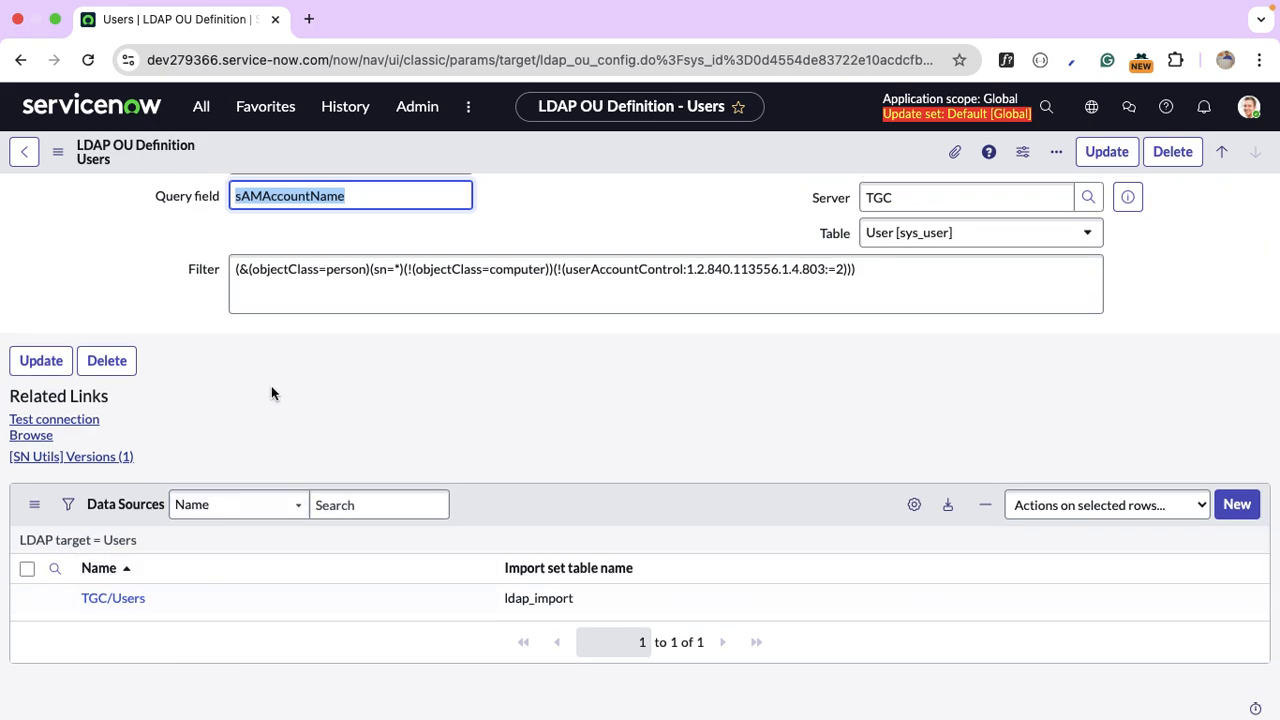
pyautogui.scroll(2, 271, 390)
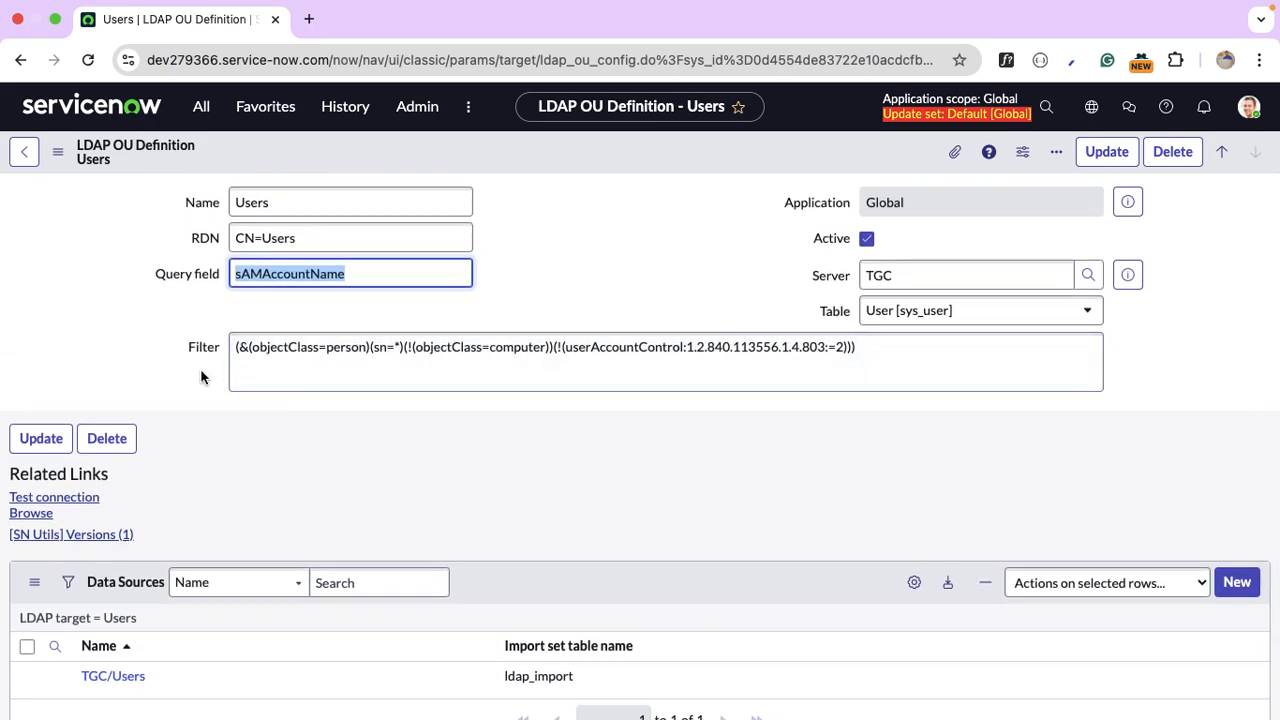
pyautogui.click(271, 346)
pyautogui.doubleClick(271, 346)
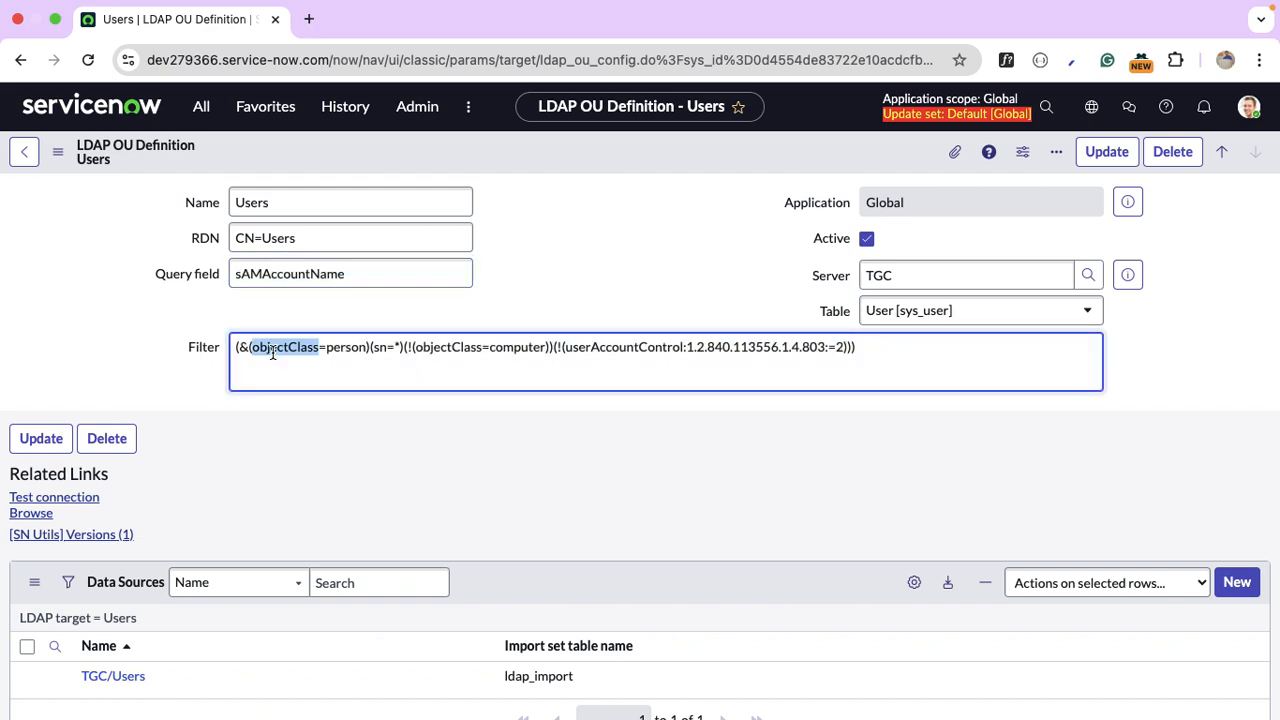
pyautogui.click(350, 352)
pyautogui.doubleClick(381, 348)
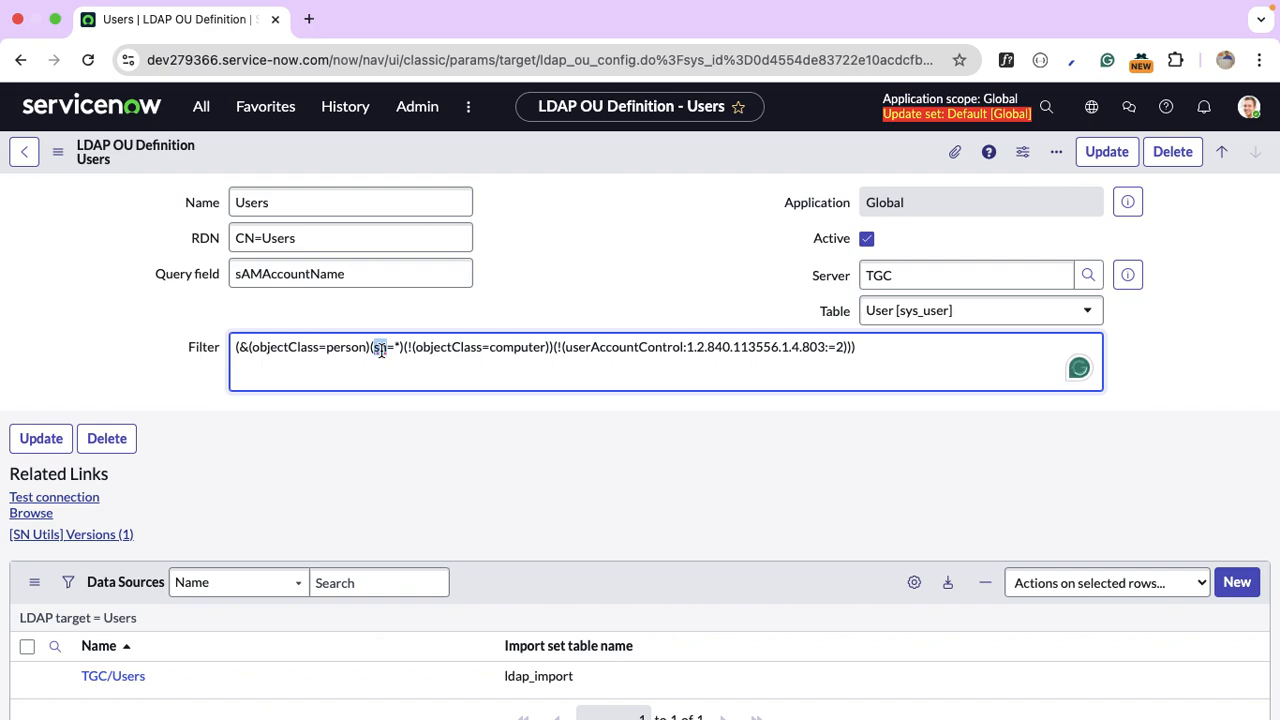
pyautogui.doubleClick(436, 348)
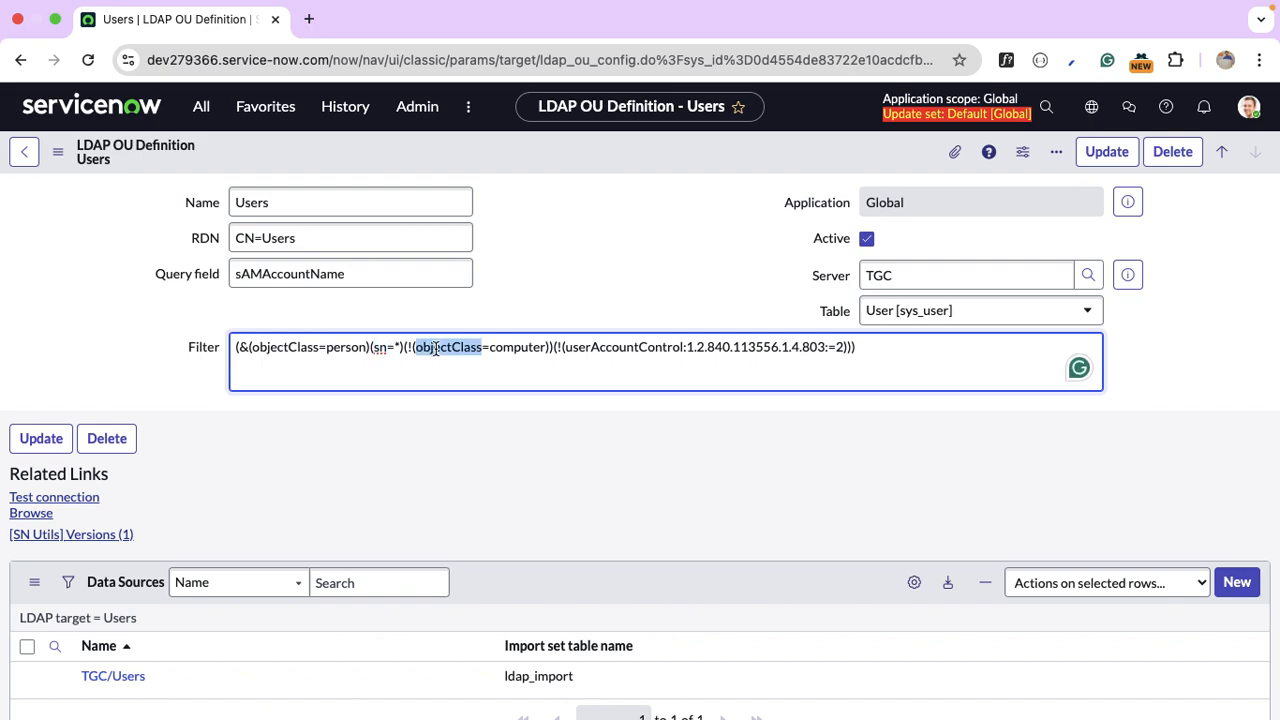
pyautogui.doubleClick(515, 348)
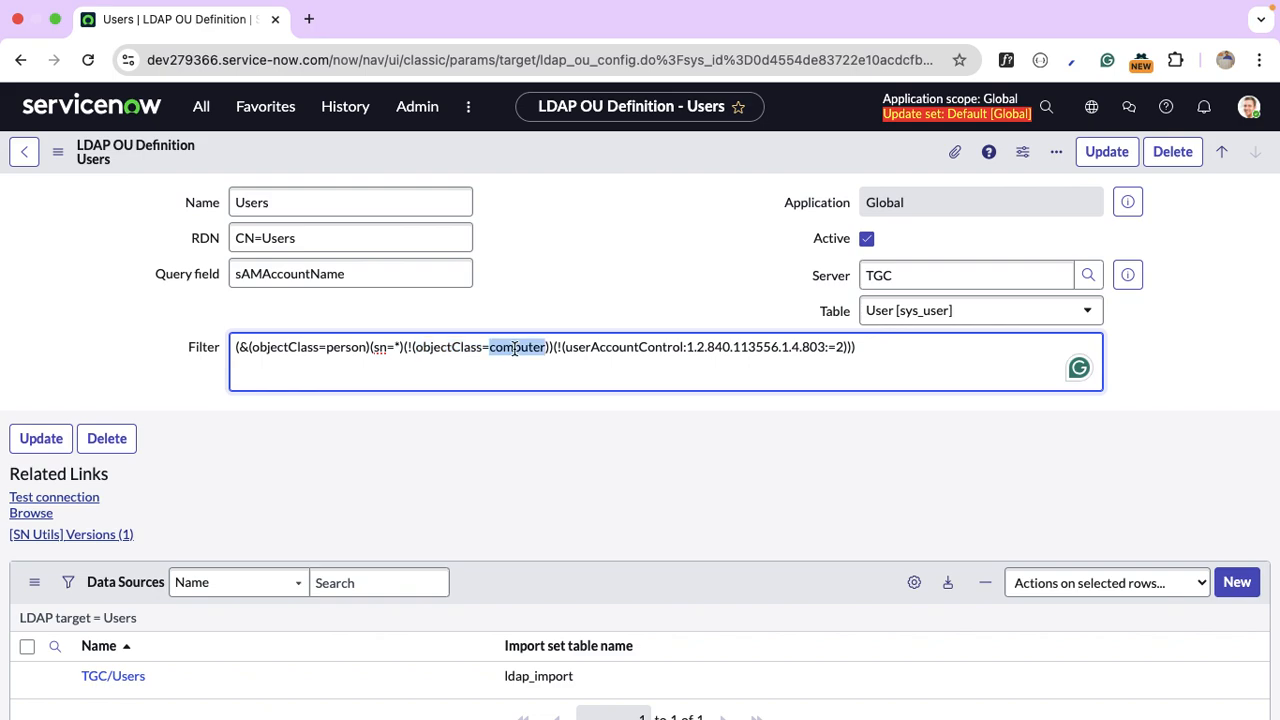
pyautogui.doubleClick(348, 348)
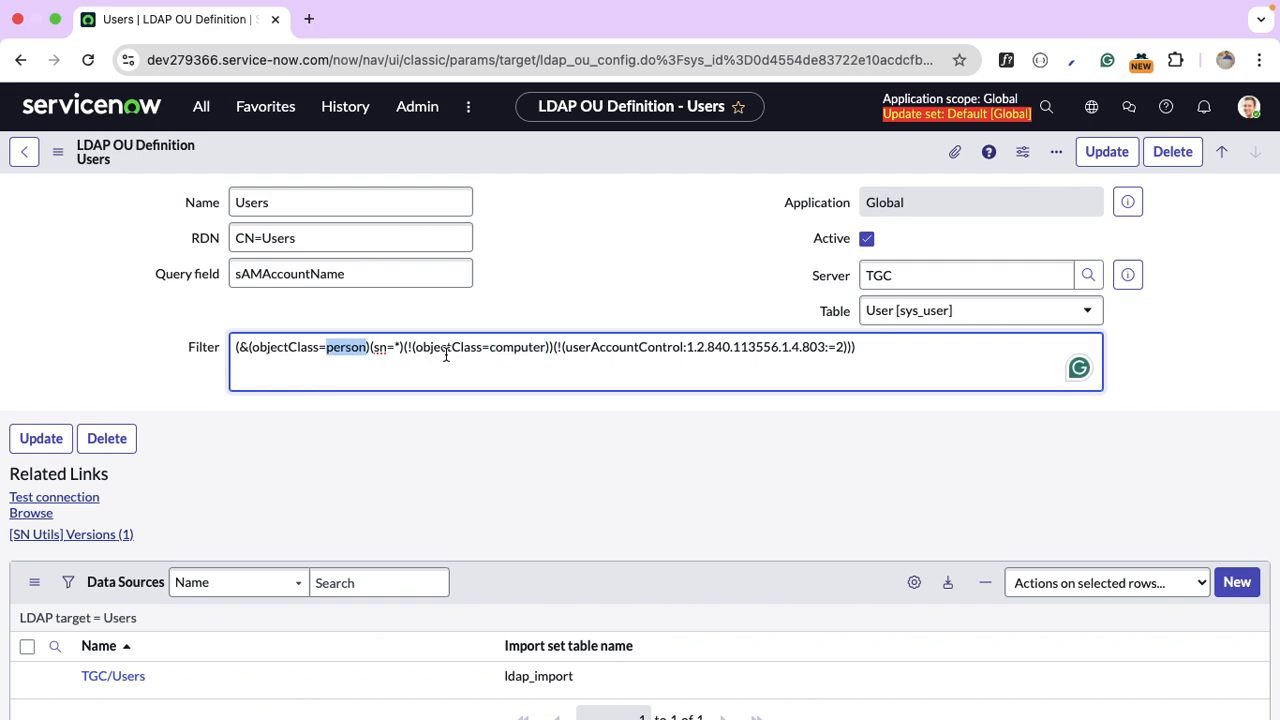
pyautogui.doubleClick(628, 348)
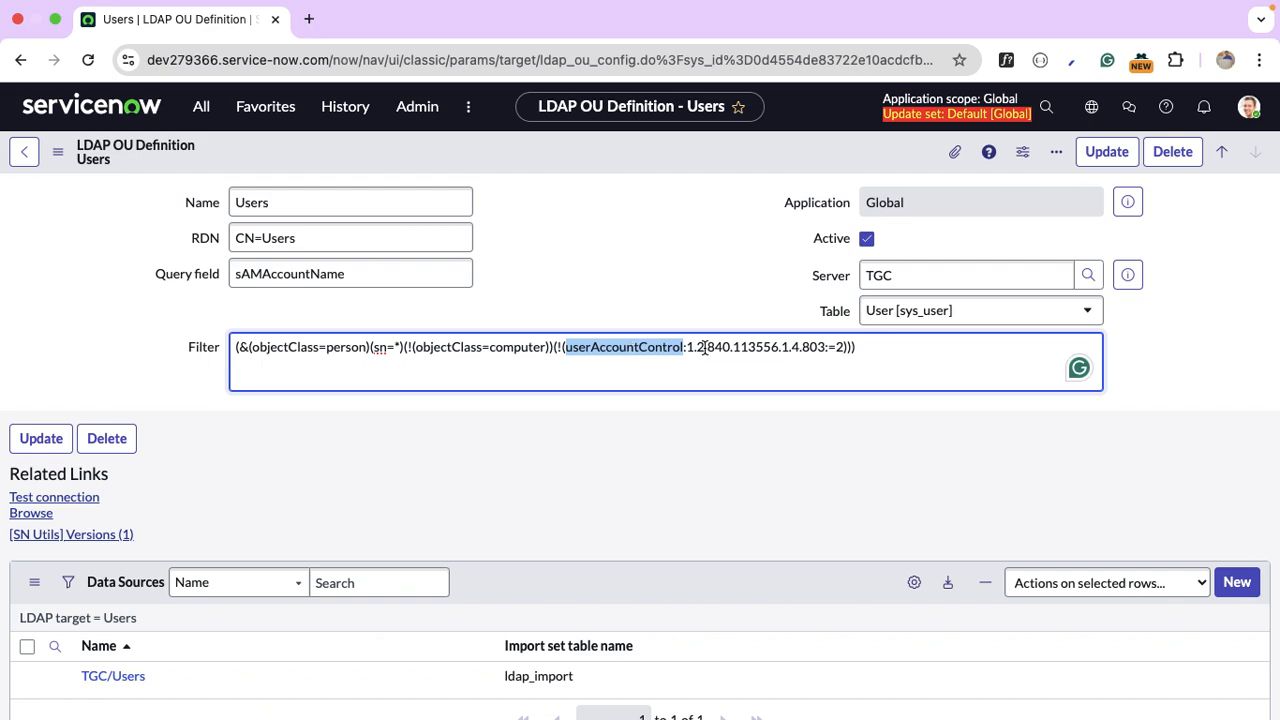
pyautogui.click(843, 346)
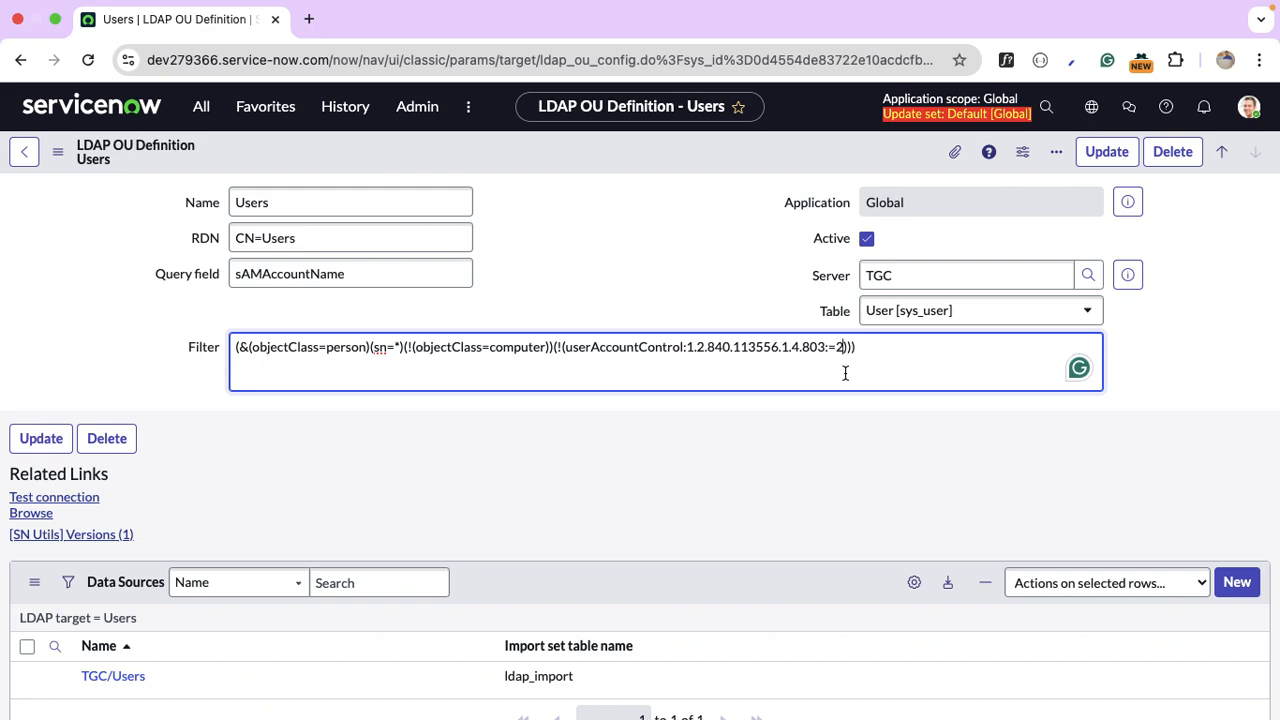
pyautogui.click(641, 468)
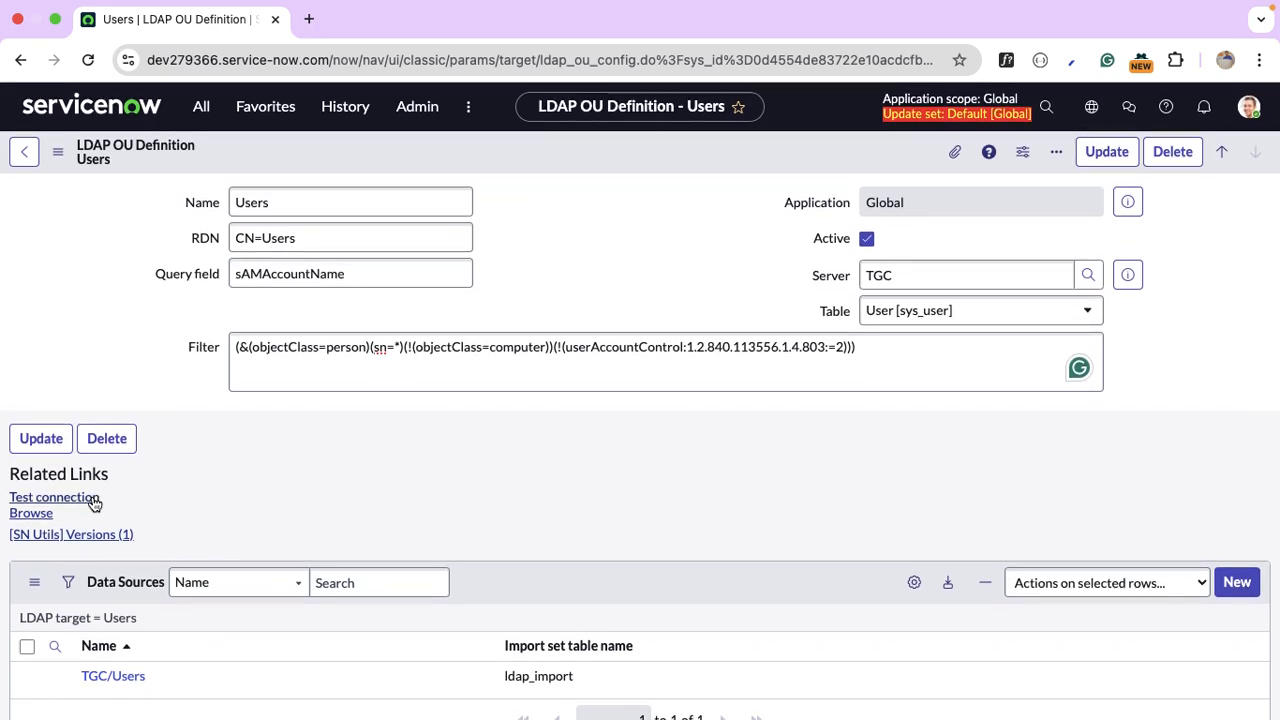
pyautogui.click(93, 503)
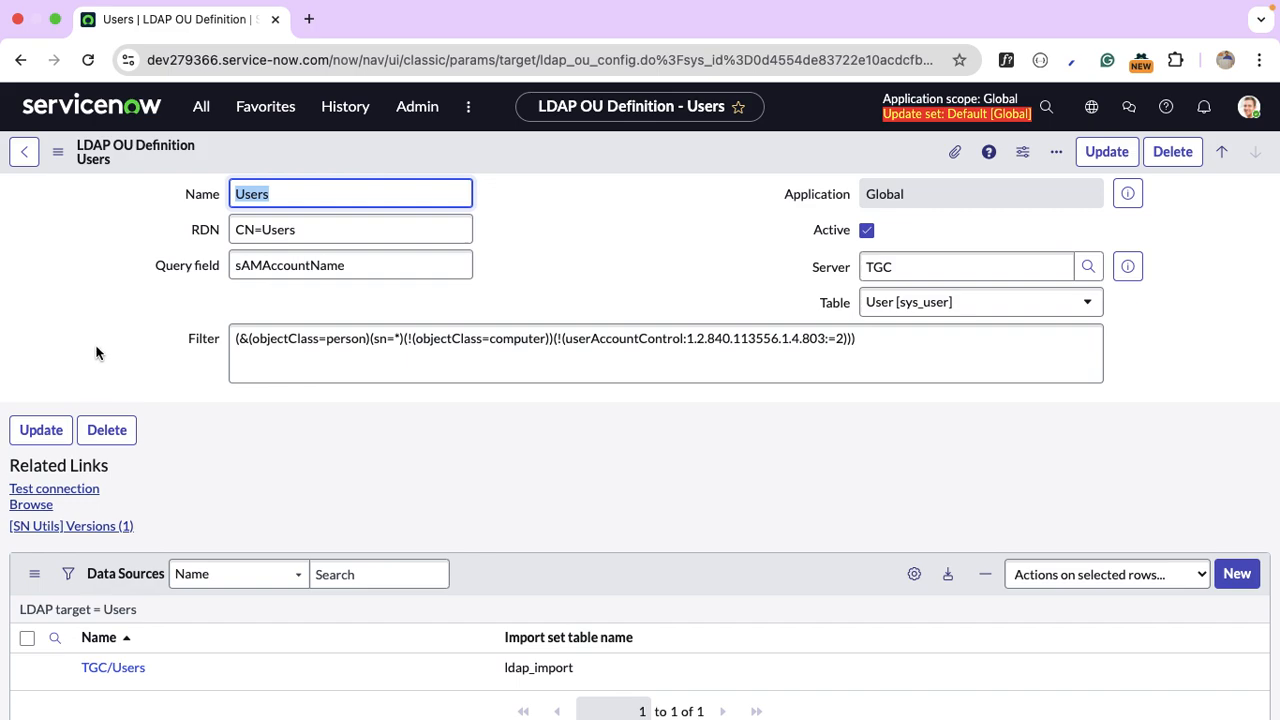
# Browse the Users OU's LDAP nodes to list its seven user entries, then return to the definition.
pyautogui.click(33, 505)
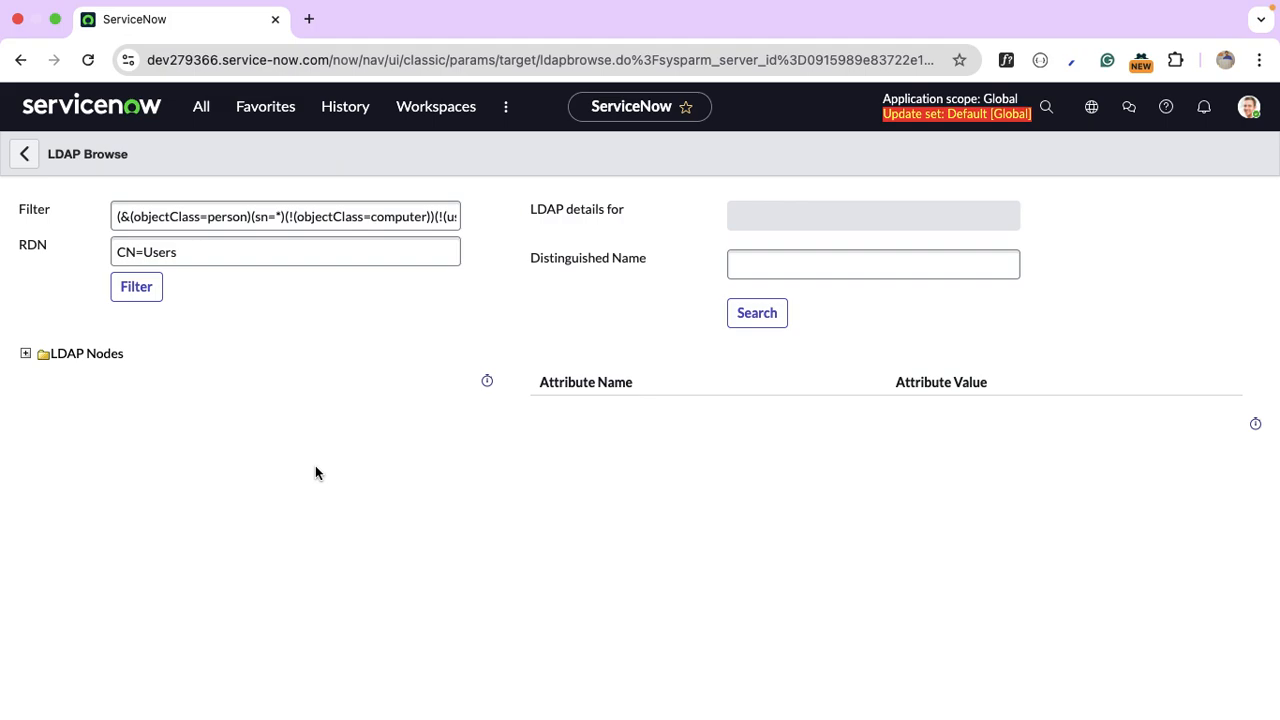
pyautogui.click(26, 355)
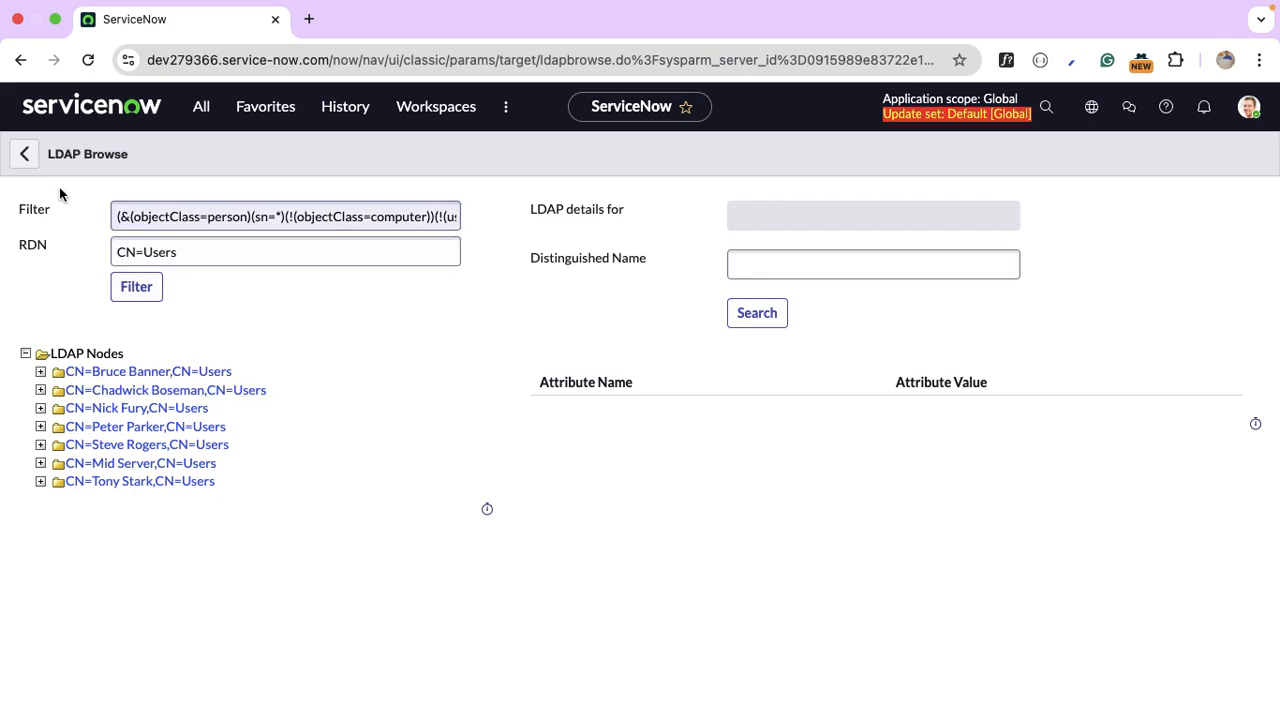
pyautogui.click(26, 160)
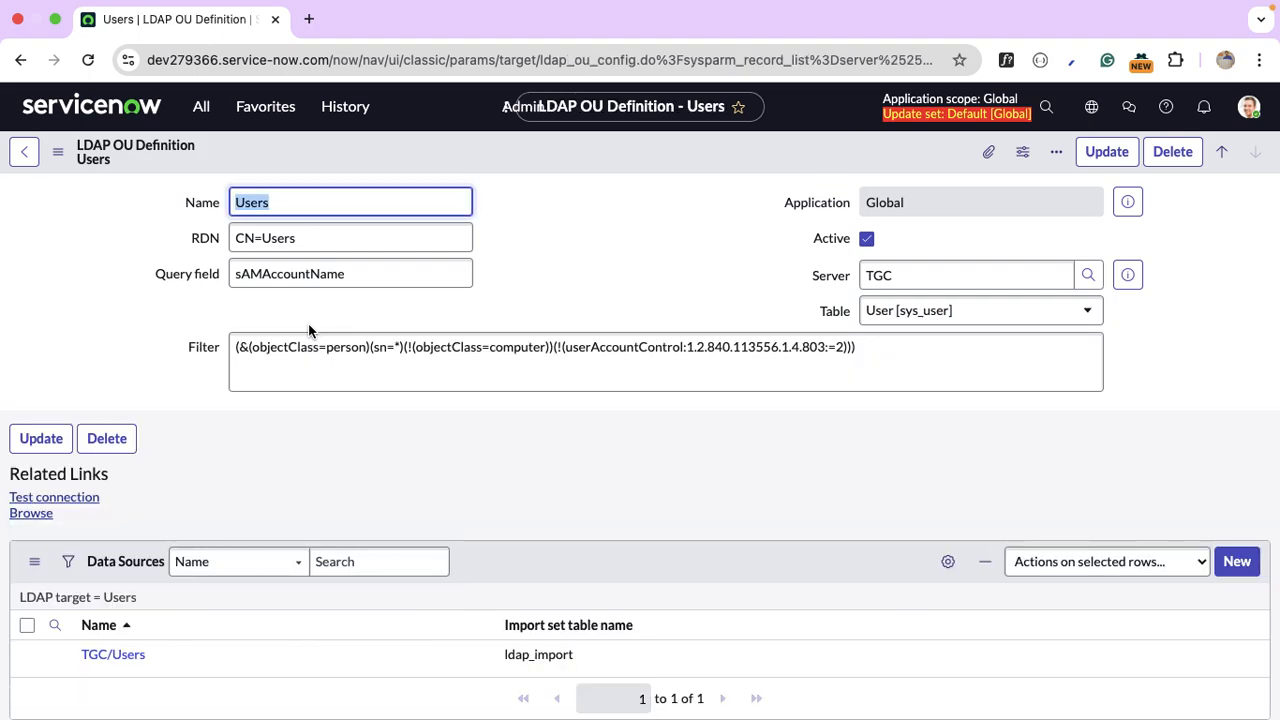
# Open the TGC/Users data source and check its ldap_import table and Transforms list.
pyautogui.scroll(-2, 309, 330)
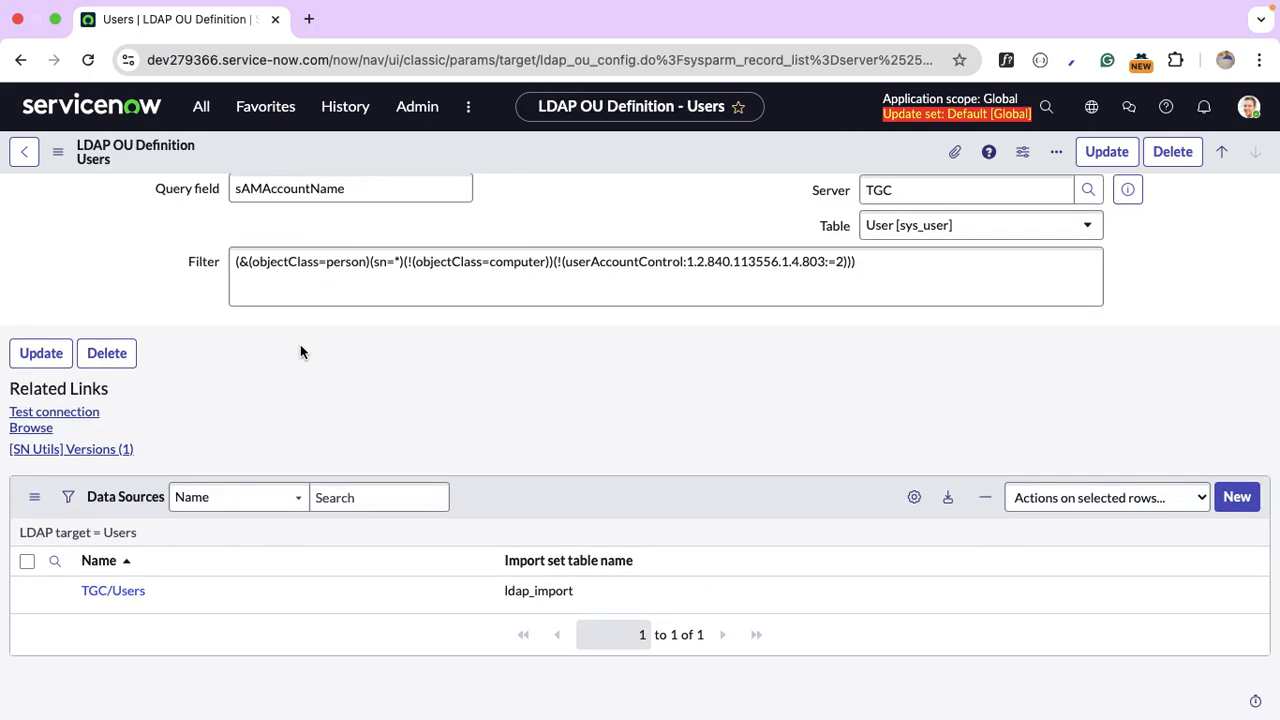
pyautogui.click(129, 596)
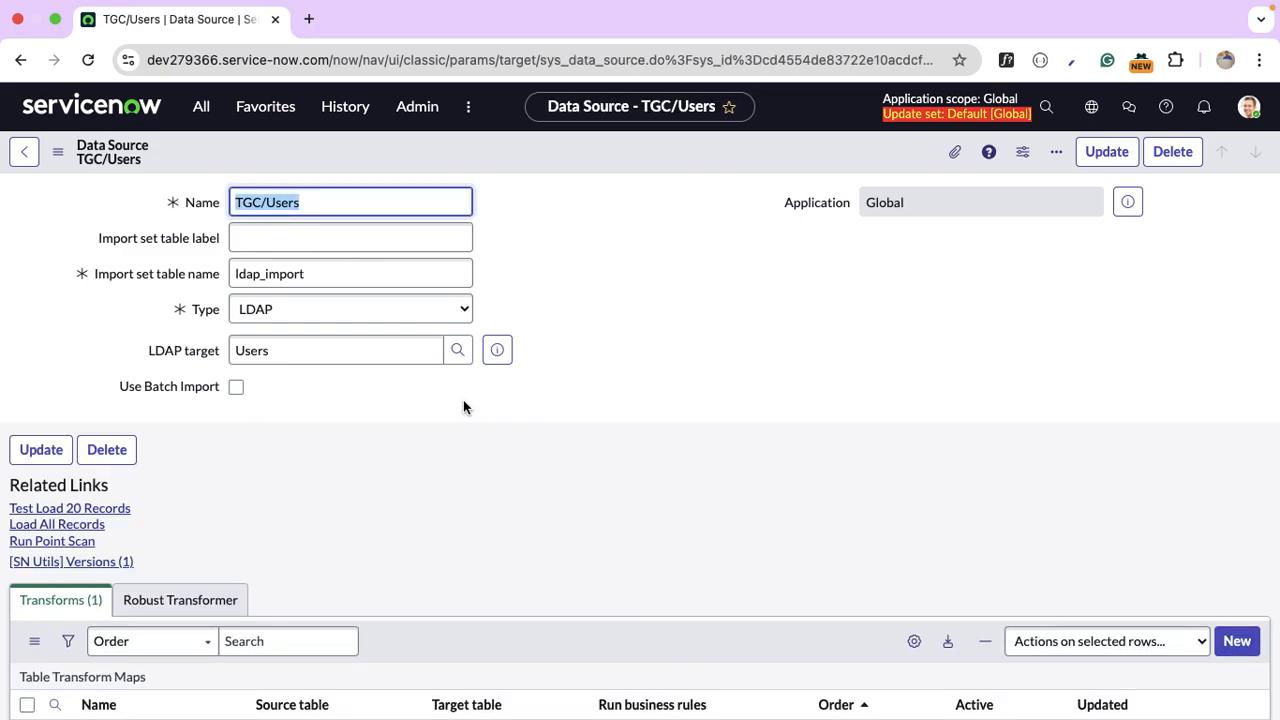
pyautogui.click(363, 279)
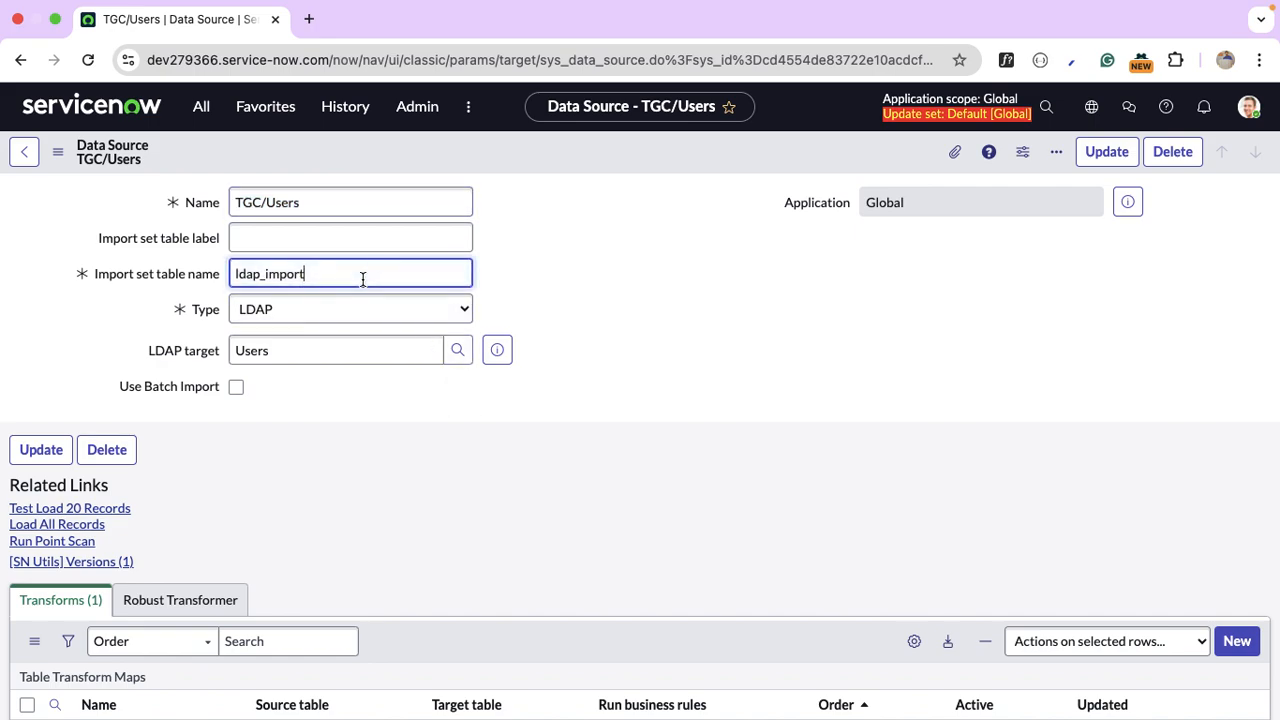
pyautogui.doubleClick(363, 278)
pyautogui.click(588, 278)
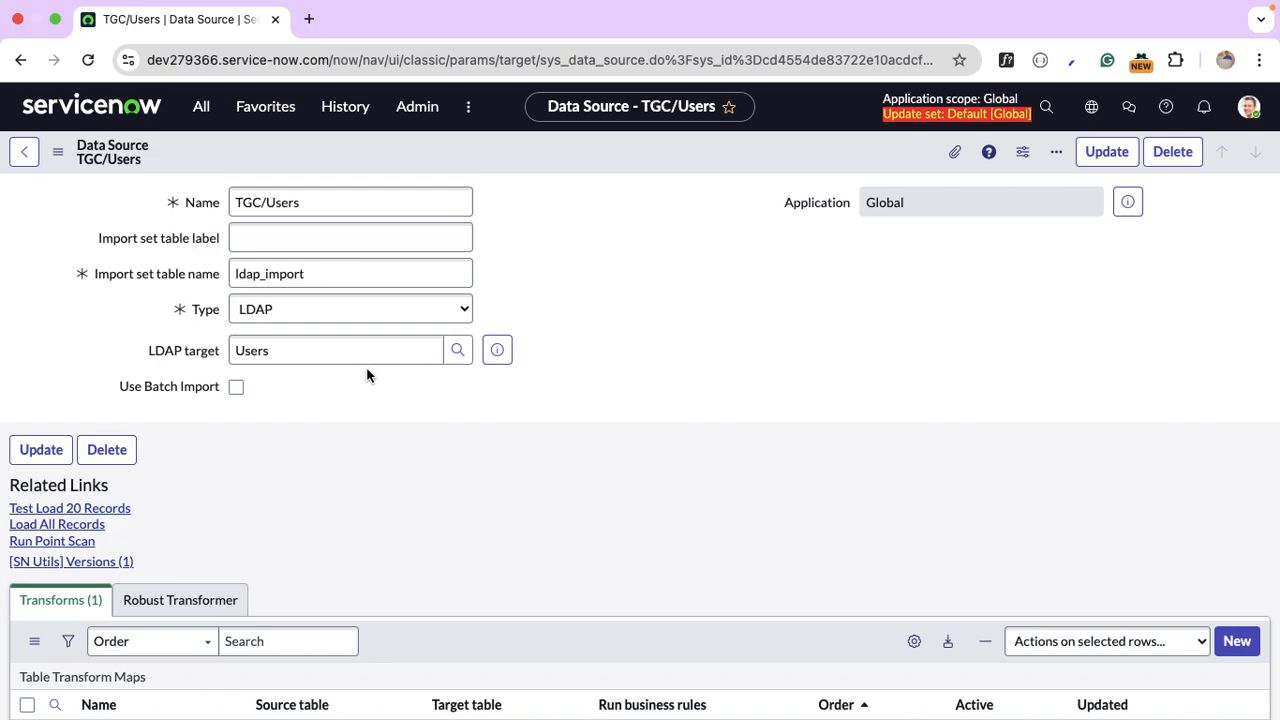
pyautogui.scroll(-5, 368, 437)
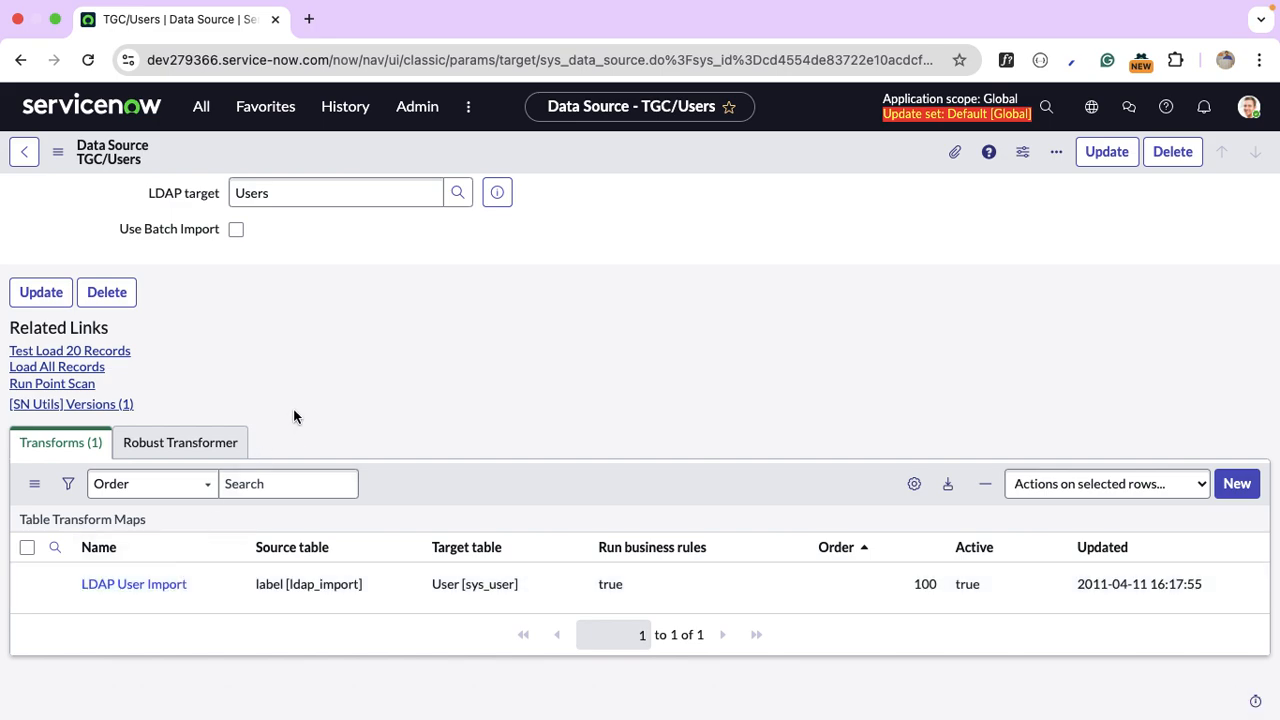
# Test-load 20 records from TGC/Users and view the loaded ldap_import rows.
pyautogui.click(110, 358)
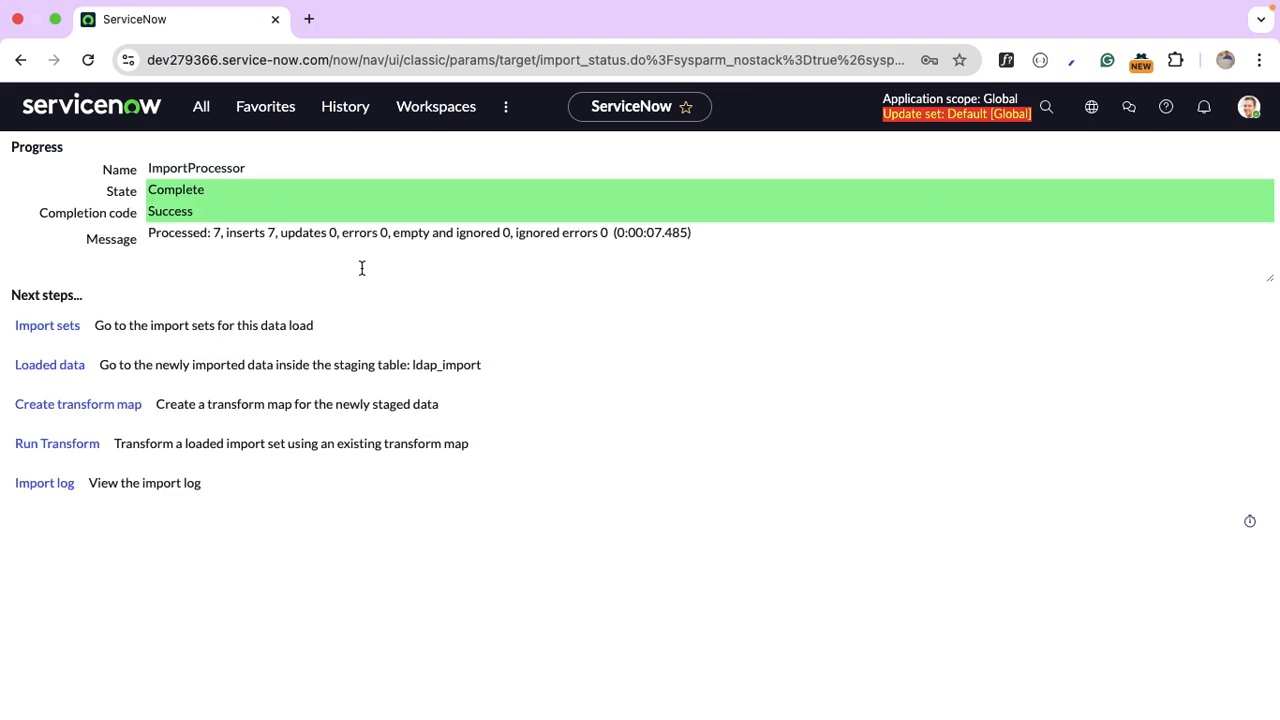
pyautogui.click(60, 369)
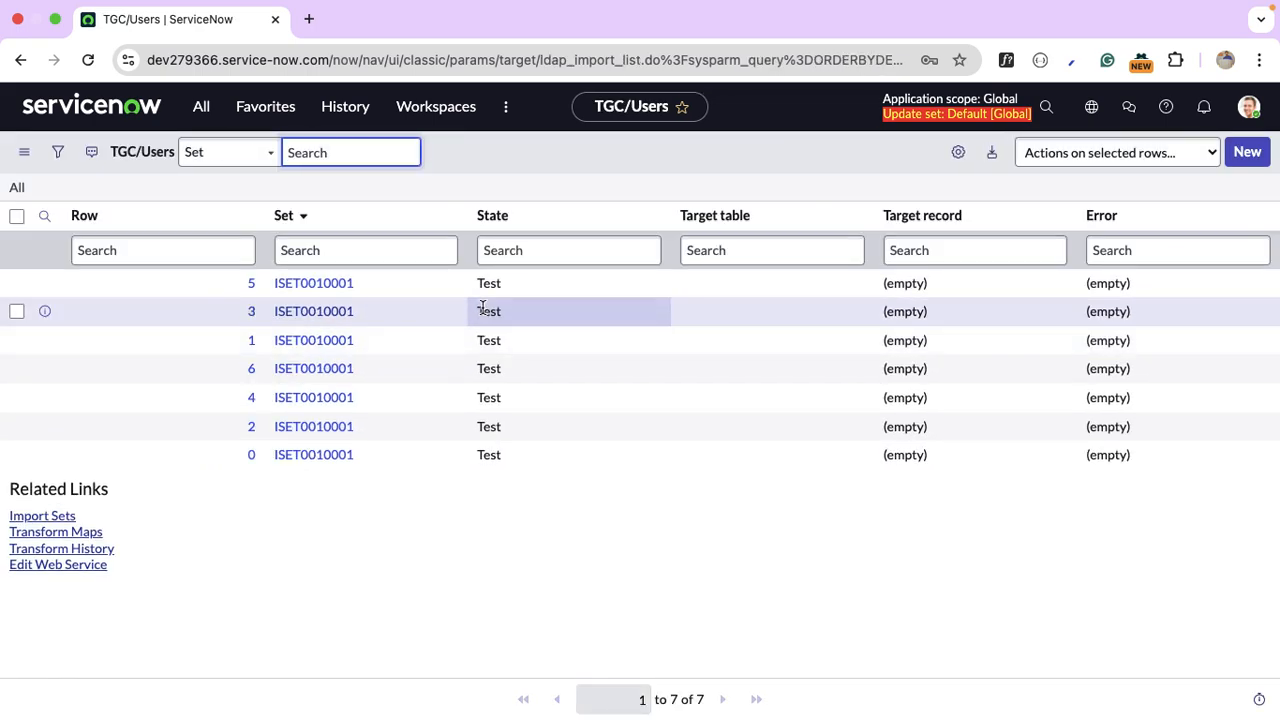
pyautogui.hscroll(1, 554, 398)
pyautogui.hscroll(-1, 554, 398)
# Inspect imported row 1's directory attributes, then go back to the loaded rows list.
pyautogui.click(252, 342)
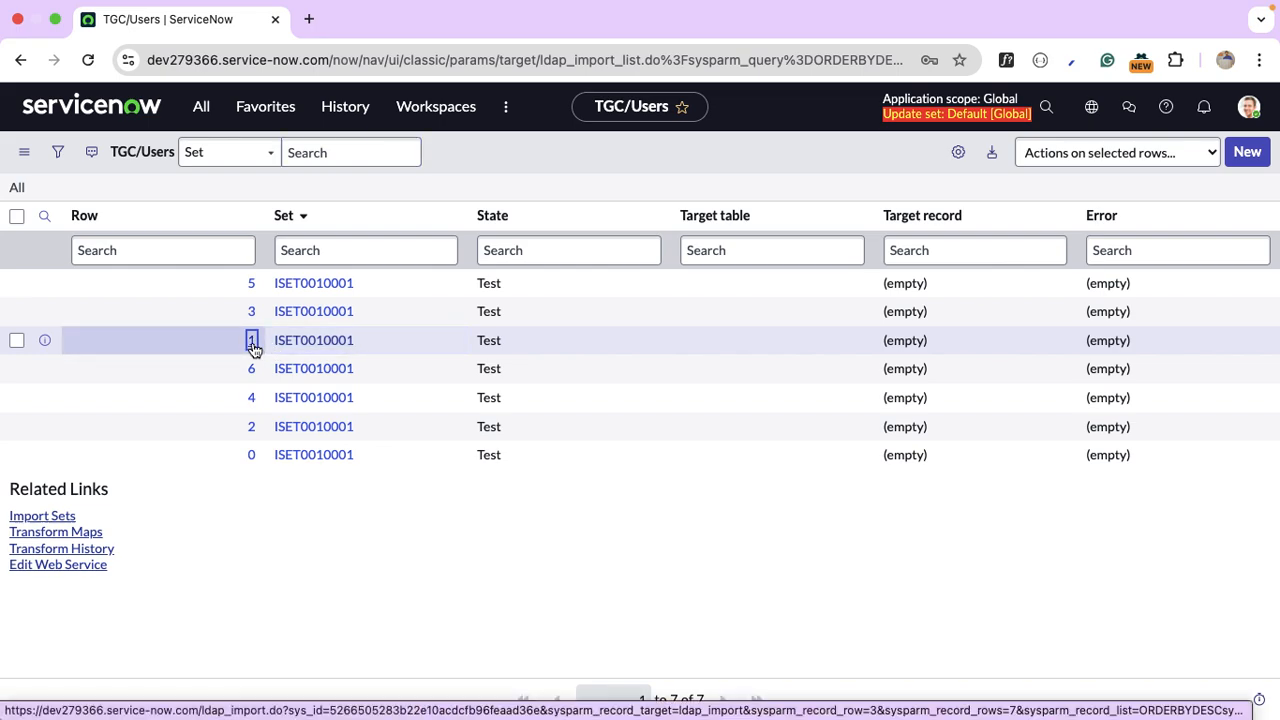
pyautogui.click(253, 342)
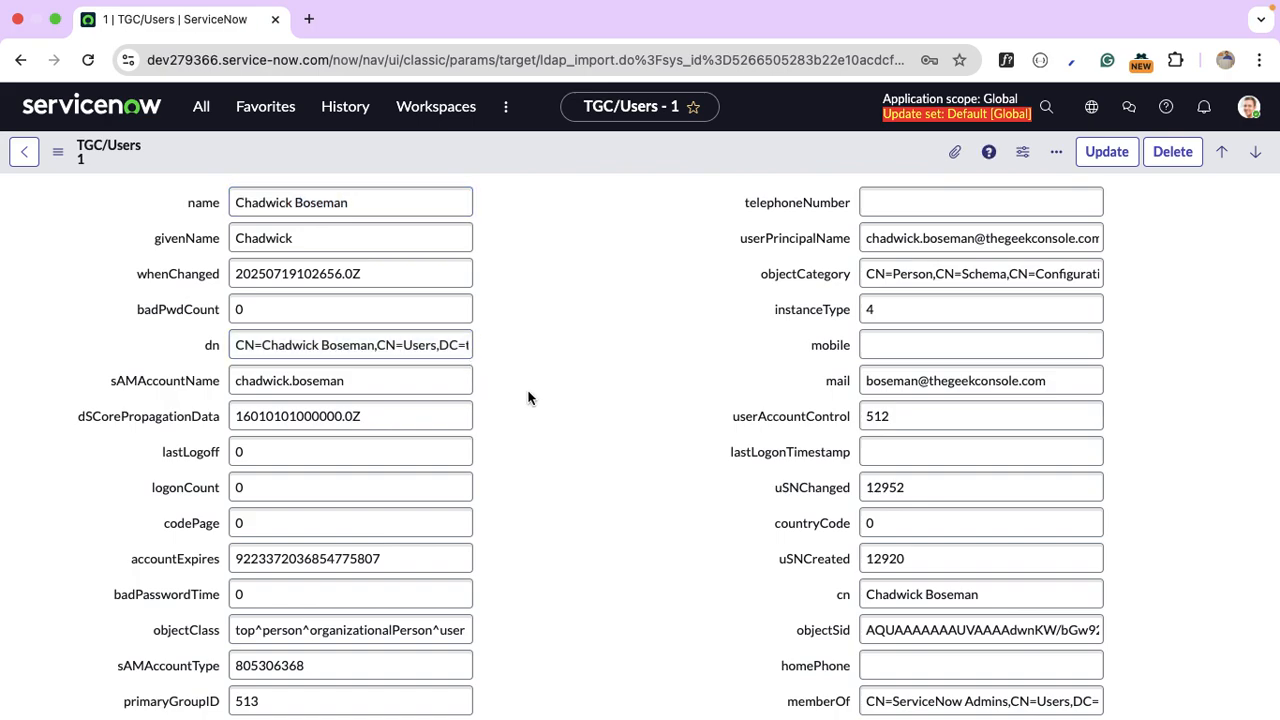
pyautogui.scroll(-4, 529, 398)
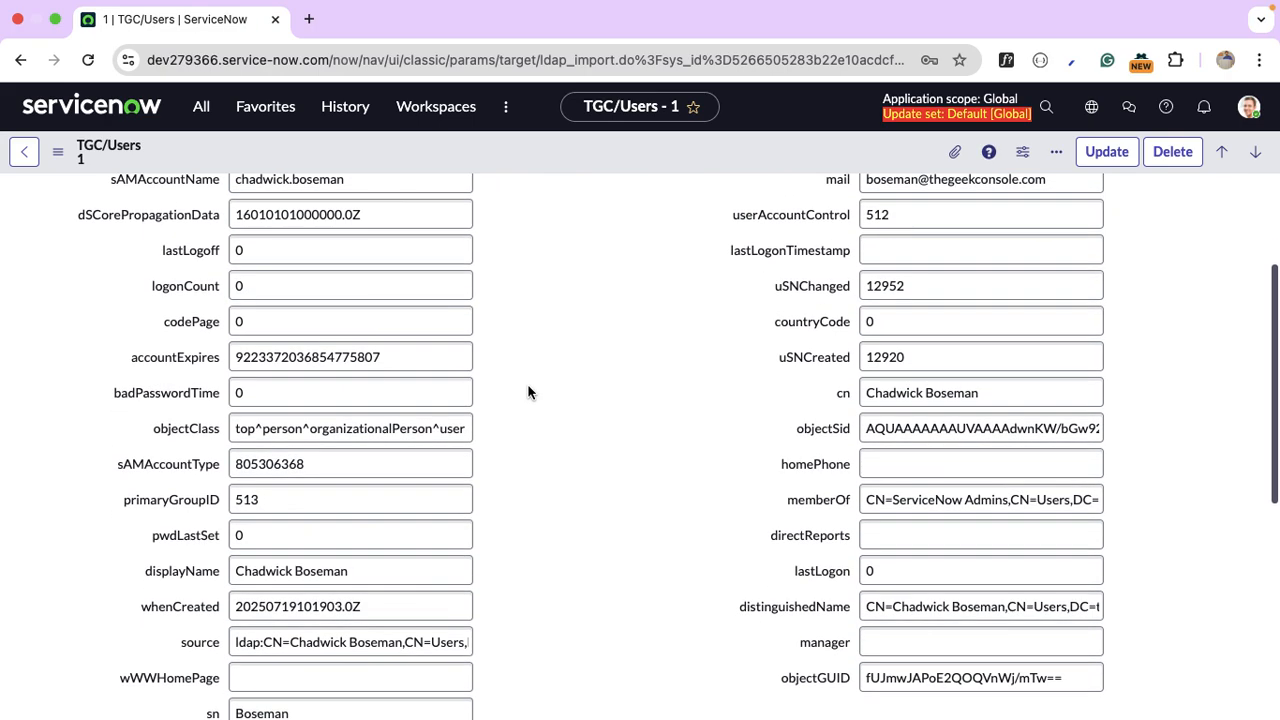
pyautogui.scroll(-5, 529, 392)
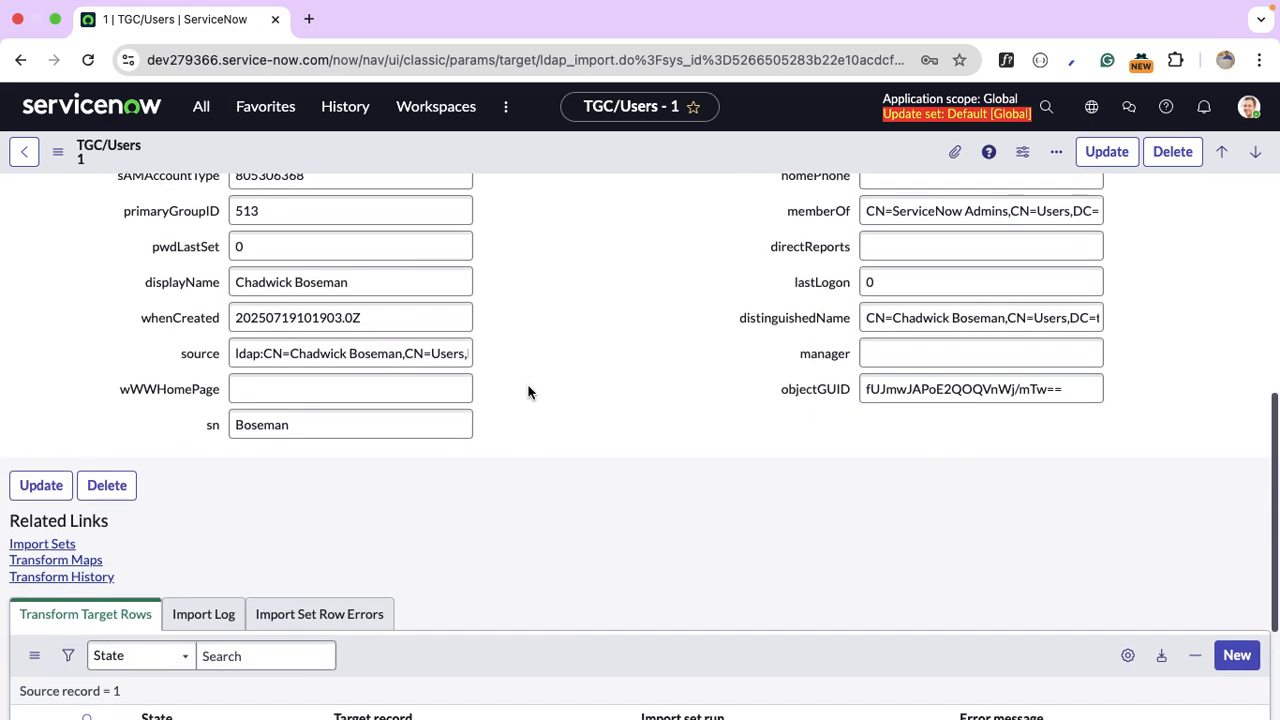
pyautogui.scroll(8, 529, 392)
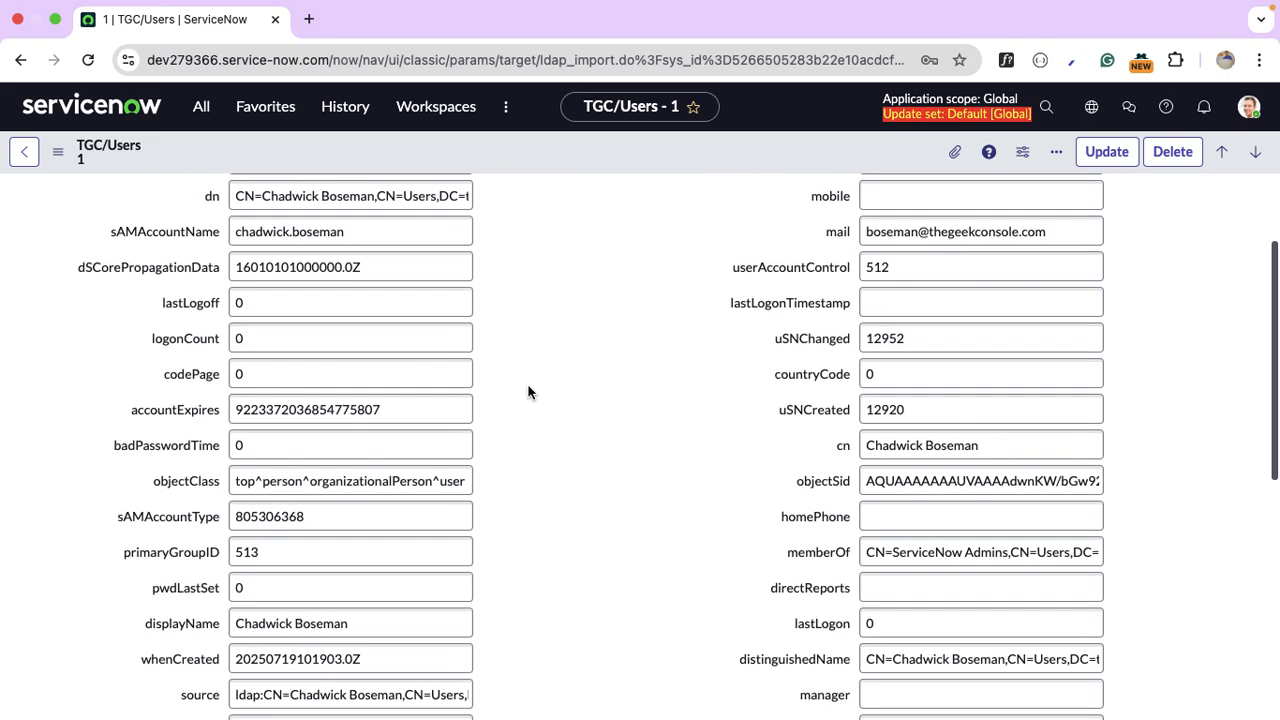
pyautogui.scroll(2, 529, 392)
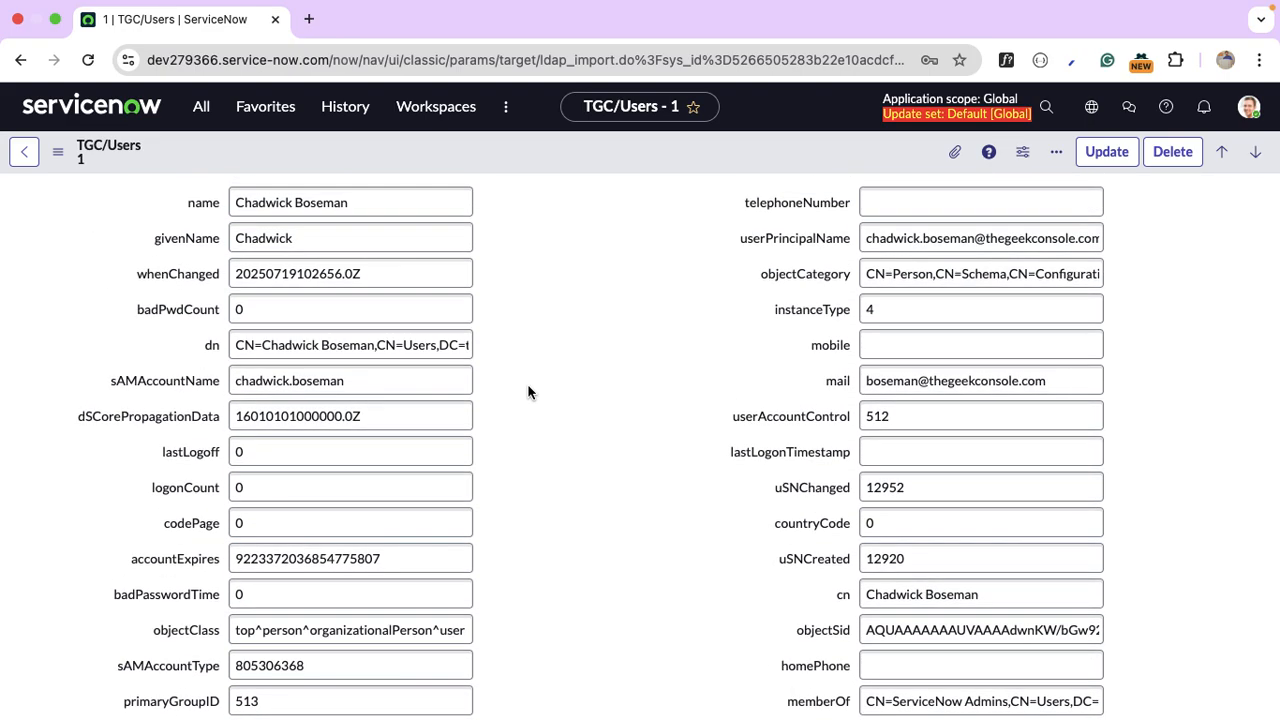
pyautogui.scroll(-6, 529, 392)
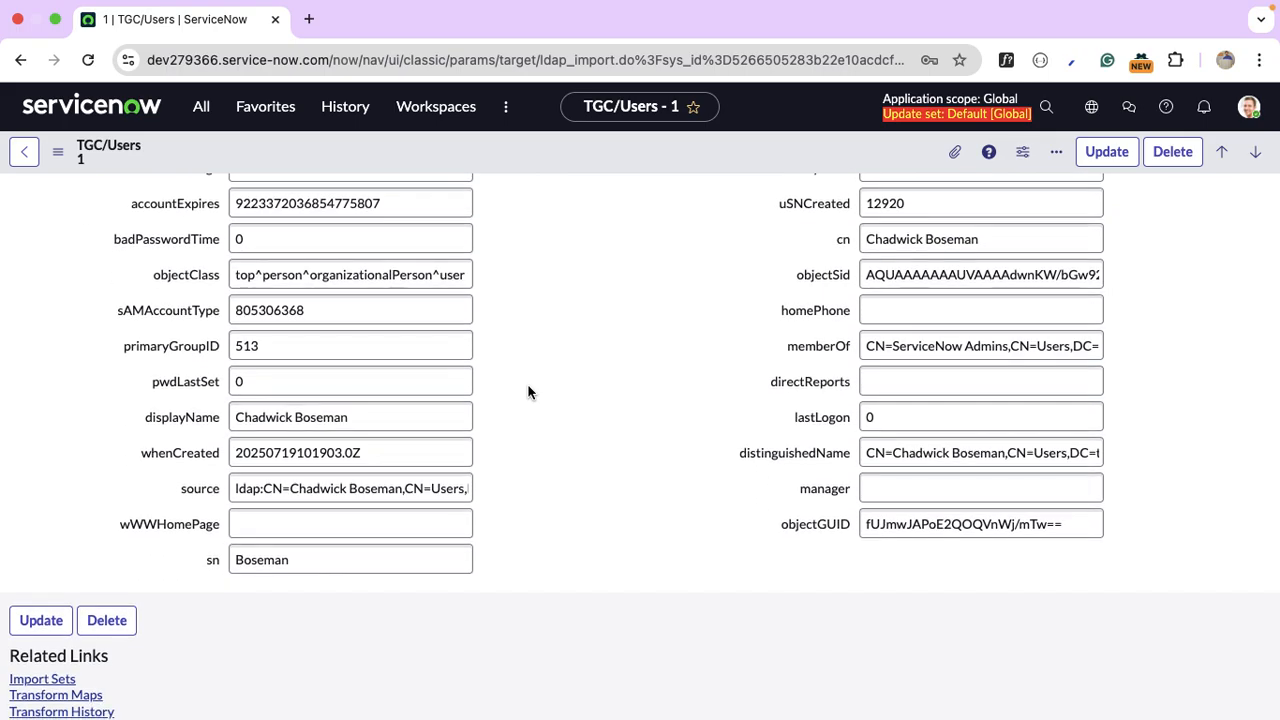
pyautogui.scroll(6, 529, 392)
pyautogui.click(28, 158)
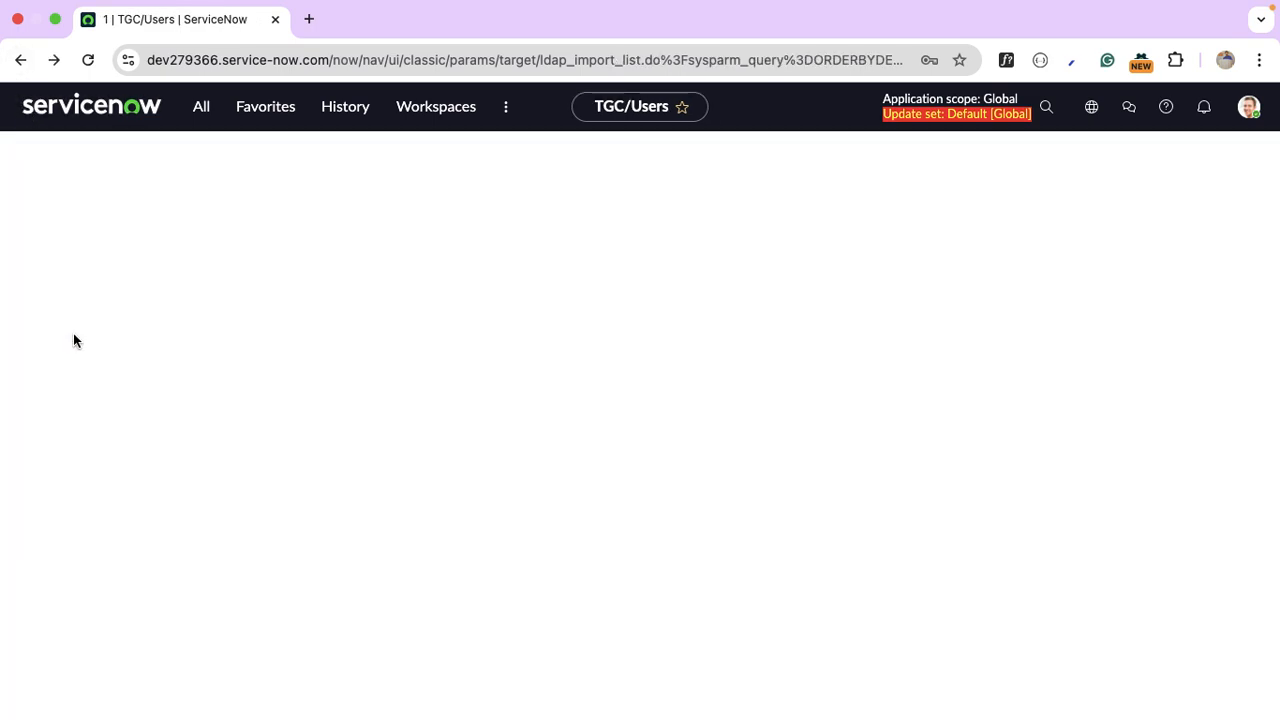
# Open System LDAP Data Sources sorted by Updated, then TGC/Users' LDAP User Import transform.
pyautogui.click(201, 108)
pyautogui.click(203, 112)
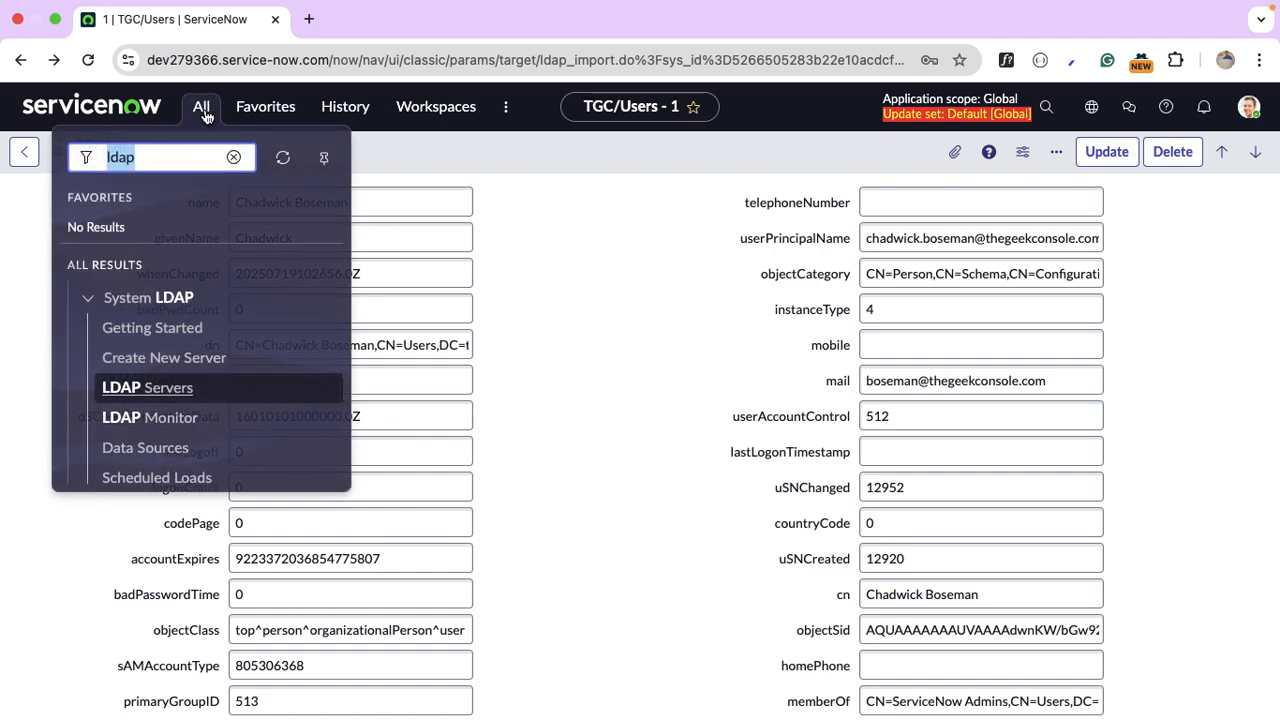
pyautogui.scroll(-2, 210, 347)
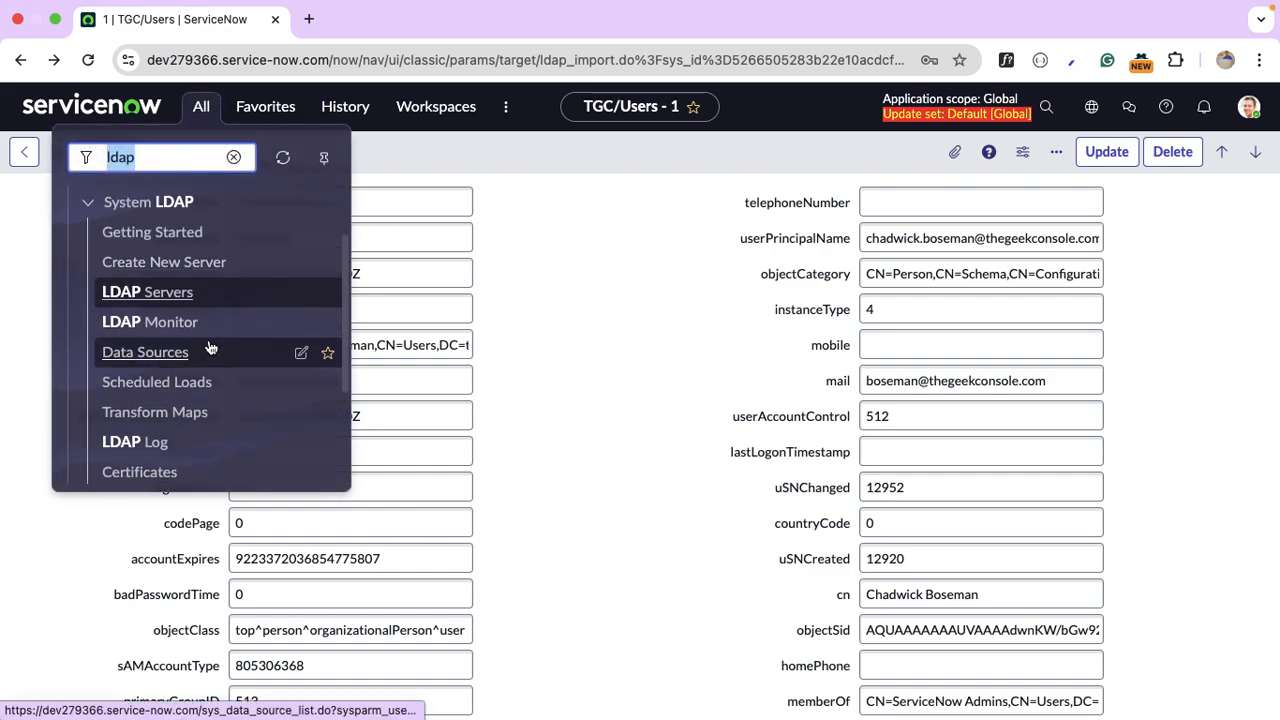
pyautogui.click(158, 360)
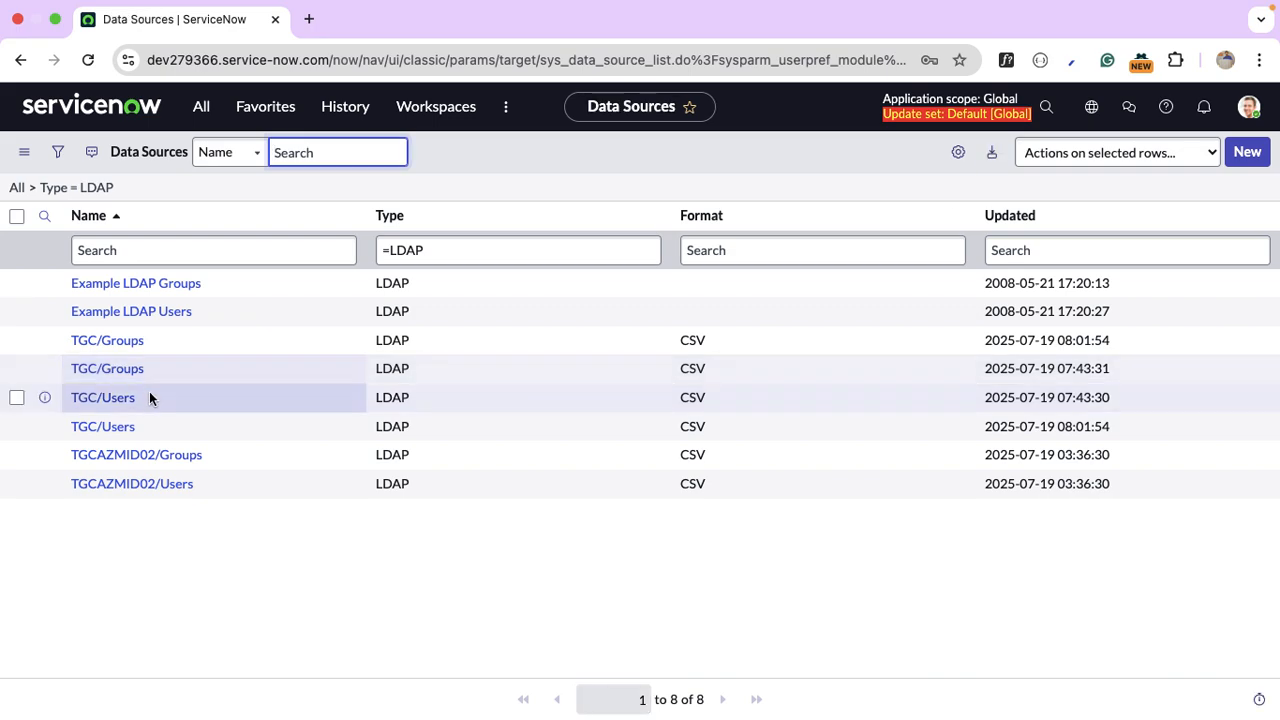
pyautogui.click(1008, 216)
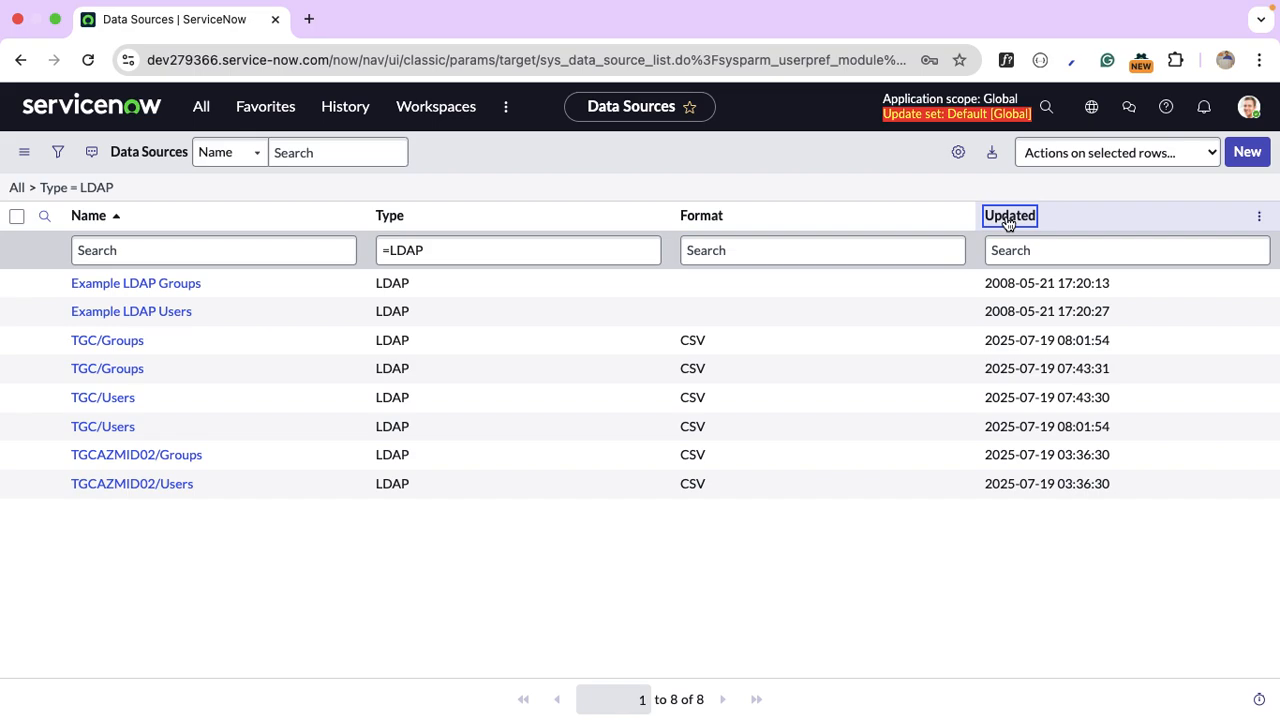
pyautogui.click(135, 316)
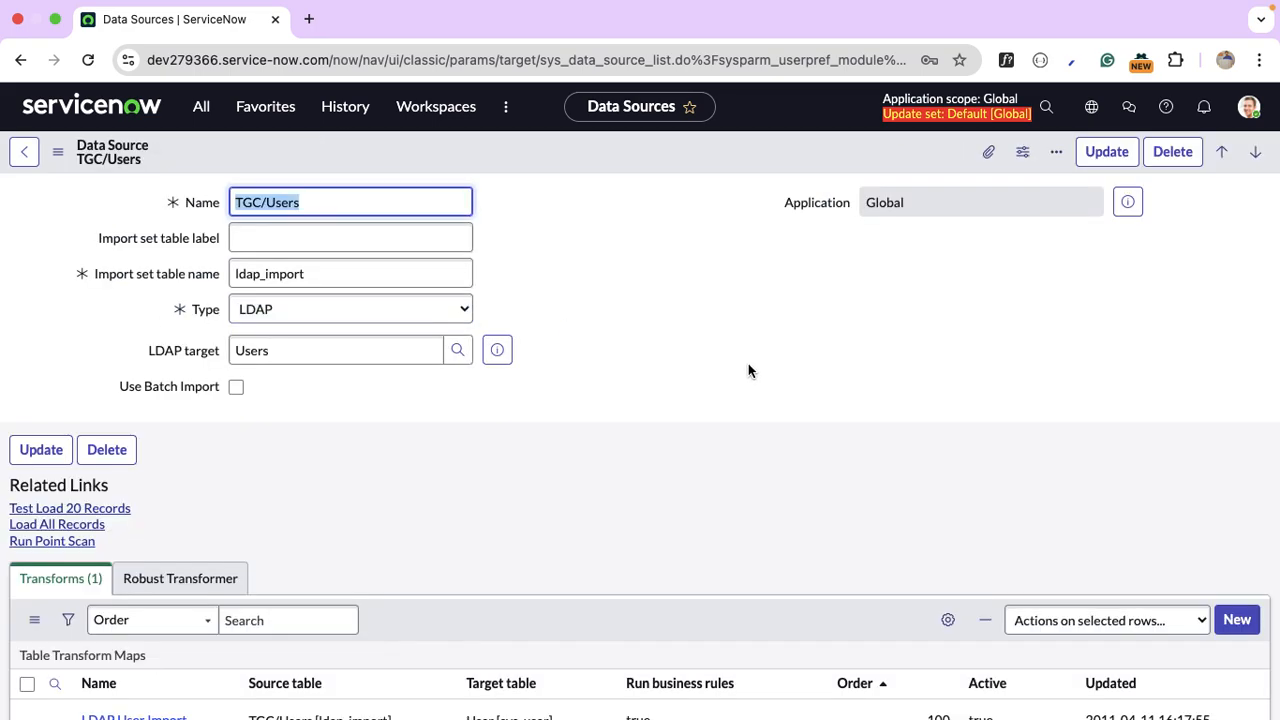
pyautogui.scroll(-2, 748, 371)
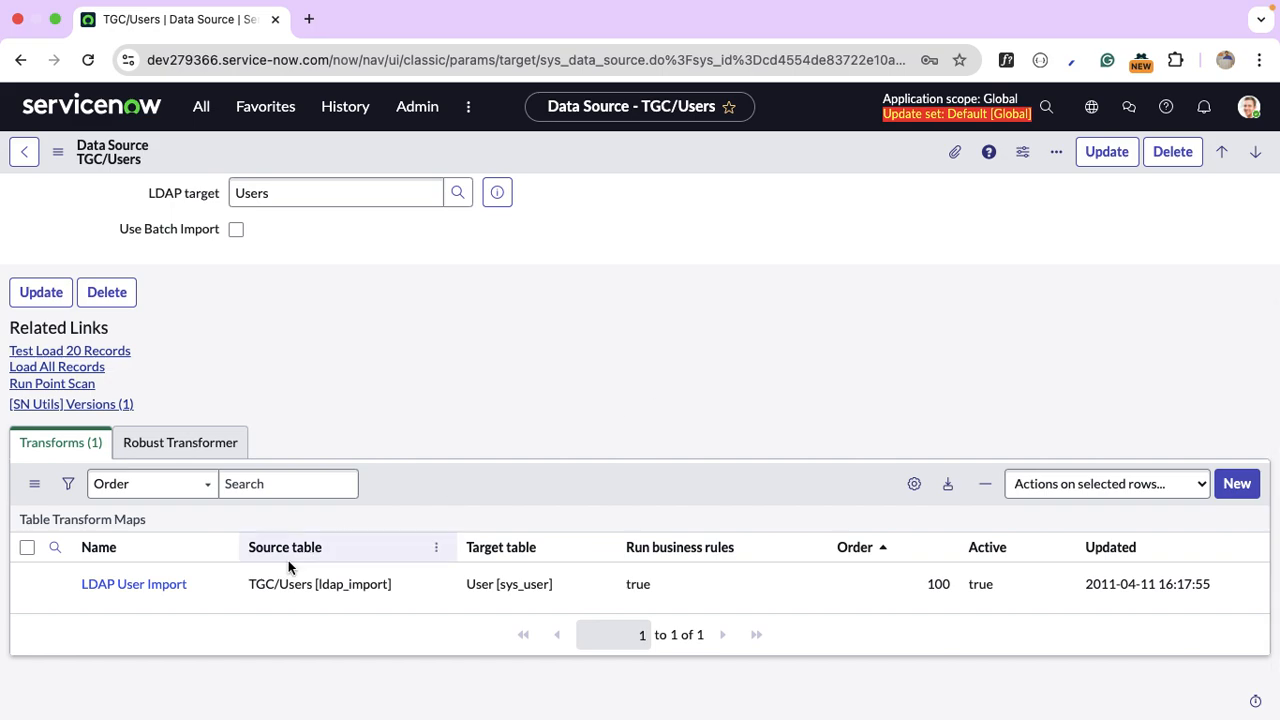
pyautogui.click(143, 594)
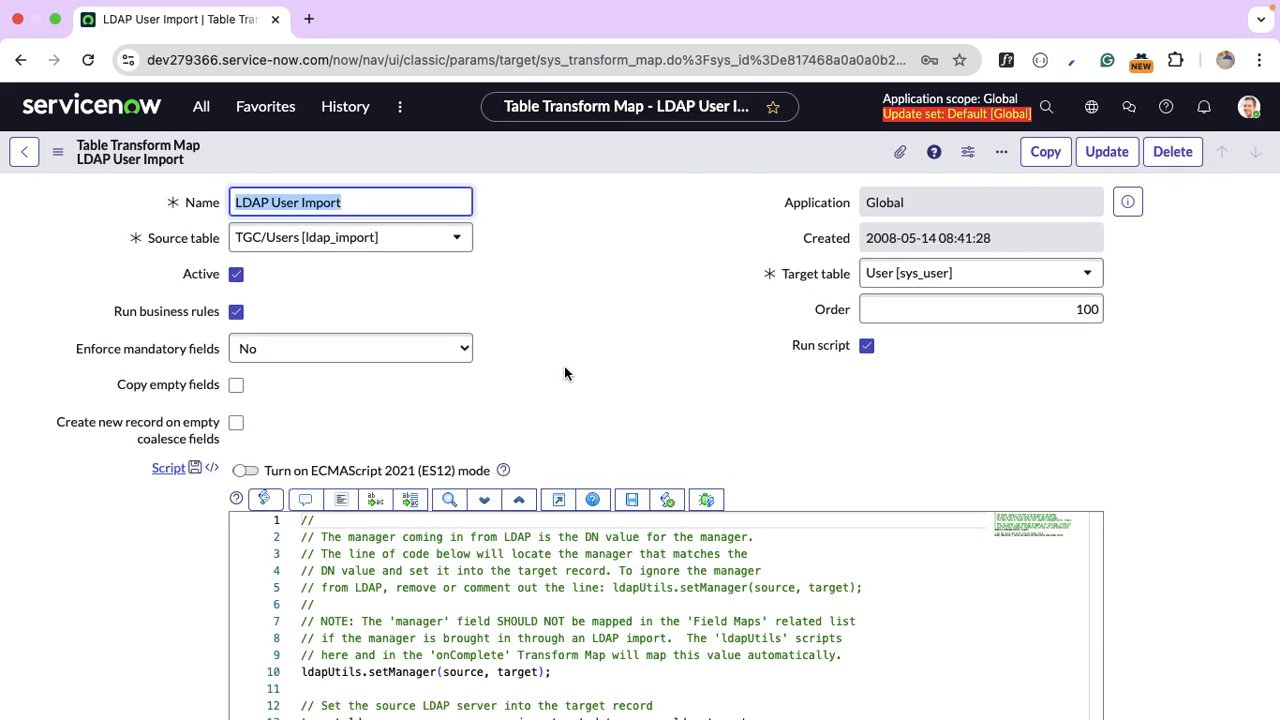
# Review the transform script, highlighting its setManager and ldap_server references.
pyautogui.scroll(-5, 564, 373)
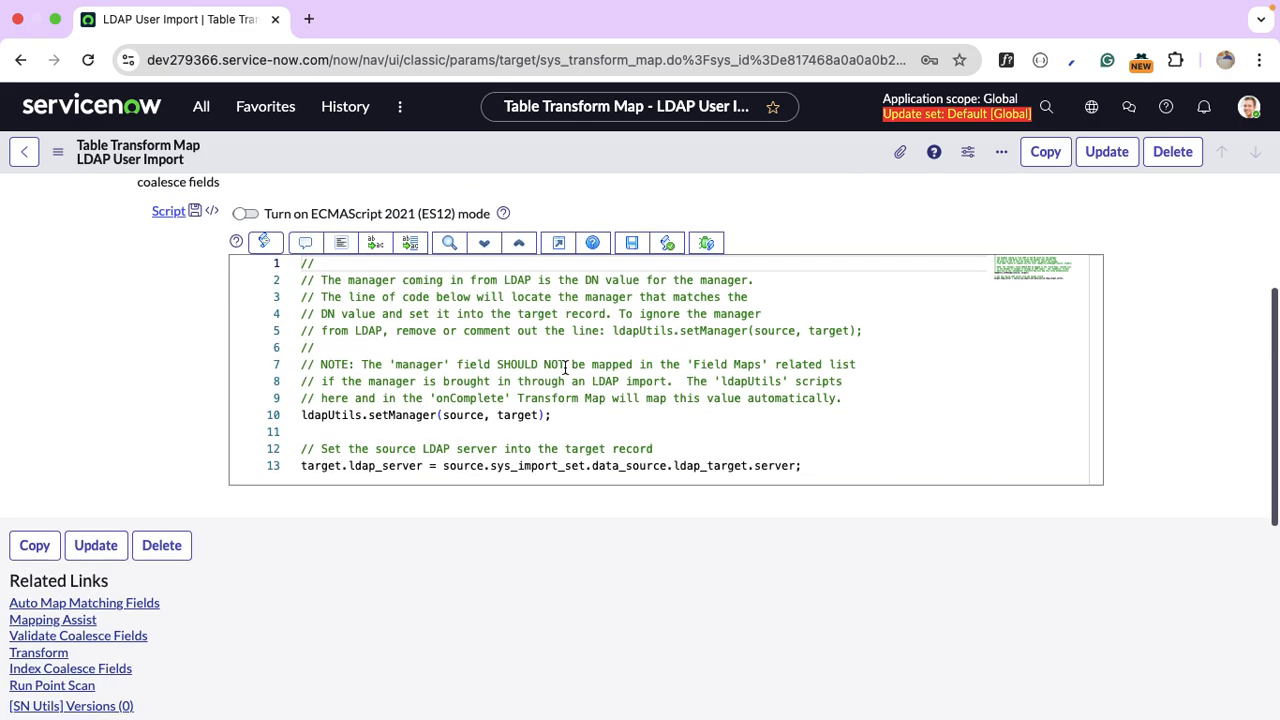
pyautogui.click(396, 416)
pyautogui.doubleClick(396, 416)
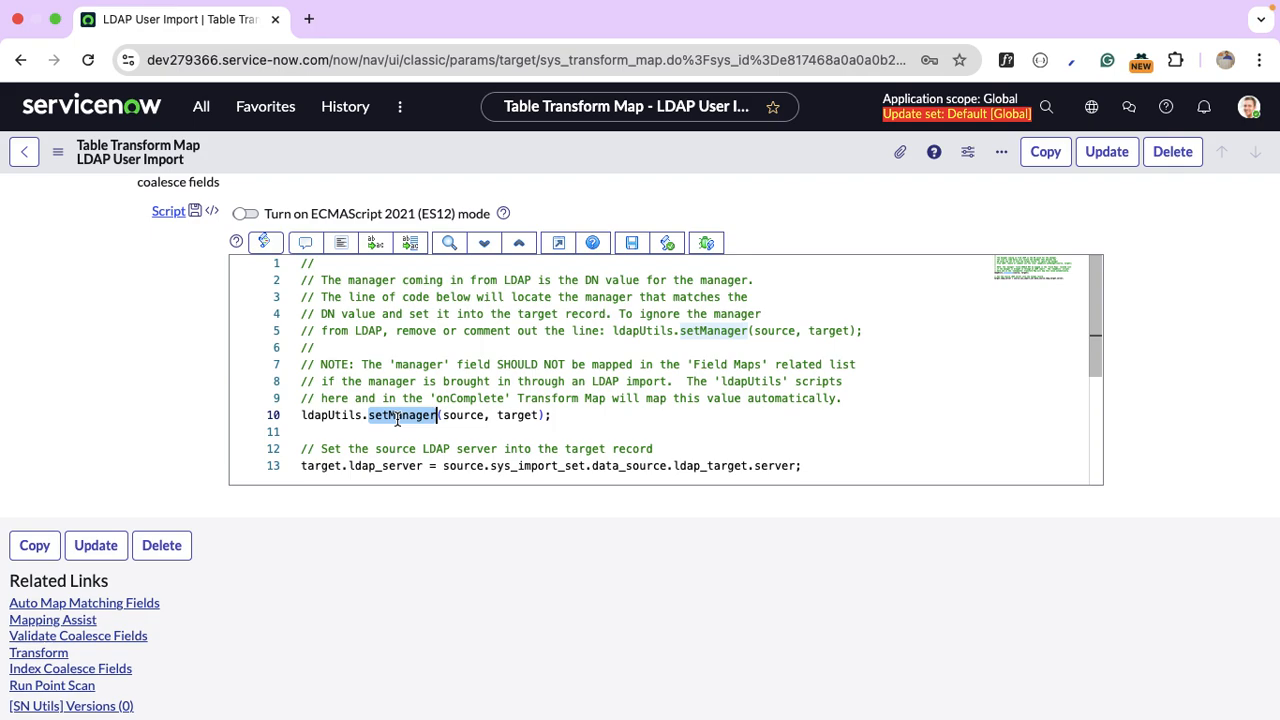
pyautogui.doubleClick(400, 466)
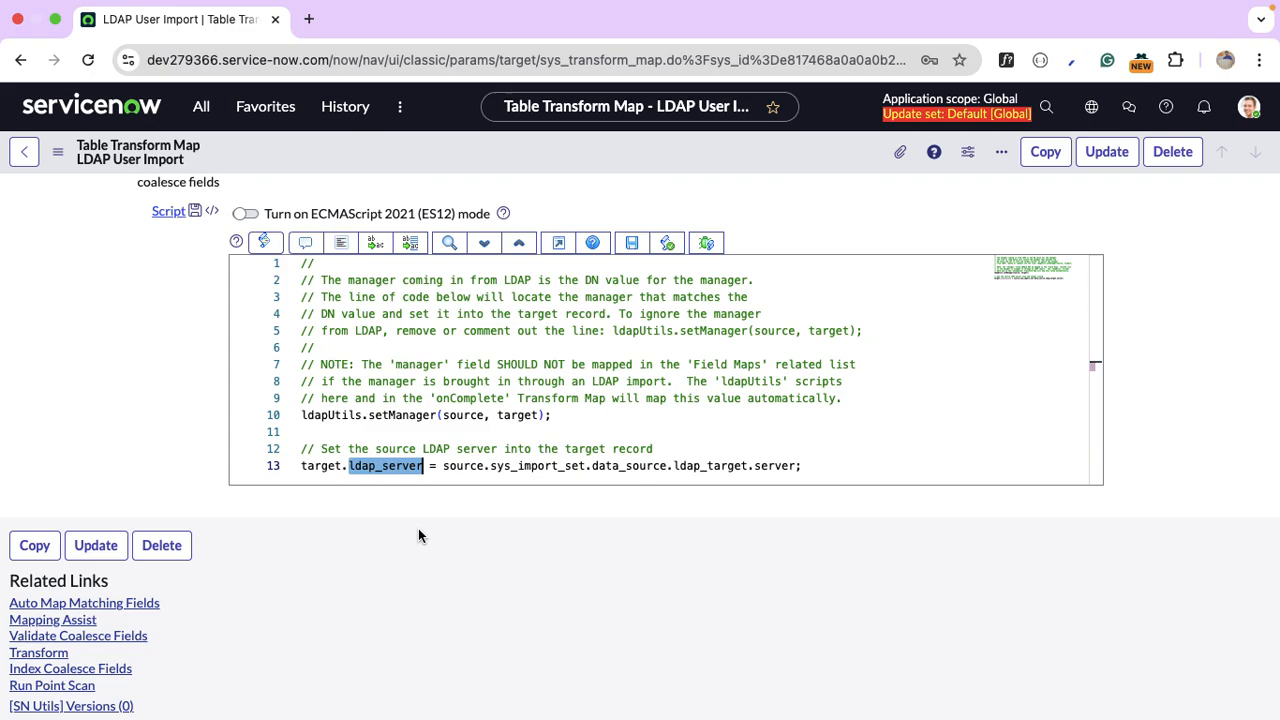
# Open the u_userprincipalname field map that feeds Email from the Field Maps list.
pyautogui.scroll(-4, 419, 536)
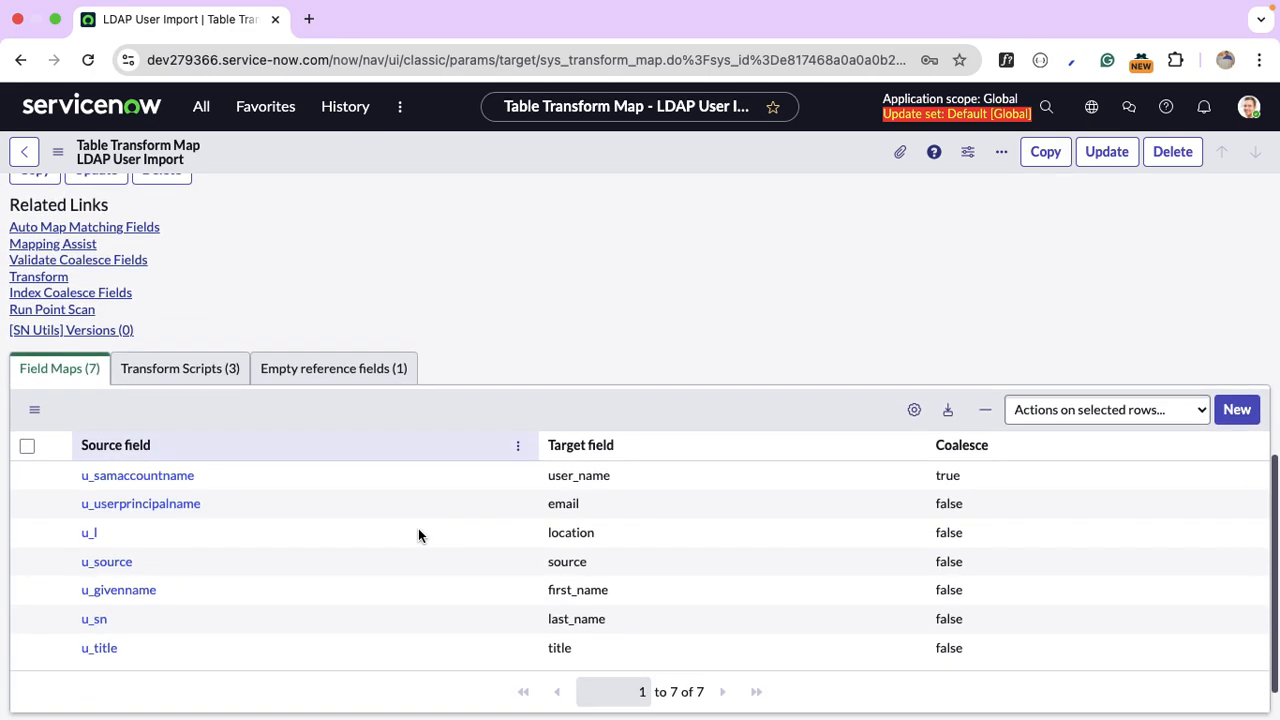
pyautogui.scroll(-1, 419, 535)
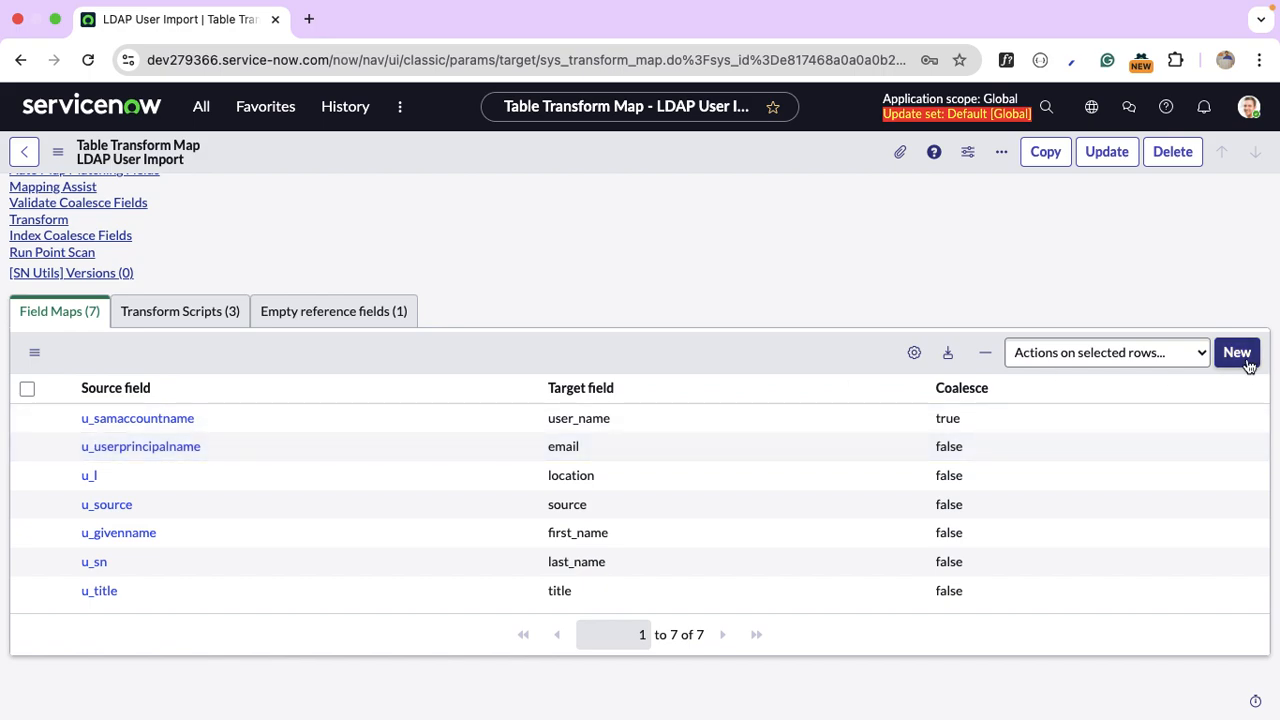
pyautogui.click(110, 450)
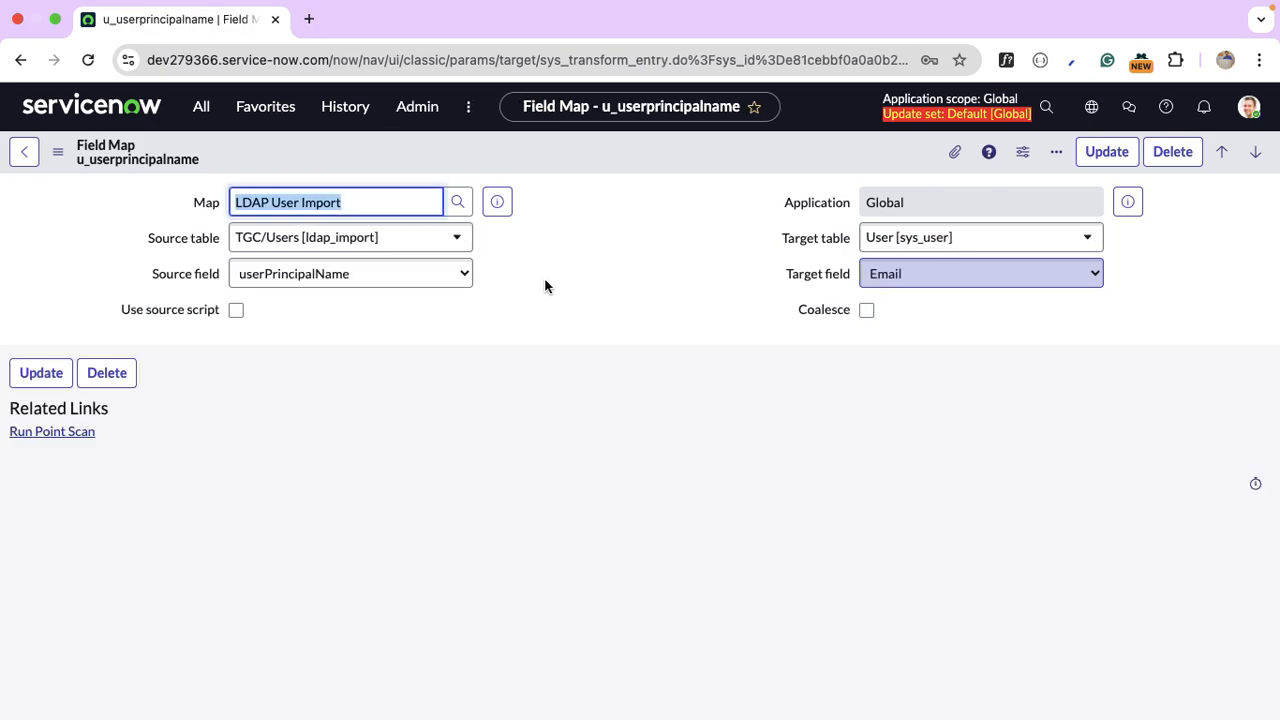
# Change the email field map's source field from userPrincipalName to mail and update it.
pyautogui.click(428, 284)
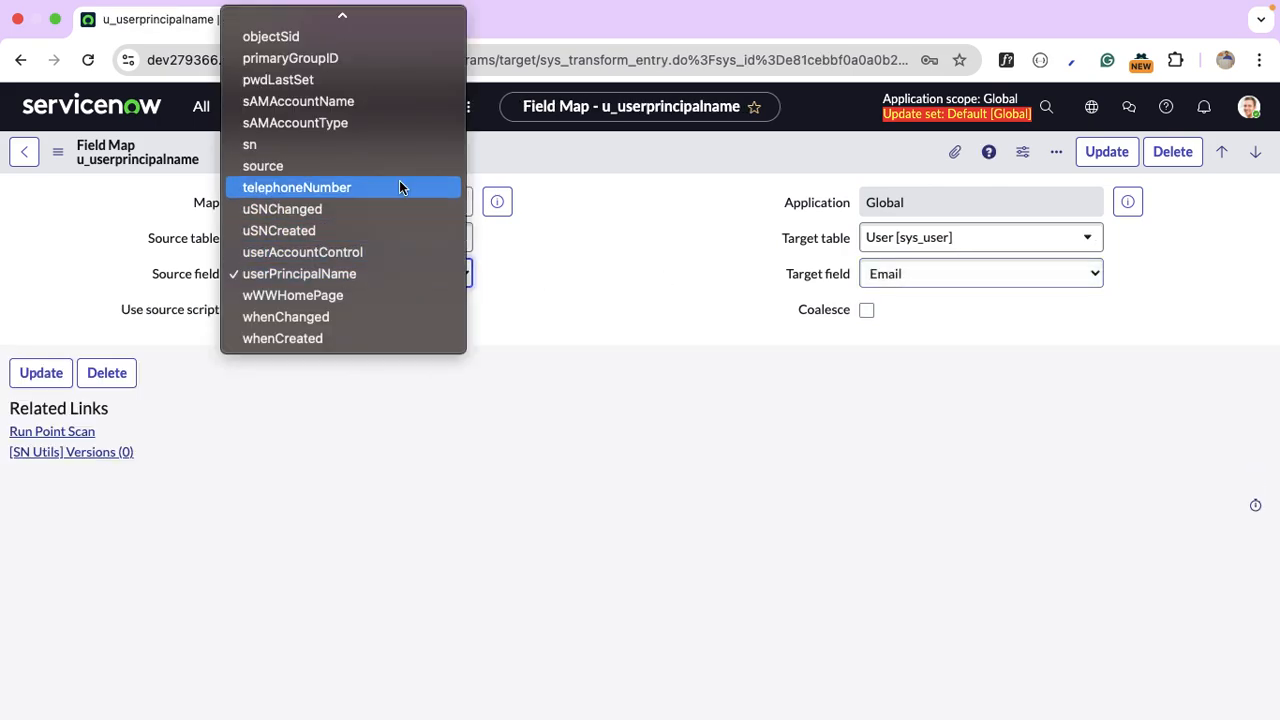
pyautogui.scroll(10, 371, 186)
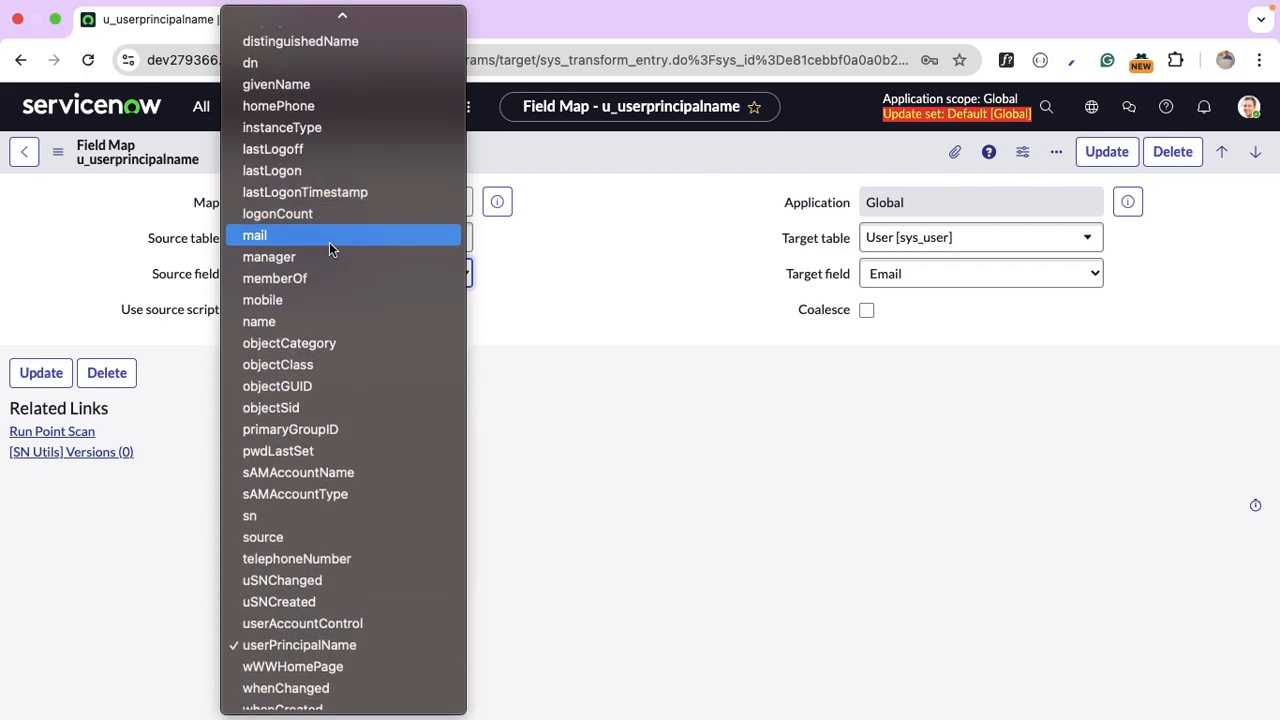
pyautogui.click(329, 240)
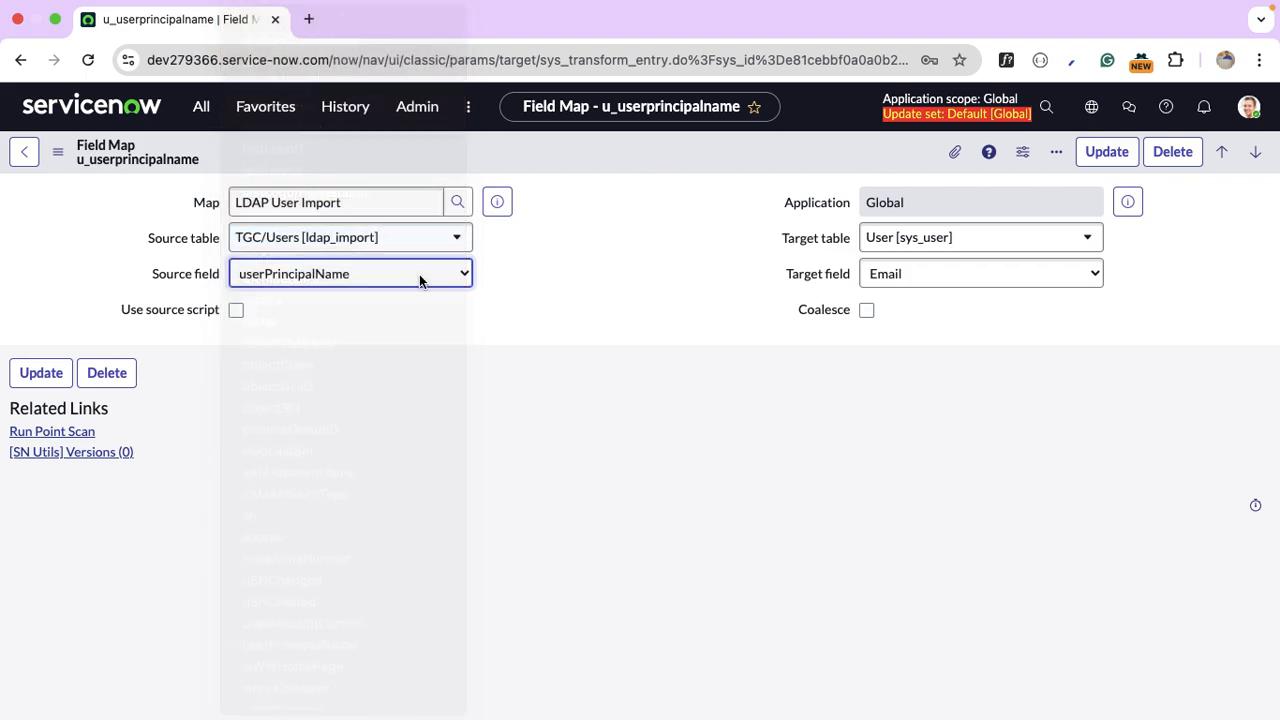
pyautogui.click(1108, 154)
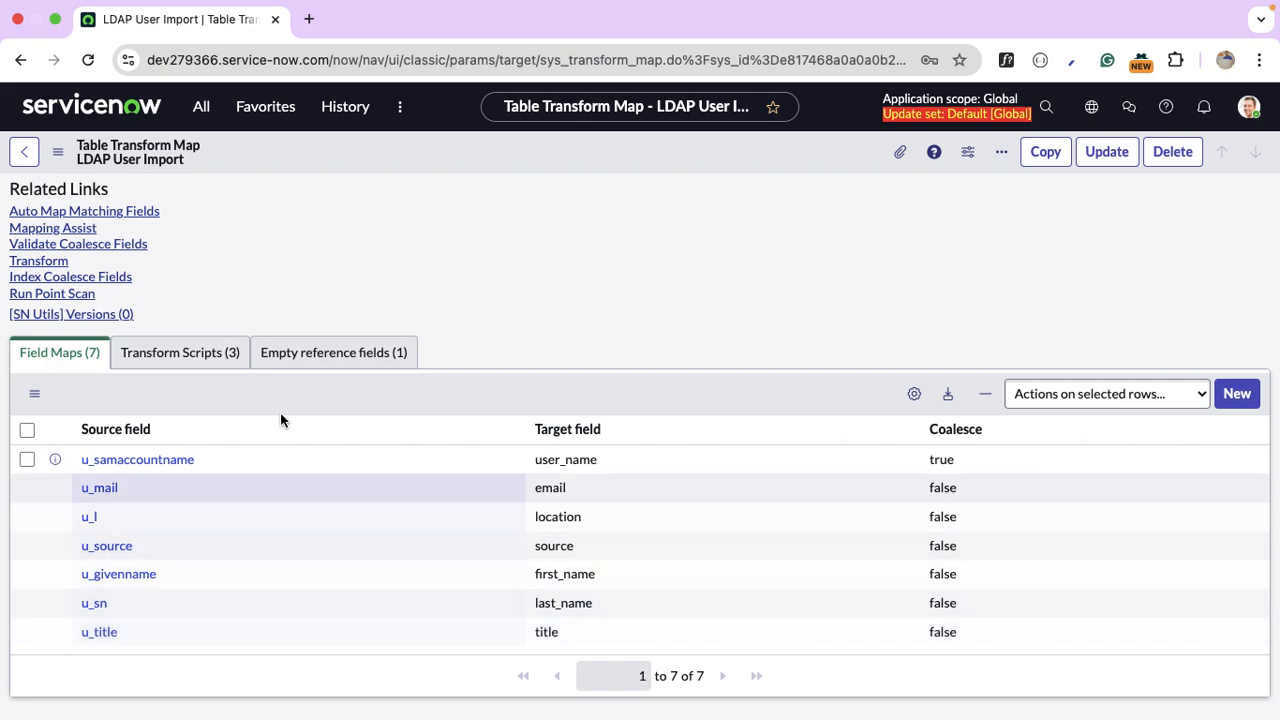
# Review the LDAP User Import map's seven field maps, now with u_mail feeding email.
pyautogui.click(643, 603)
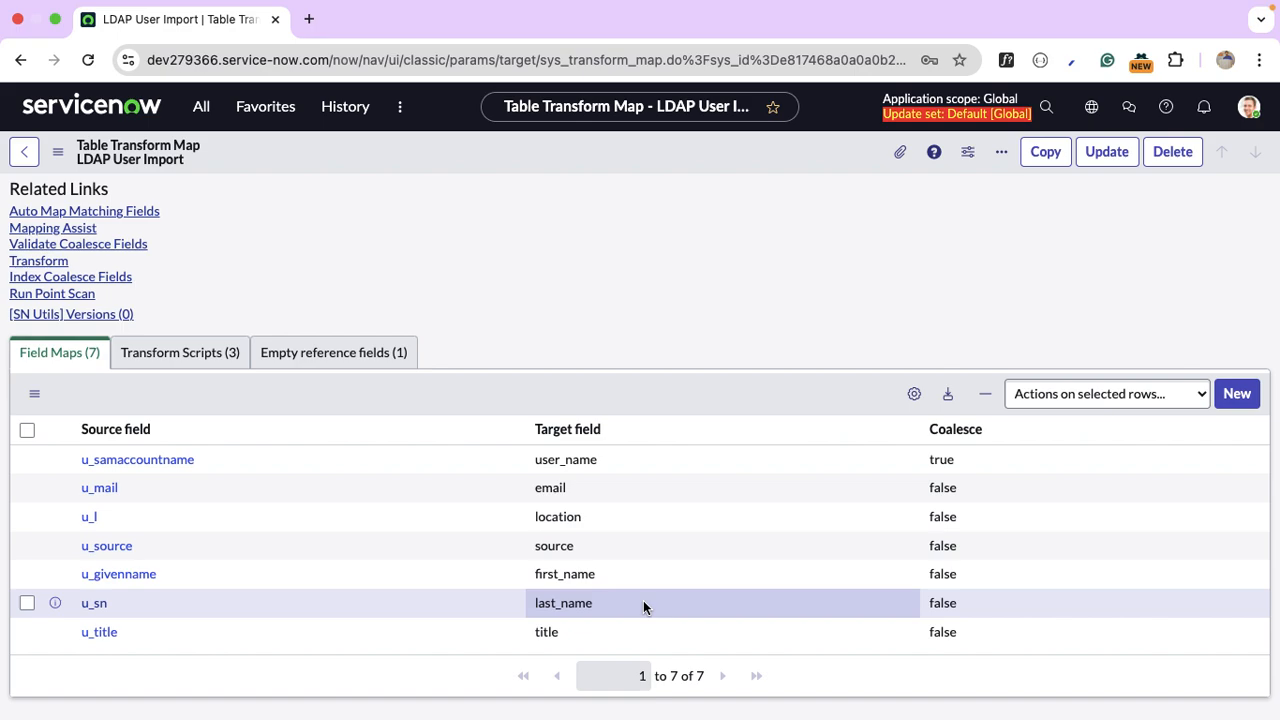
pyautogui.scroll(5, 520, 343)
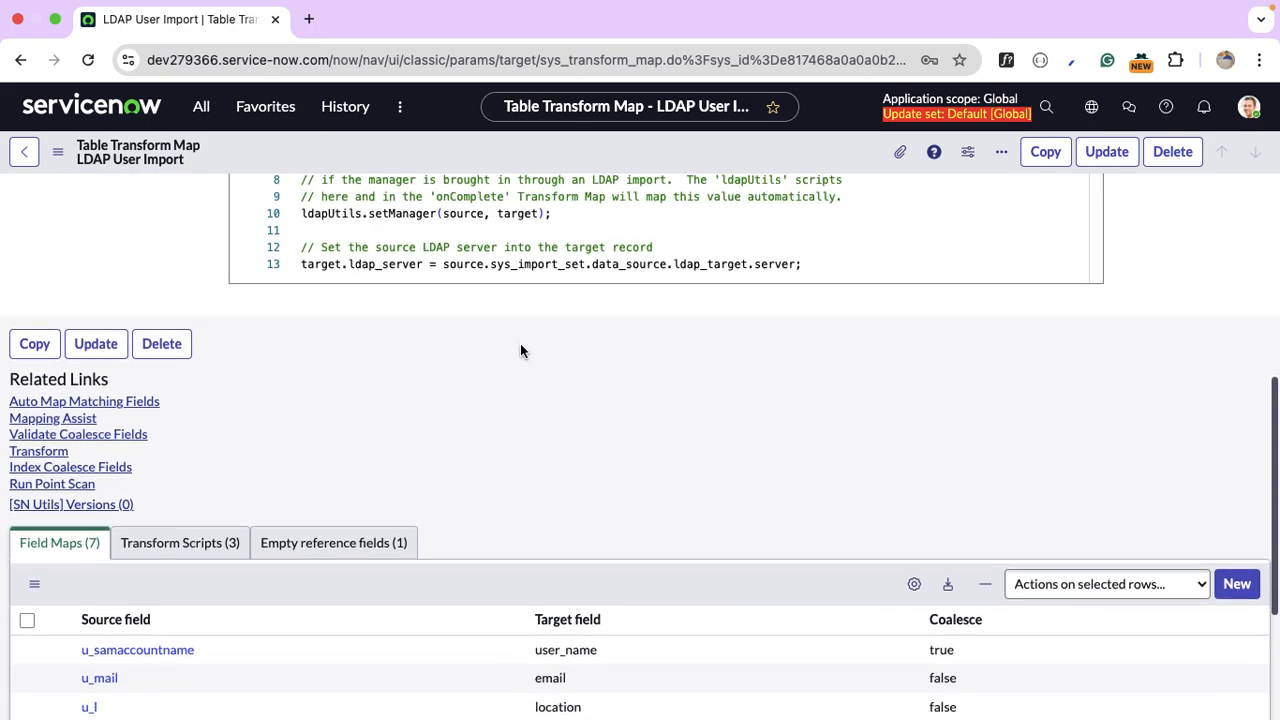
pyautogui.scroll(-3, 520, 350)
# Open the onBefore, onStart and onComplete transform scripts in separate tabs.
pyautogui.click(226, 477)
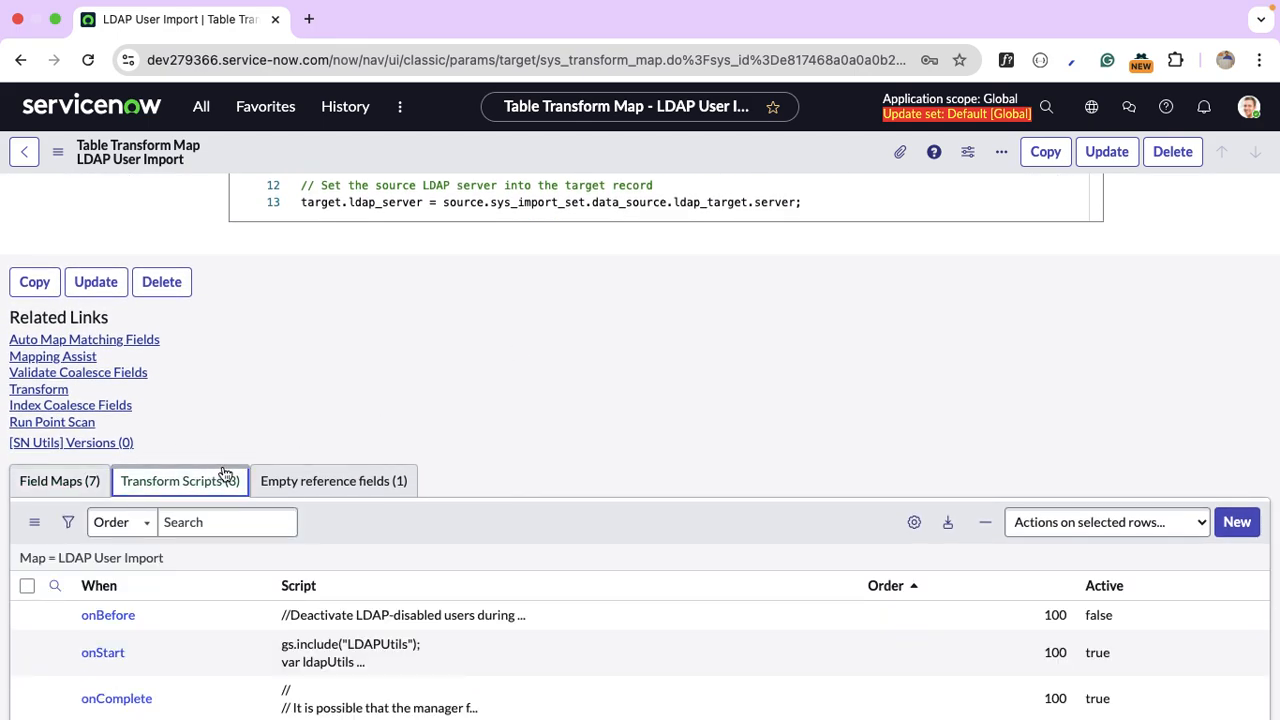
pyautogui.scroll(-2, 469, 434)
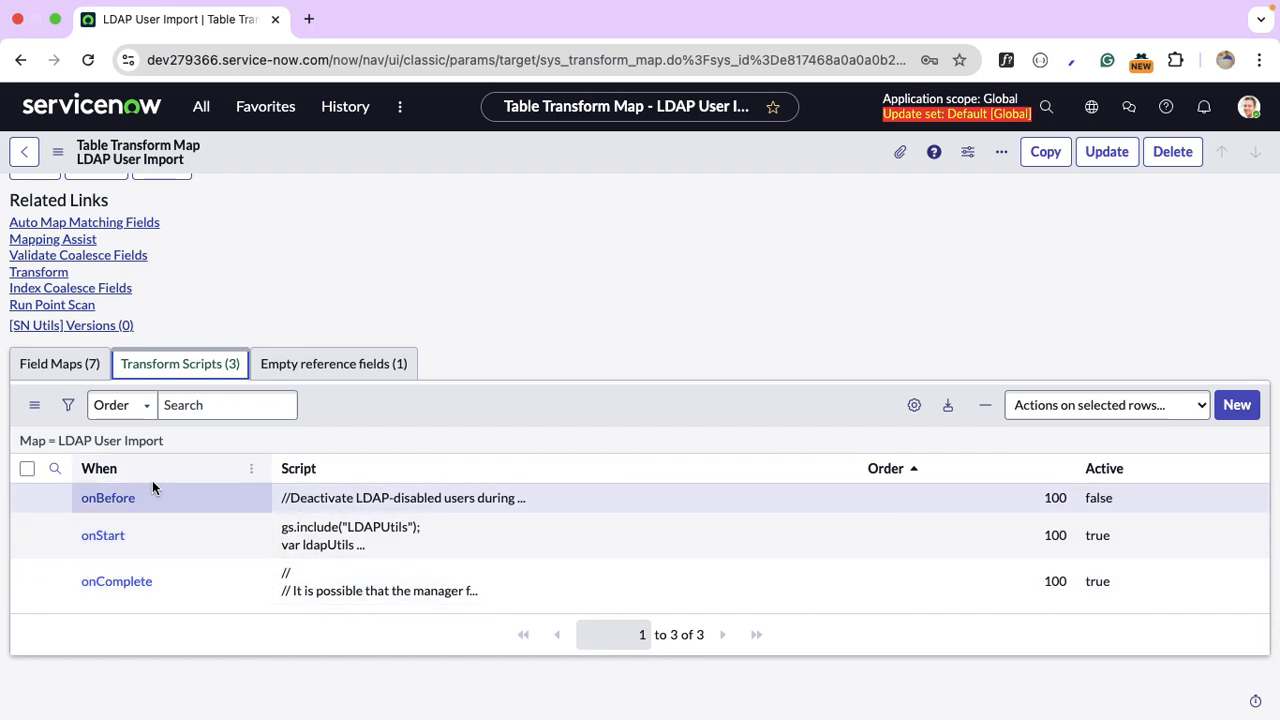
pyautogui.keyDown('super'); pyautogui.click(100, 509); pyautogui.keyUp('super')
pyautogui.keyDown('super'); pyautogui.click(104, 538); pyautogui.keyUp('super')
pyautogui.keyDown('super'); pyautogui.click(128, 583); pyautogui.keyUp('super')
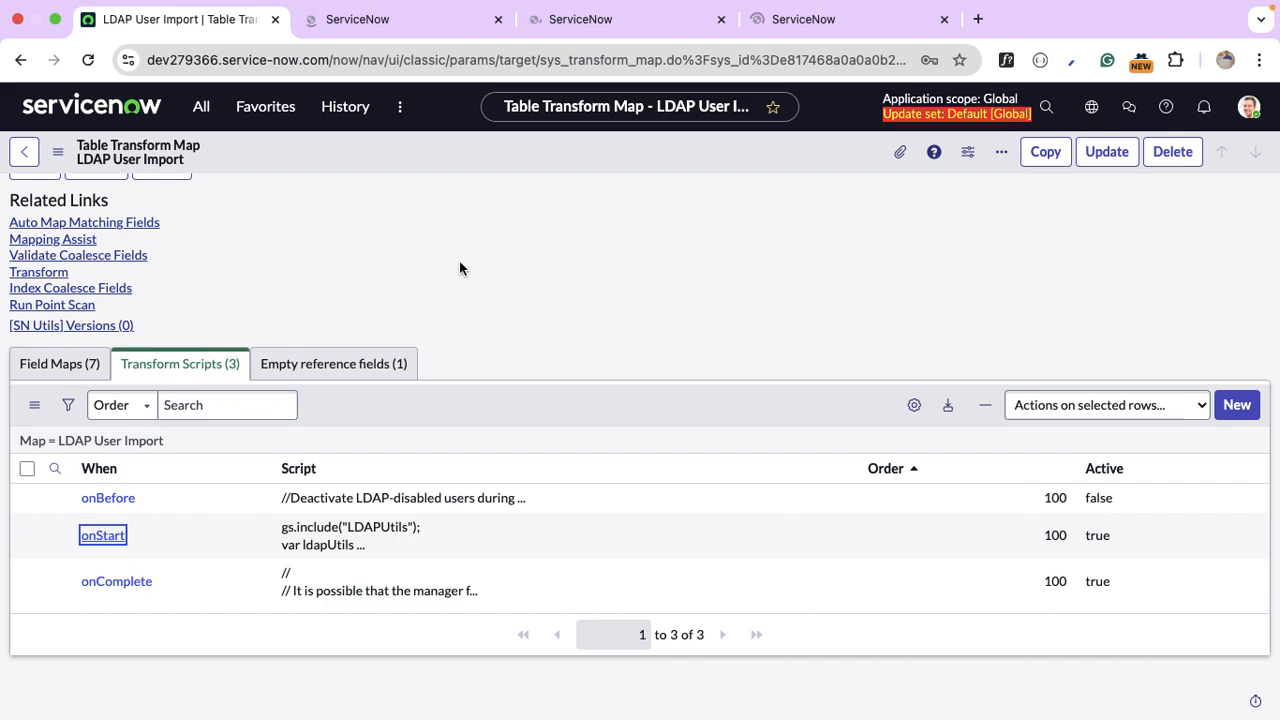
# Review the onBefore script's relevant-digit comment, disabled-account condition and insert check.
pyautogui.click(397, 33)
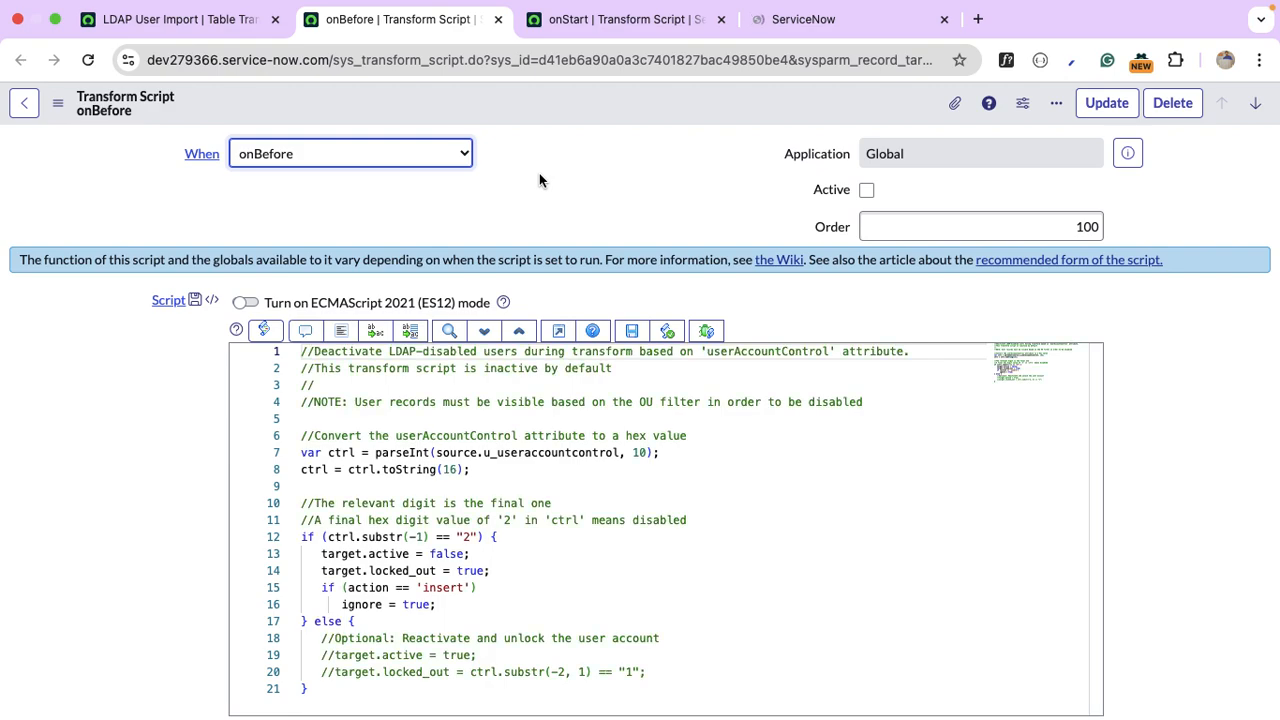
pyautogui.click(653, 499)
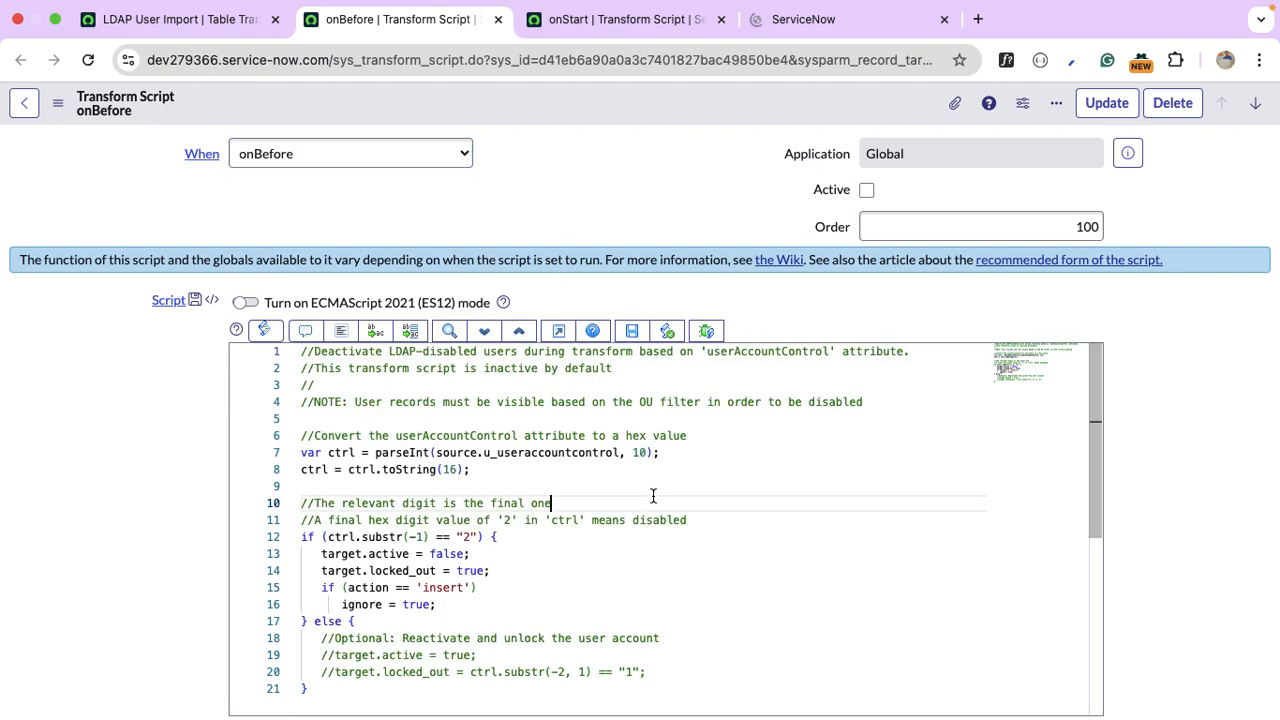
pyautogui.scroll(-2, 653, 496)
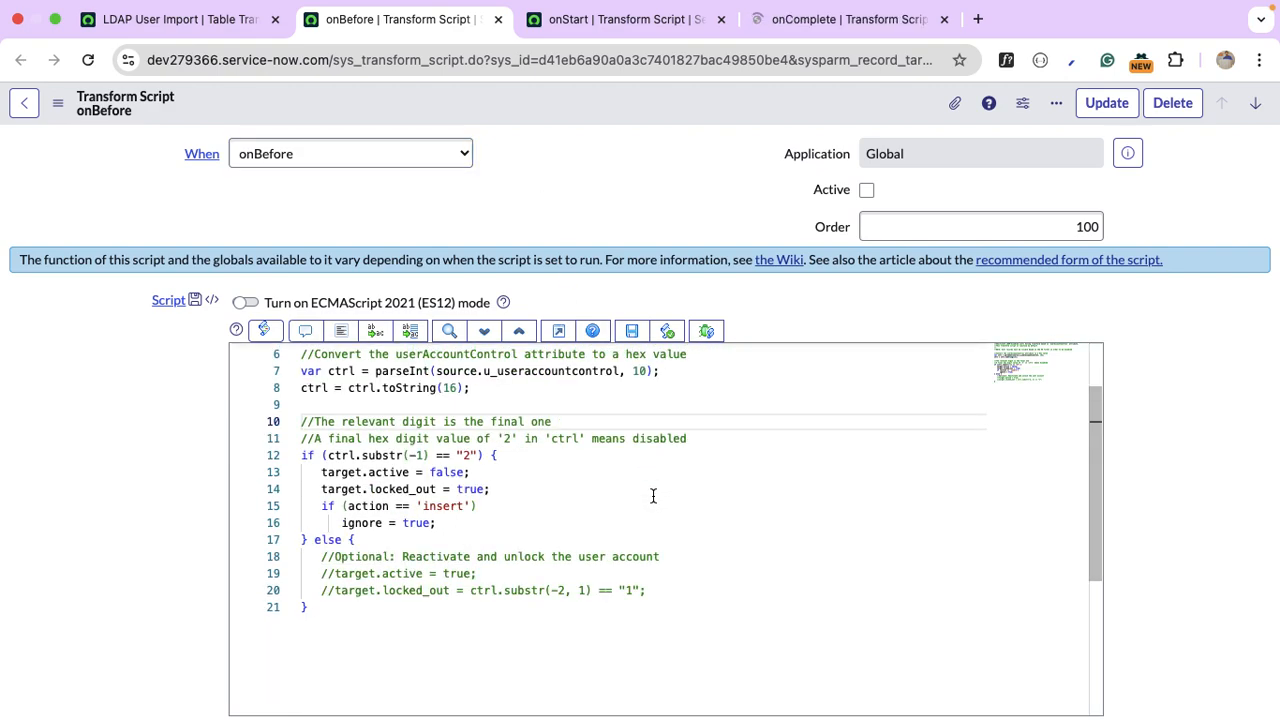
pyautogui.click(585, 22)
pyautogui.click(850, 20)
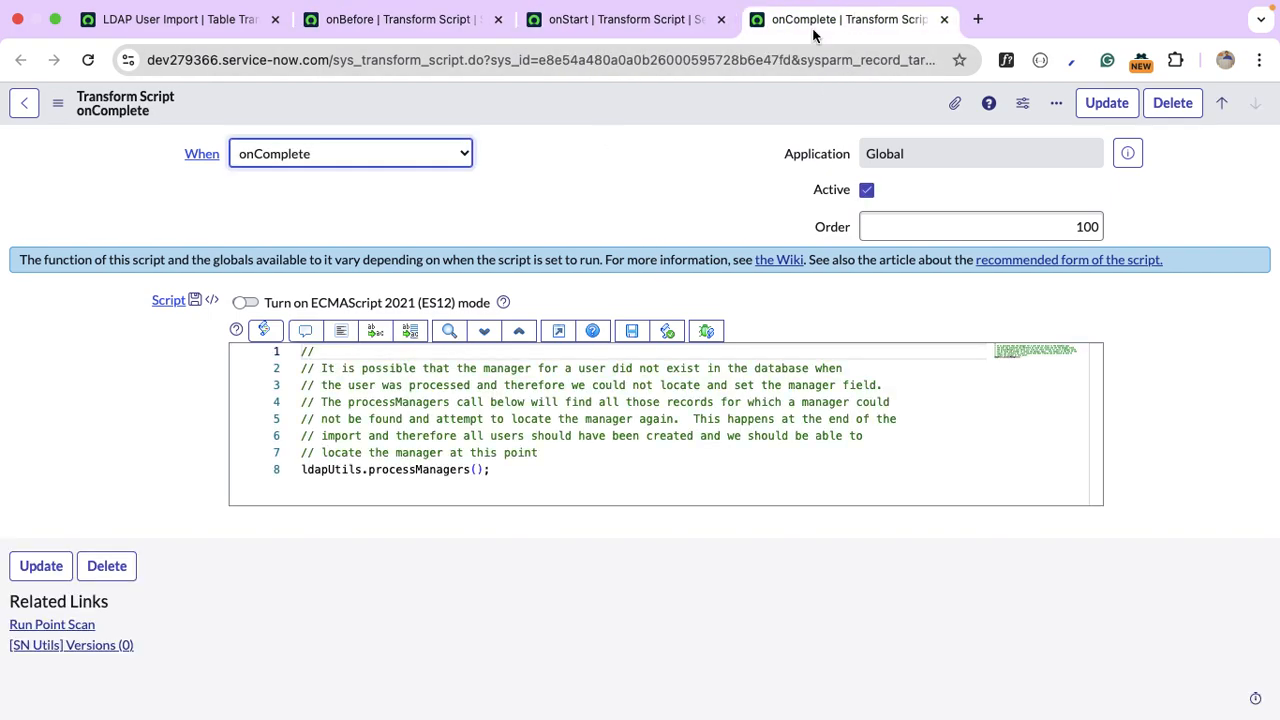
pyautogui.click(332, 30)
pyautogui.click(574, 505)
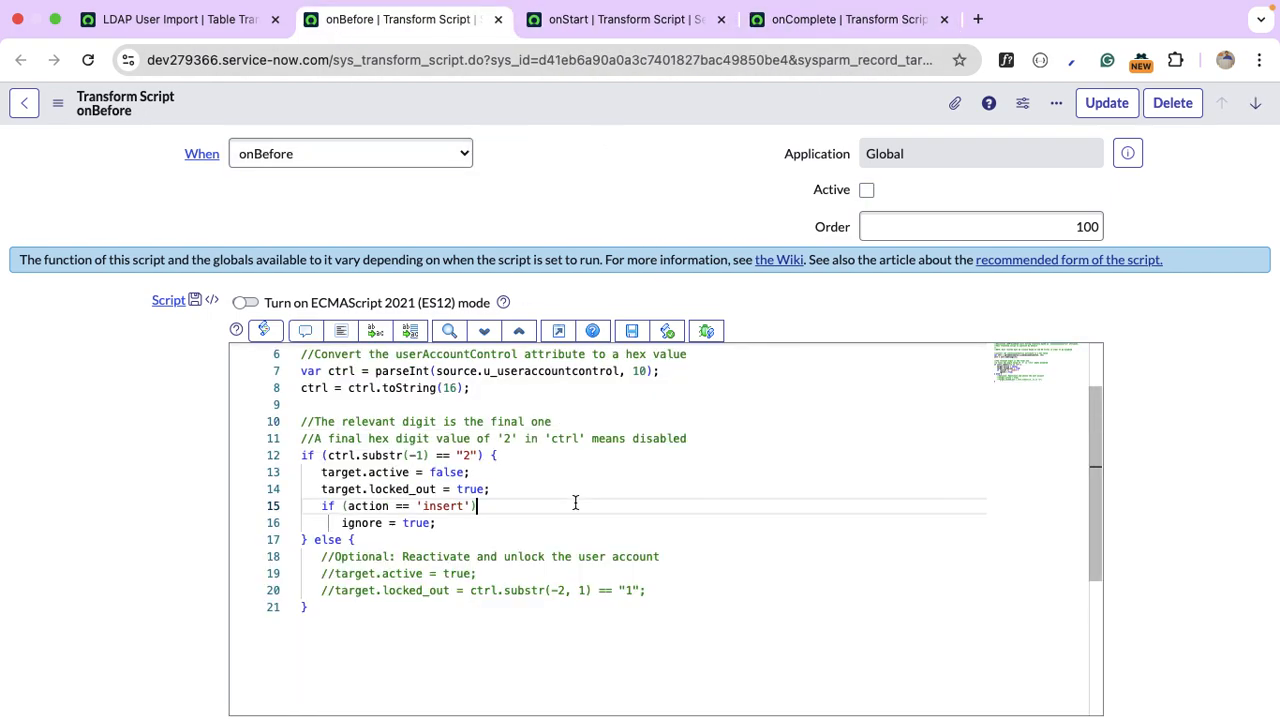
pyautogui.click(511, 463)
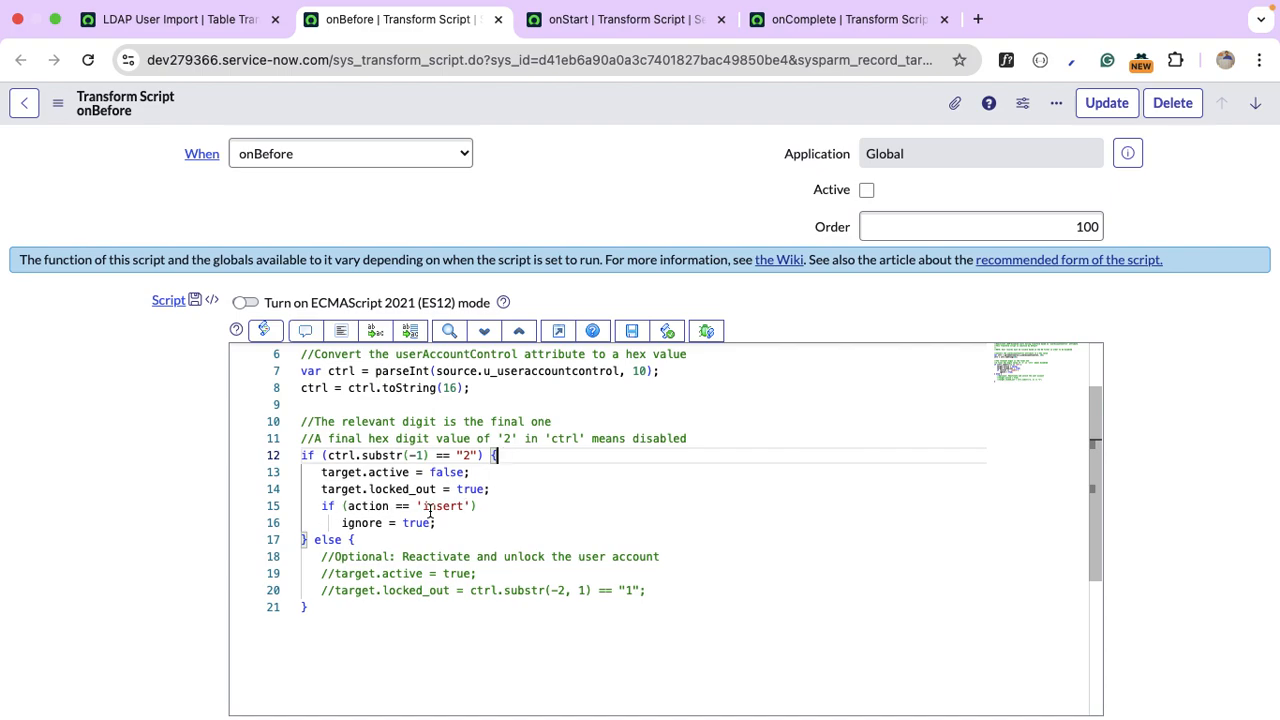
pyautogui.scroll(2, 432, 512)
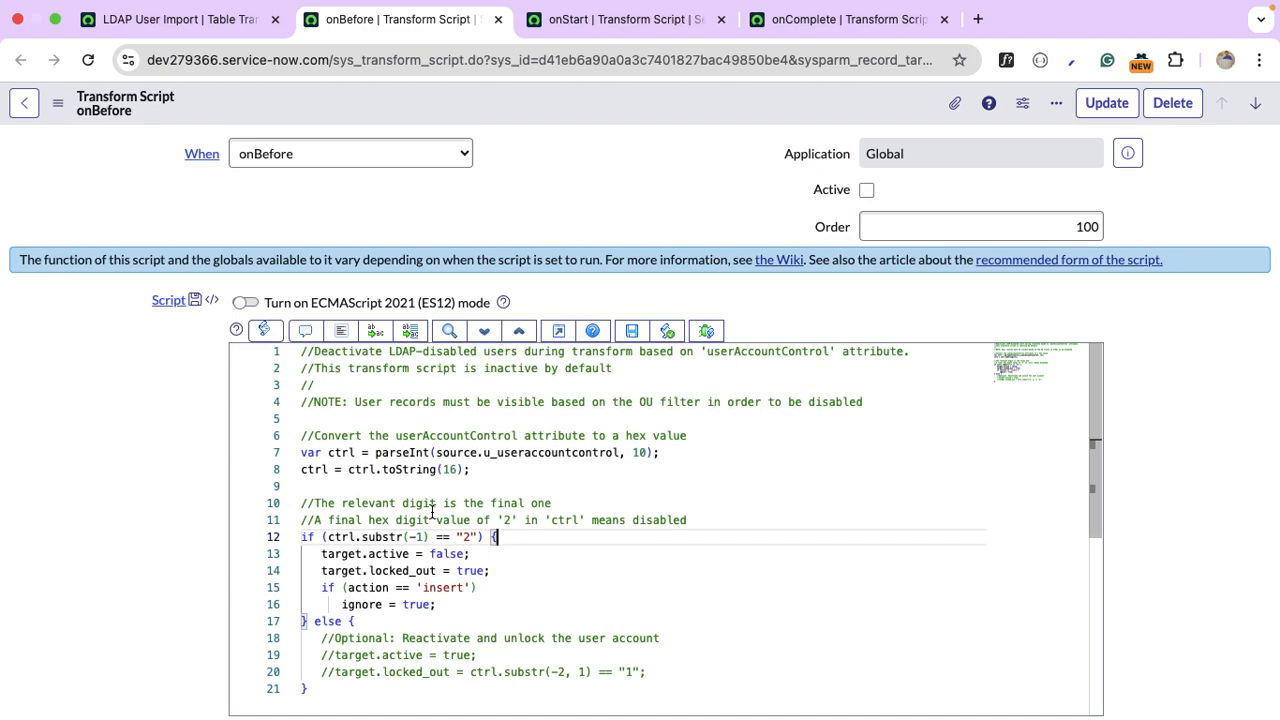
# Inspect the onStart script's end and the onComplete processManagers call, then return to the map.
pyautogui.click(540, 27)
pyautogui.click(511, 384)
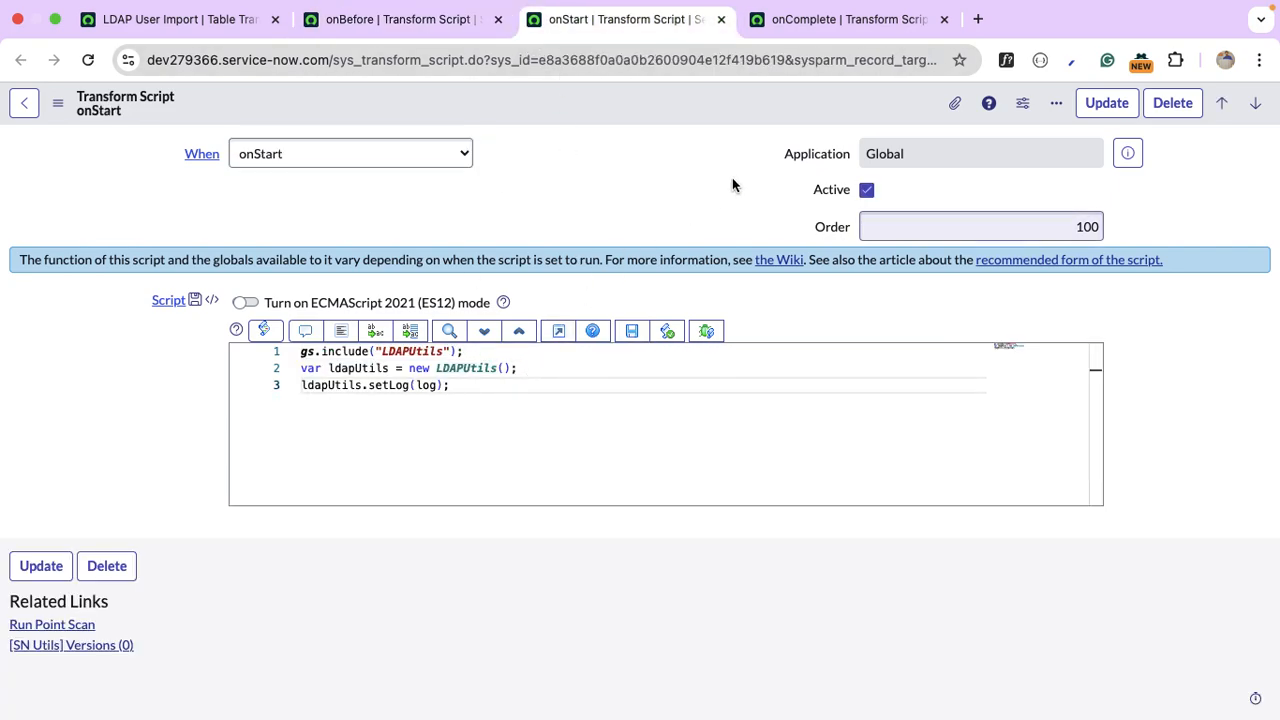
pyautogui.click(800, 28)
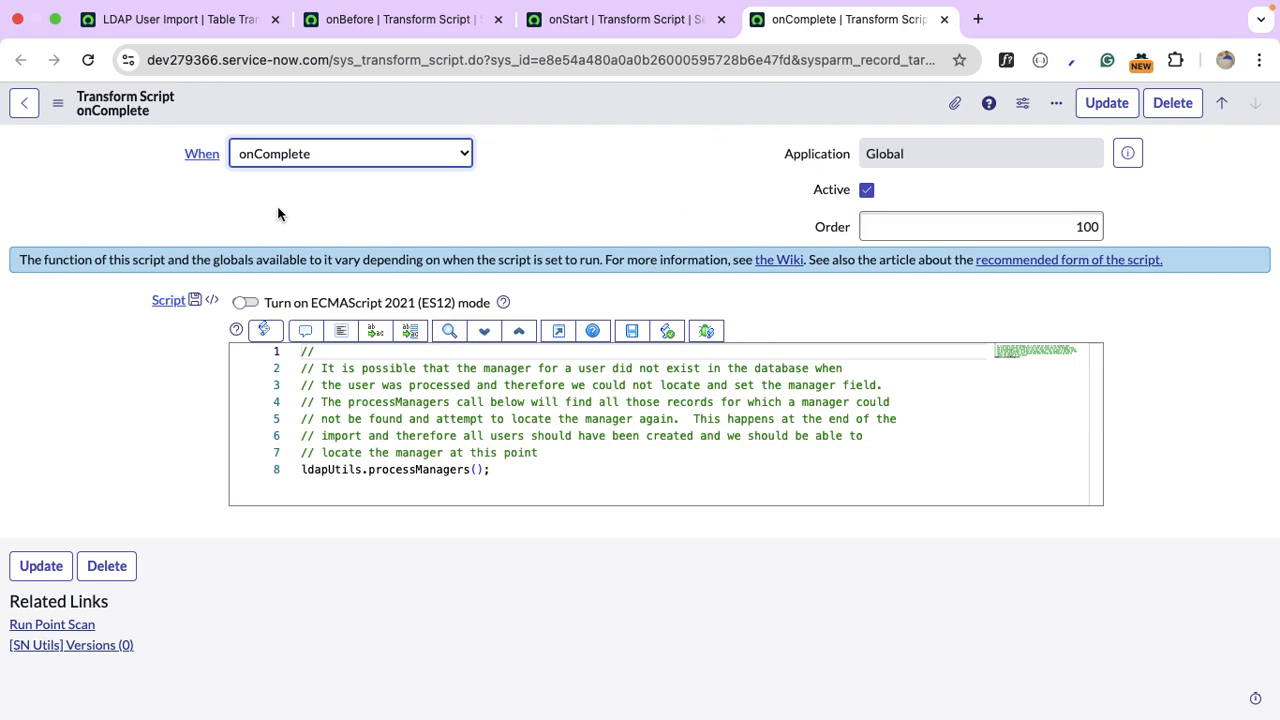
pyautogui.click(519, 477)
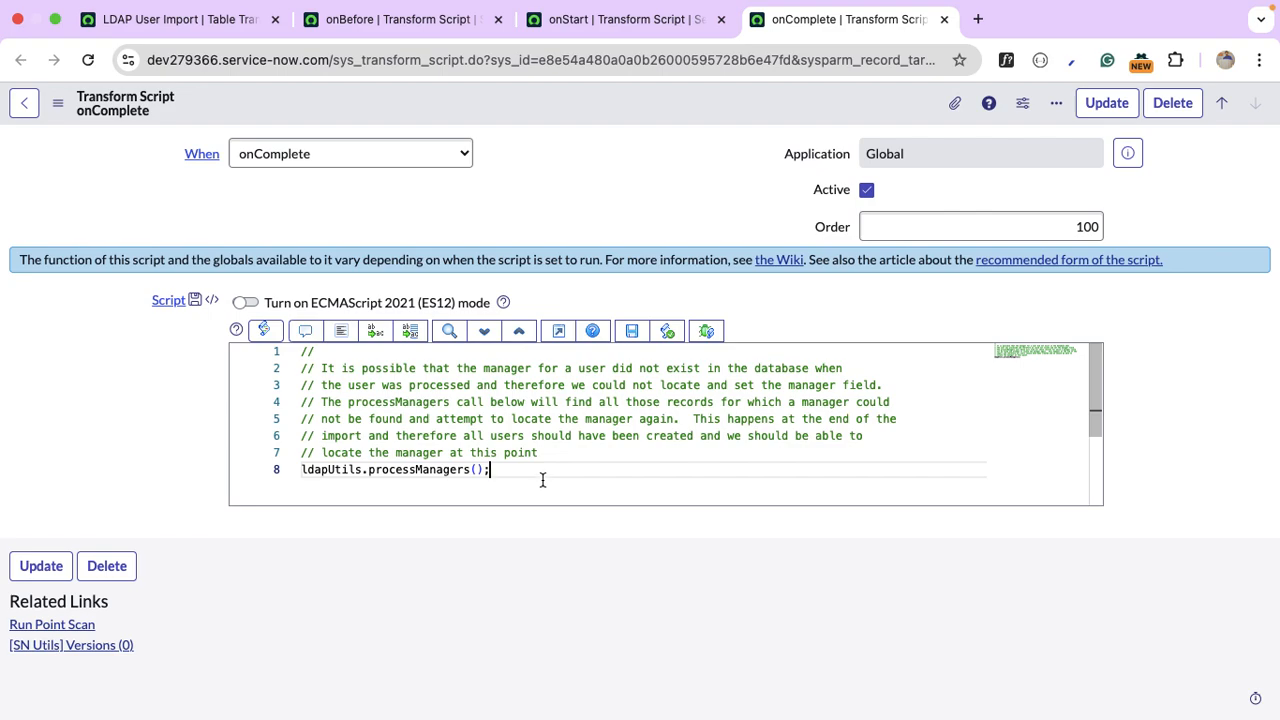
pyautogui.click(230, 30)
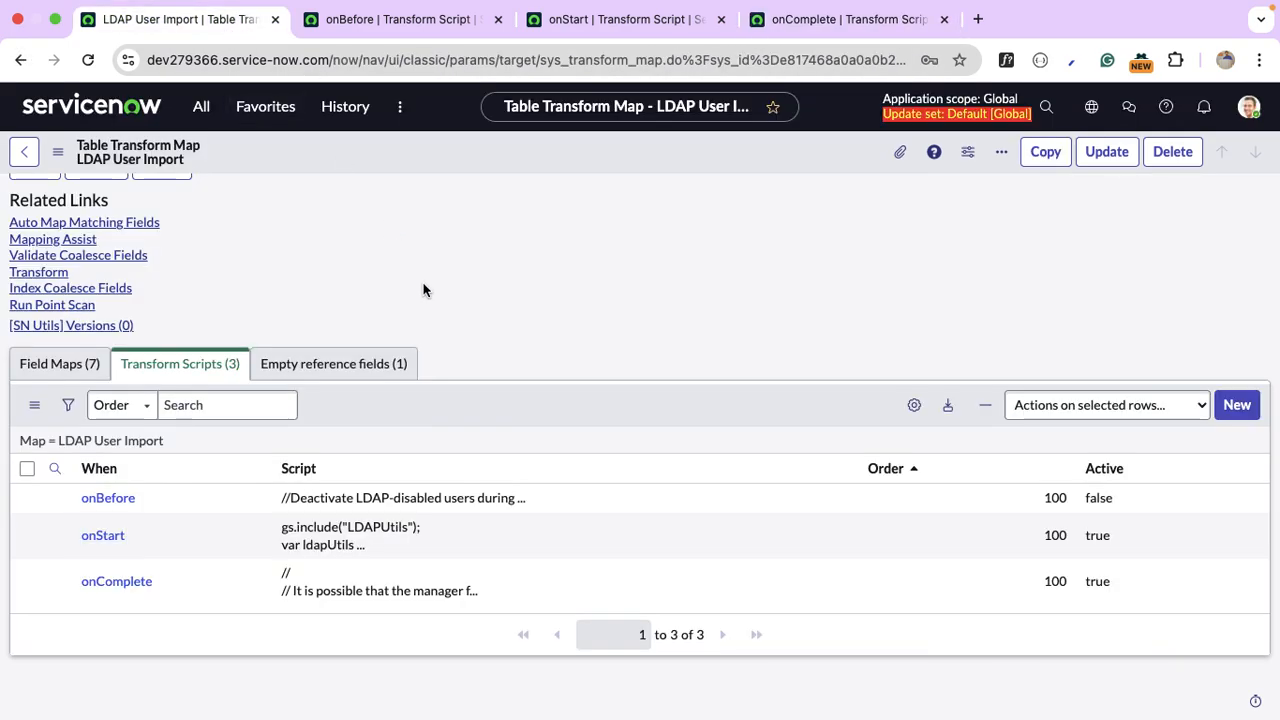
# Go back to the onStart script and filter the All menu for 'ldap' to reach Data Sources.
pyautogui.scroll(4, 423, 290)
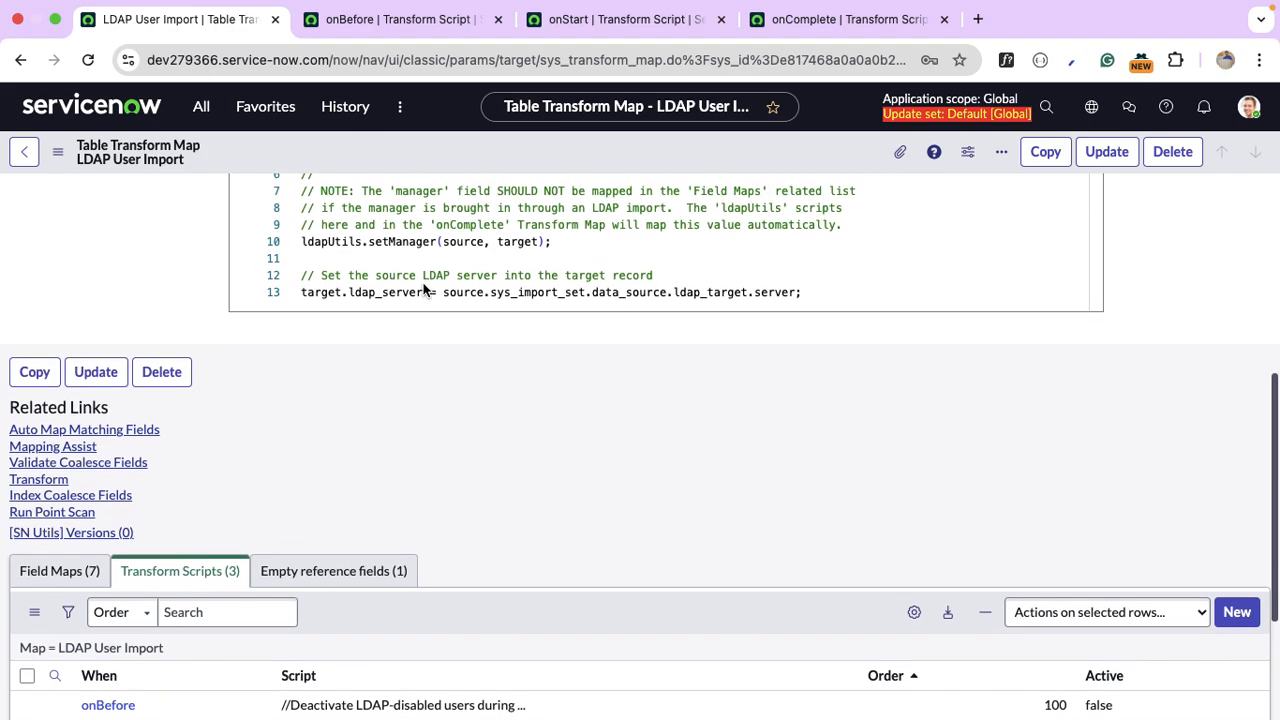
pyautogui.scroll(8, 398, 455)
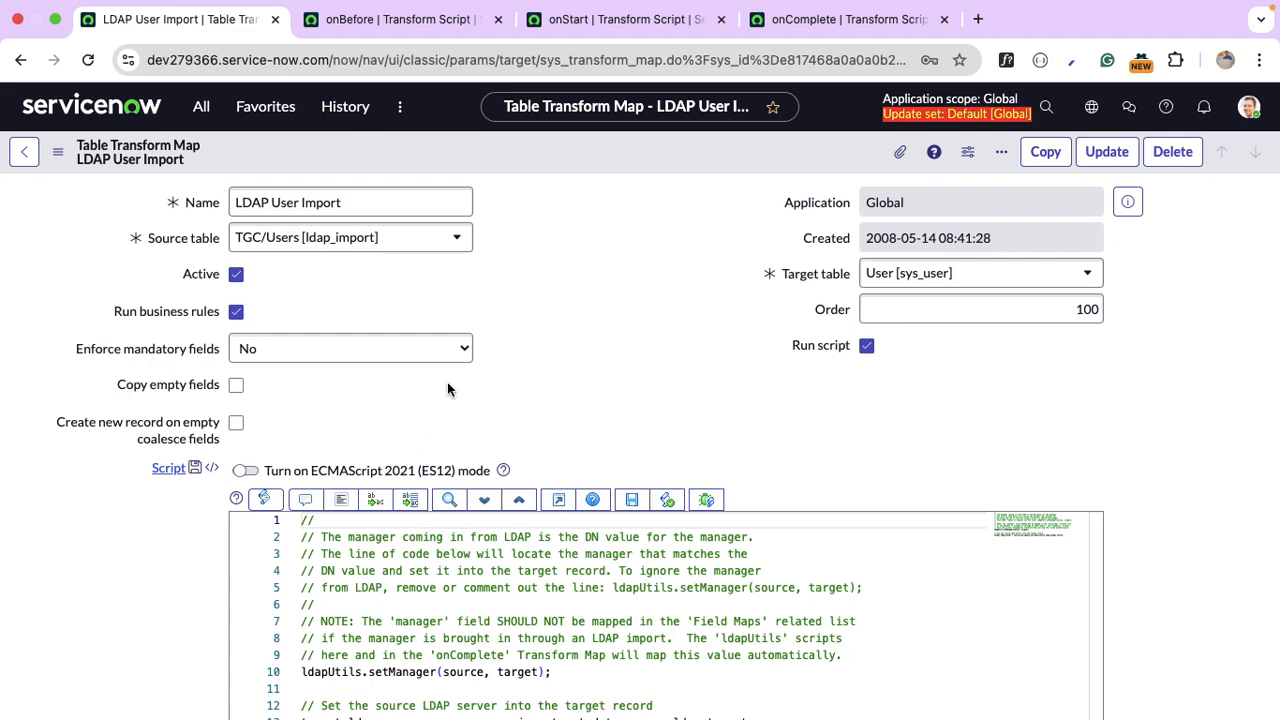
pyautogui.scroll(-12, 447, 389)
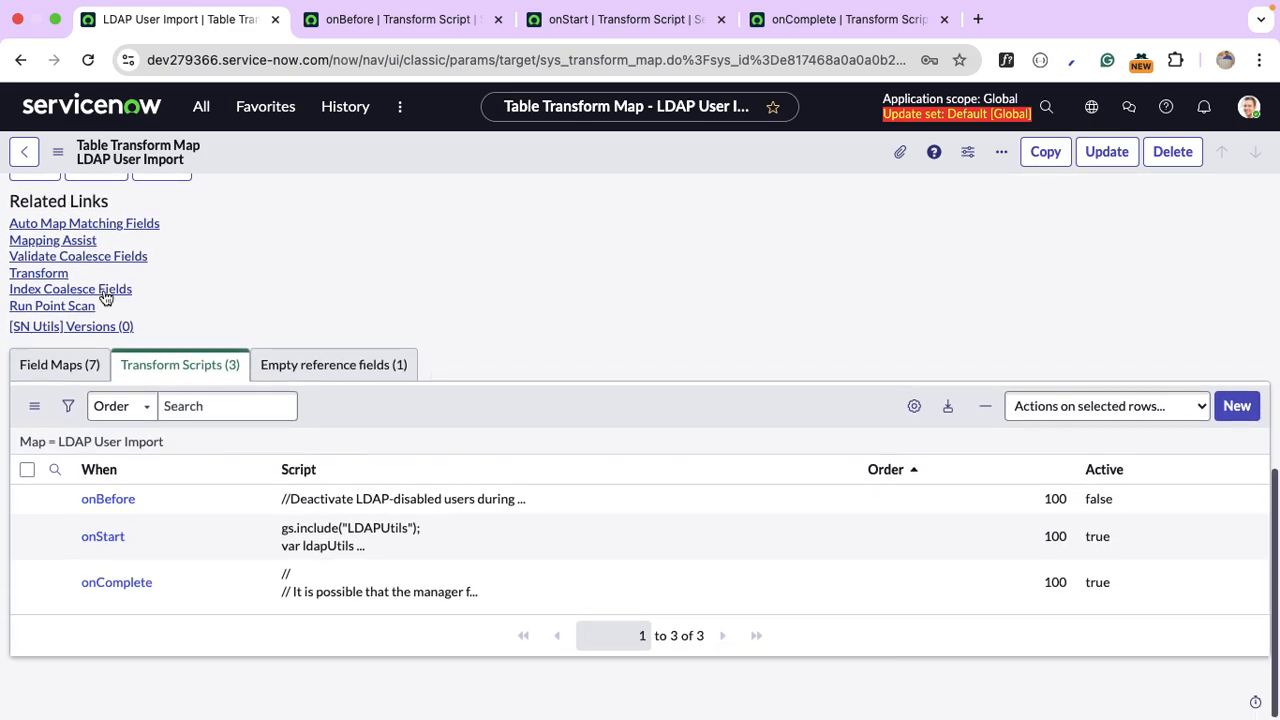
pyautogui.scroll(7, 507, 299)
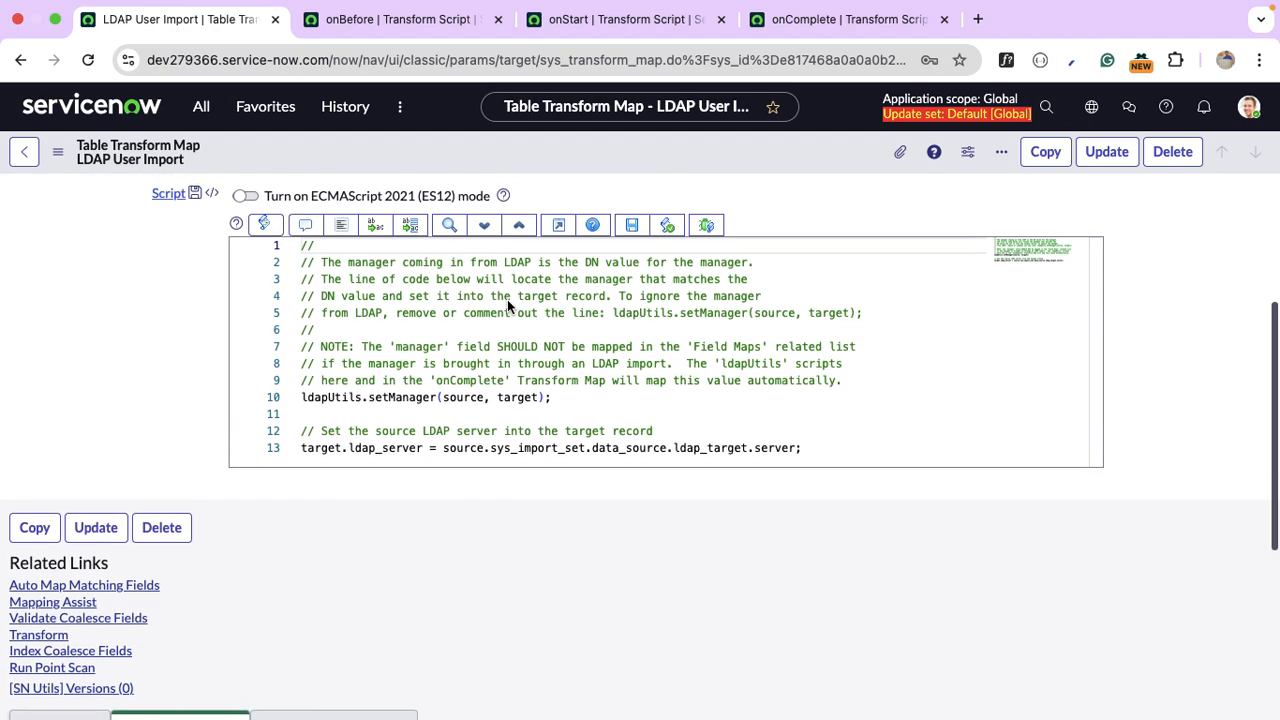
pyautogui.scroll(1, 507, 299)
pyautogui.click(29, 168)
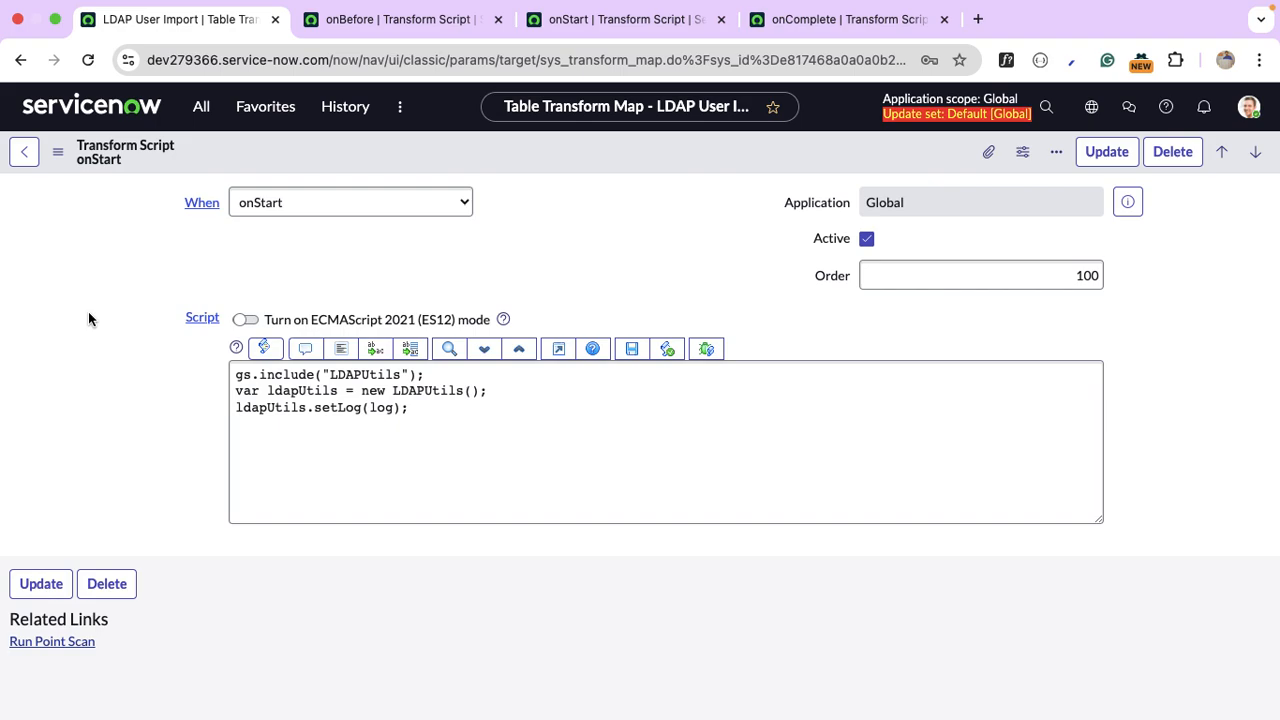
pyautogui.click(199, 116)
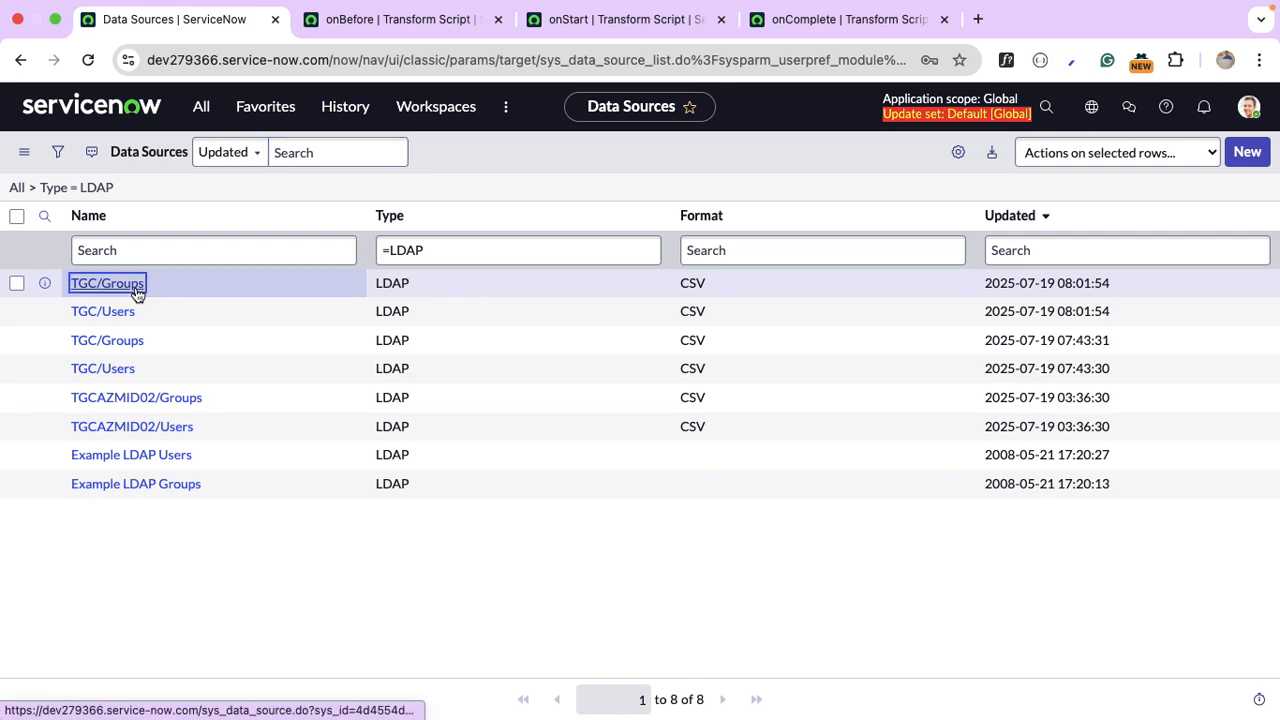
# Open the TGC/Groups data source and its full Groups LDAP OU definition record.
pyautogui.click(136, 289)
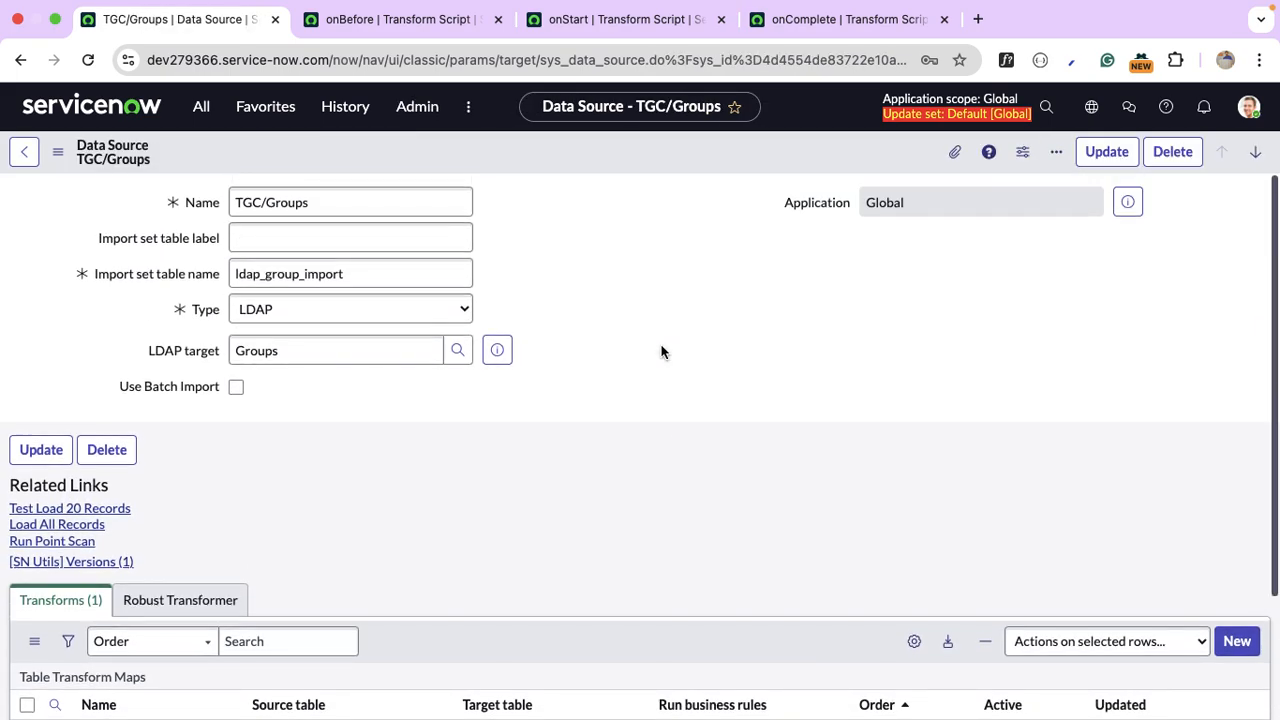
pyautogui.scroll(-1, 661, 351)
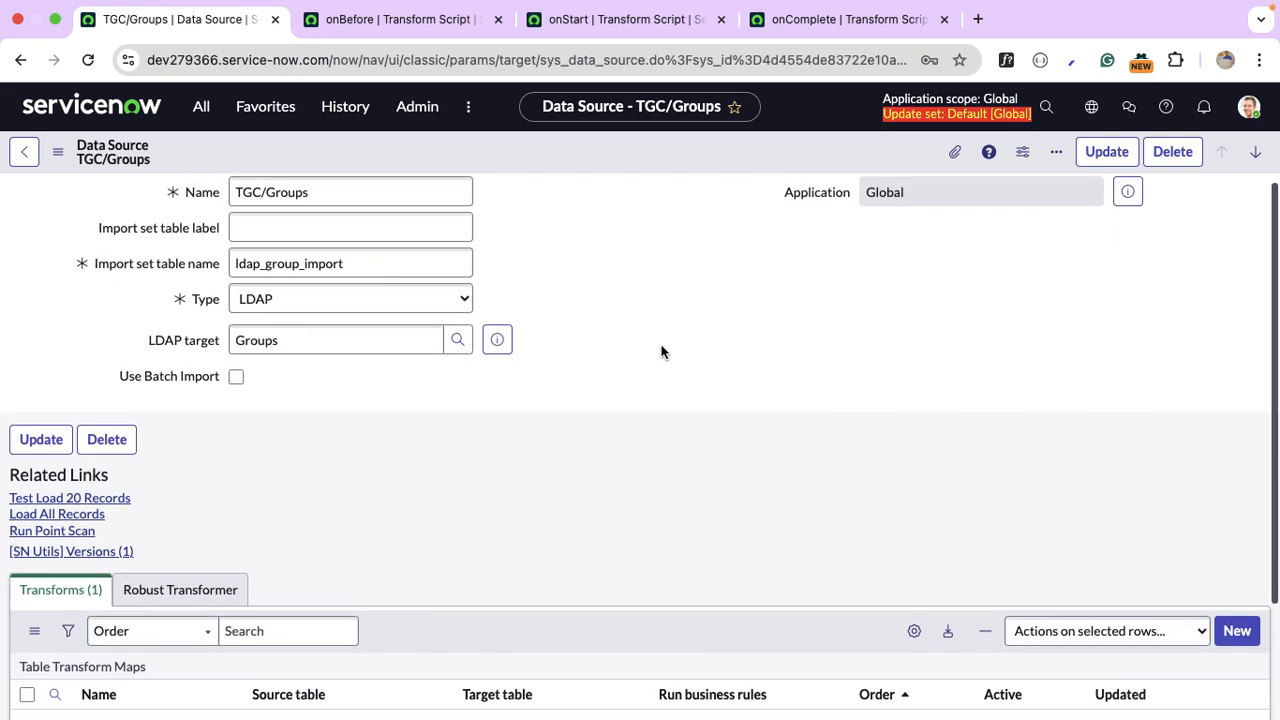
pyautogui.scroll(1, 661, 351)
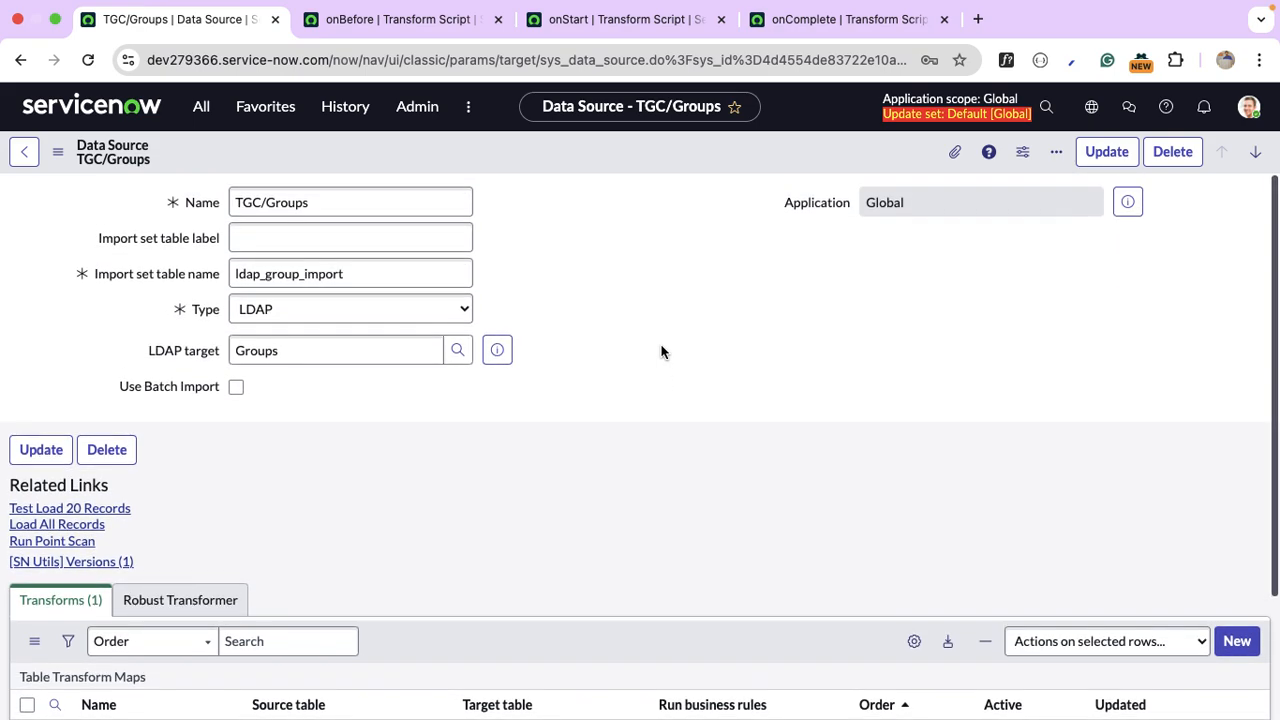
pyautogui.click(507, 356)
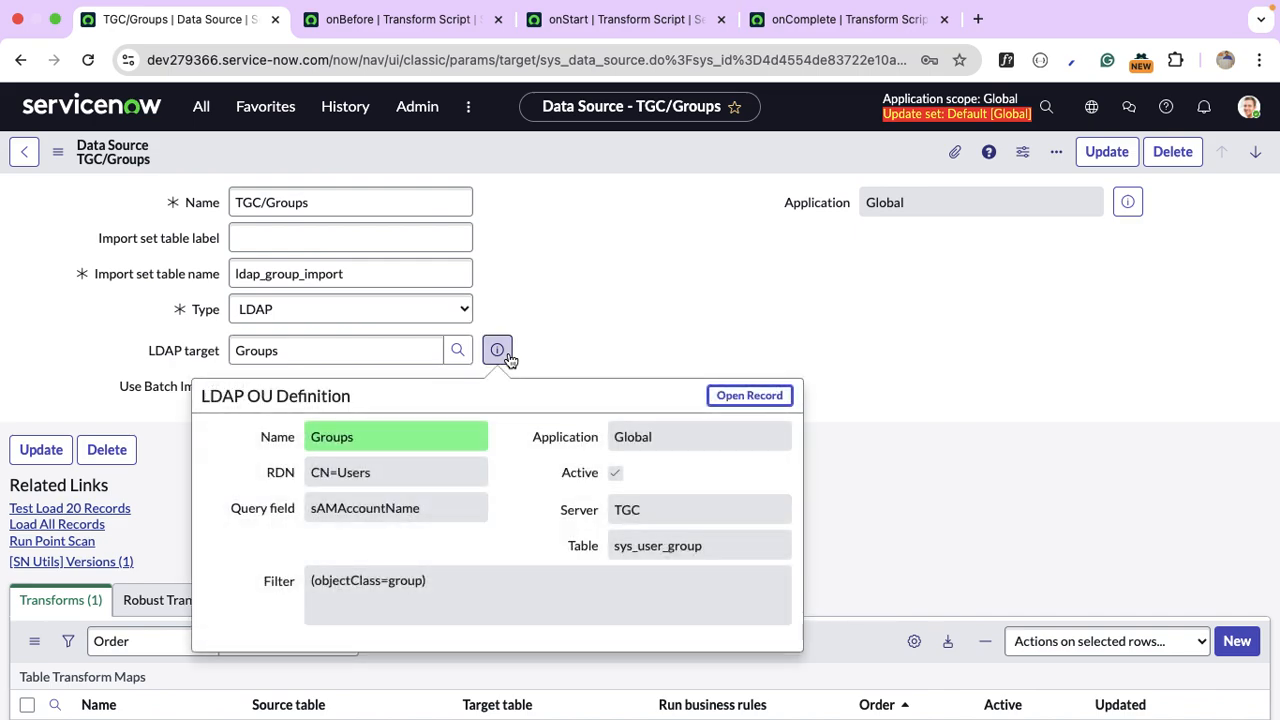
pyautogui.click(750, 395)
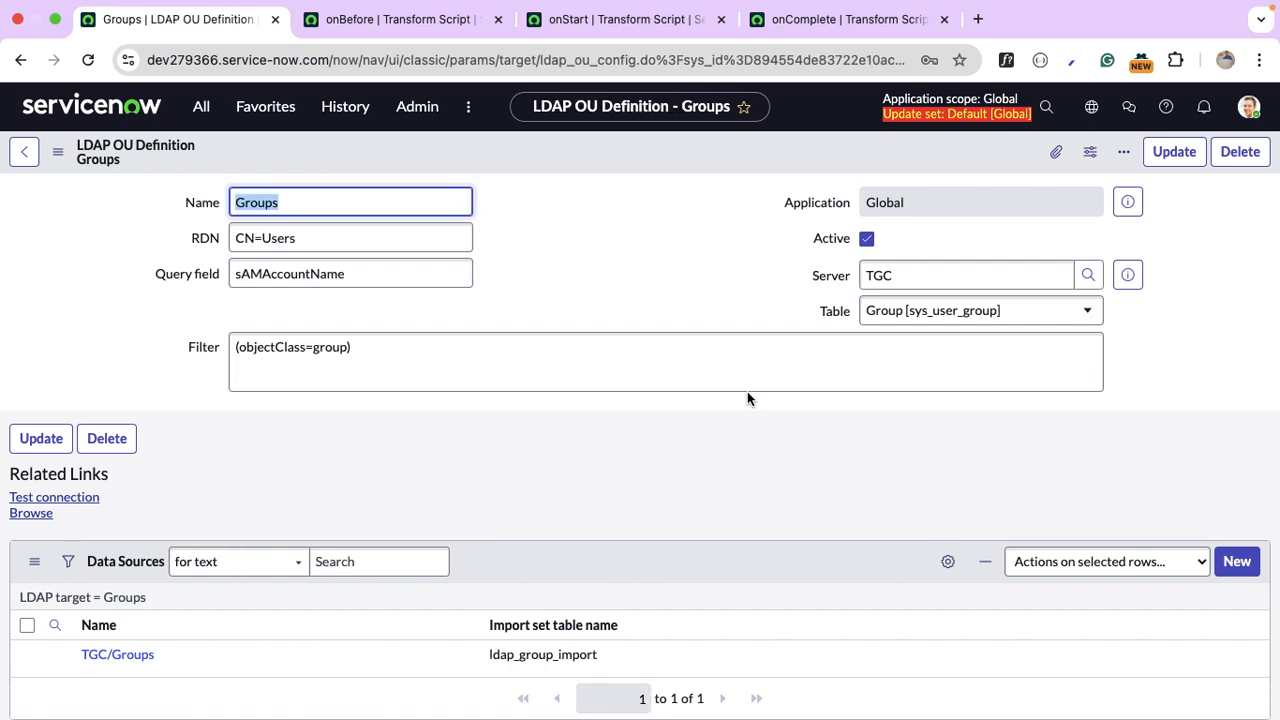
# Check the (objectClass=group) filter and browse the LDAP directory with this OU definition.
pyautogui.click(512, 449)
pyautogui.click(394, 377)
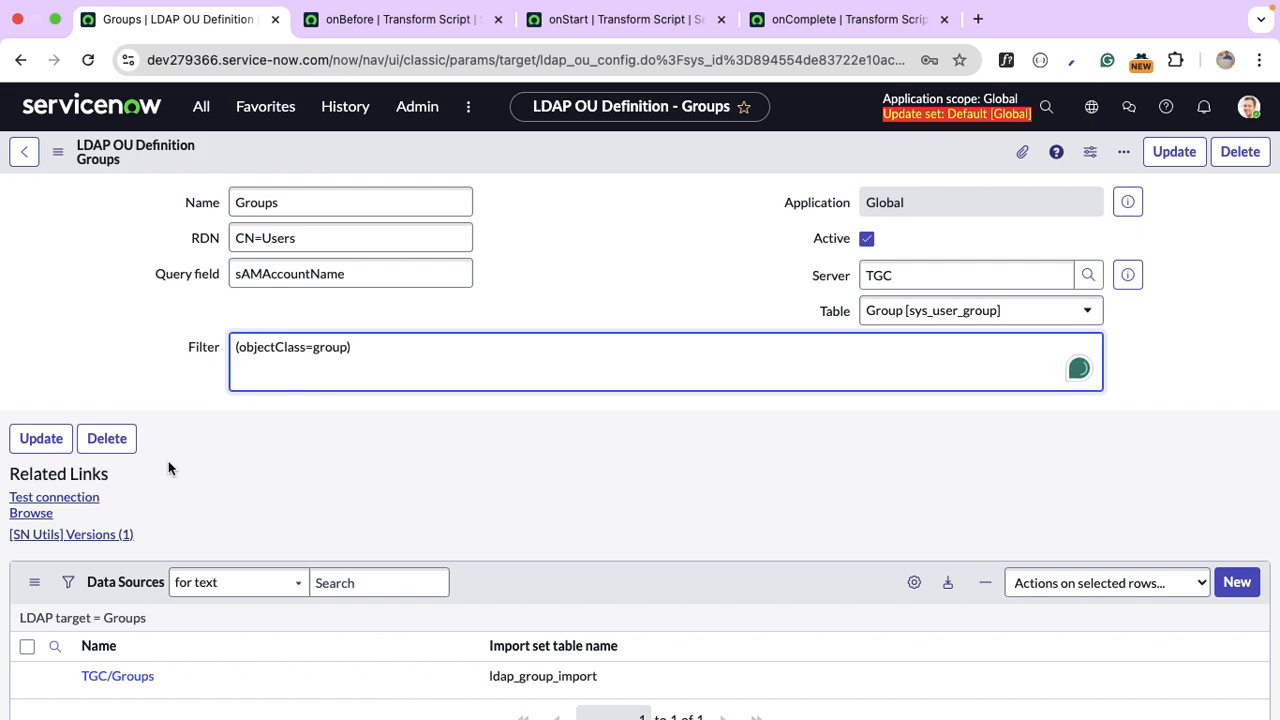
pyautogui.click(40, 515)
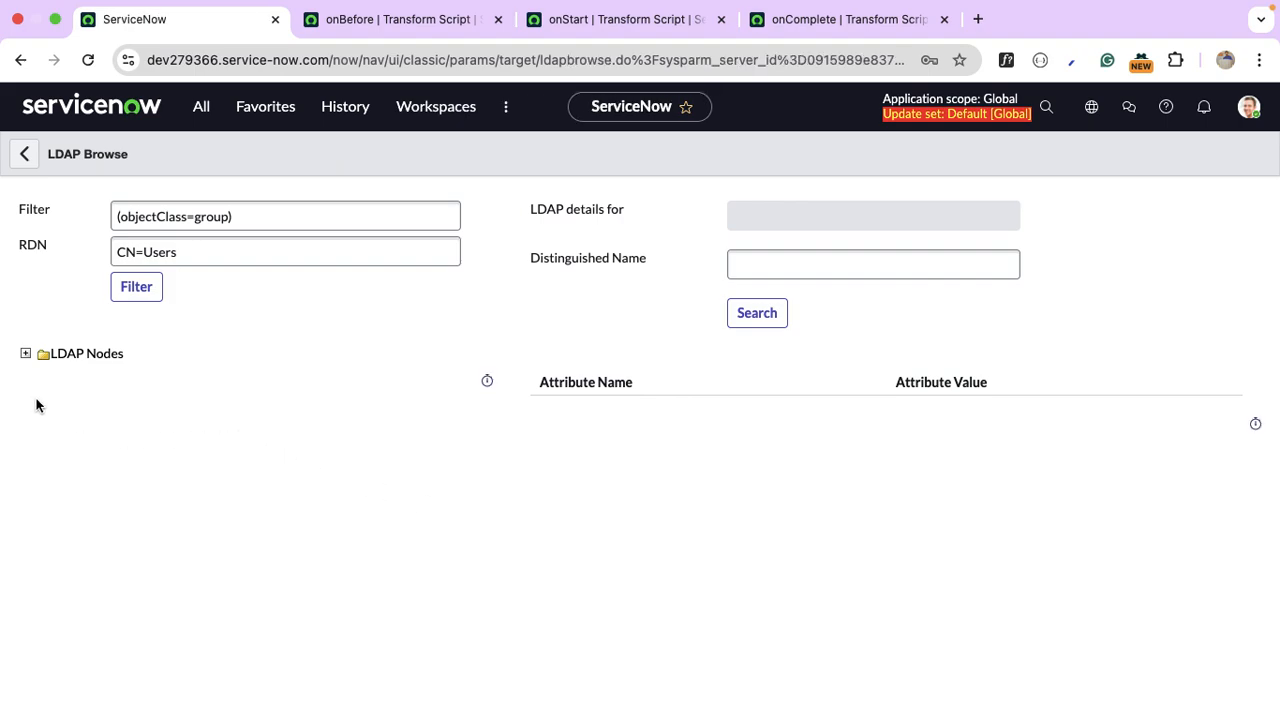
# Expand the LDAP Nodes tree under CN=Users, review the group nodes, and go back.
pyautogui.click(25, 354)
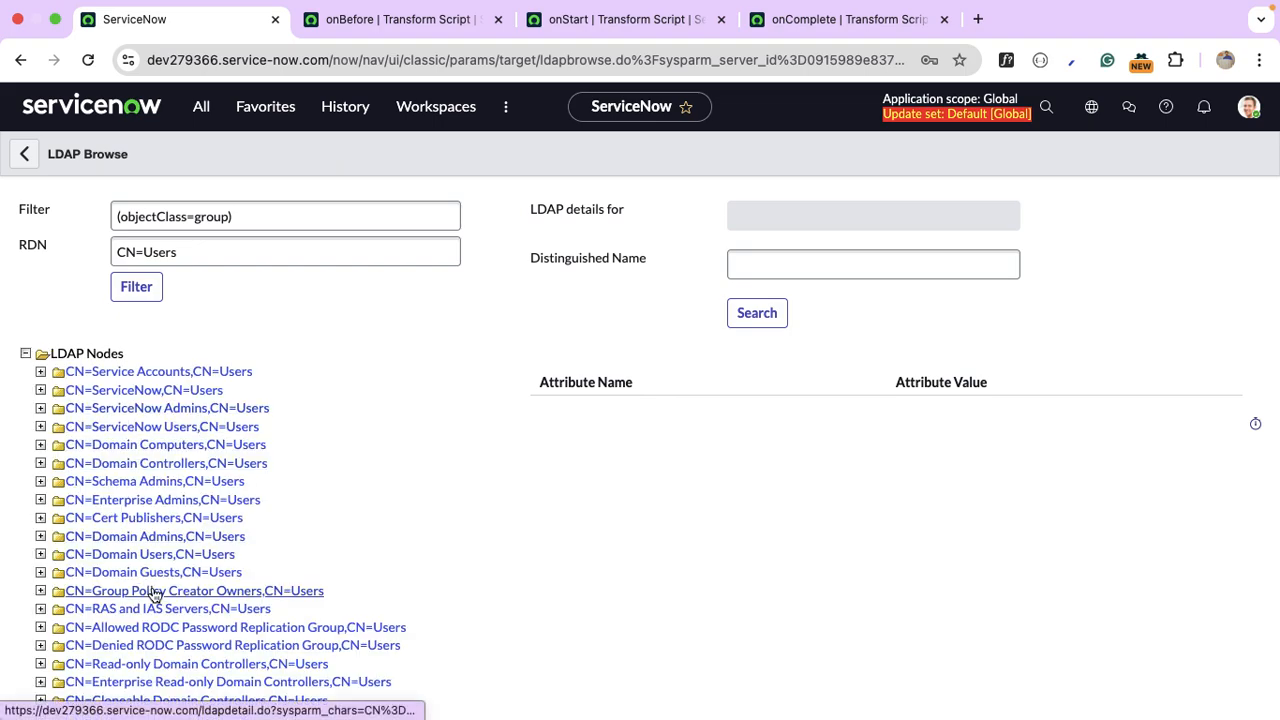
pyautogui.scroll(-2, 157, 574)
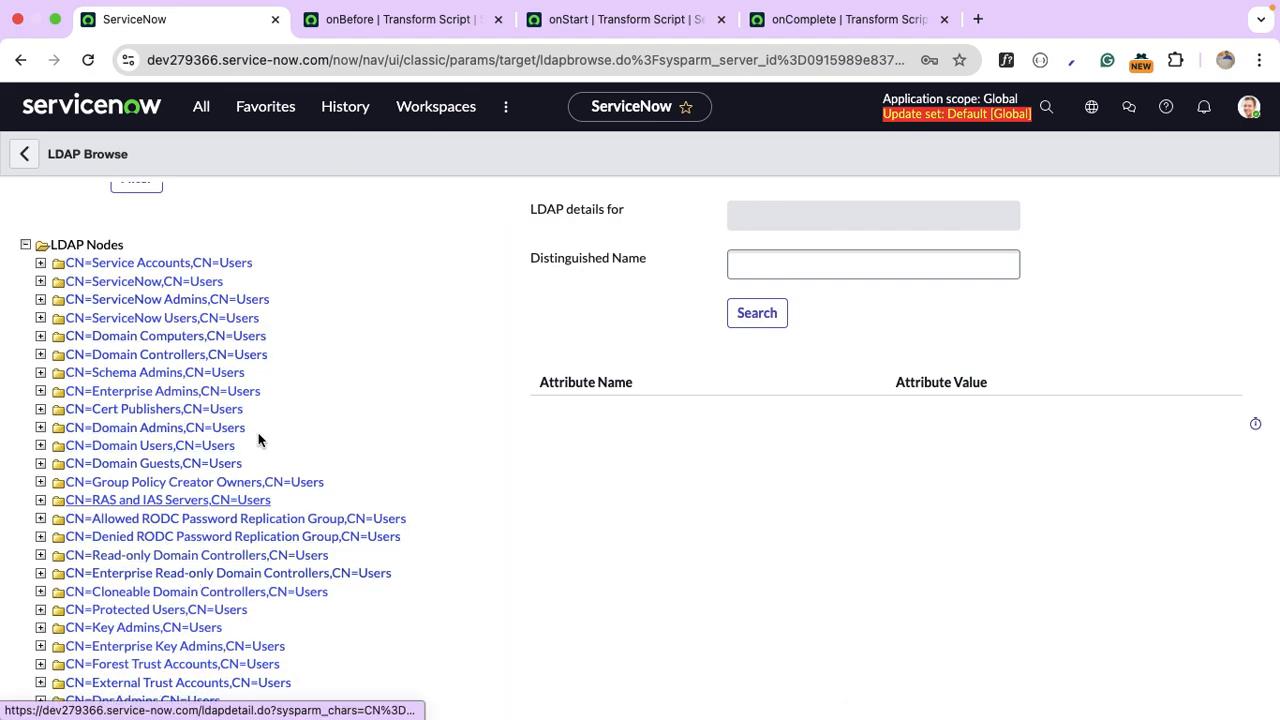
pyautogui.scroll(2, 262, 393)
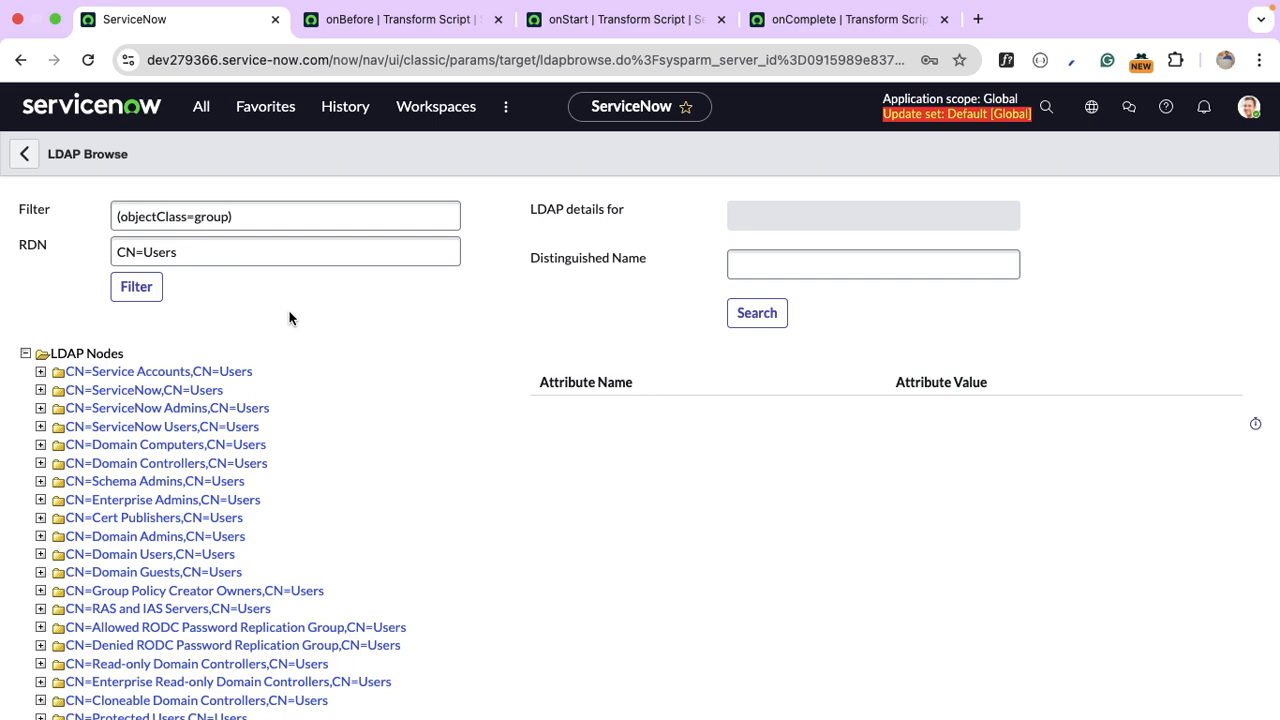
pyautogui.click(25, 158)
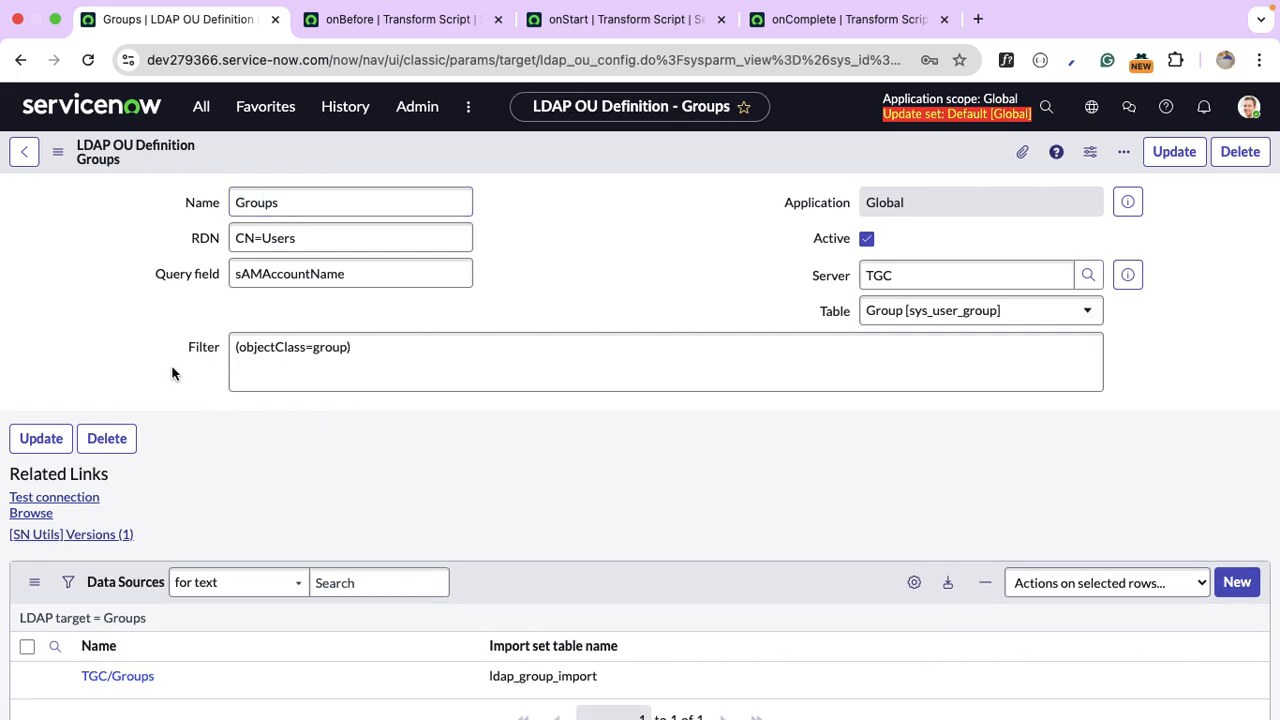
# Open the TGC/Groups data source from the Groups OU definition.
pyautogui.scroll(-2, 172, 373)
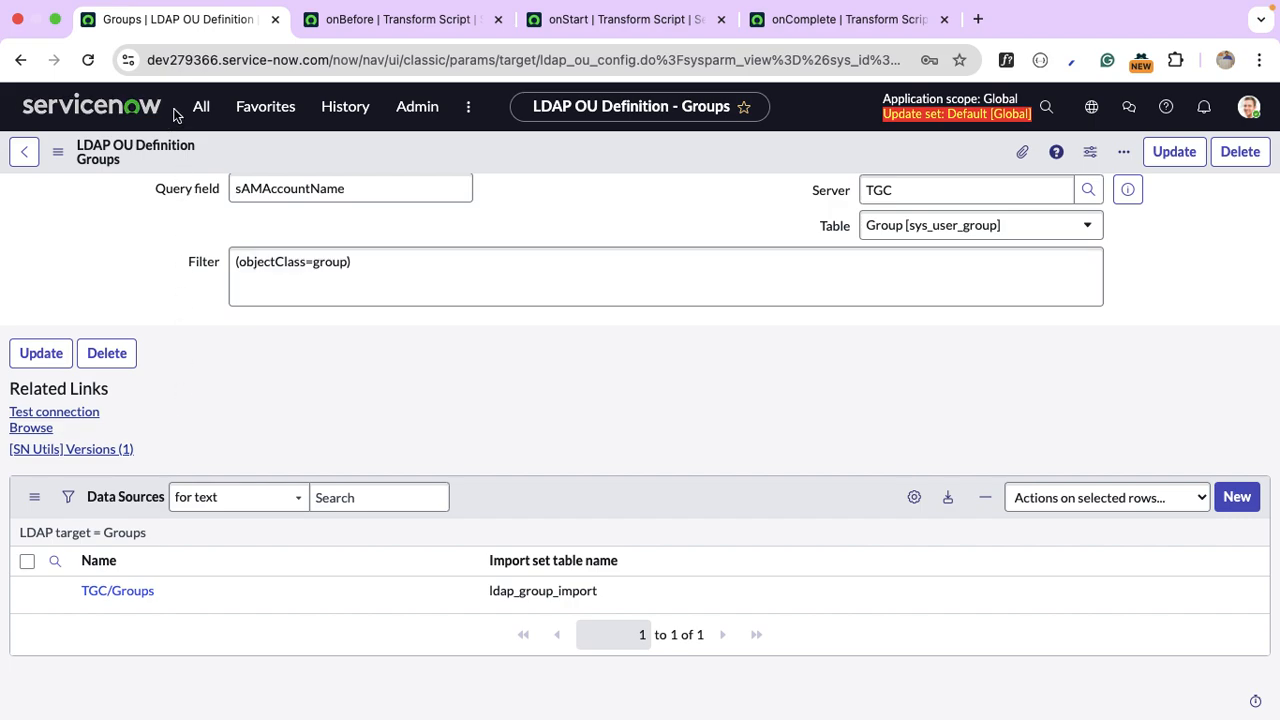
pyautogui.click(201, 106)
pyautogui.click(517, 400)
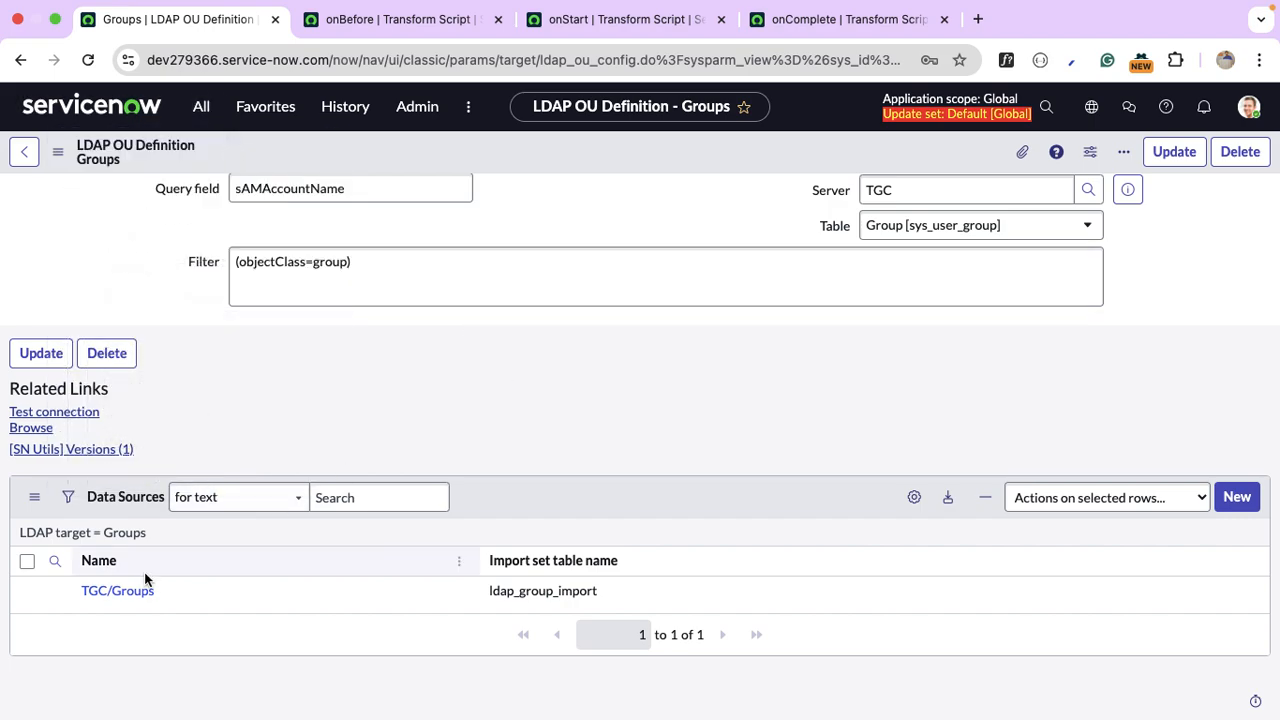
pyautogui.click(117, 590)
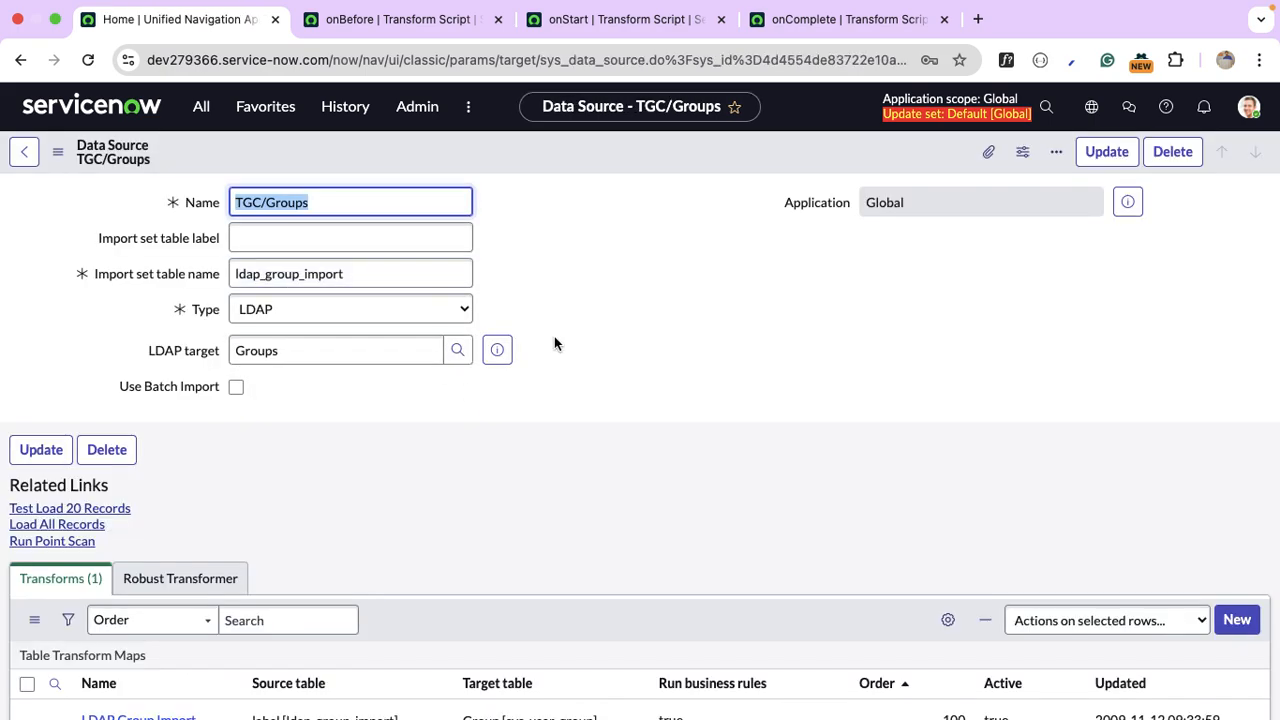
# Open the LDAP Group Import transform map and review its three field maps, including u_source to source.
pyautogui.scroll(-3, 478, 415)
pyautogui.click(138, 606)
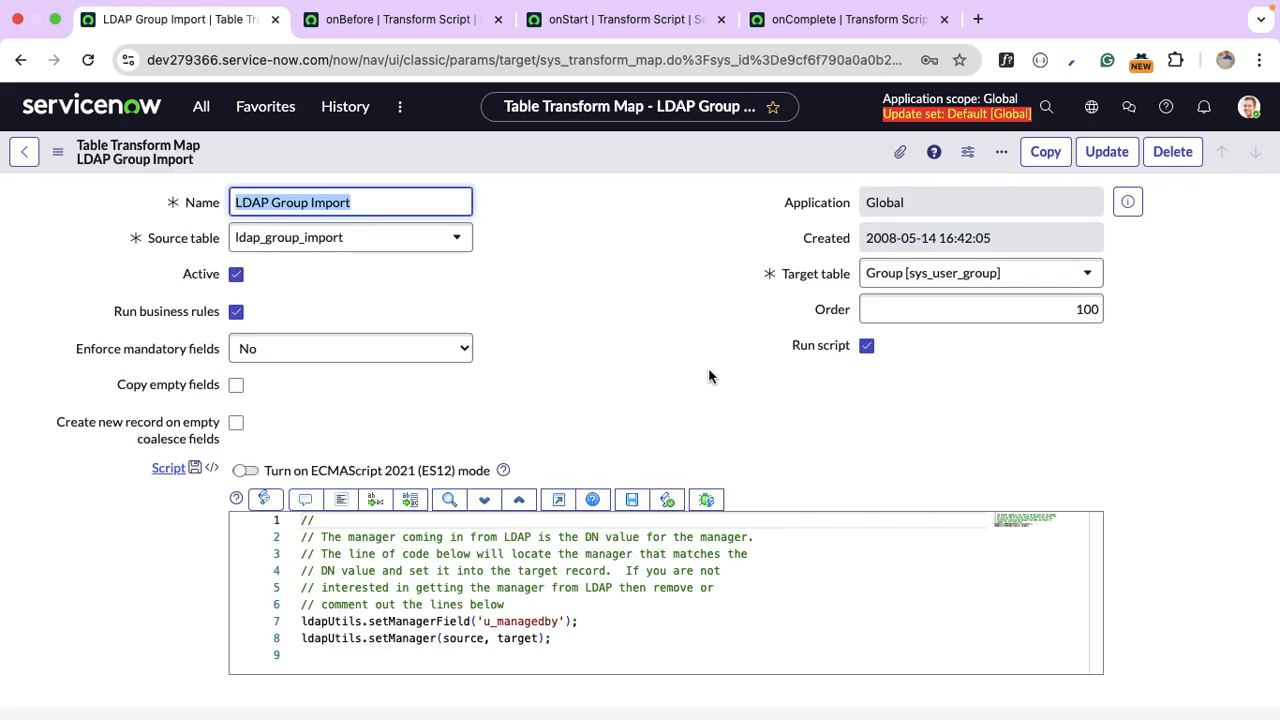
pyautogui.scroll(-3, 709, 370)
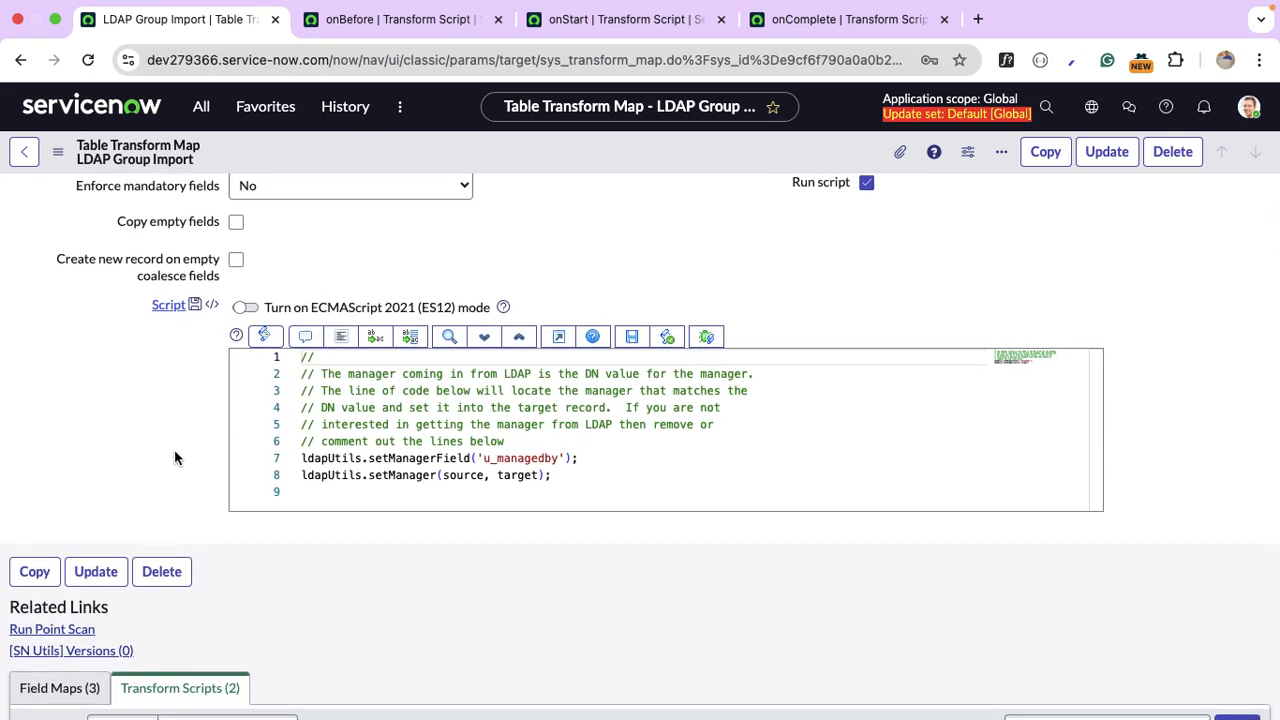
pyautogui.scroll(-5, 174, 458)
pyautogui.click(52, 390)
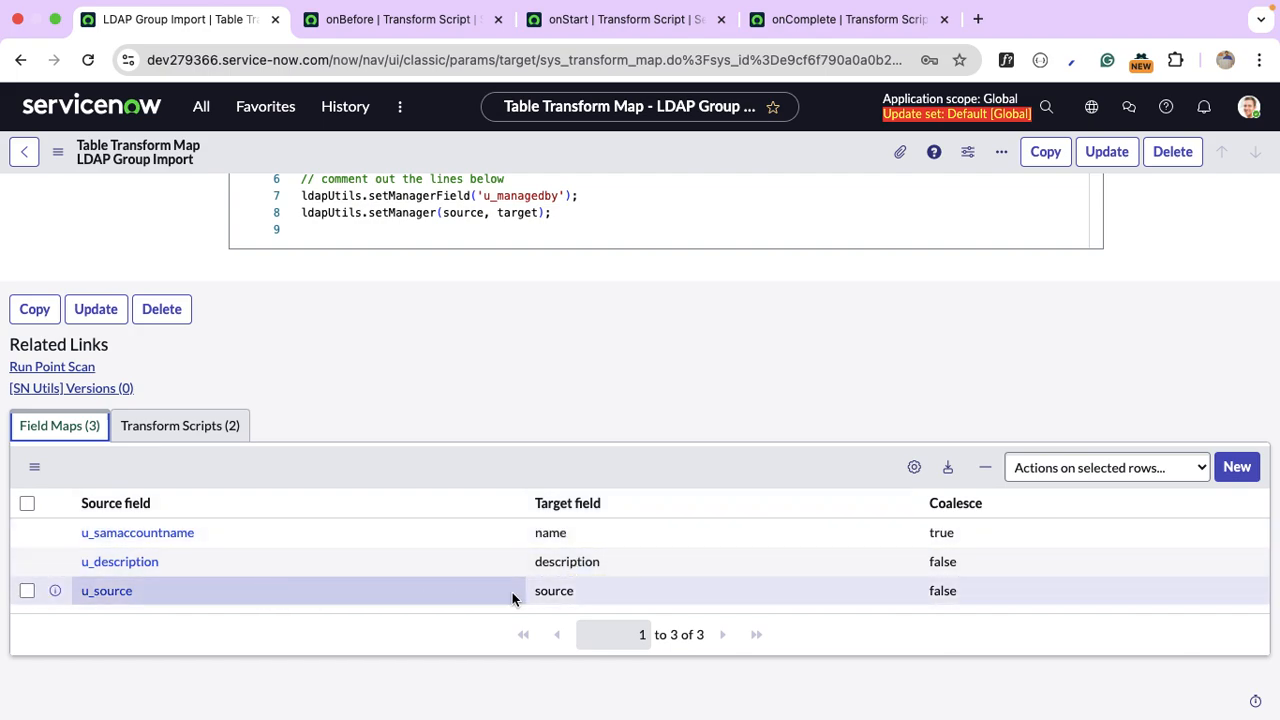
pyautogui.scroll(5, 426, 375)
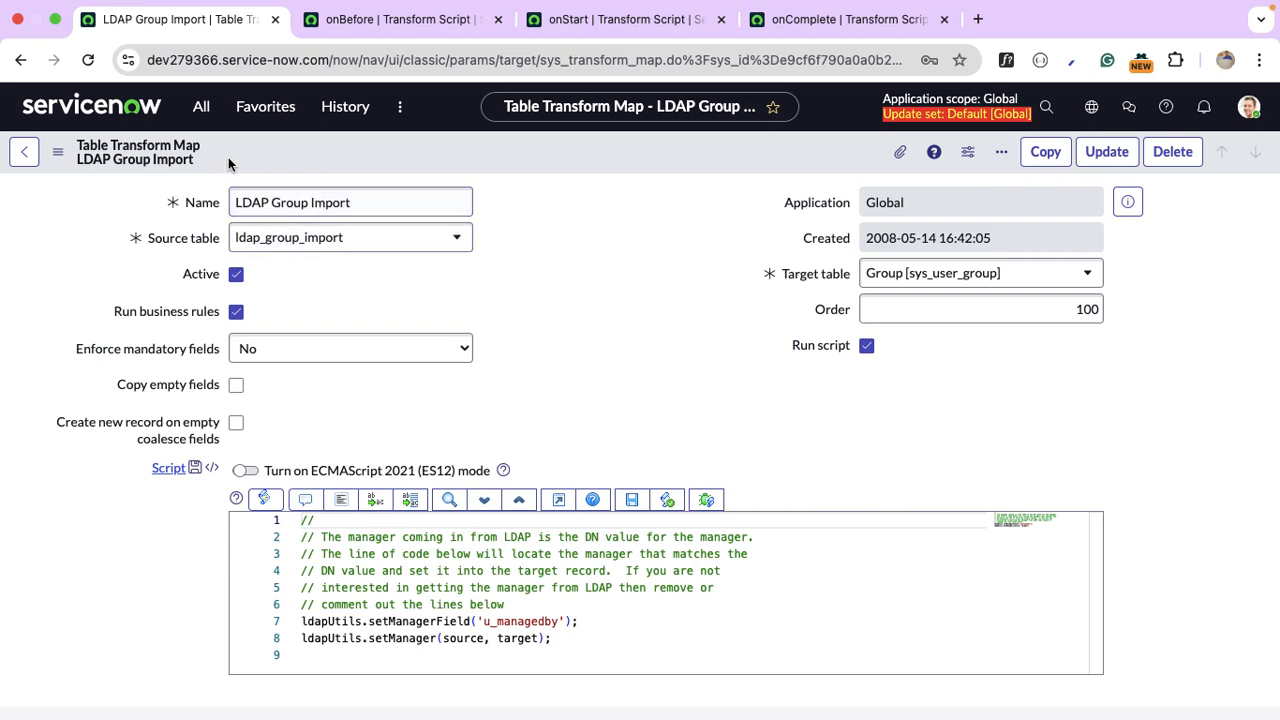
# In System LDAP > Scheduled Loads, sort by Updated and open TGC/Users Import.
pyautogui.click(201, 106)
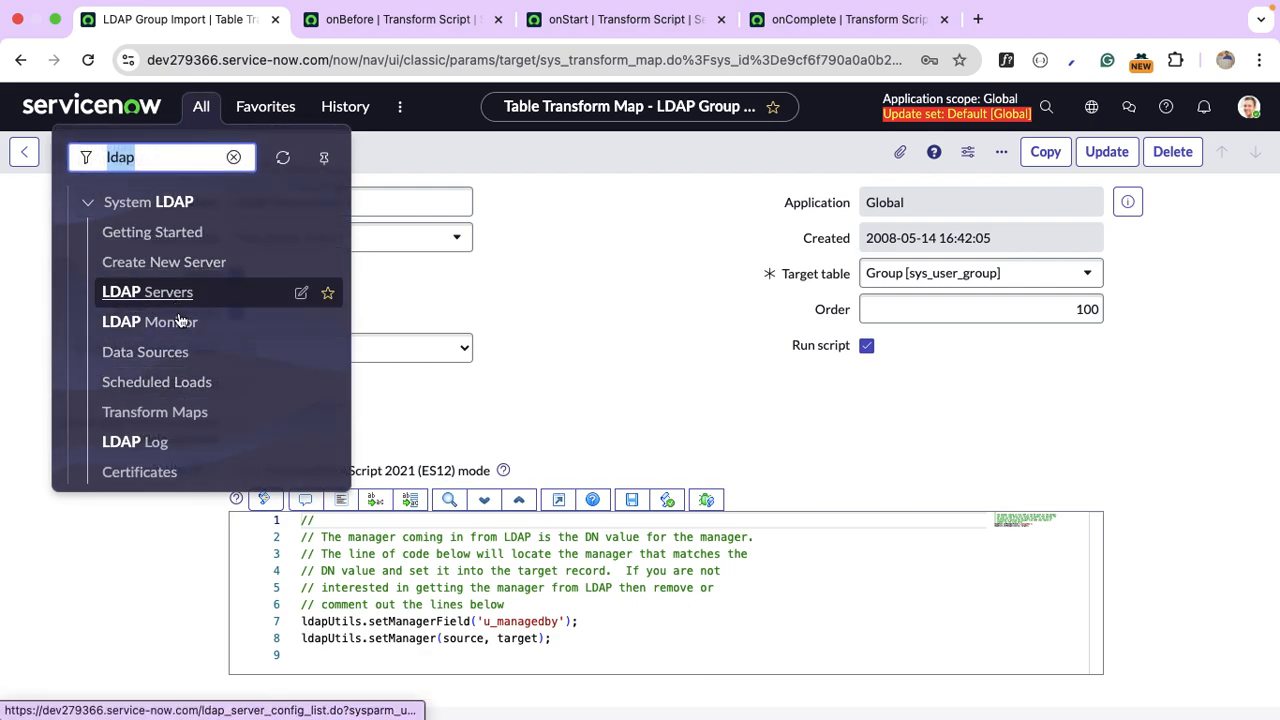
pyautogui.scroll(-1, 198, 378)
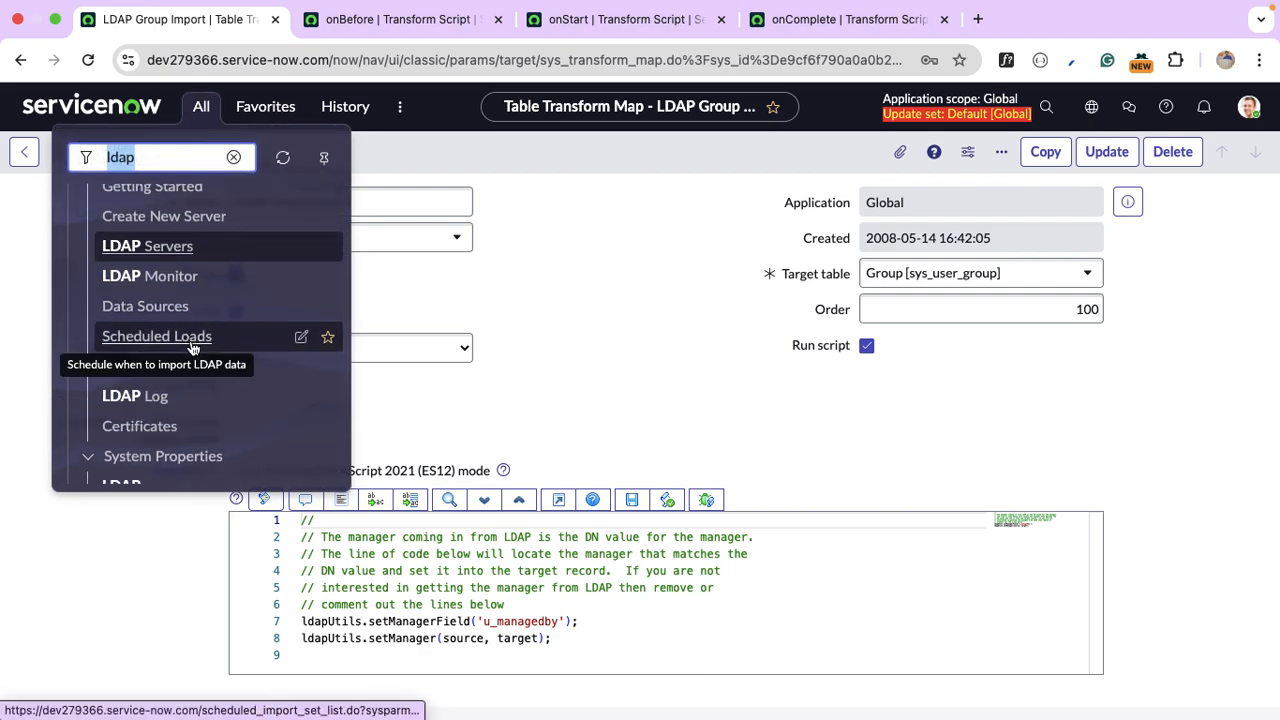
pyautogui.scroll(3, 194, 345)
pyautogui.scroll(-3, 200, 366)
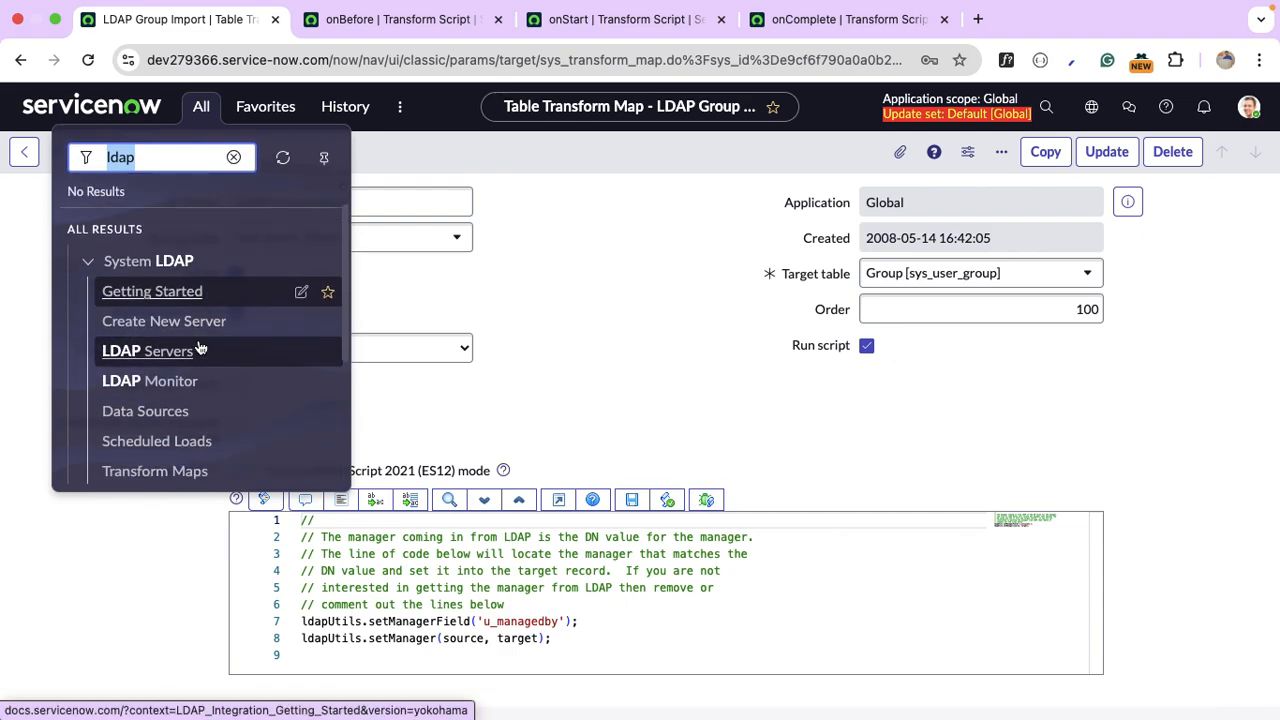
pyautogui.click(140, 298)
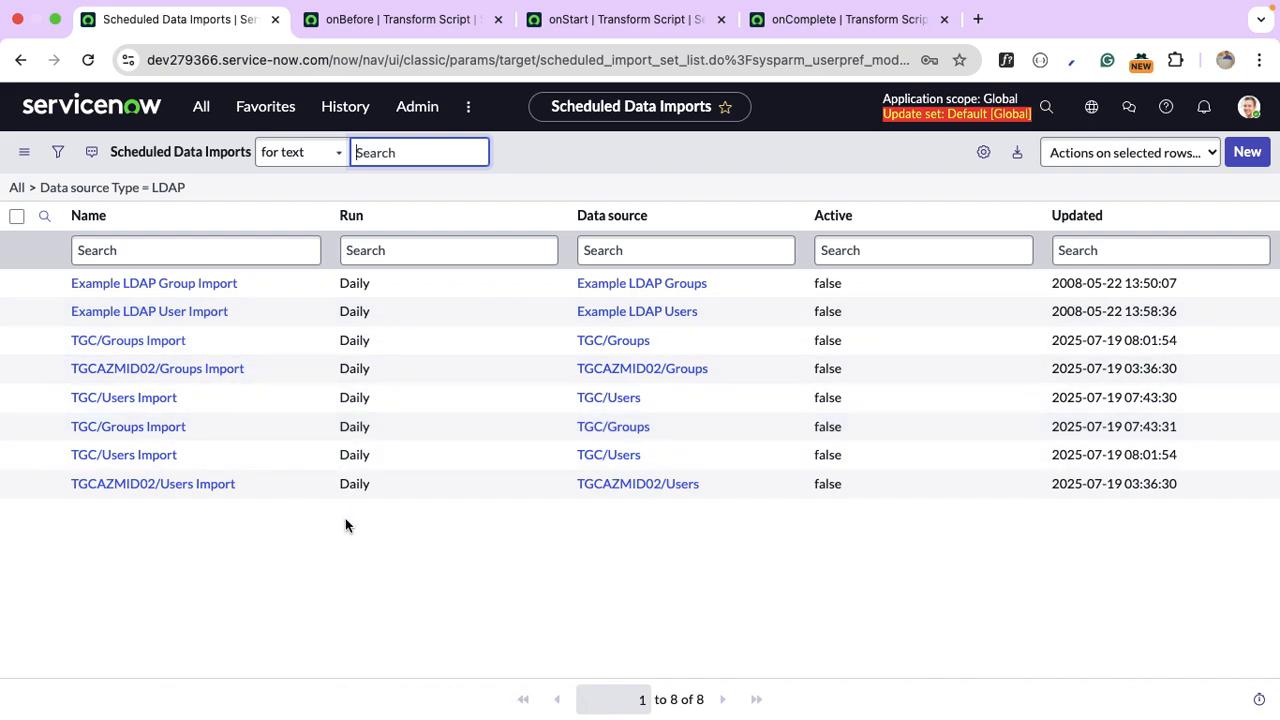
pyautogui.click(1085, 227)
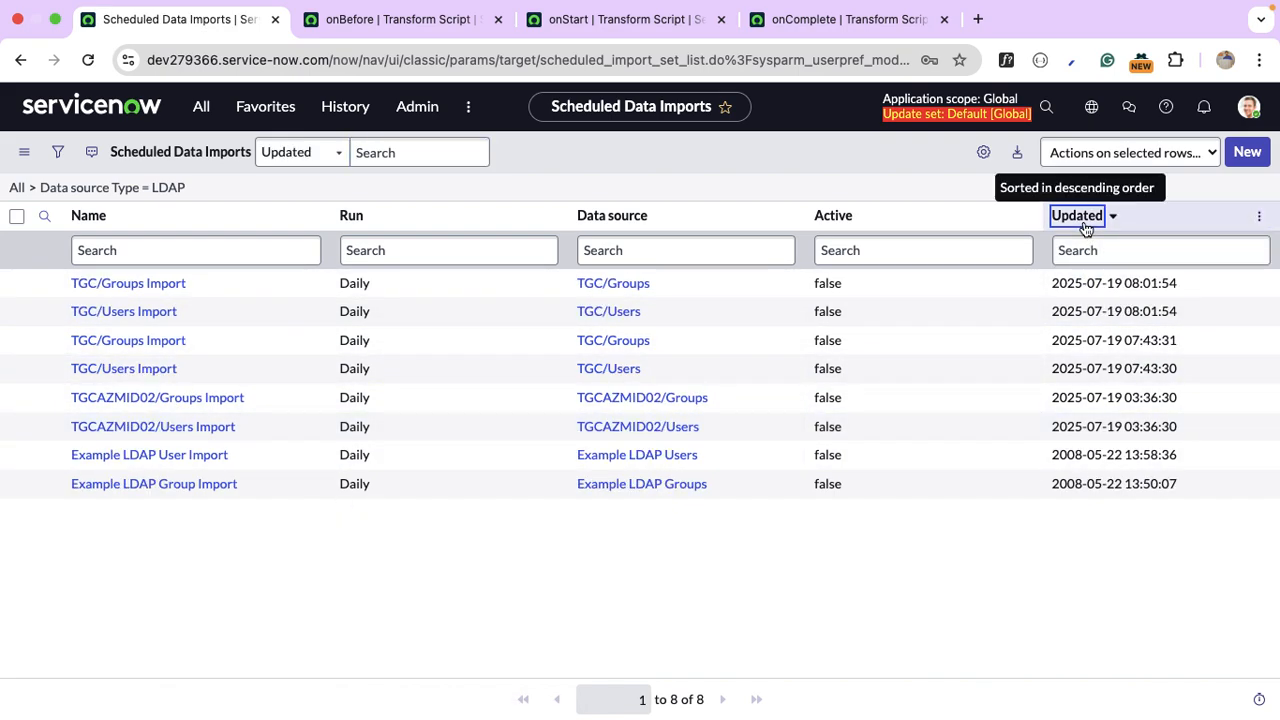
pyautogui.click(152, 316)
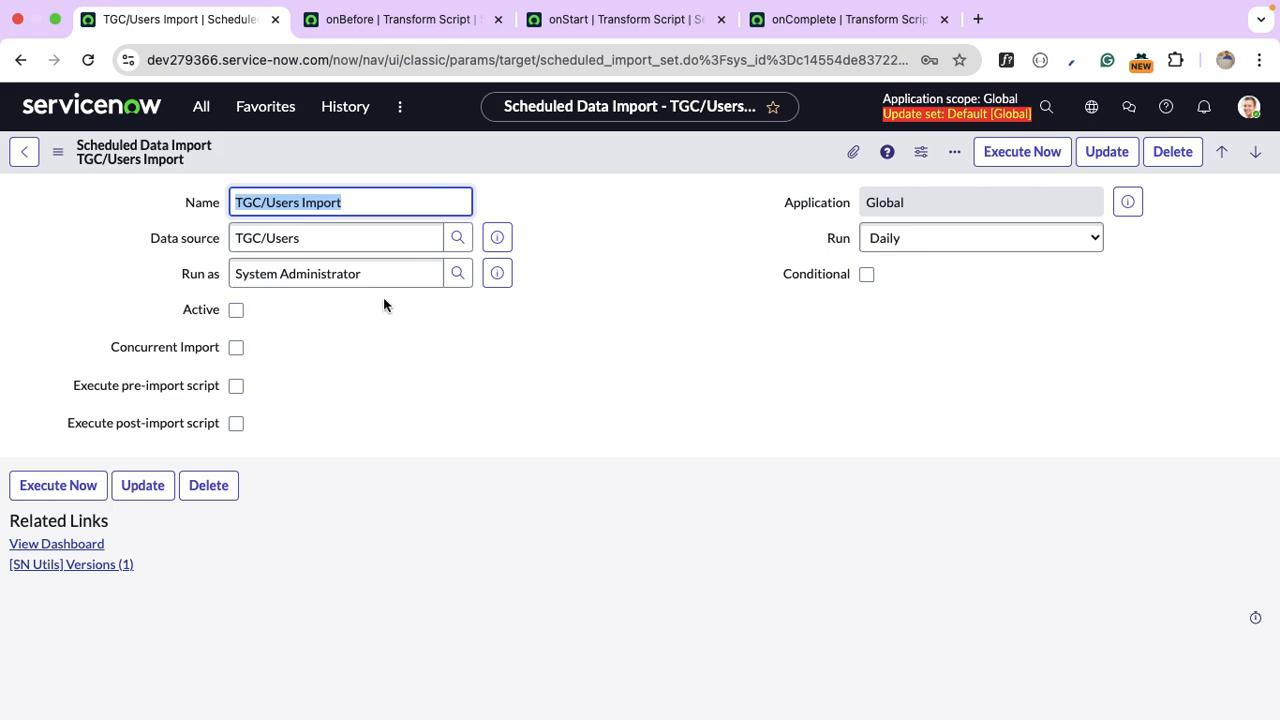
# Set the TGC/Users Import run frequency to Daily.
pyautogui.click(914, 246)
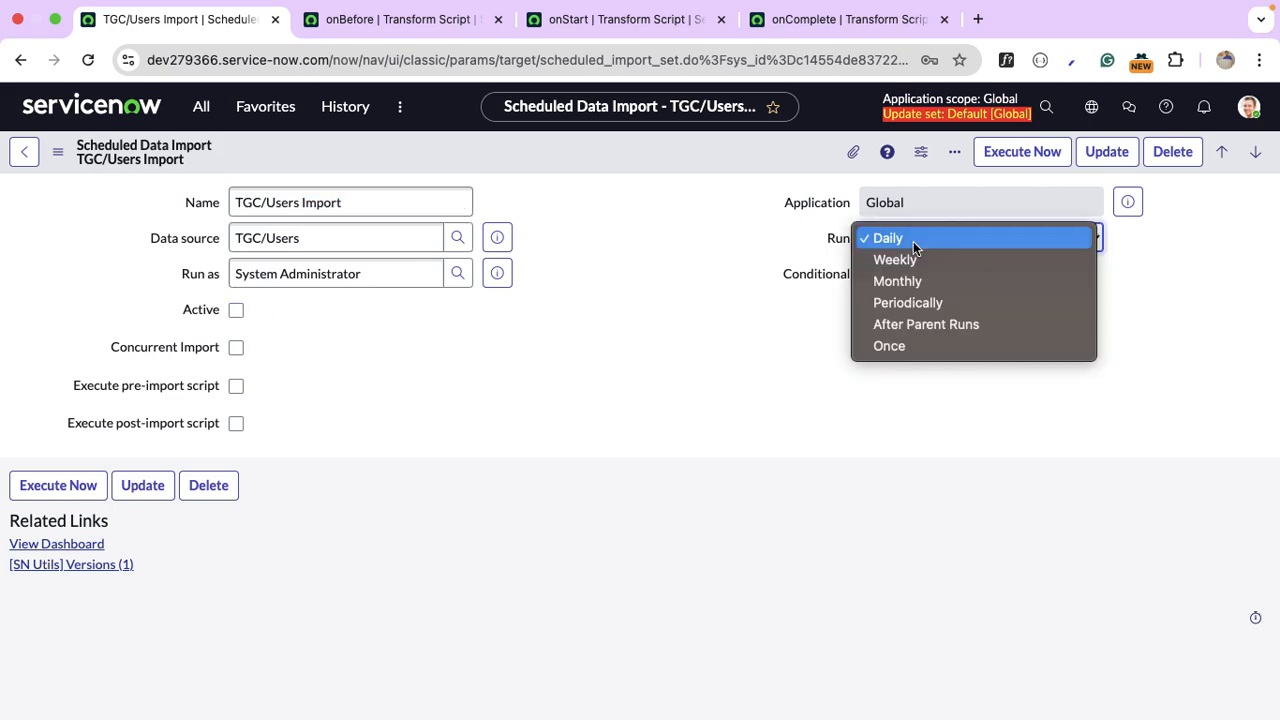
pyautogui.click(940, 308)
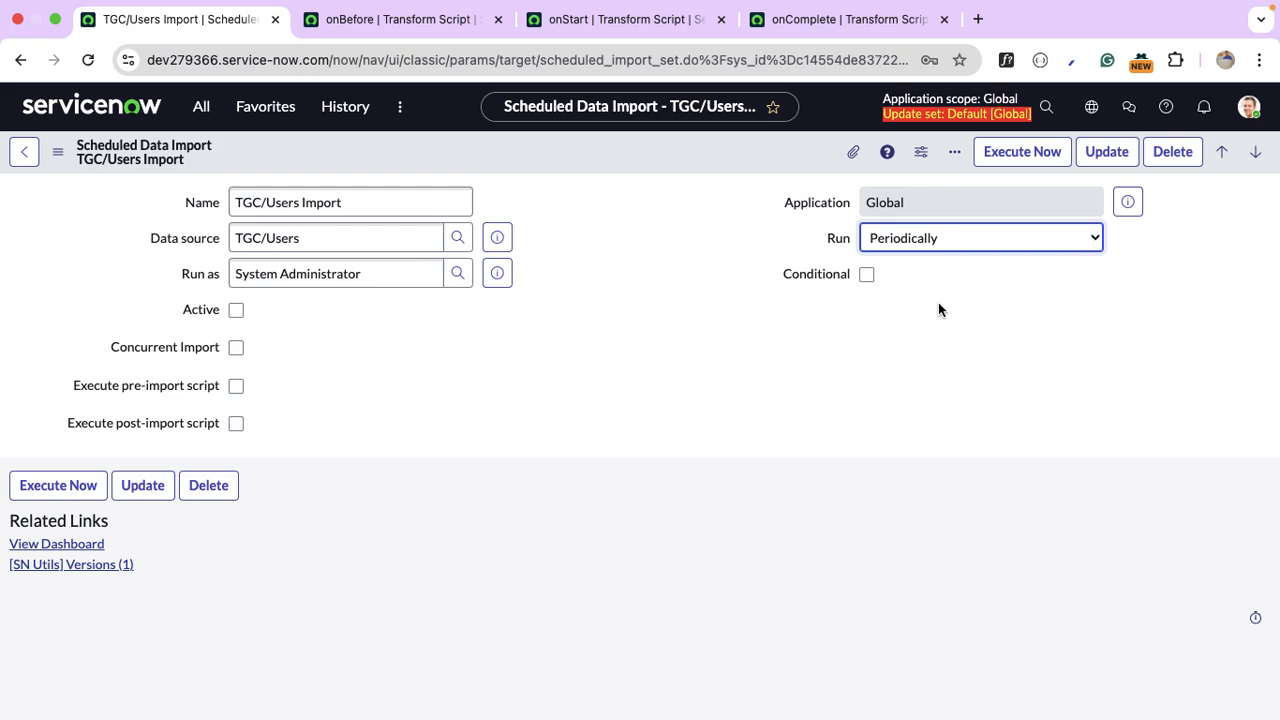
pyautogui.click(917, 244)
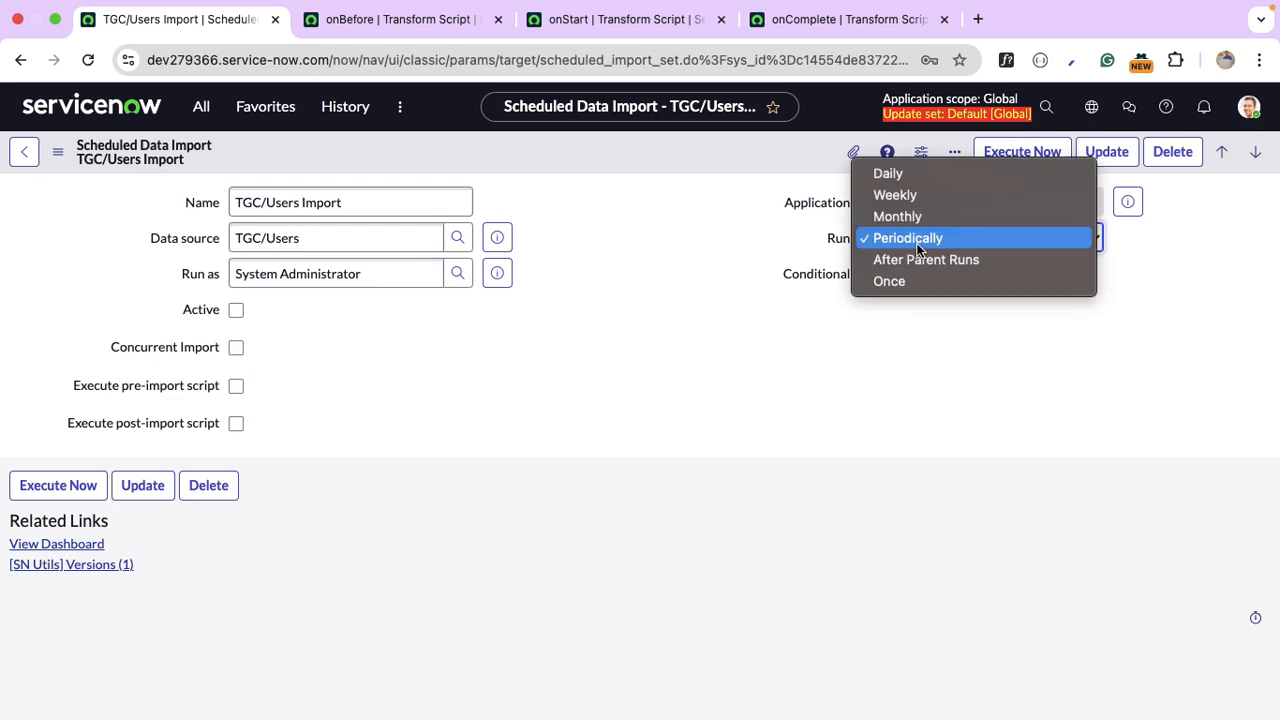
pyautogui.click(928, 280)
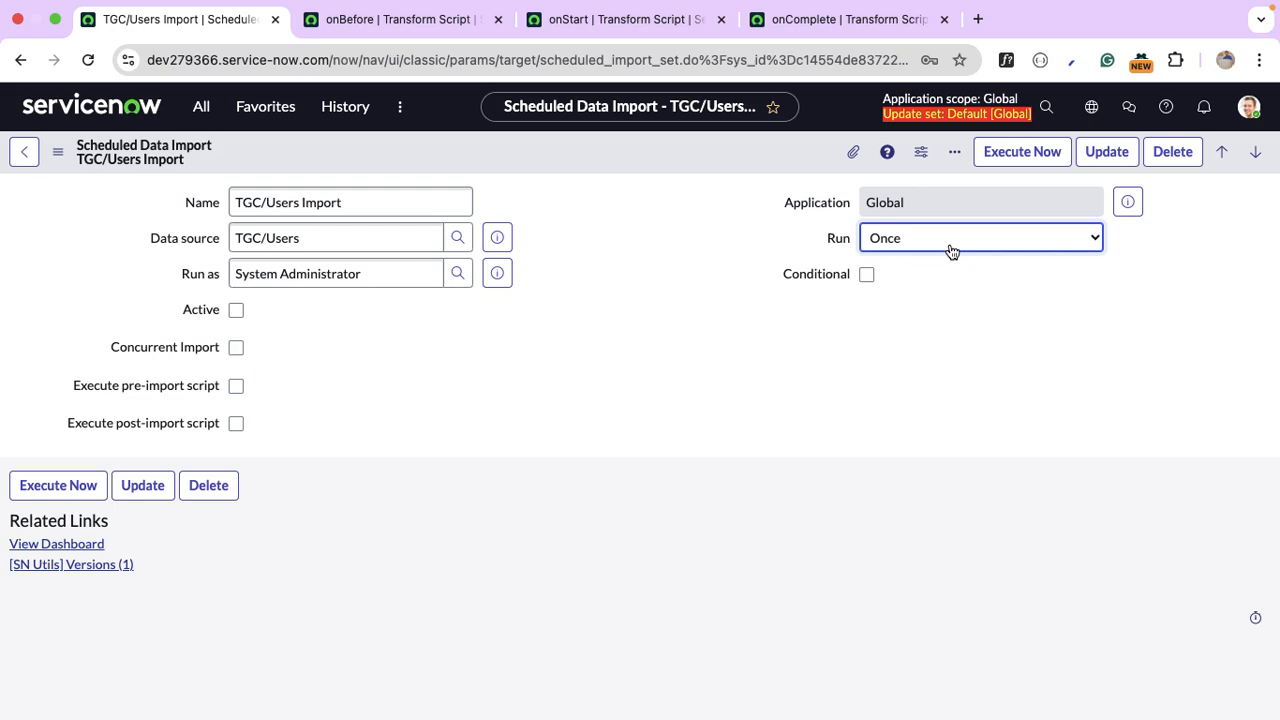
pyautogui.click(951, 246)
pyautogui.click(908, 133)
pyautogui.click(983, 432)
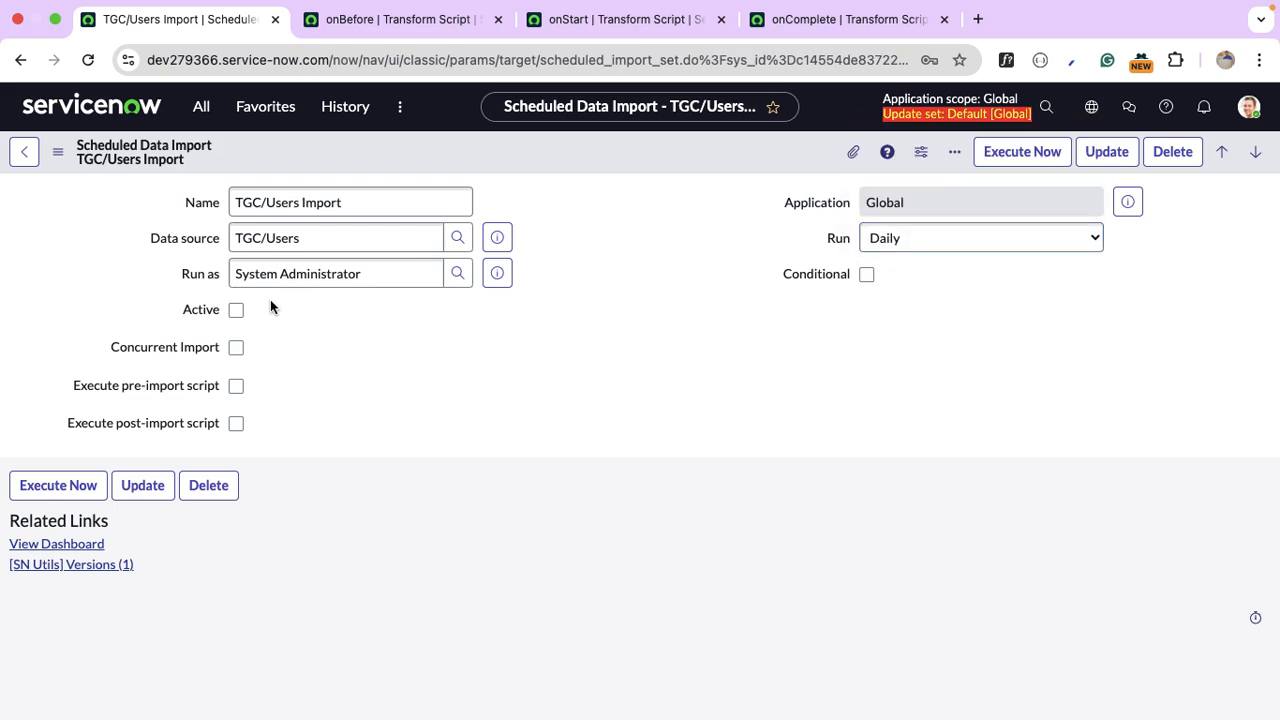
# Mark the scheduled import Active, keeping the daily run at 00:00:00.
pyautogui.click(236, 310)
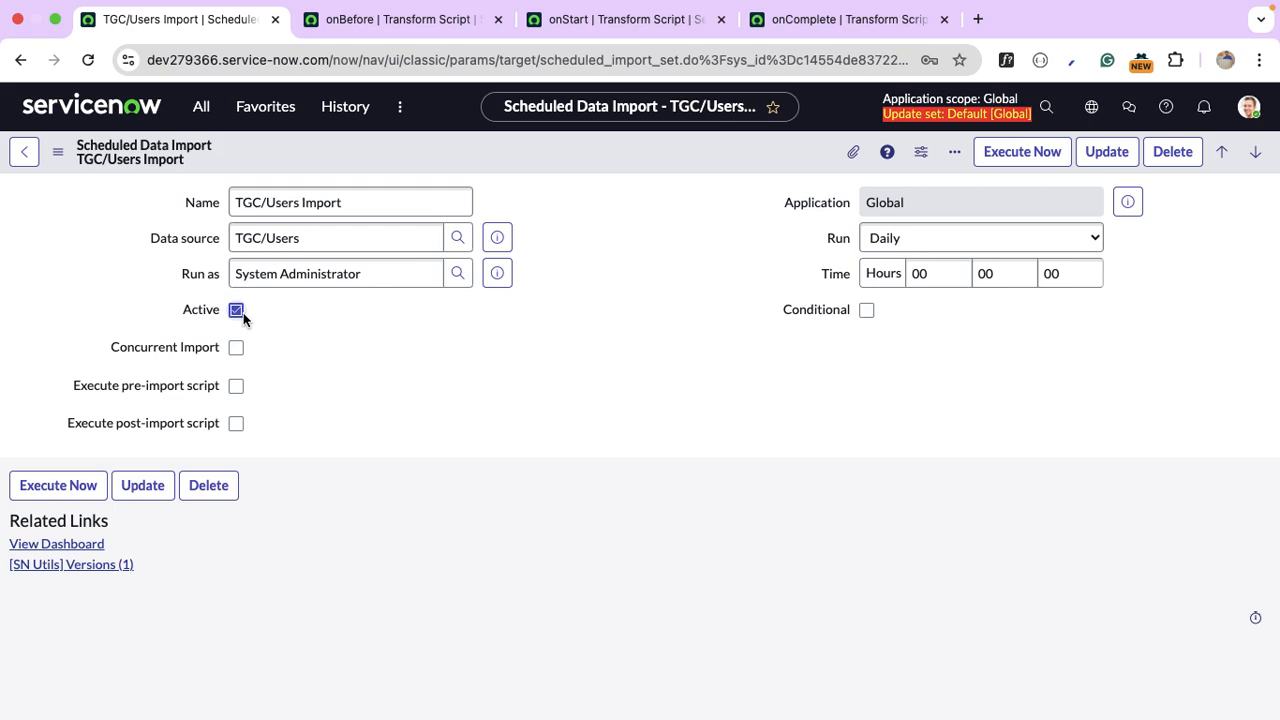
pyautogui.click(242, 316)
pyautogui.click(242, 316)
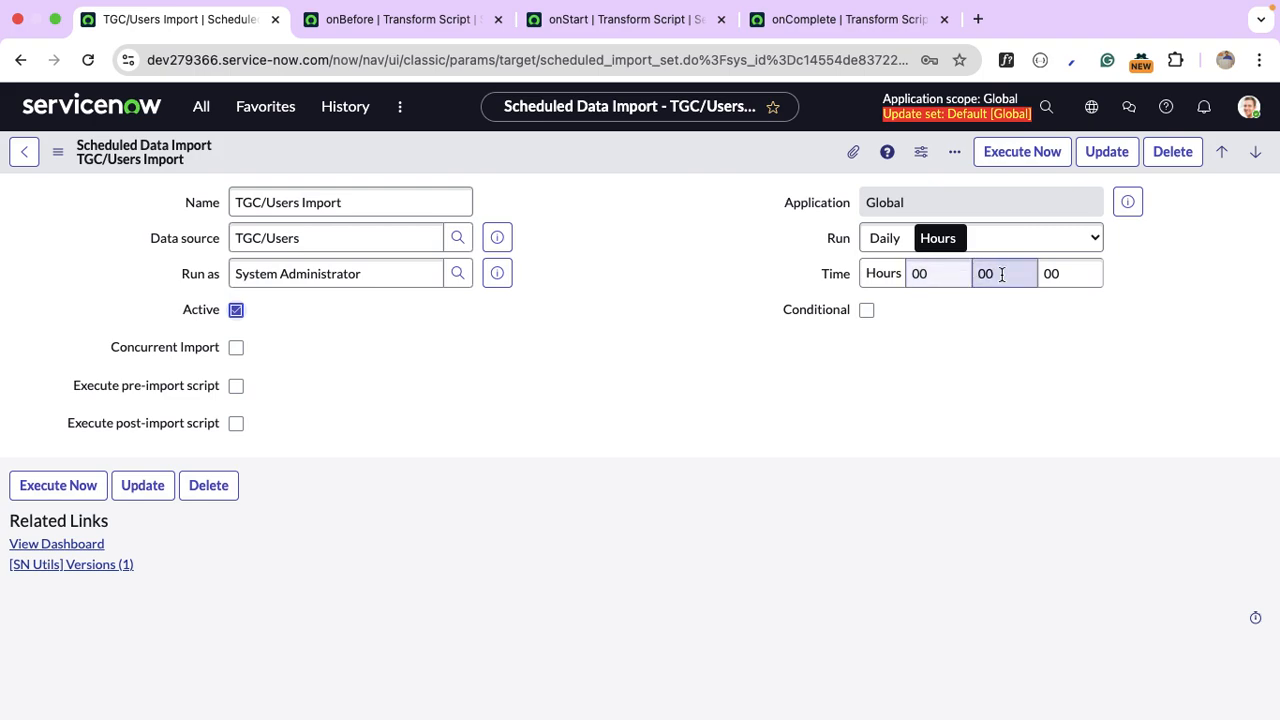
pyautogui.click(951, 272)
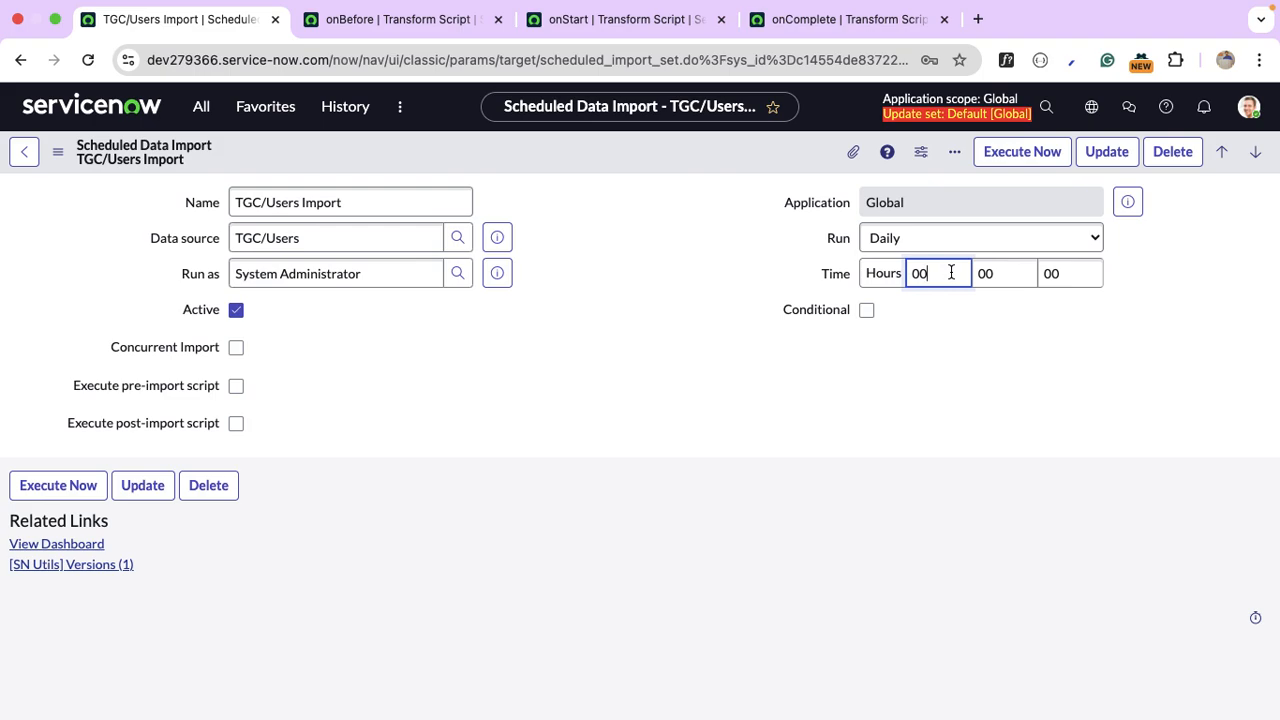
pyautogui.click(955, 242)
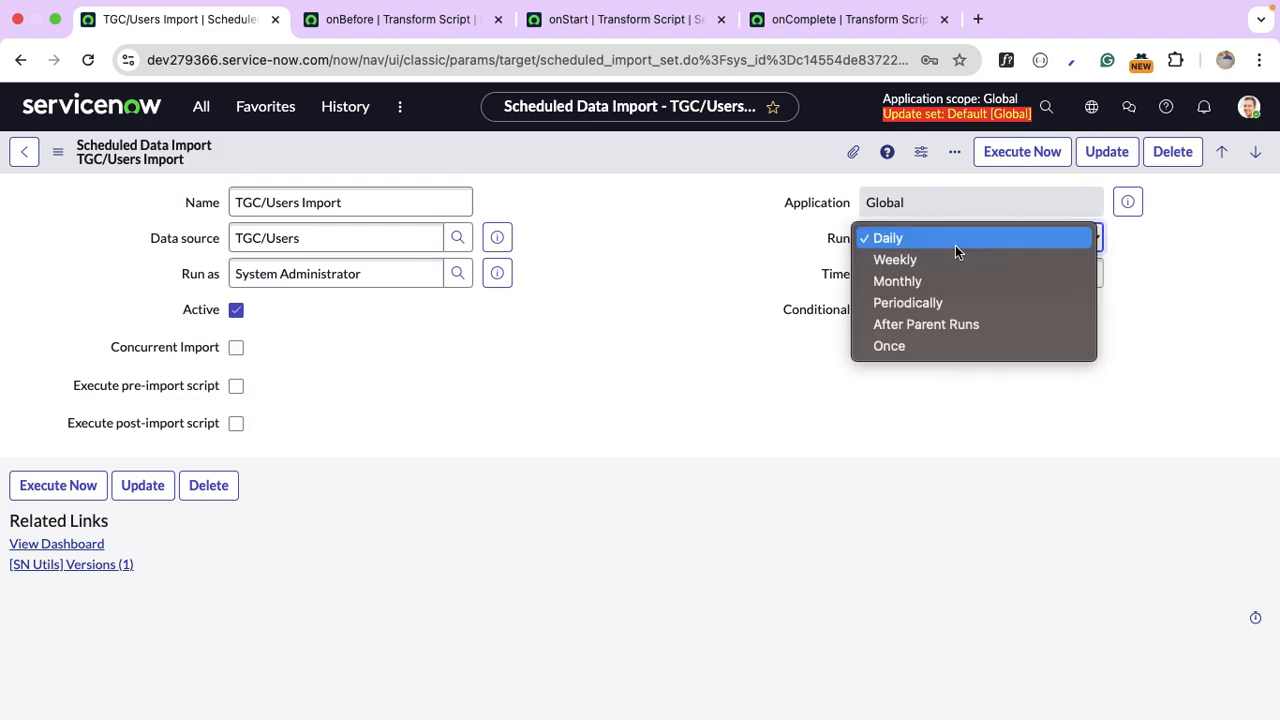
# Change the run to Periodically with a 06-hour repeat interval.
pyautogui.click(940, 298)
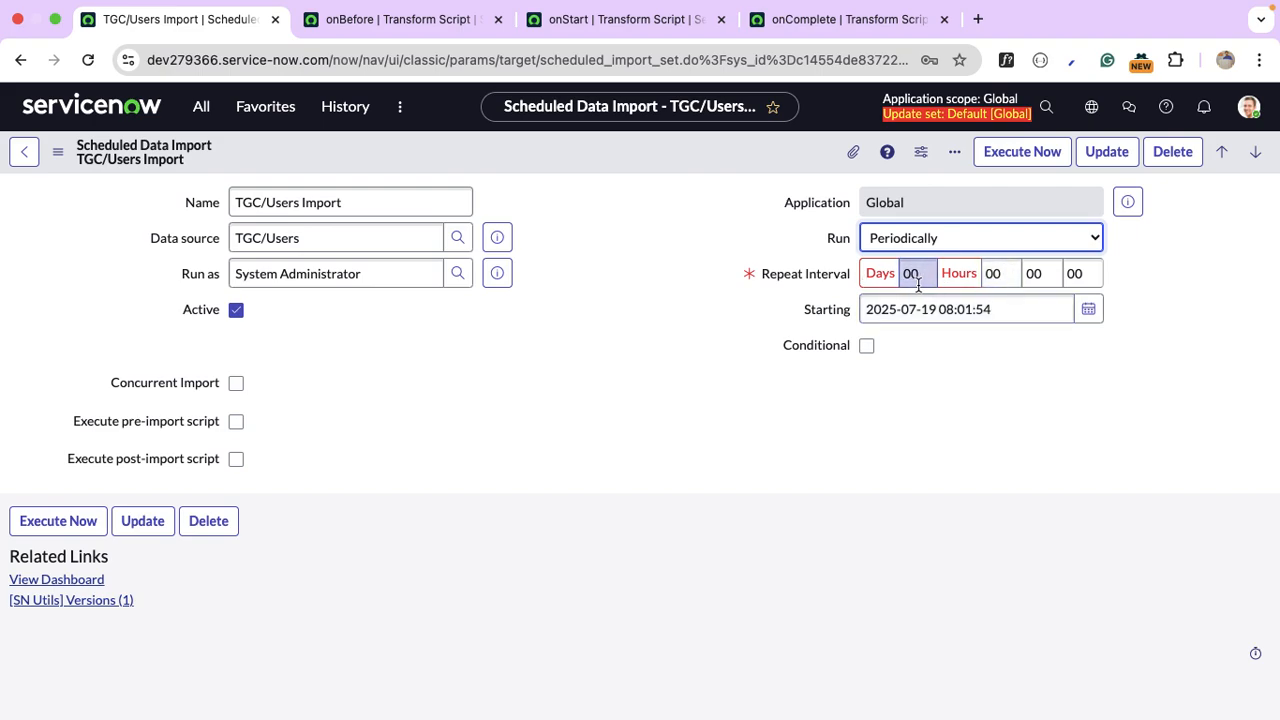
pyautogui.doubleClick(1012, 275)
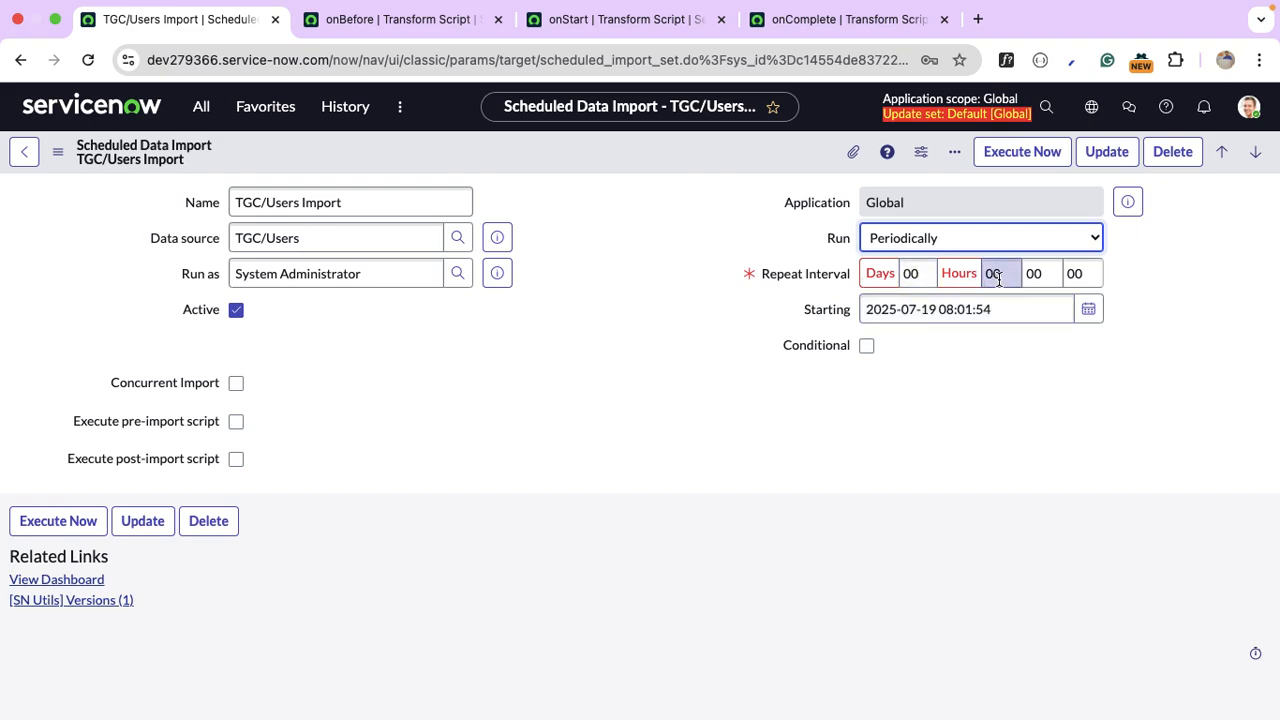
pyautogui.write('0')
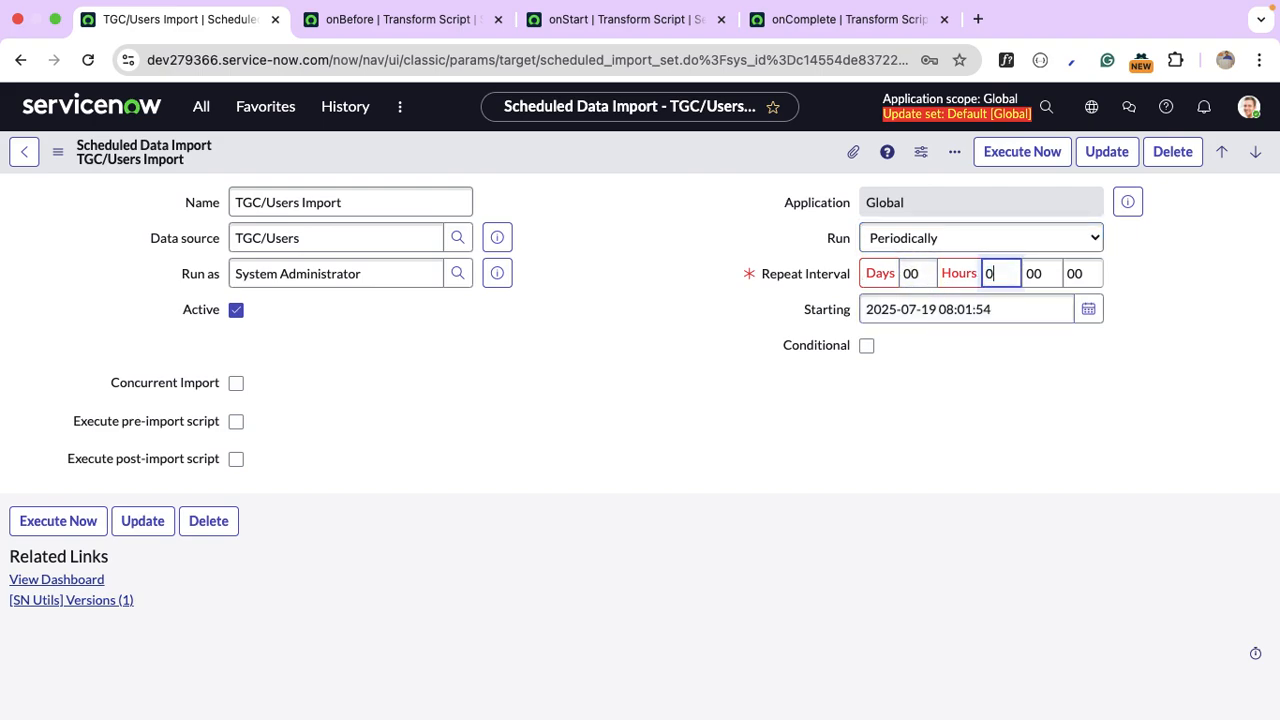
pyautogui.click(1020, 418)
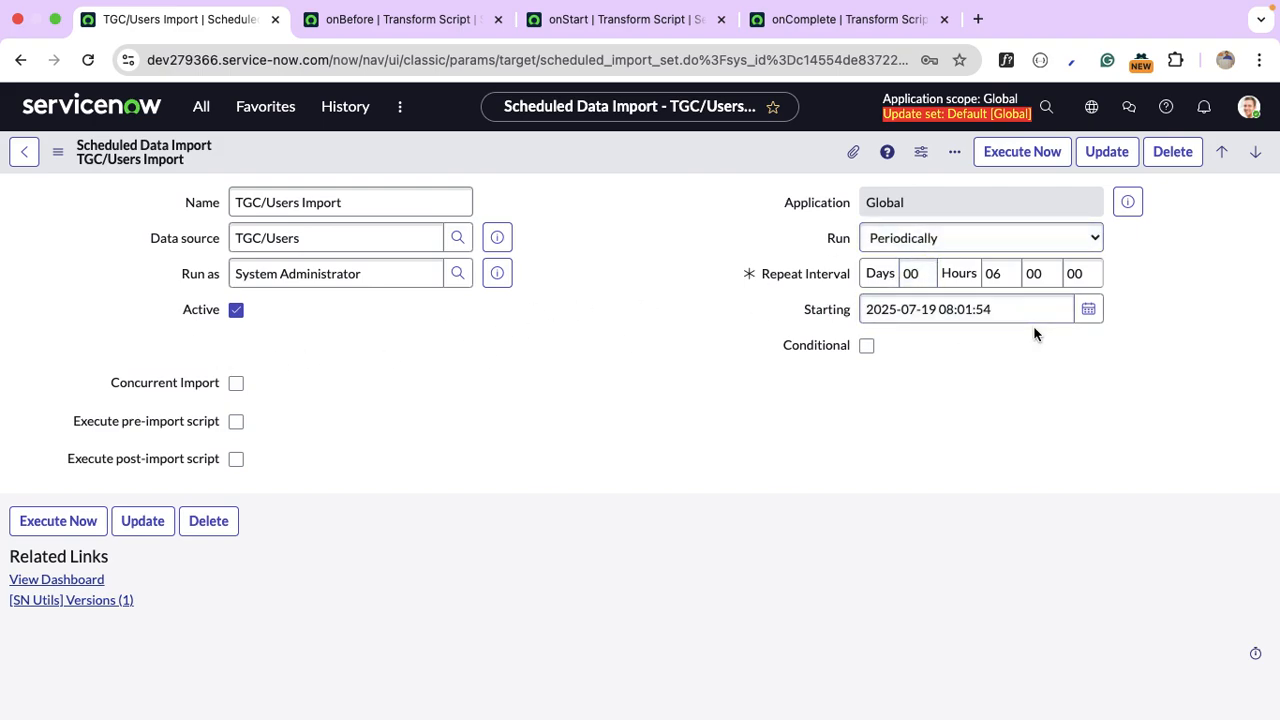
# Save the scheduled import and execute it immediately.
pyautogui.rightClick(738, 151)
pyautogui.click(765, 159)
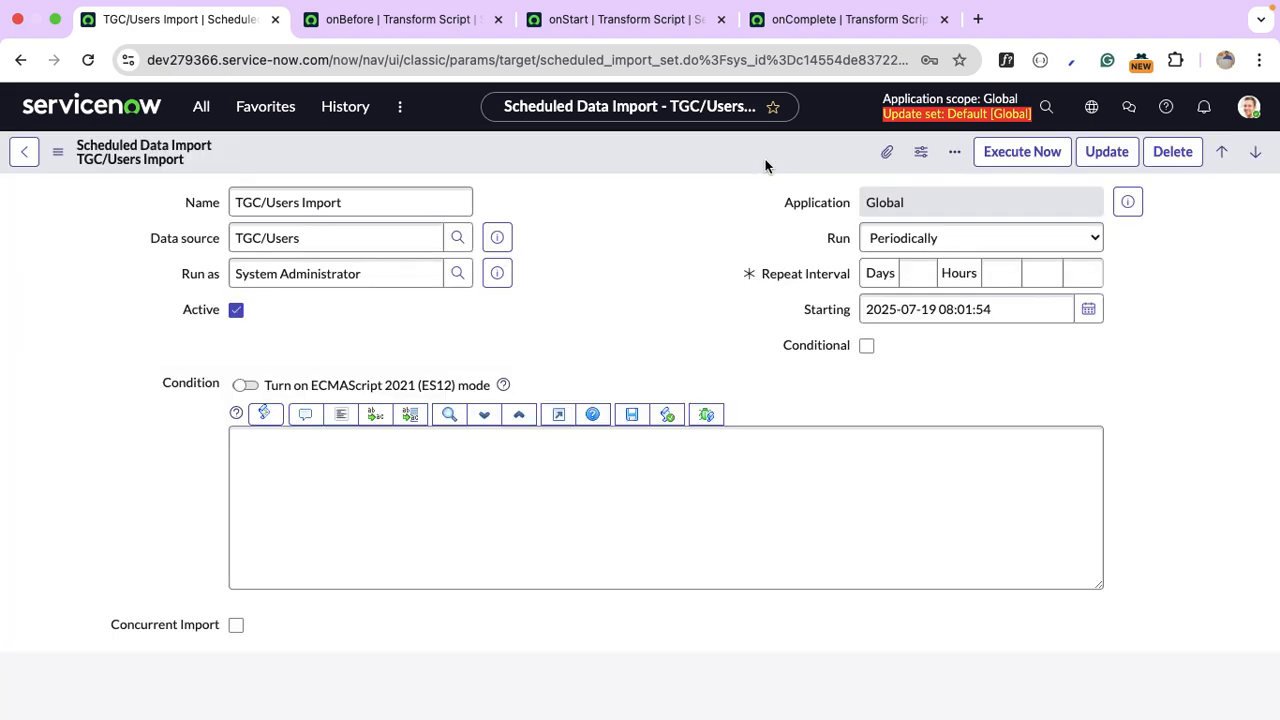
pyautogui.click(1054, 158)
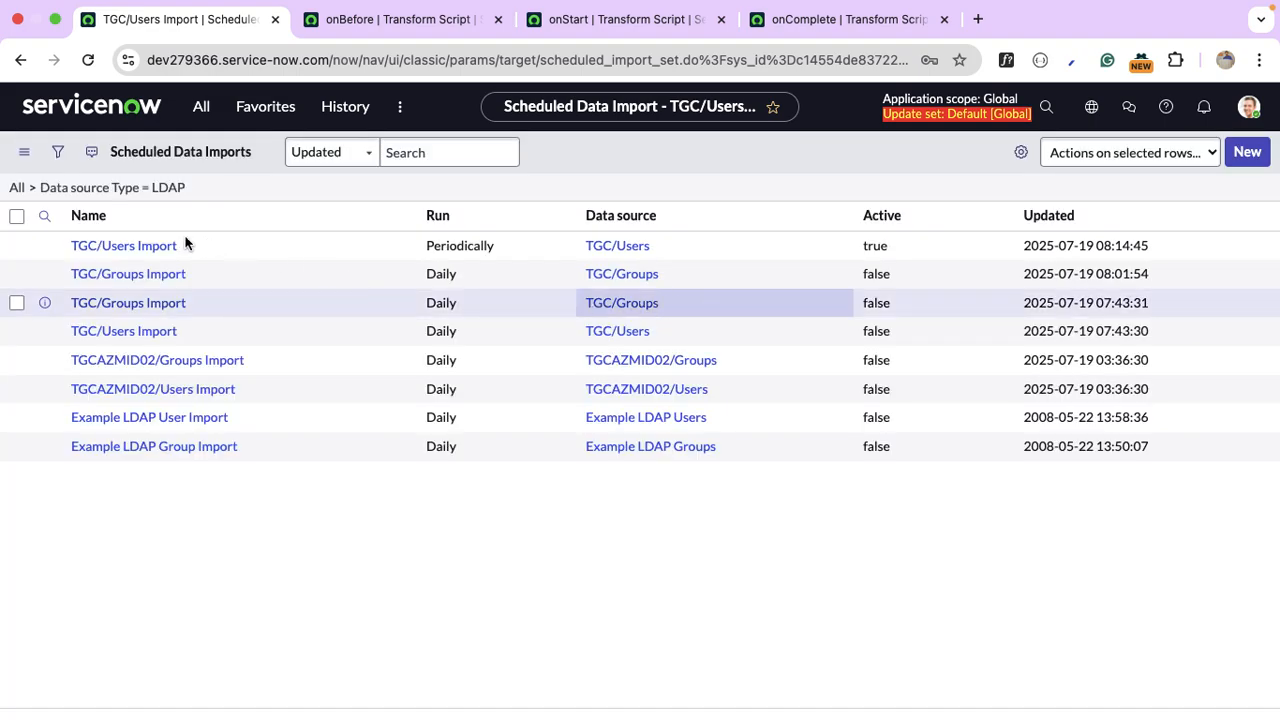
# Open TGC/Users Import and follow its execution to import set ISET0010002.
pyautogui.click(152, 252)
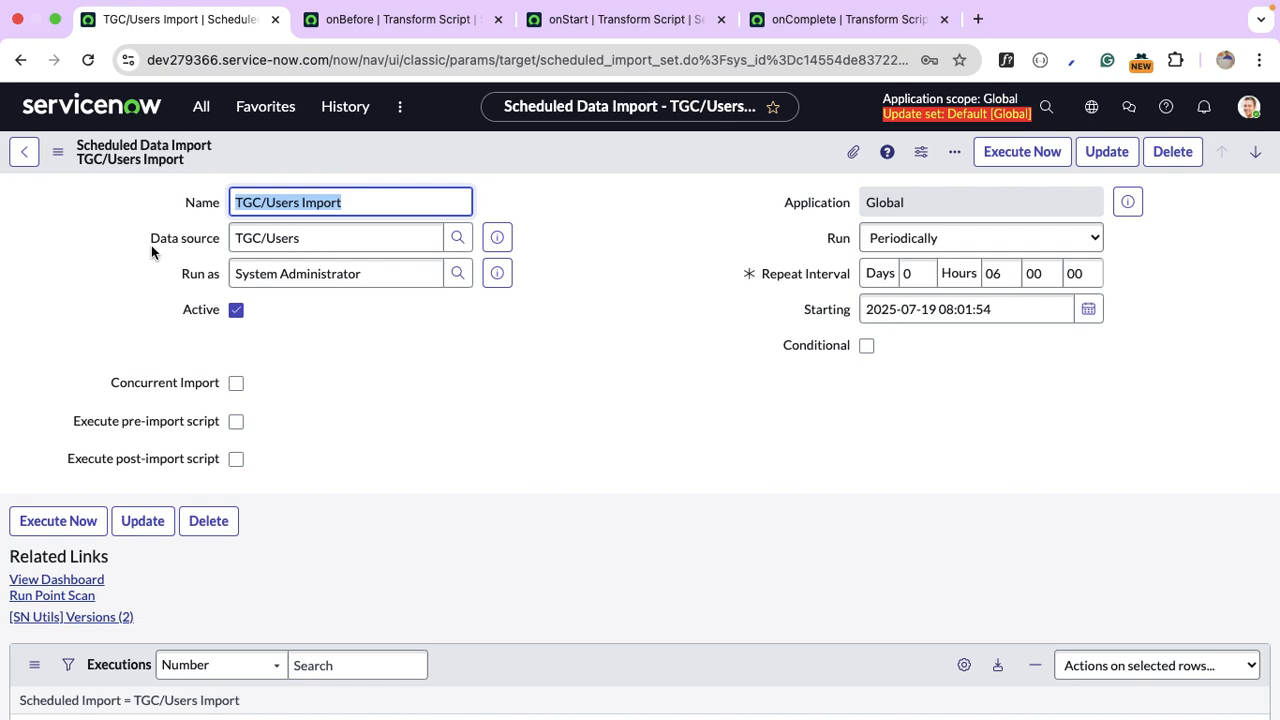
pyautogui.scroll(-3, 531, 359)
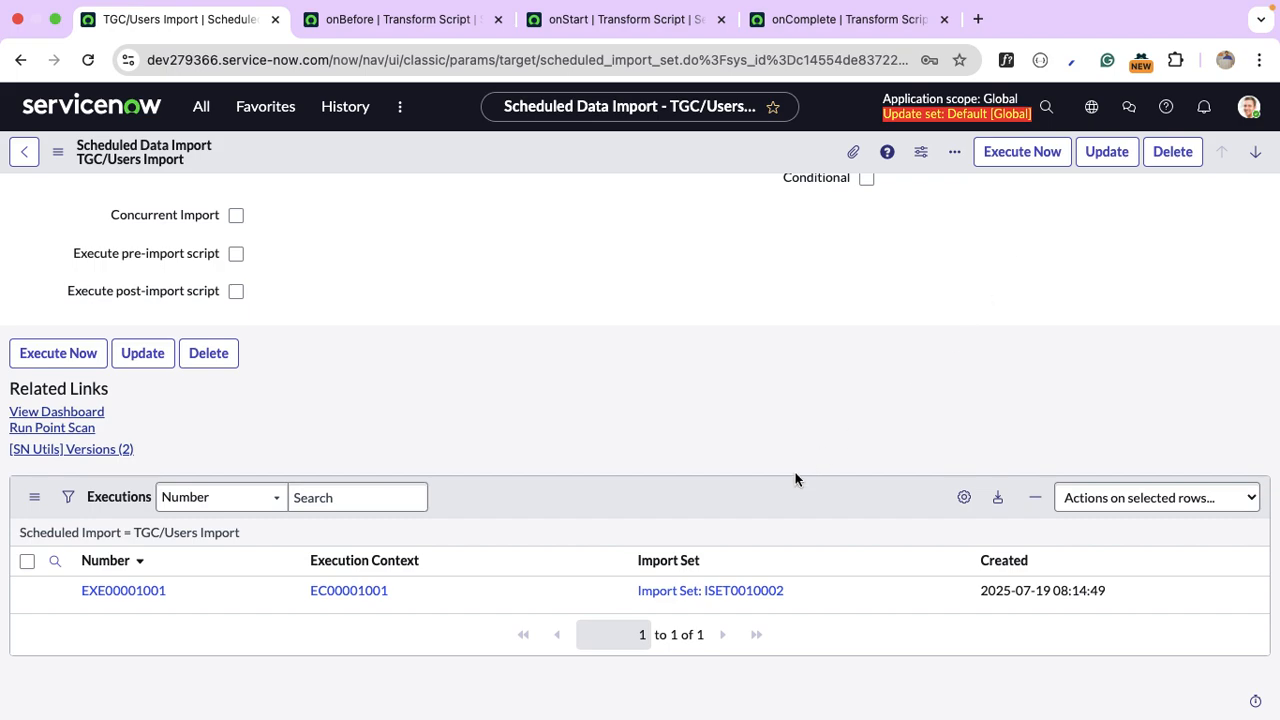
pyautogui.click(714, 591)
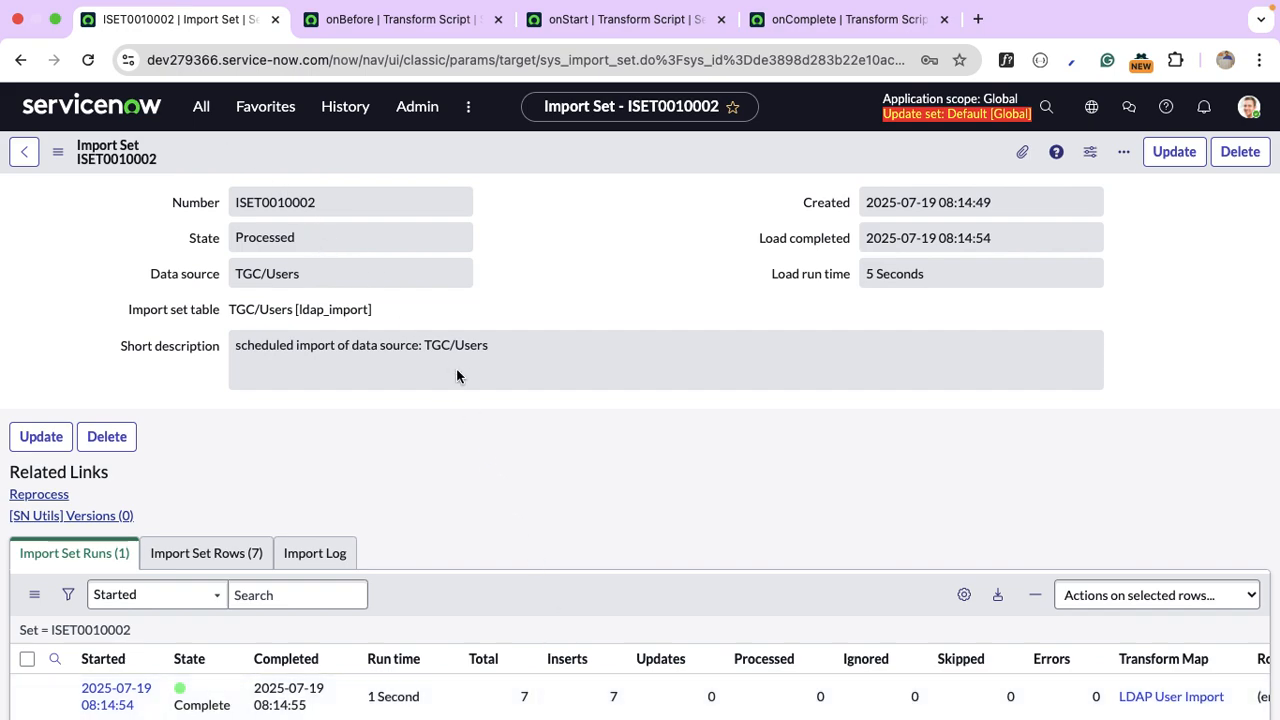
# Use the run's Transform History to list the seven inserted user rows of ISET0010002.
pyautogui.scroll(-2, 457, 375)
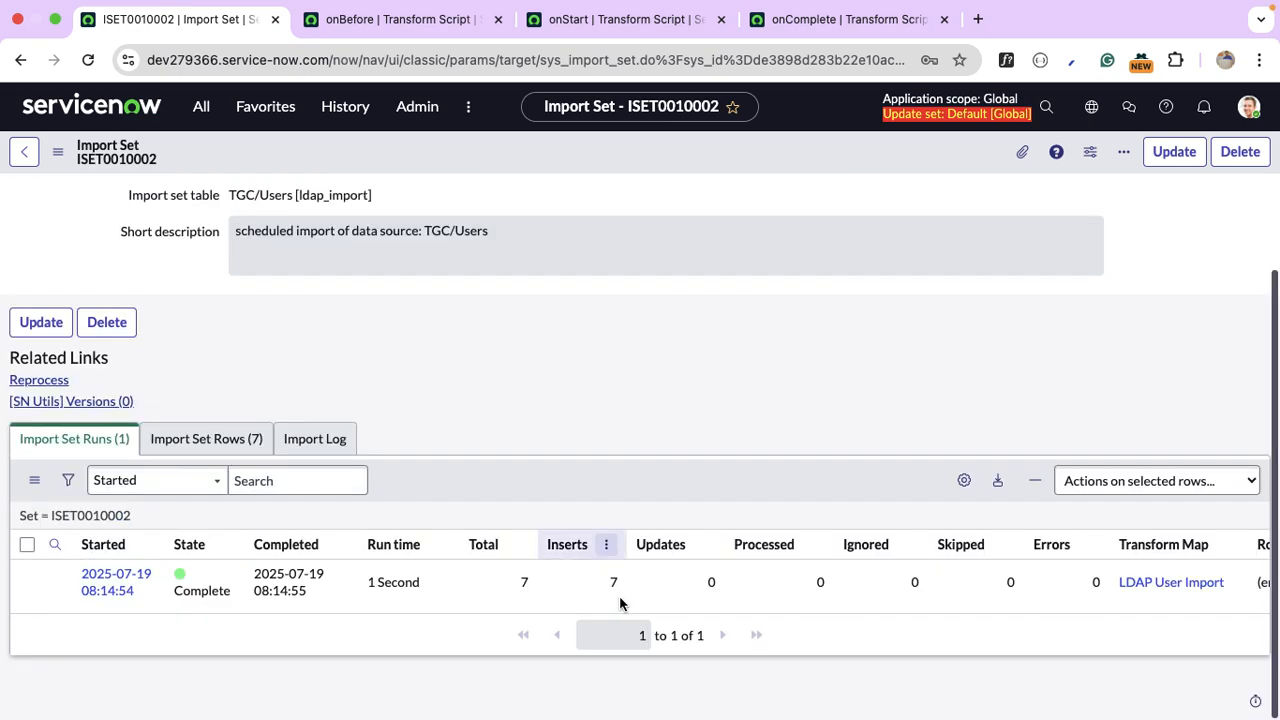
pyautogui.click(110, 586)
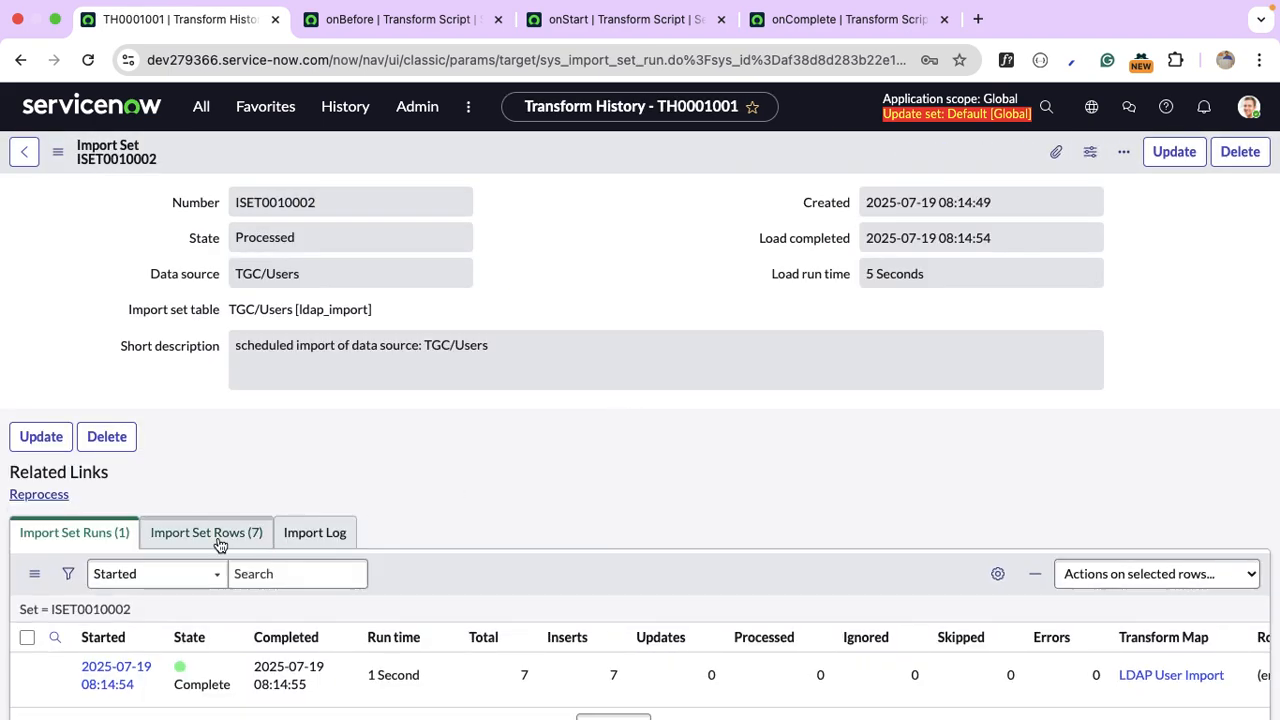
pyautogui.click(219, 538)
pyautogui.scroll(-3, 569, 444)
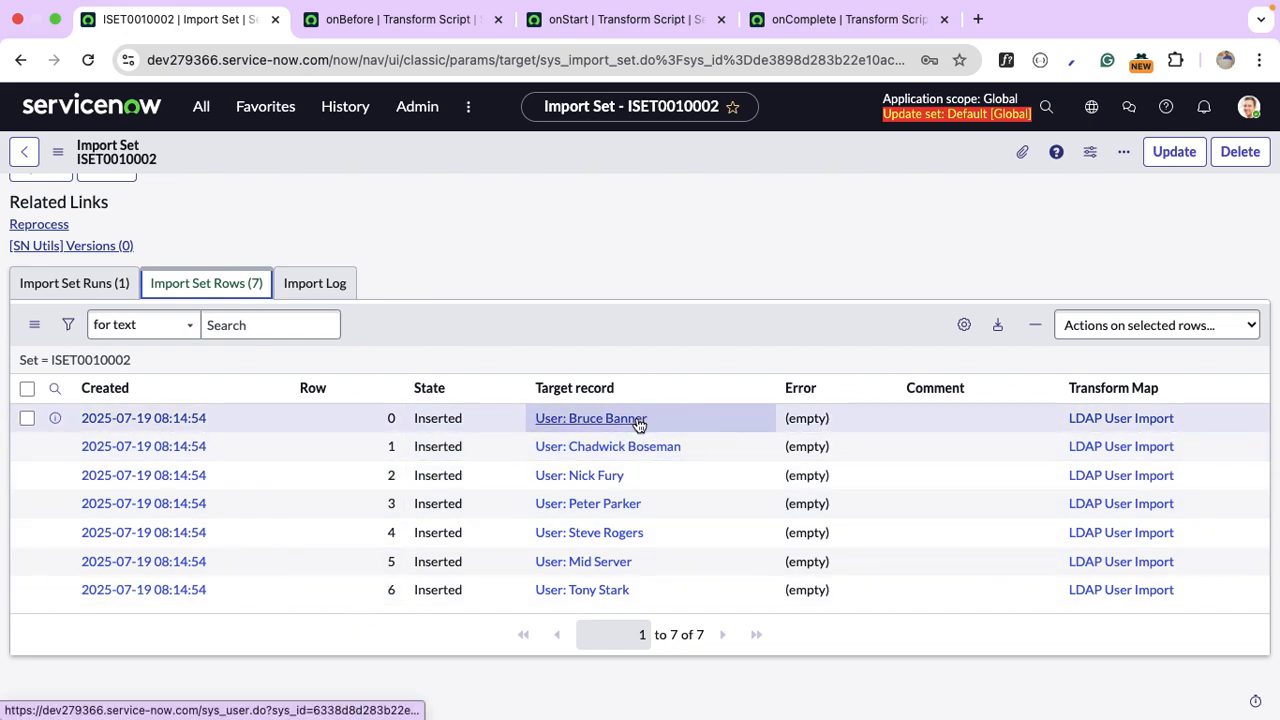
# Open the last imported user in a separate tab and close the onComplete and onStart transform script pages.
pyautogui.keyDown('super'); pyautogui.click(605, 591); pyautogui.keyUp('super')
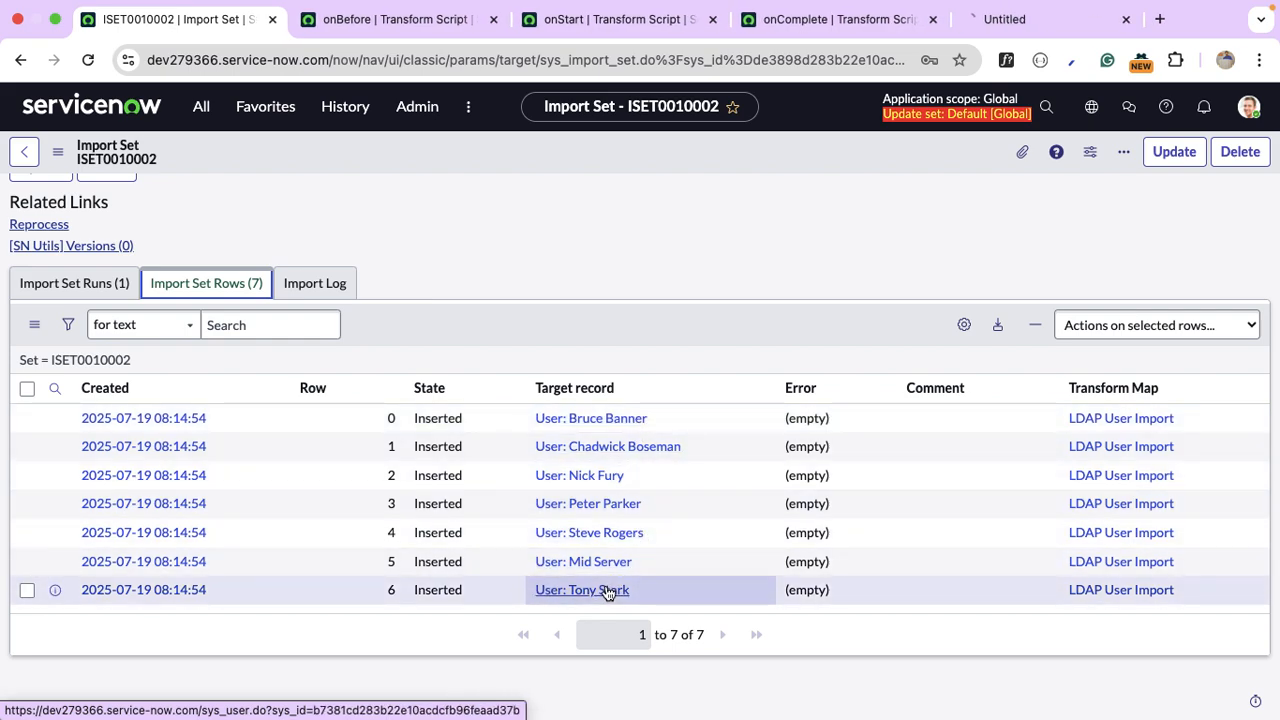
pyautogui.click(931, 19)
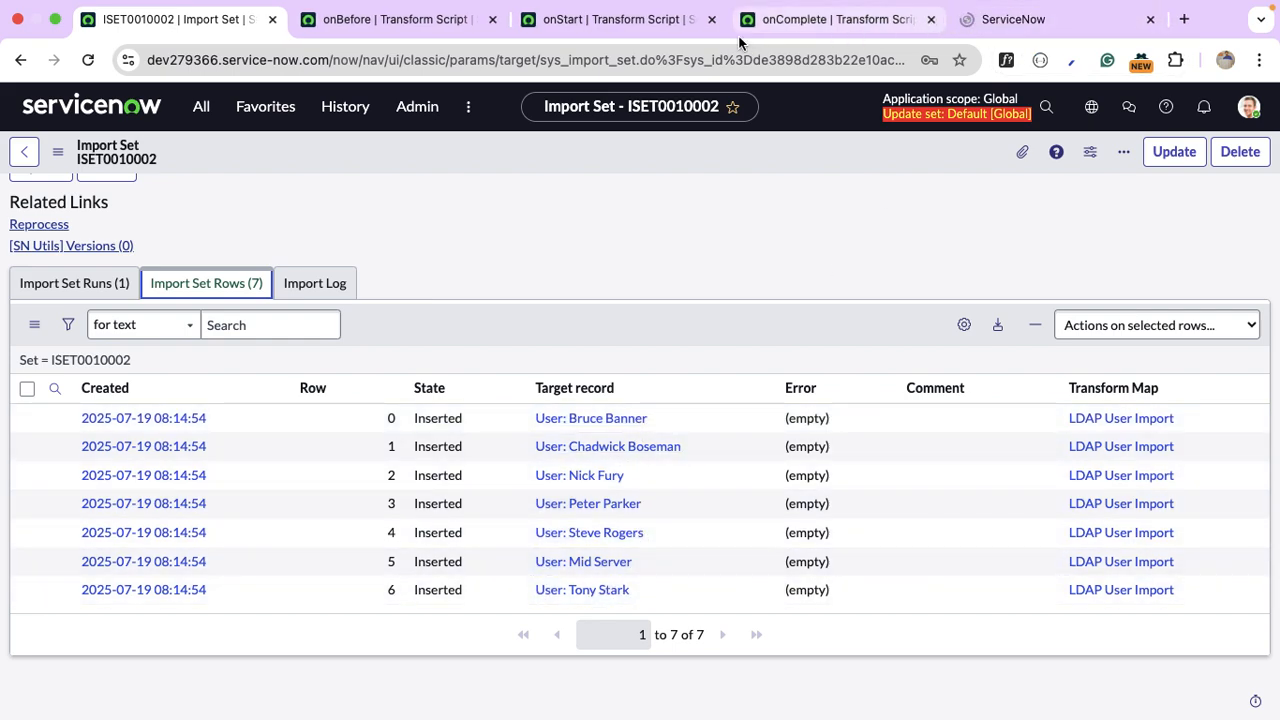
pyautogui.click(712, 19)
pyautogui.click(492, 19)
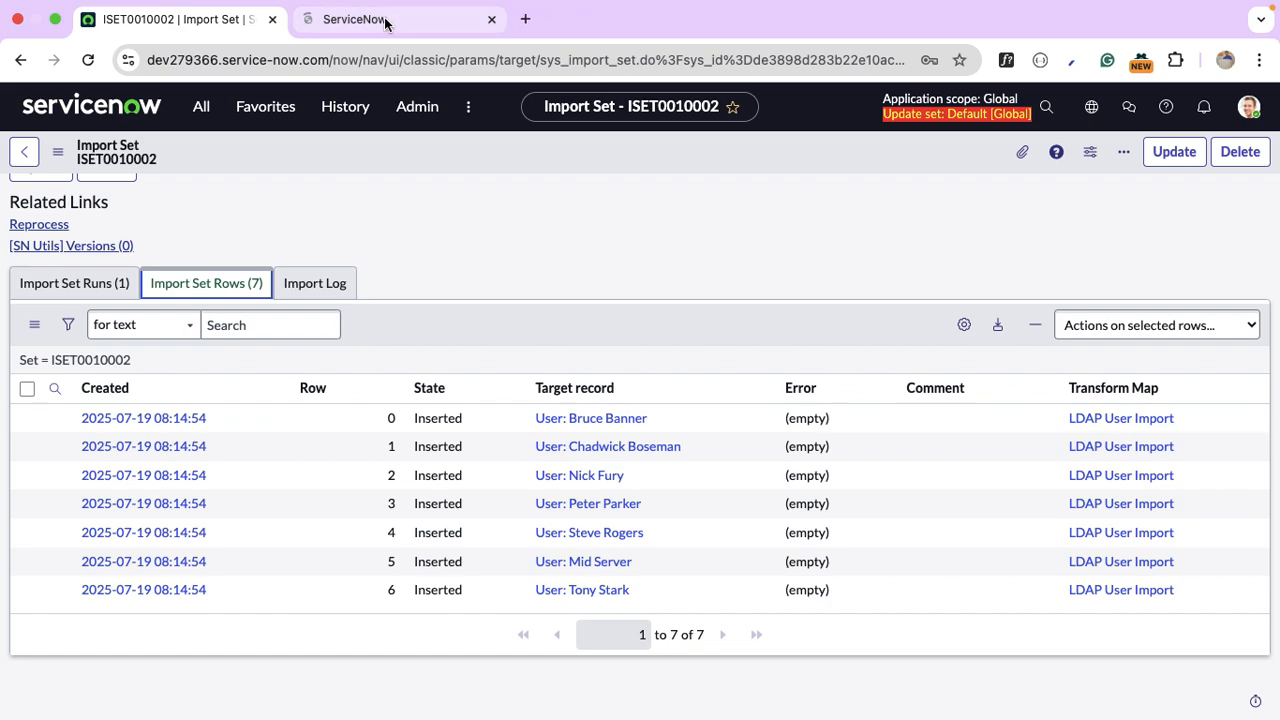
pyautogui.click(386, 19)
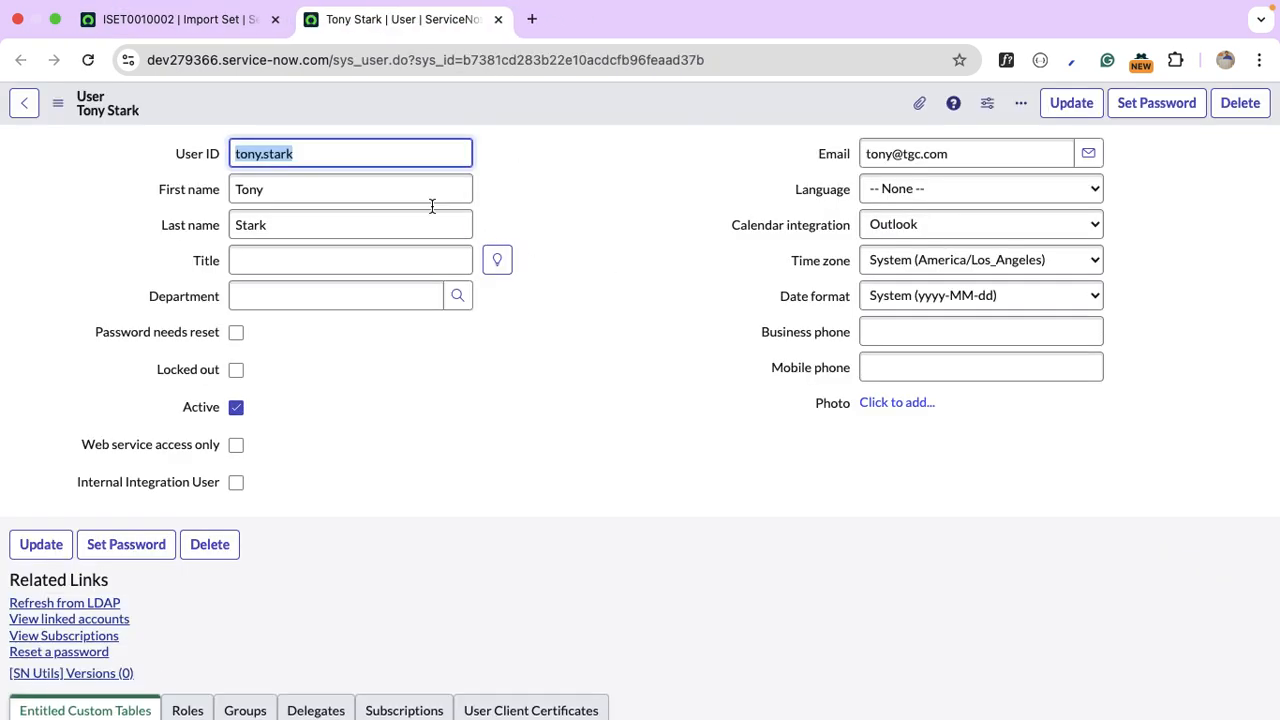
pyautogui.click(345, 150)
pyautogui.click(334, 198)
pyautogui.click(334, 229)
pyautogui.click(998, 150)
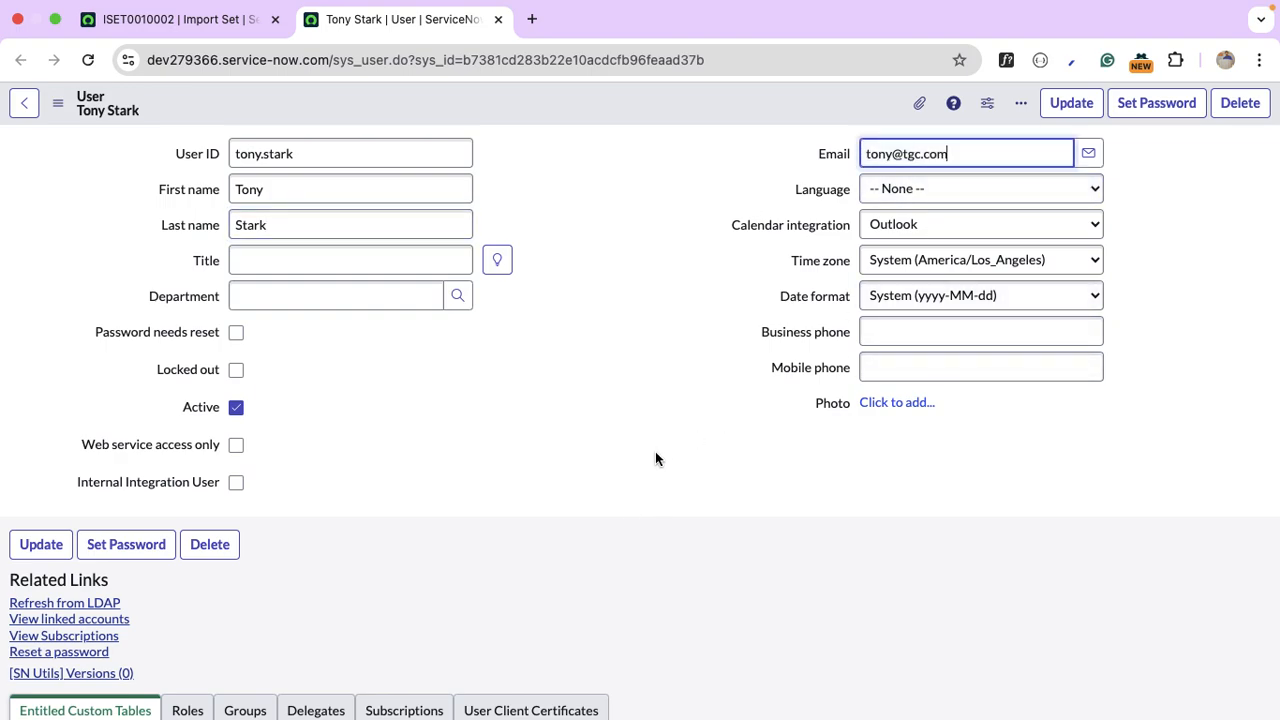
pyautogui.click(179, 22)
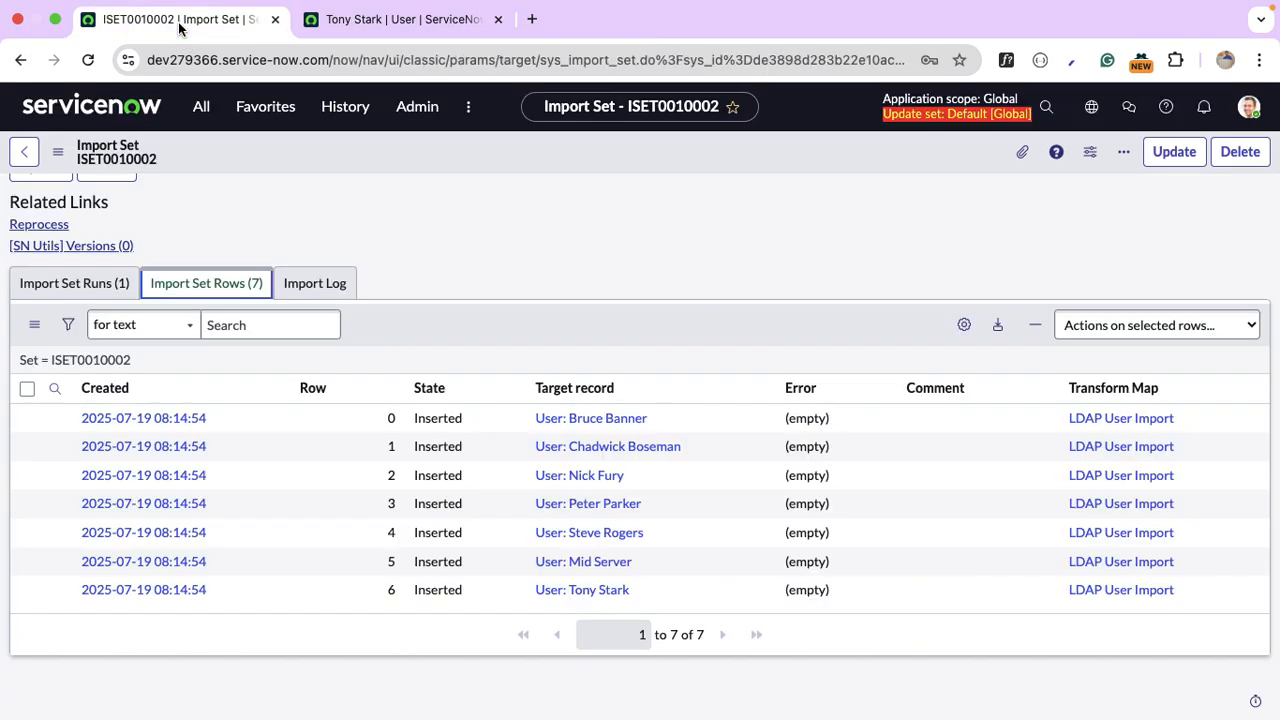
# Open row 0's raw TGC/Users staging record and inspect its field names, mobile value and source field.
pyautogui.click(137, 420)
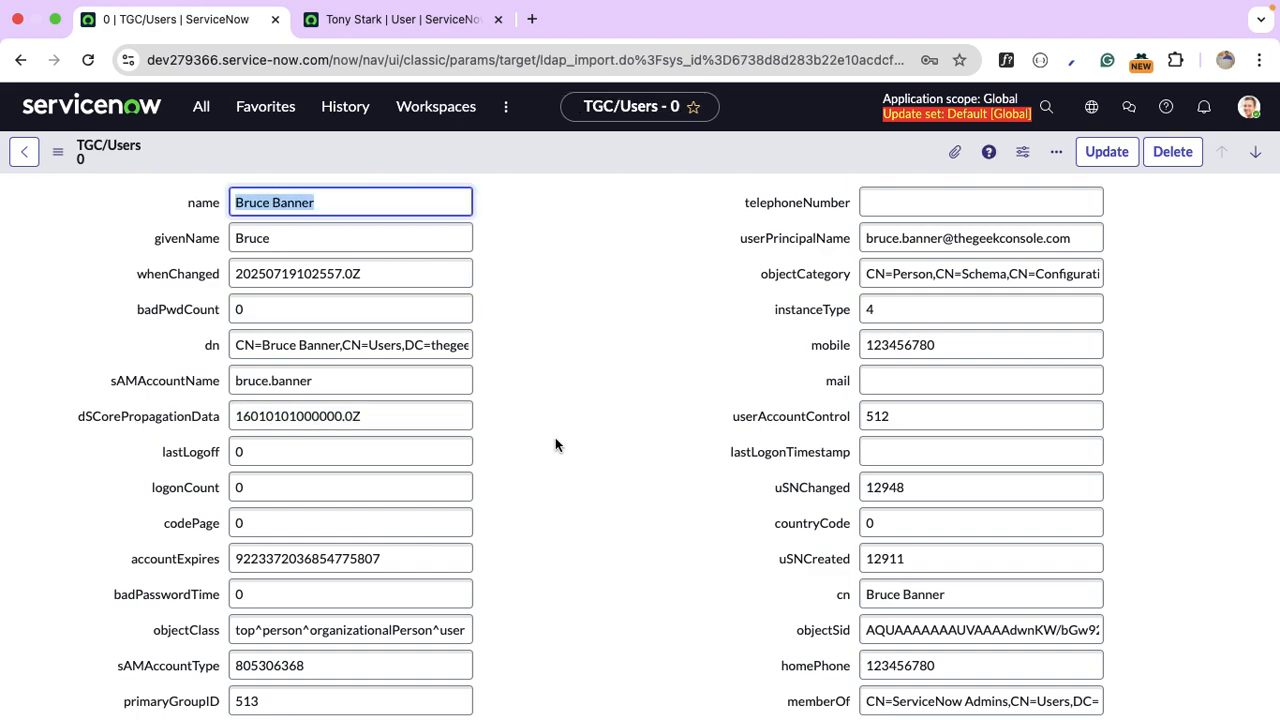
pyautogui.doubleClick(852, 352)
pyautogui.doubleClick(1122, 376)
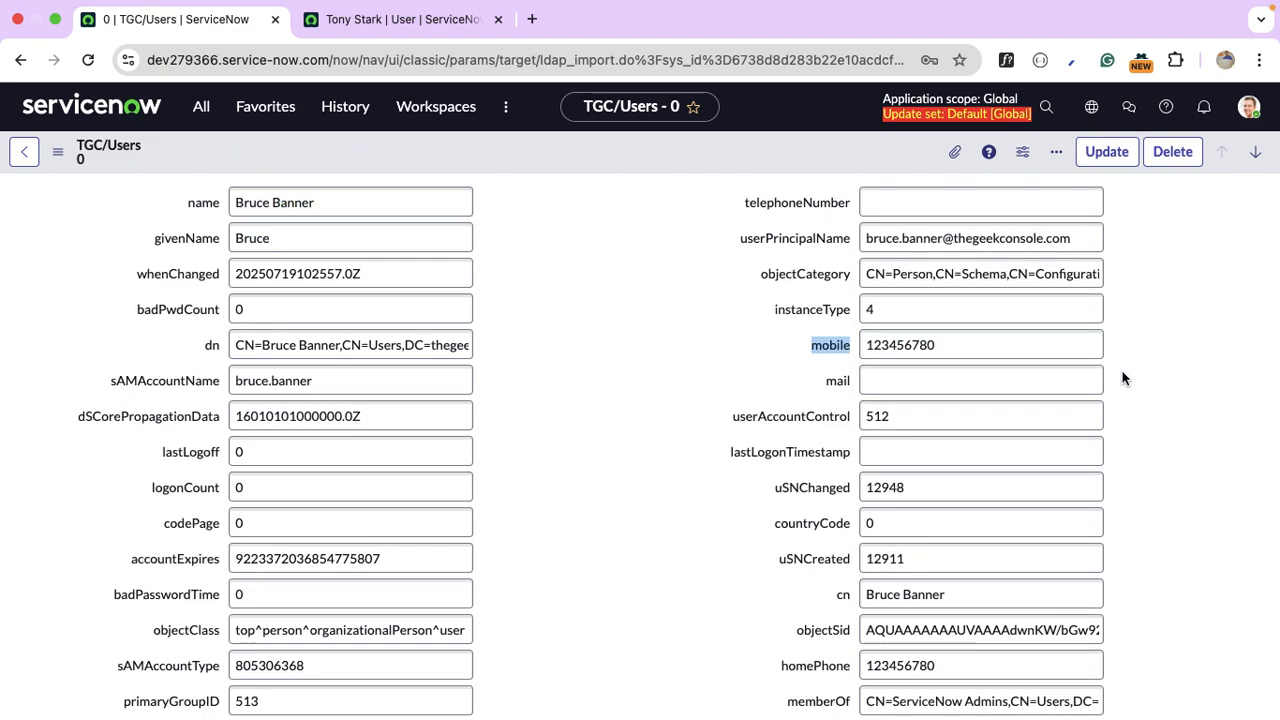
pyautogui.doubleClick(907, 352)
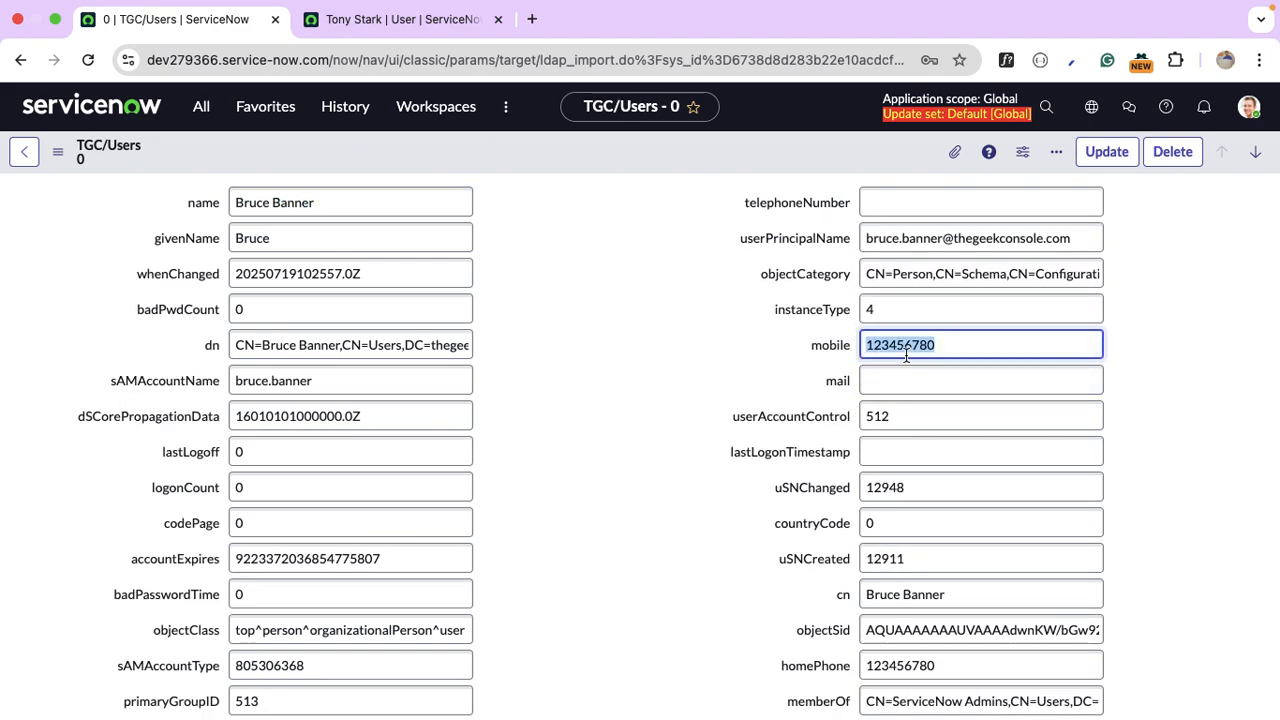
pyautogui.click(1229, 375)
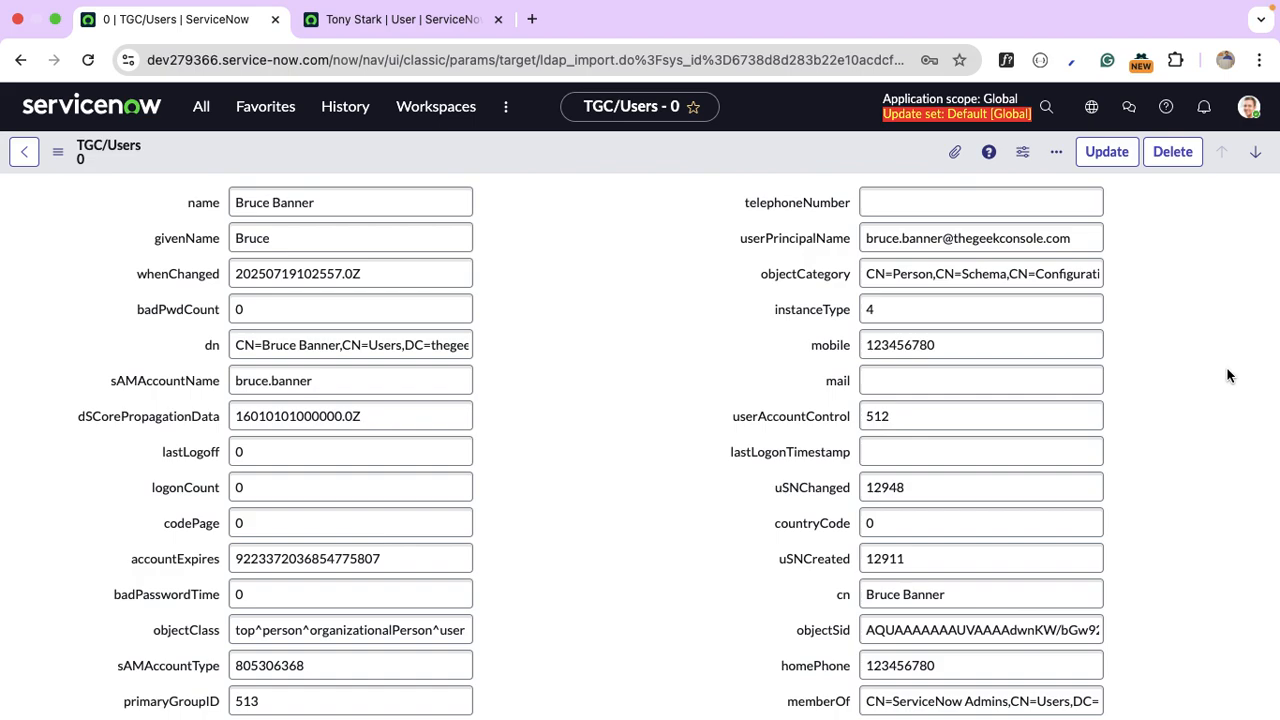
pyautogui.scroll(-5, 1229, 375)
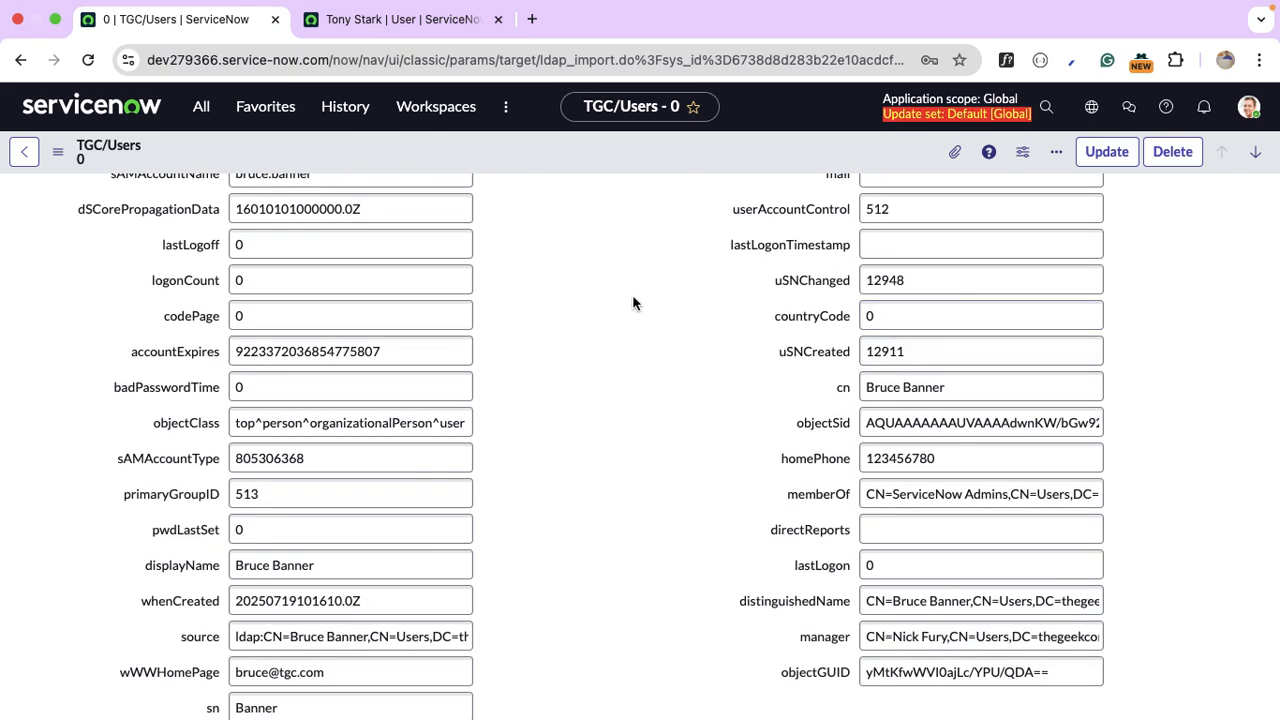
pyautogui.click(207, 112)
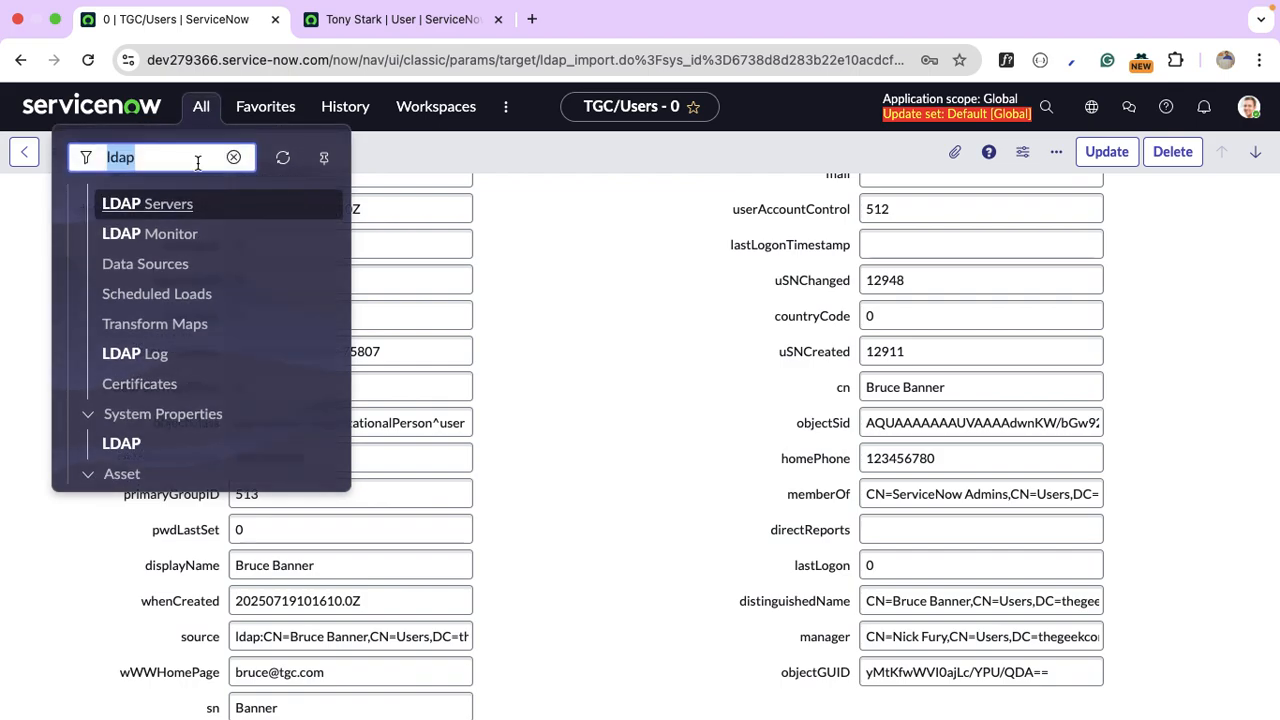
# Open the LDAP User Import transform map from LDAP > Transform Maps and scroll to its Field Maps list.
pyautogui.click(160, 326)
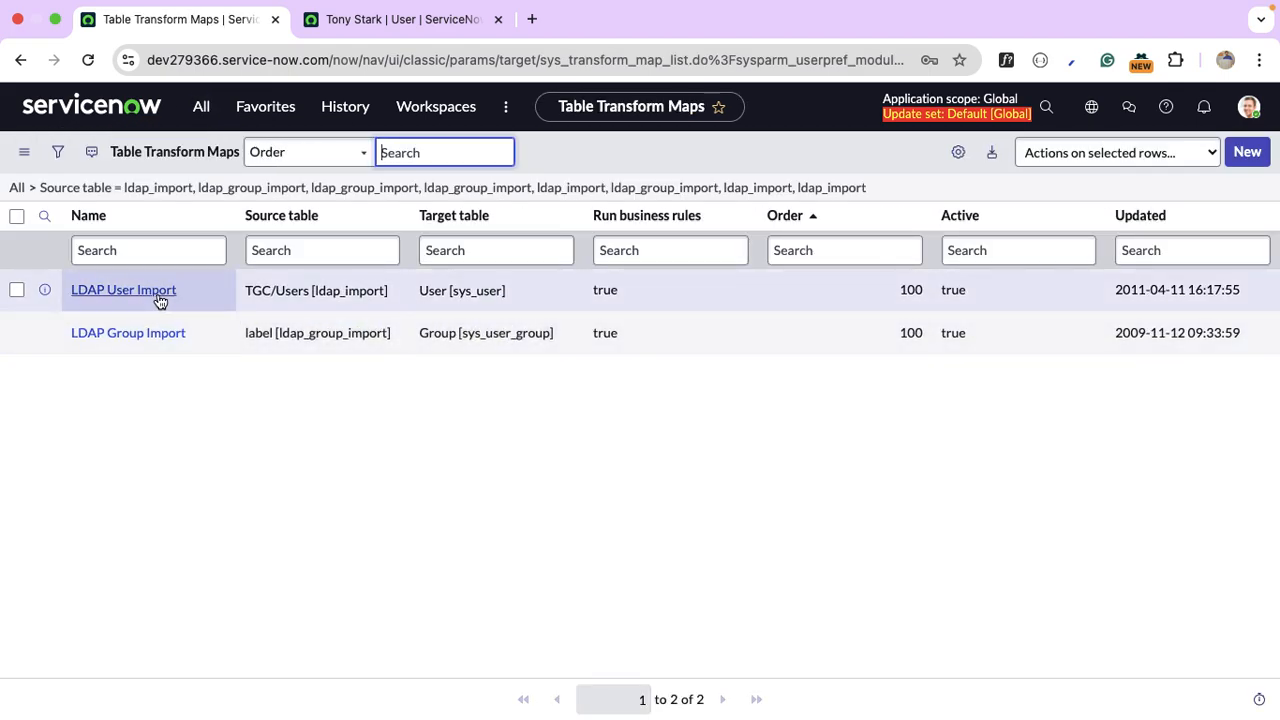
pyautogui.click(158, 296)
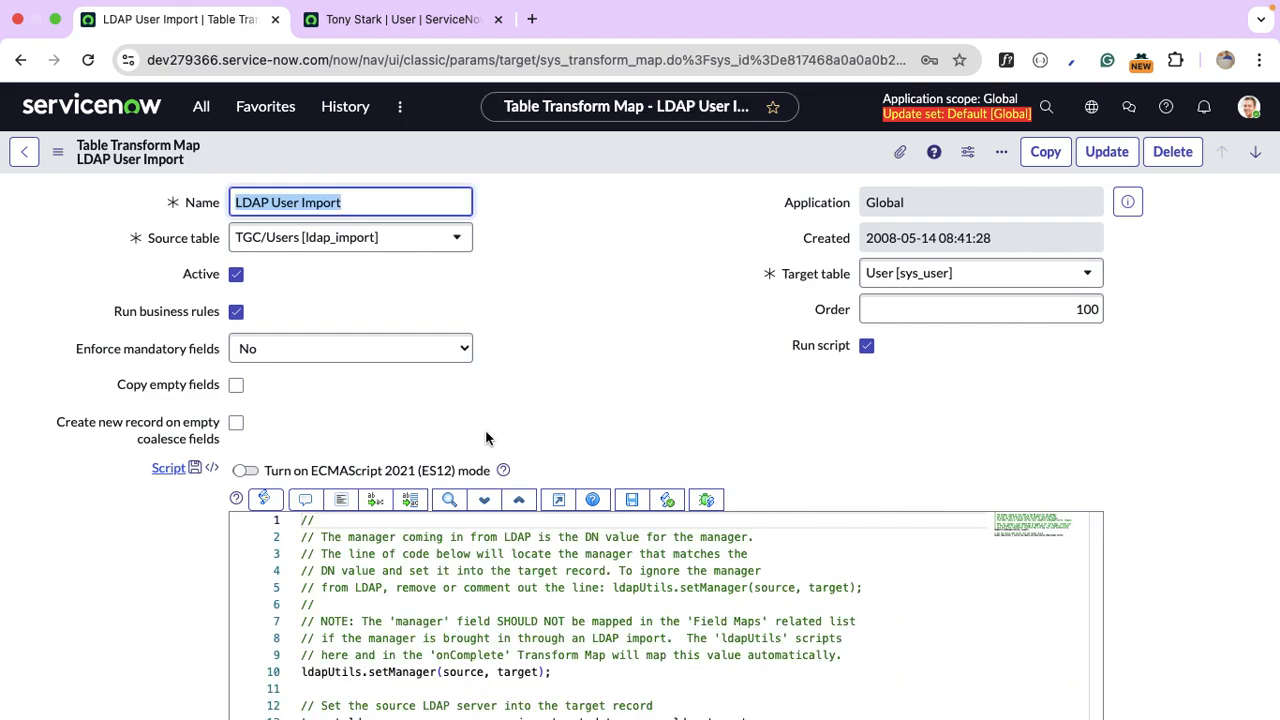
pyautogui.scroll(-15, 485, 438)
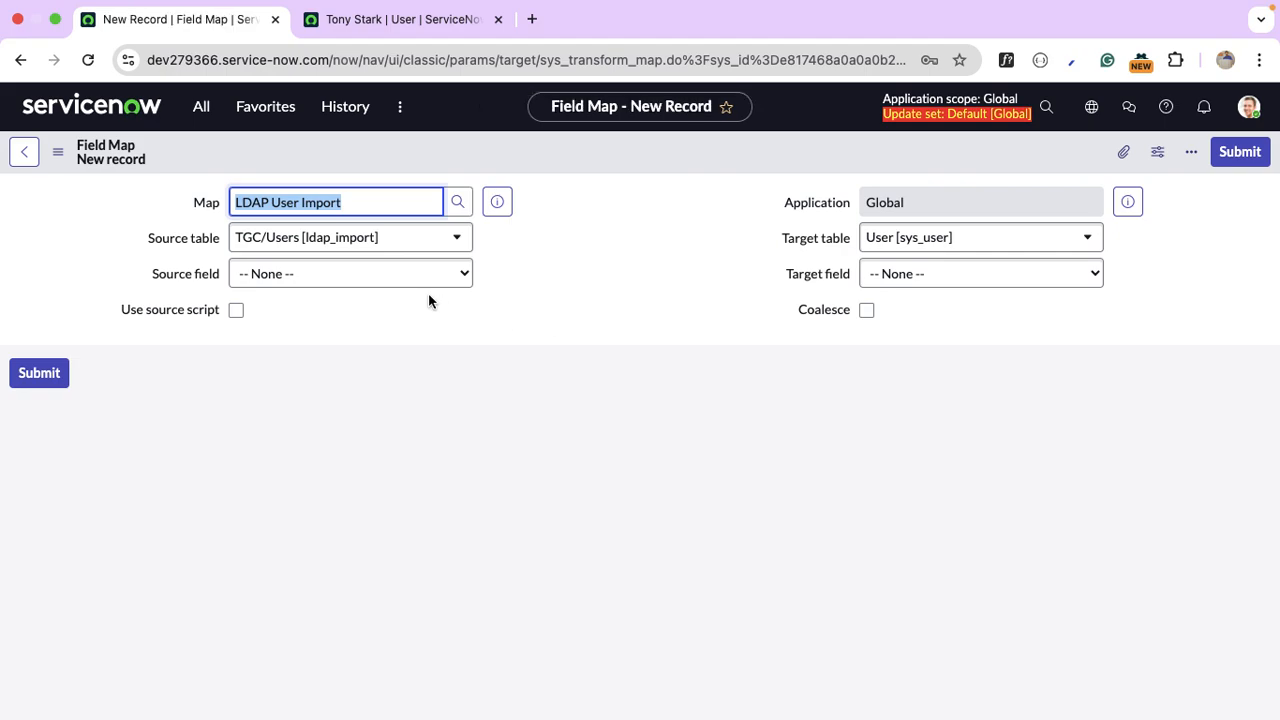
# Map source field mobile to the user's Business phone field and submit the new field map.
pyautogui.click(362, 280)
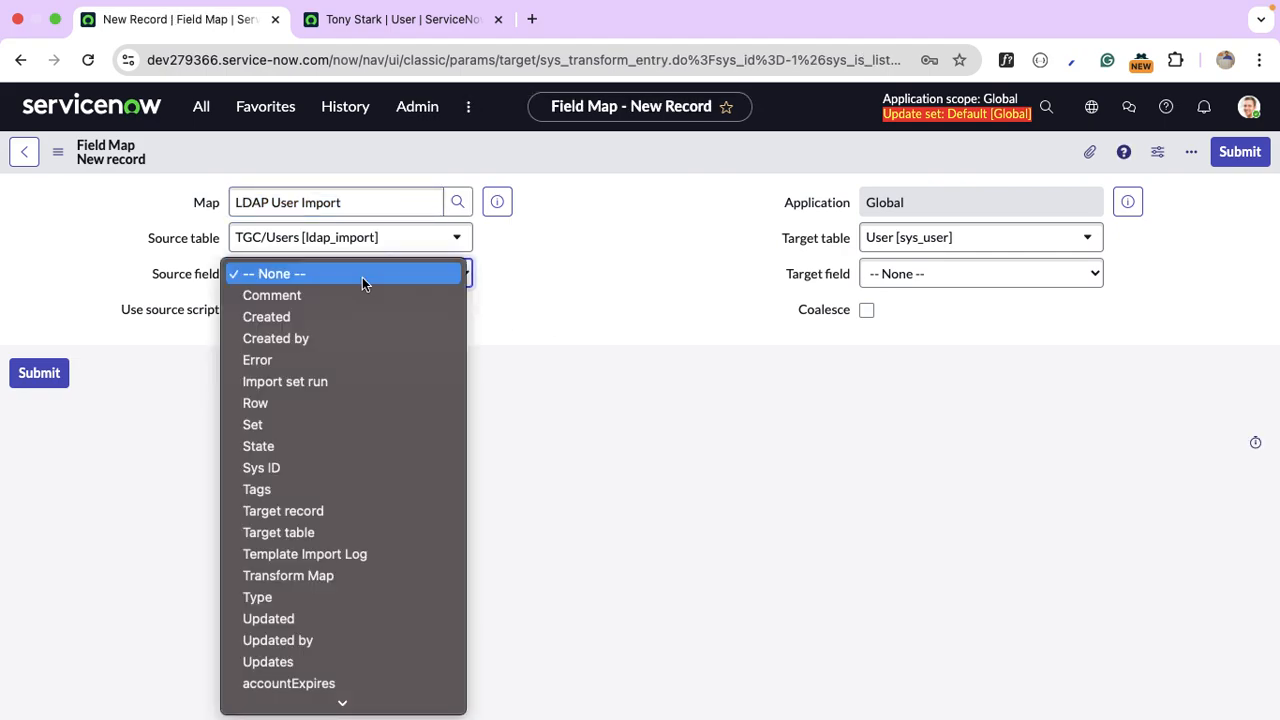
pyautogui.write('mobile')
pyautogui.press('Return')
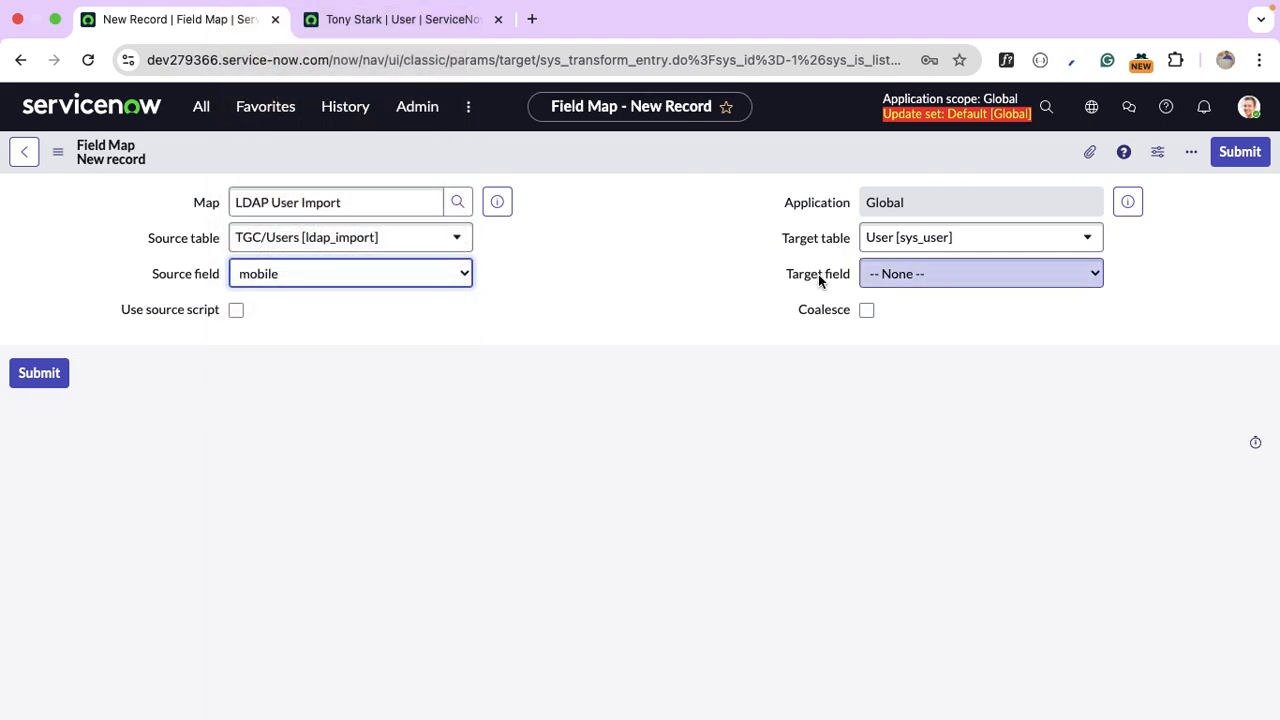
pyautogui.click(952, 274)
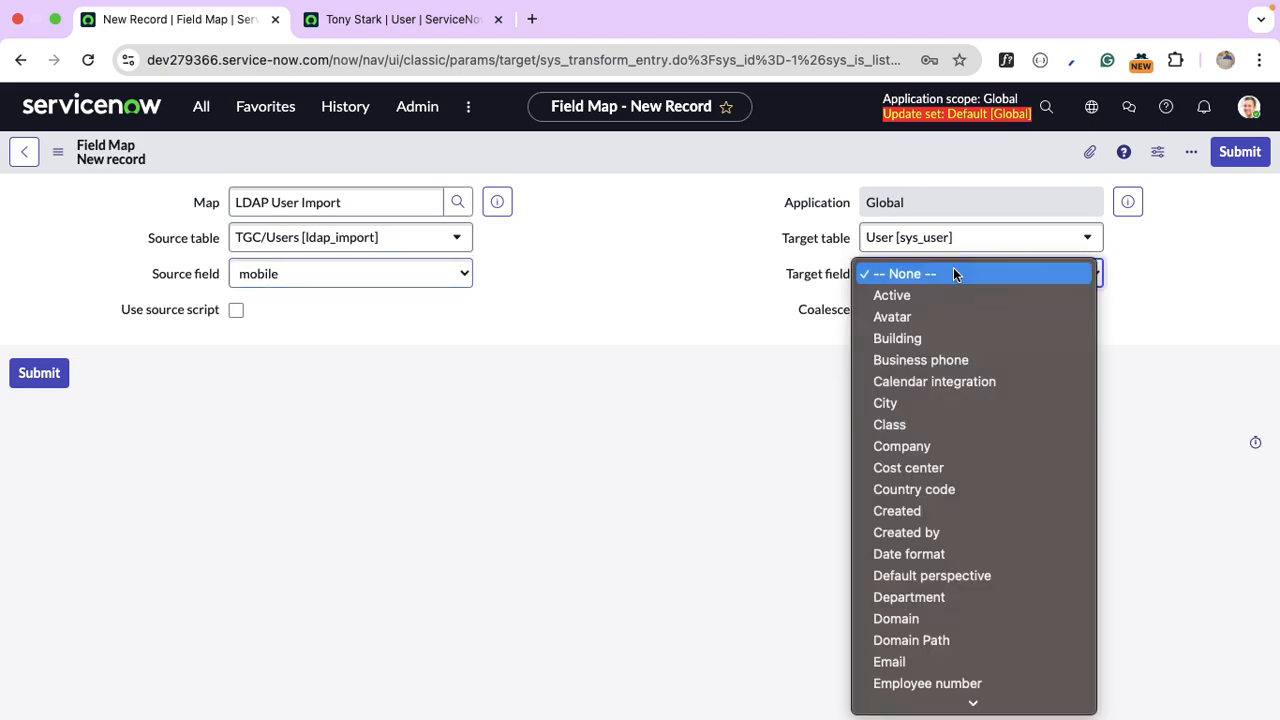
pyautogui.scroll(-3, 973, 485)
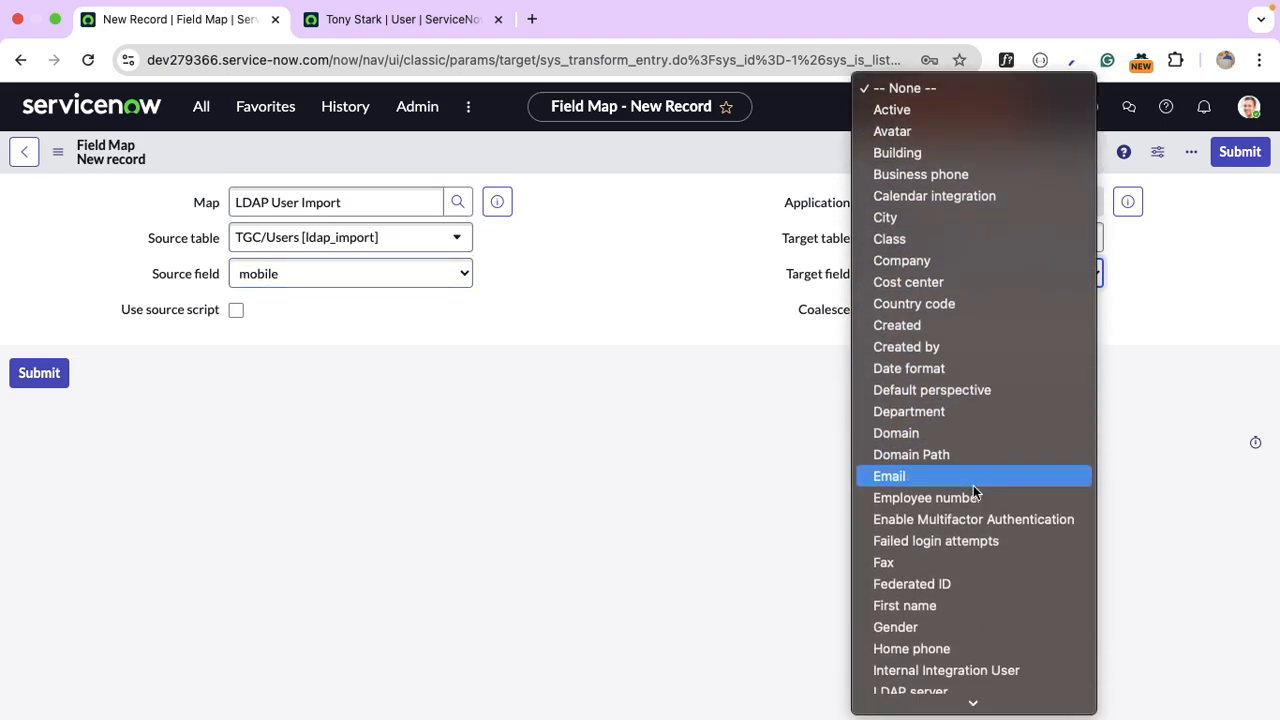
pyautogui.write('mobile')
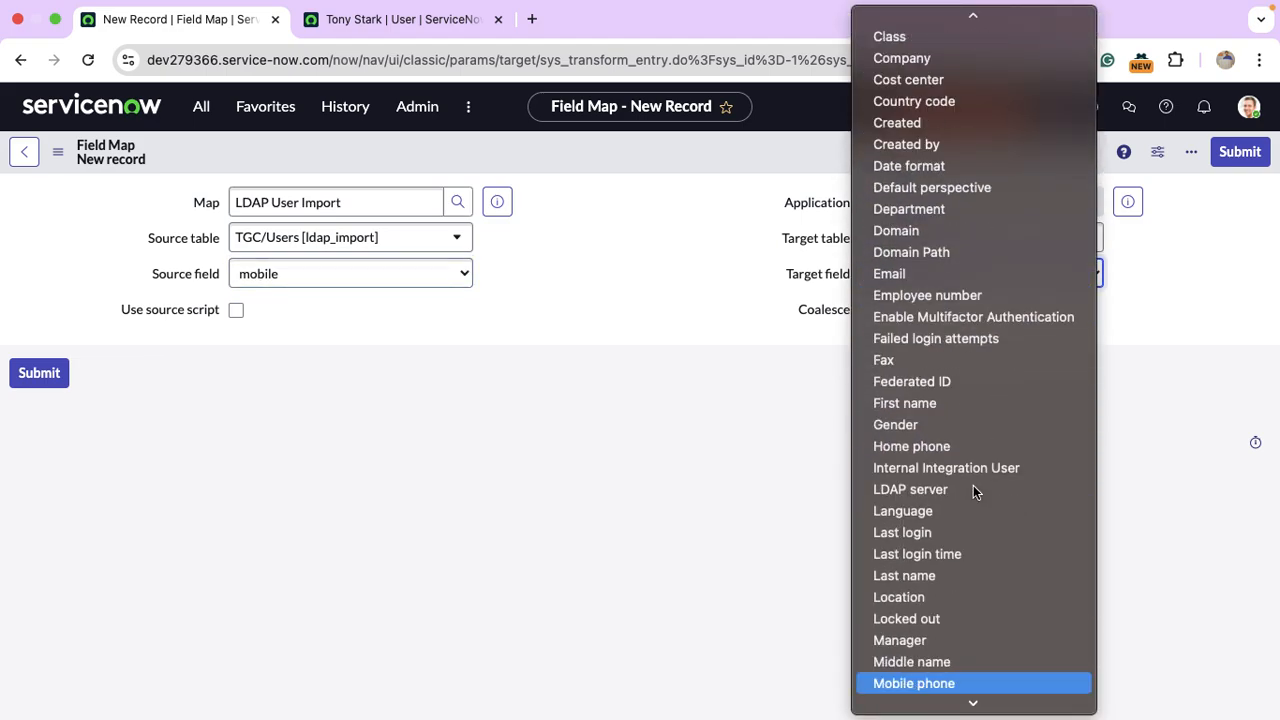
pyautogui.press('Return')
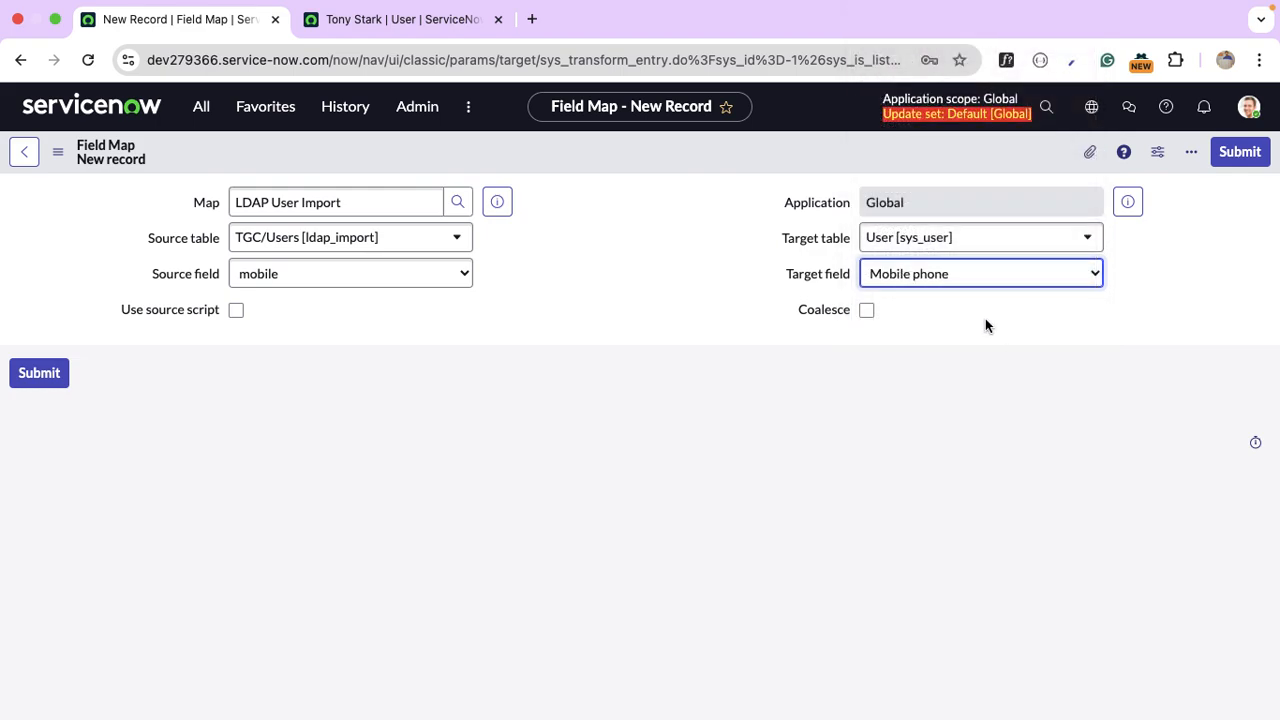
pyautogui.click(966, 285)
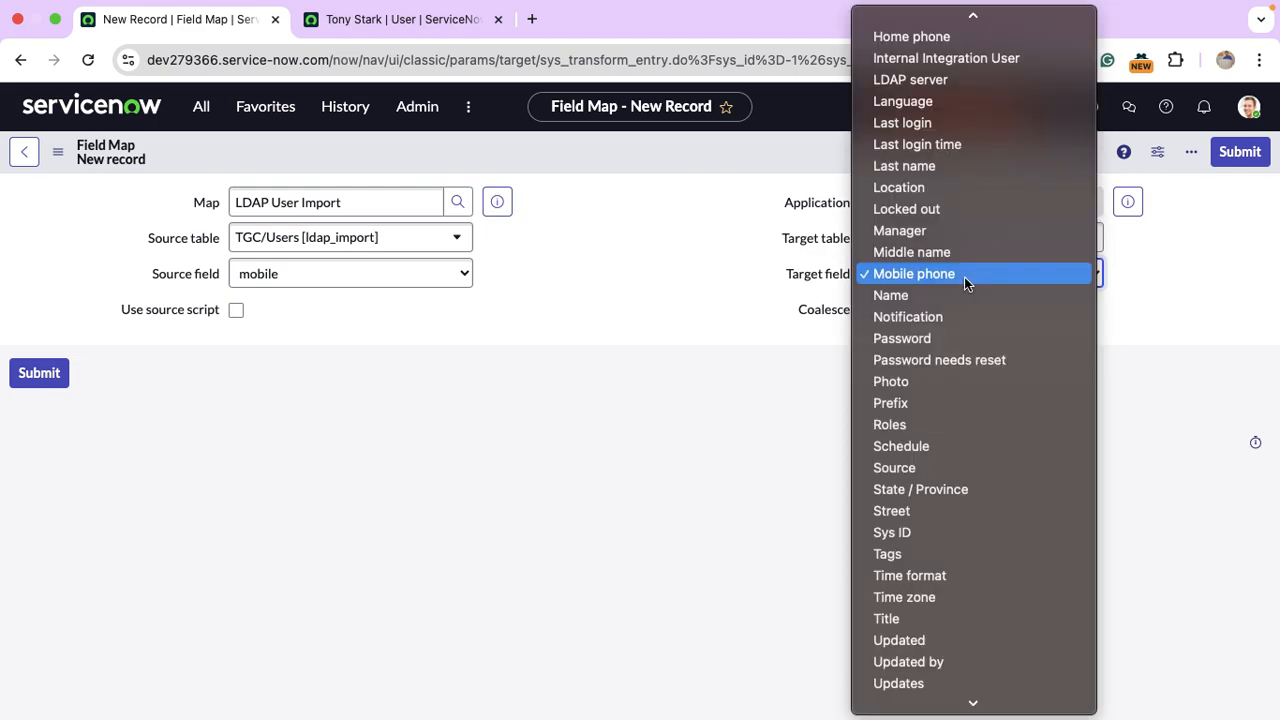
pyautogui.write('bus')
pyautogui.press('Escape')
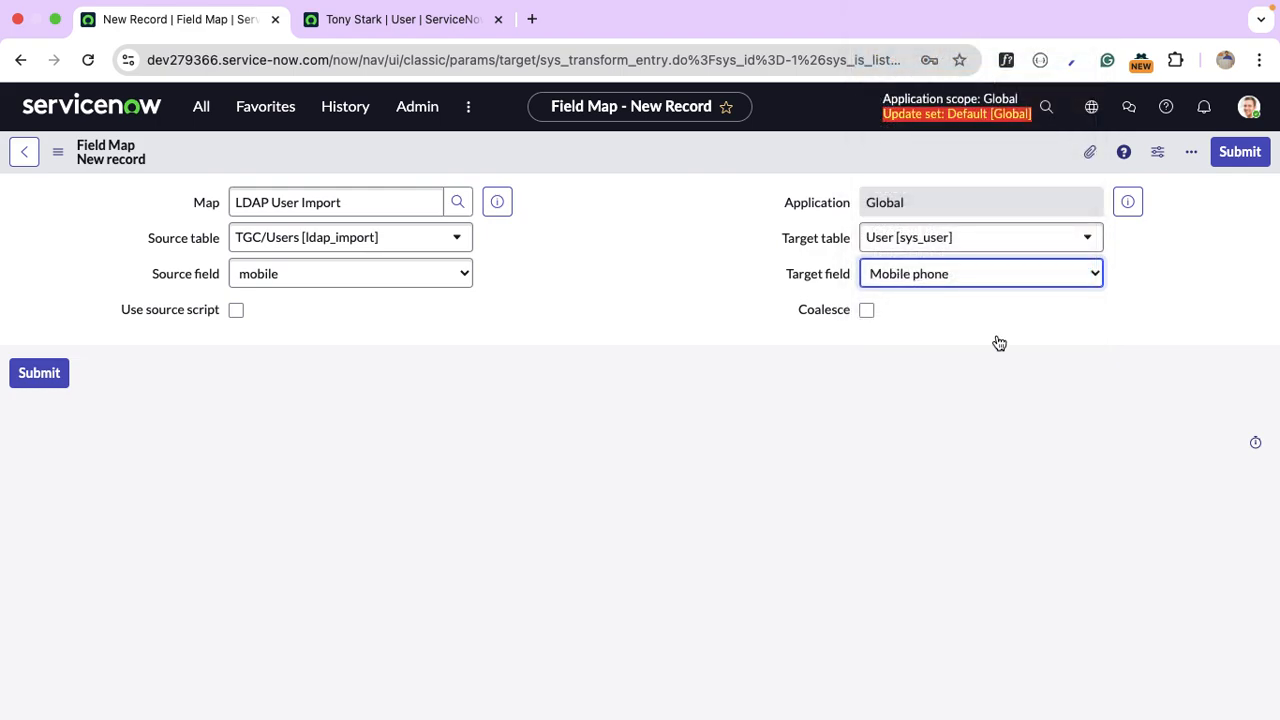
pyautogui.click(1249, 163)
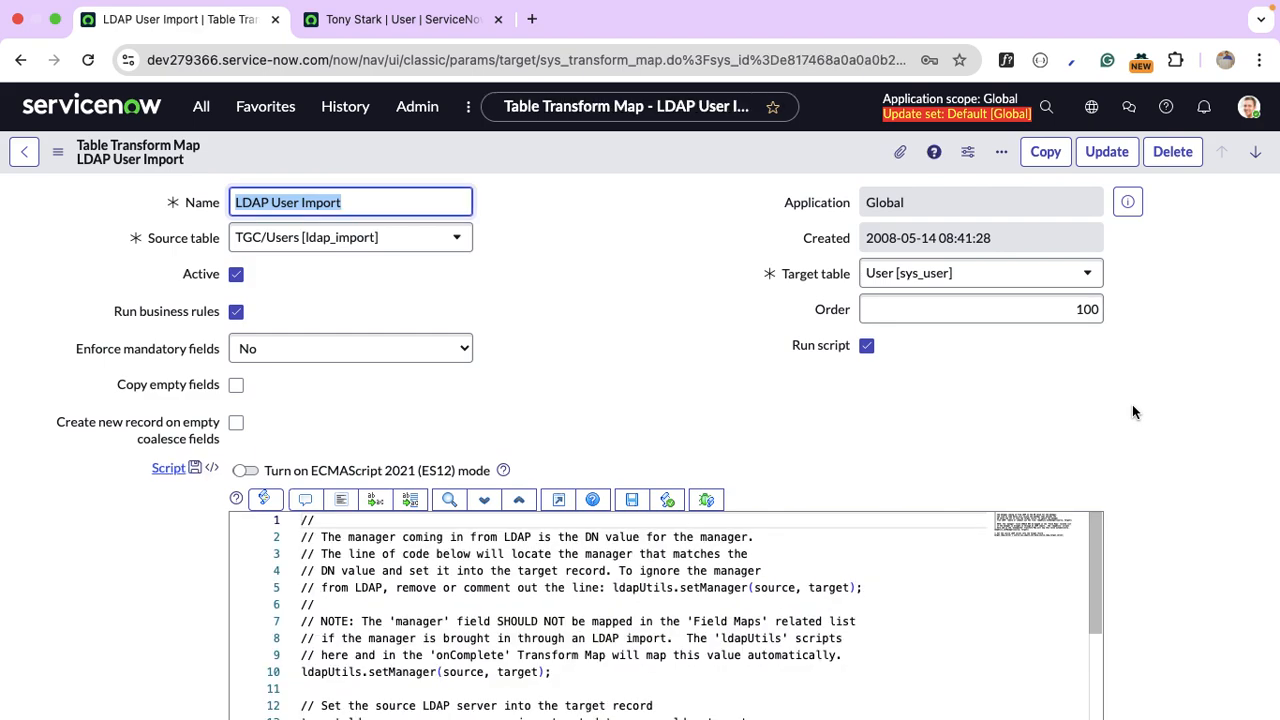
# Execute the TGC/Users Import scheduled load now and confirm execution EXE00001002 created import set ISET0010003.
pyautogui.click(201, 118)
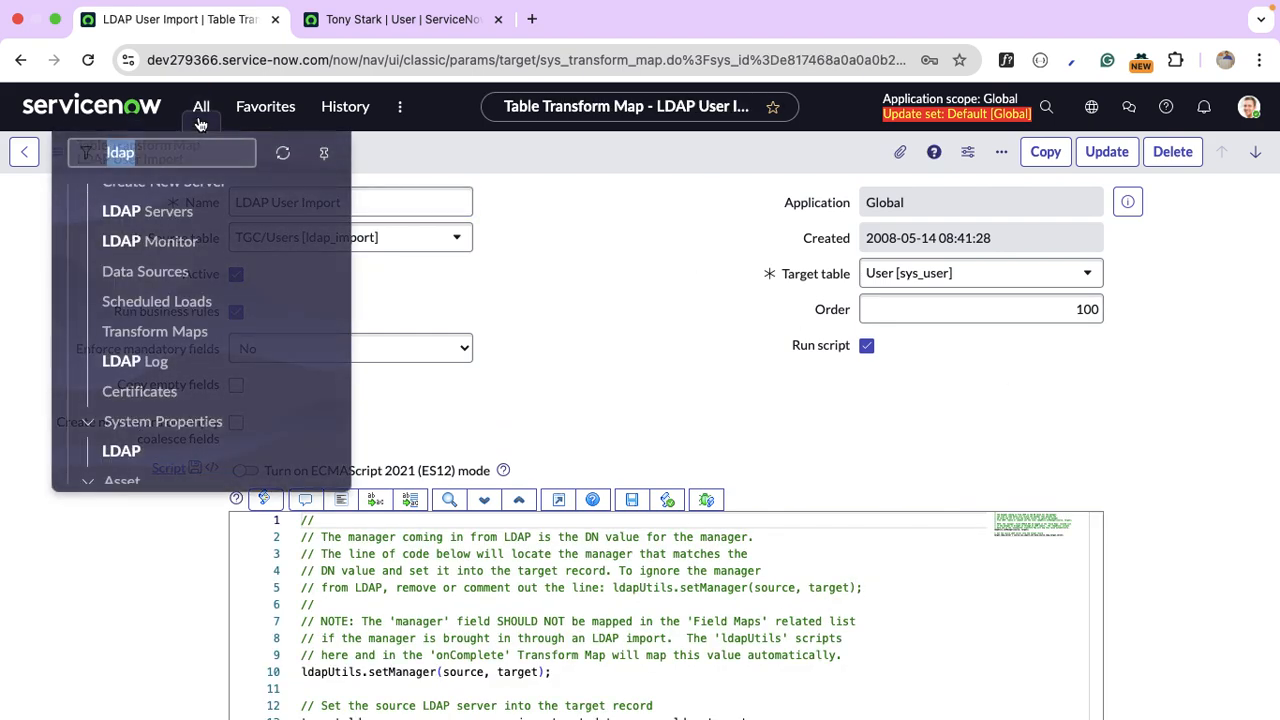
pyautogui.click(188, 298)
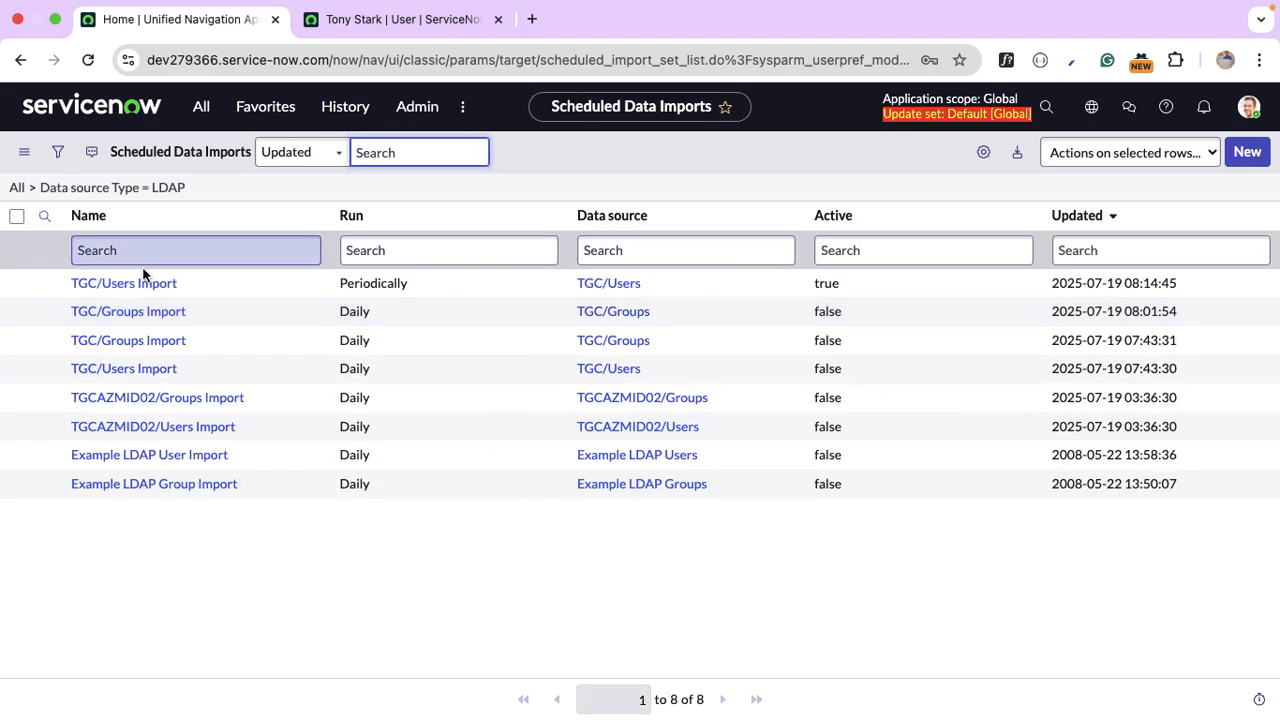
pyautogui.click(148, 284)
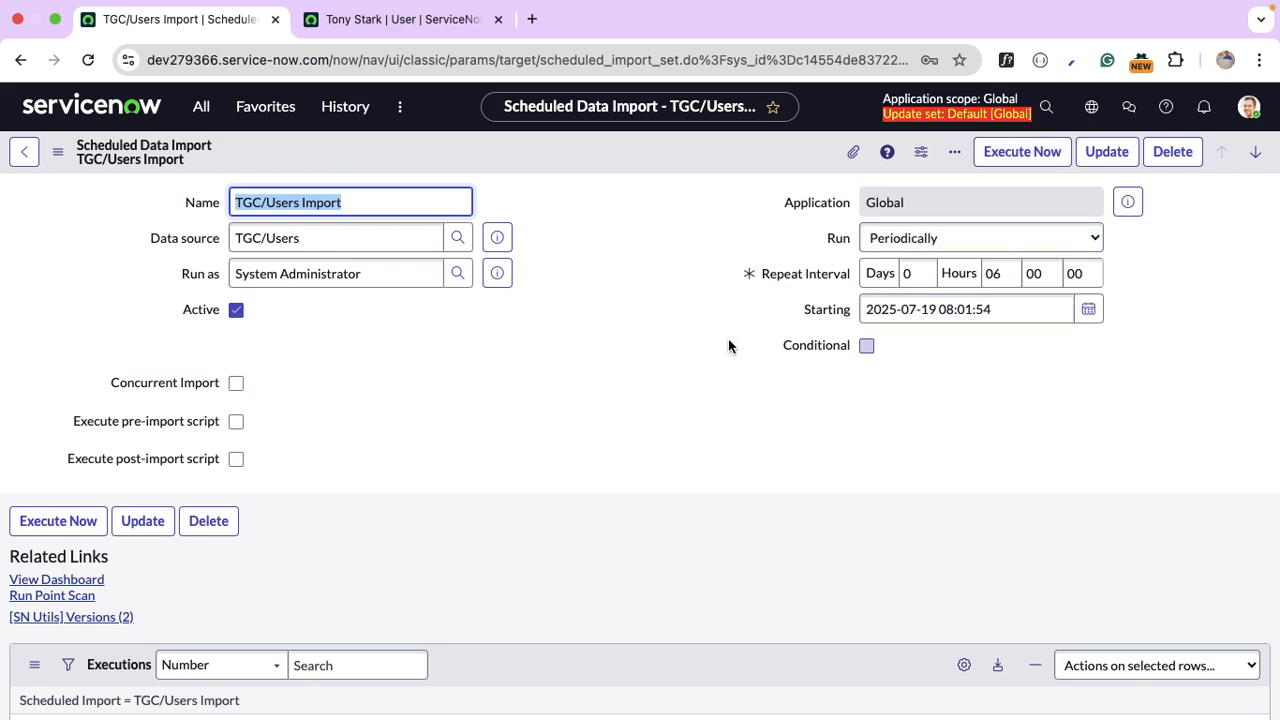
pyautogui.scroll(-2, 728, 336)
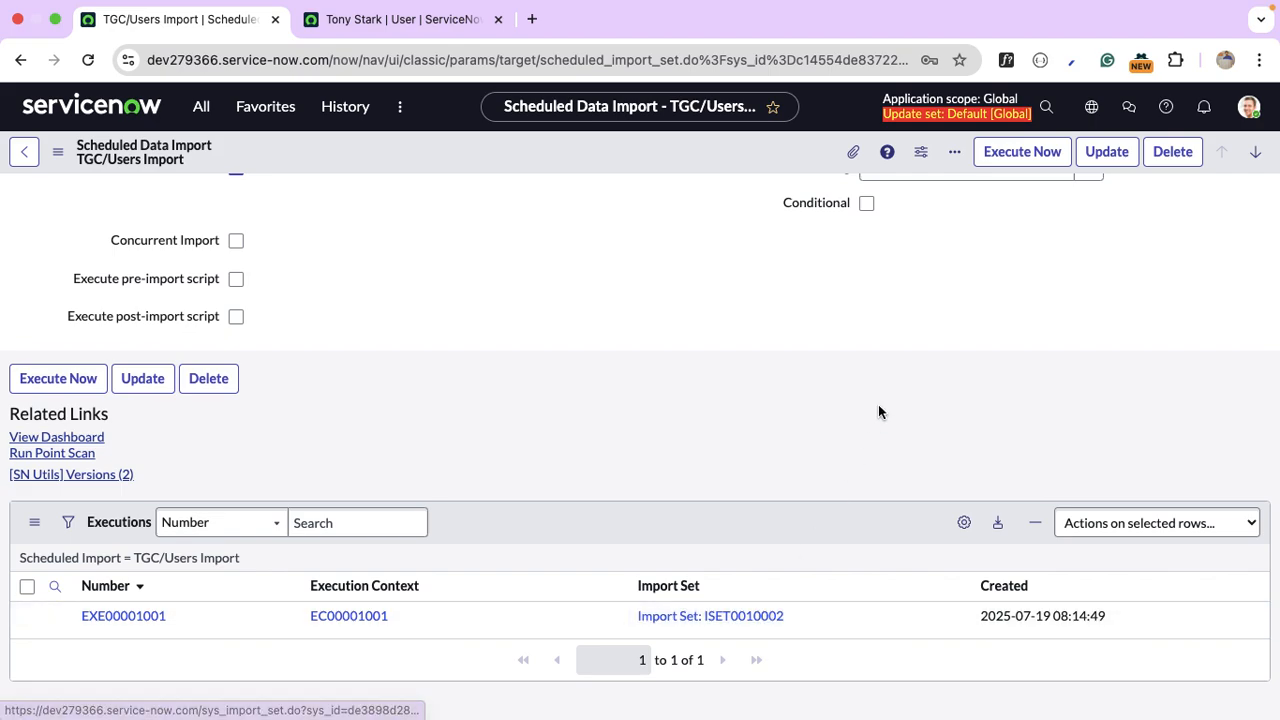
pyautogui.scroll(3, 878, 404)
pyautogui.click(1033, 152)
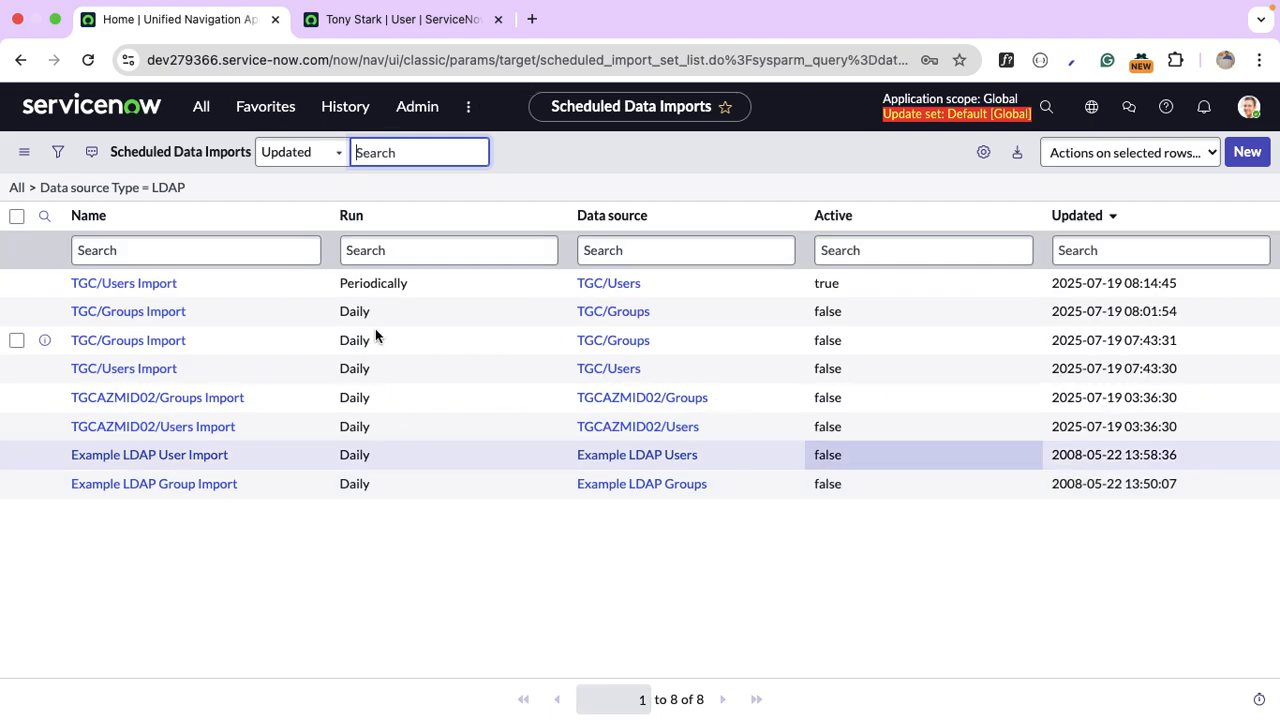
pyautogui.click(143, 285)
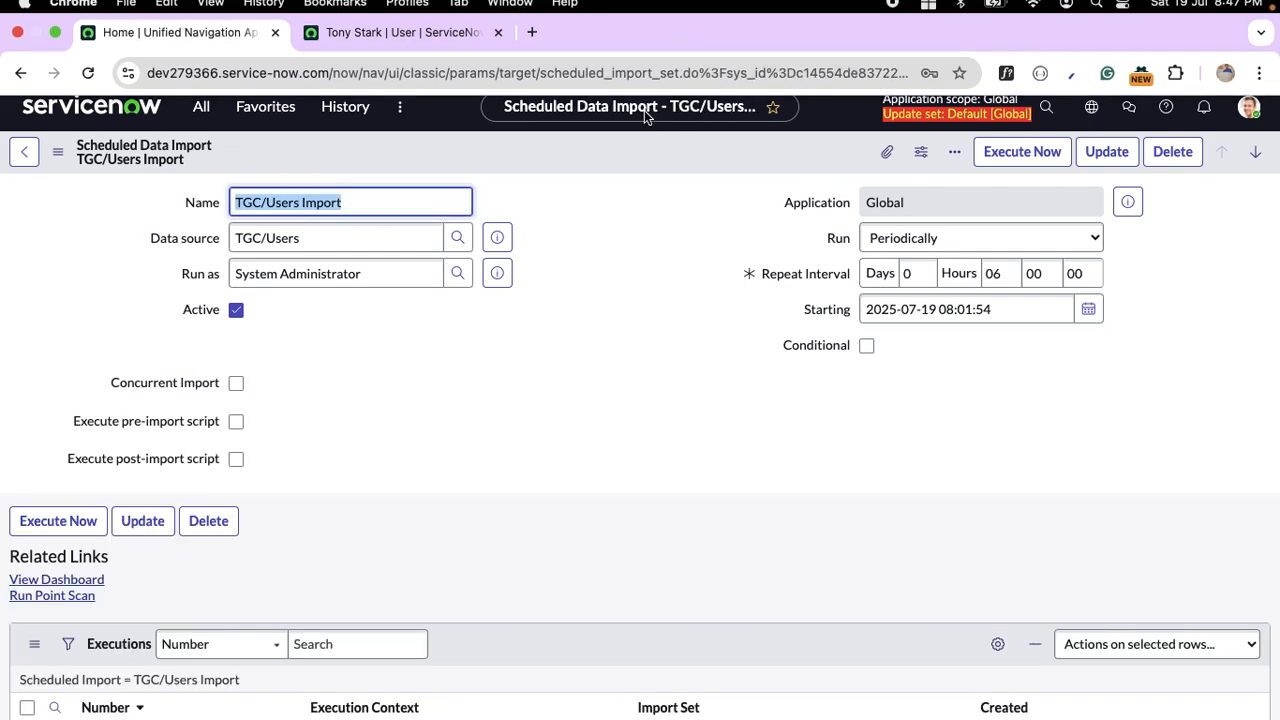
pyautogui.scroll(-3, 596, 372)
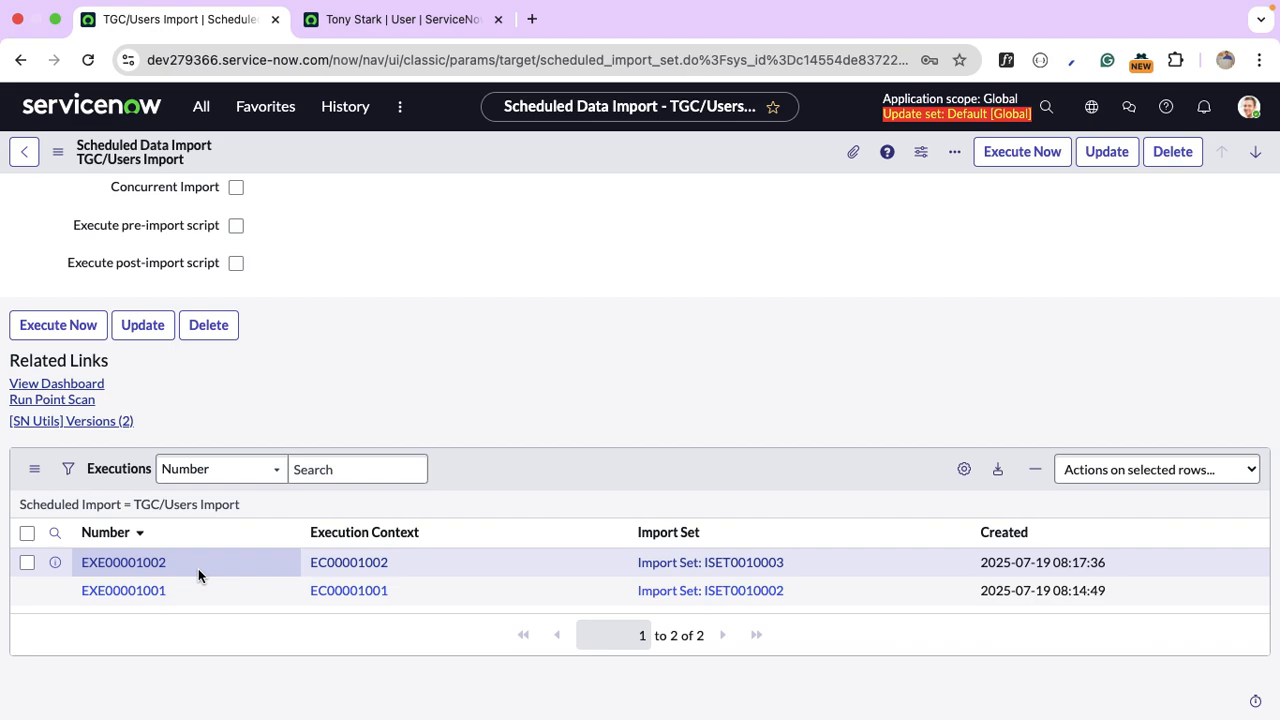
# Open import set ISET0010003 and review its run summary and rows: two users Updated, five Ignored.
pyautogui.click(745, 573)
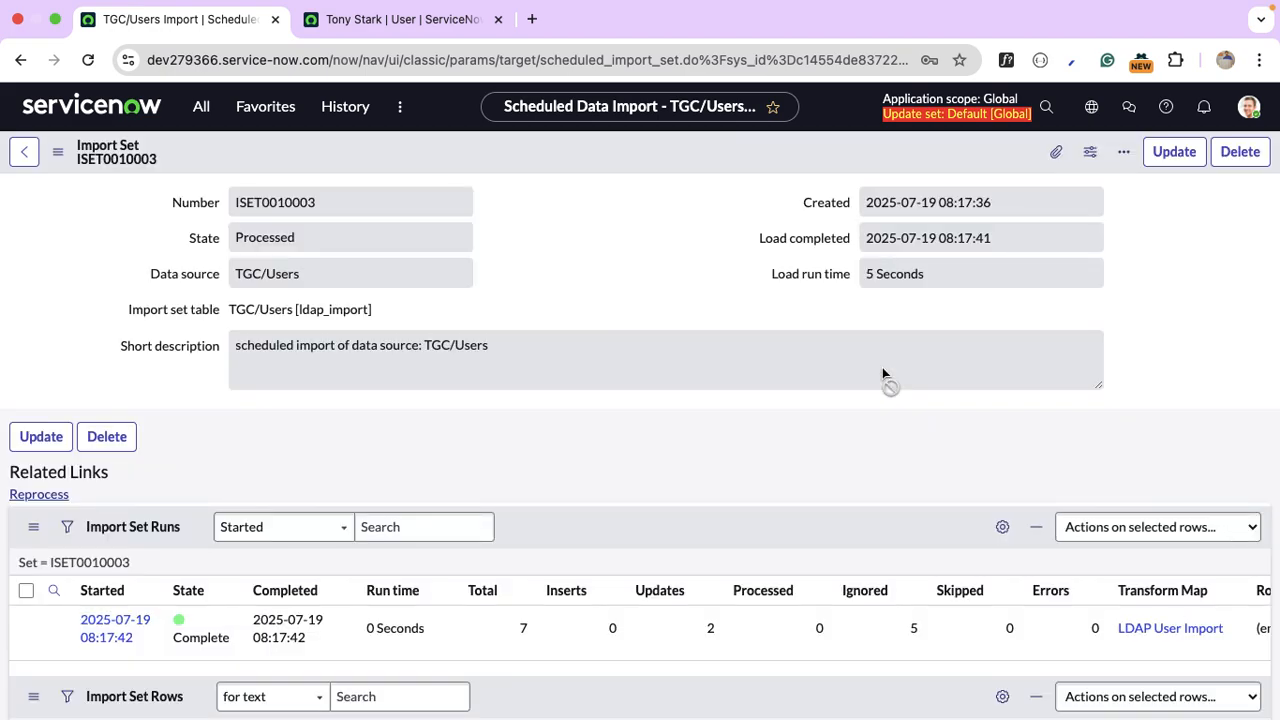
pyautogui.scroll(-2, 595, 457)
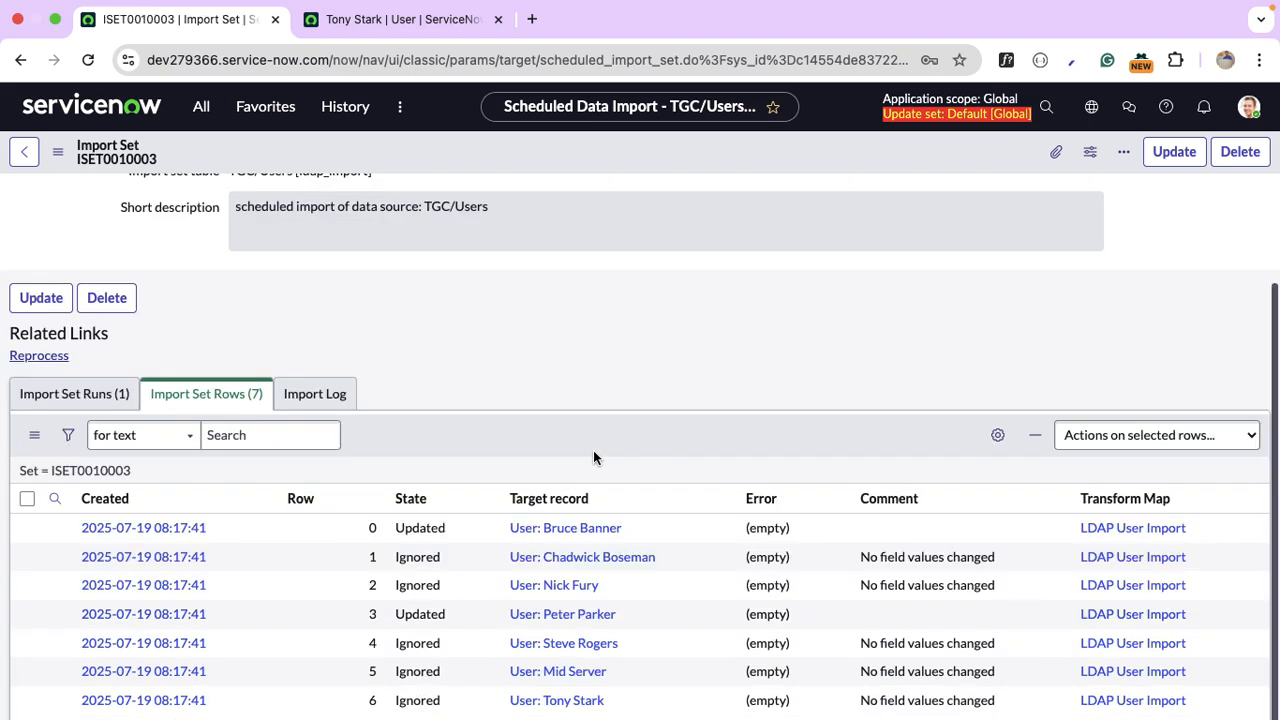
pyautogui.scroll(-2, 595, 457)
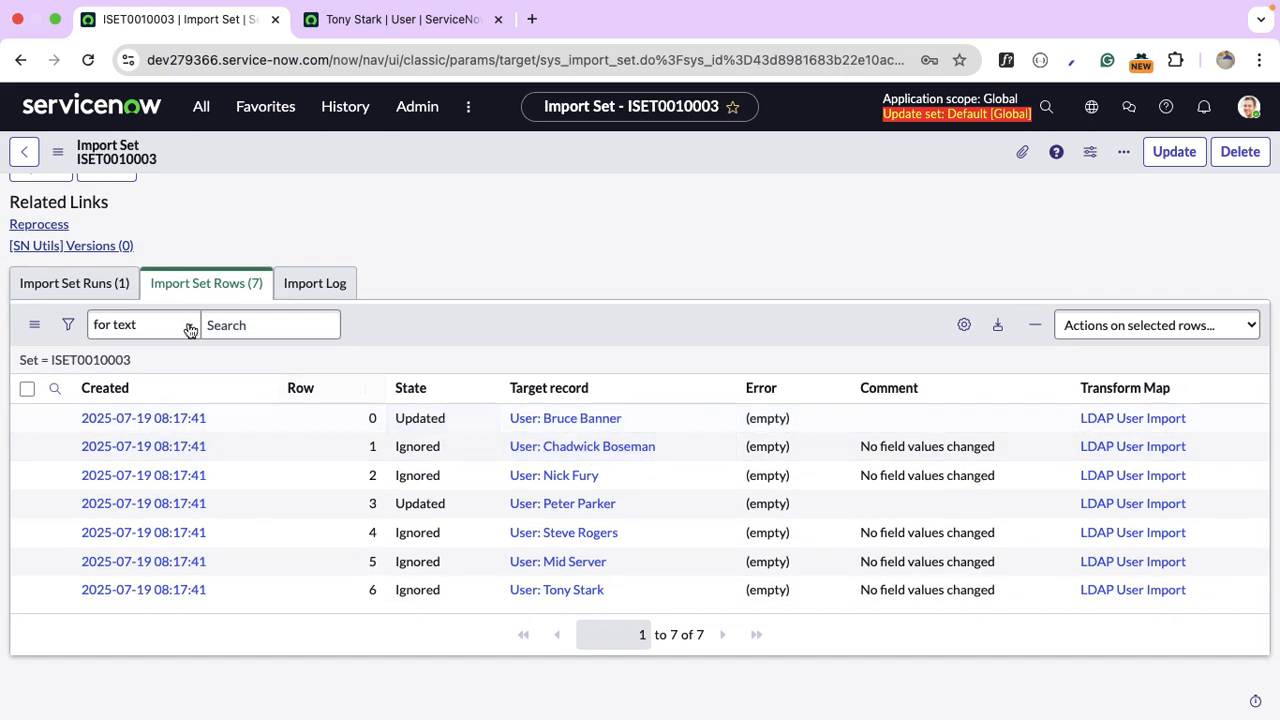
pyautogui.click(110, 285)
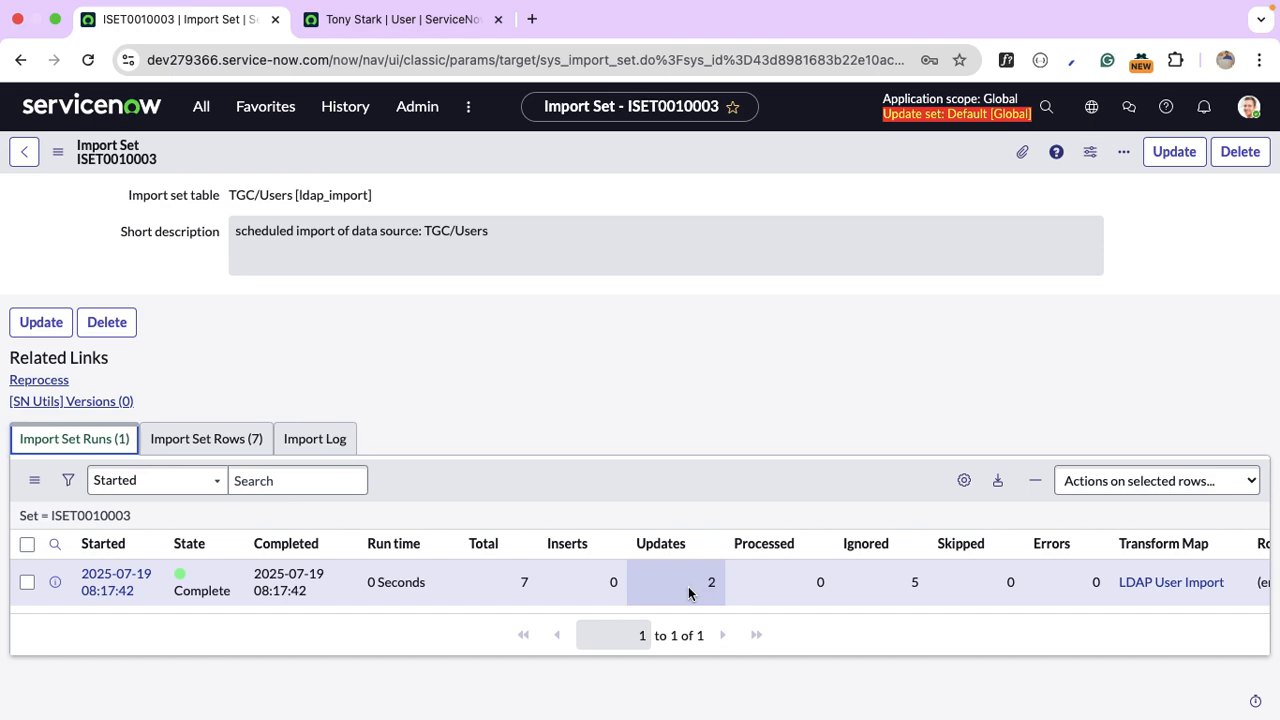
pyautogui.click(250, 452)
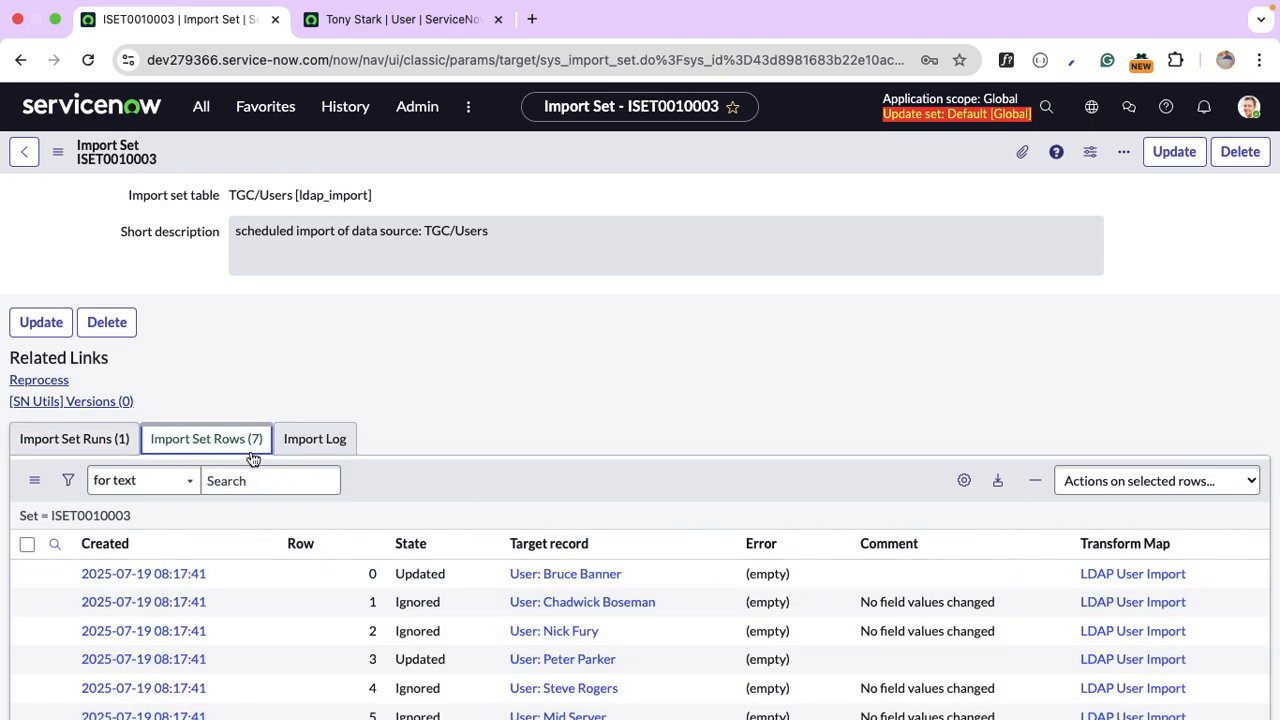
pyautogui.scroll(-3, 560, 434)
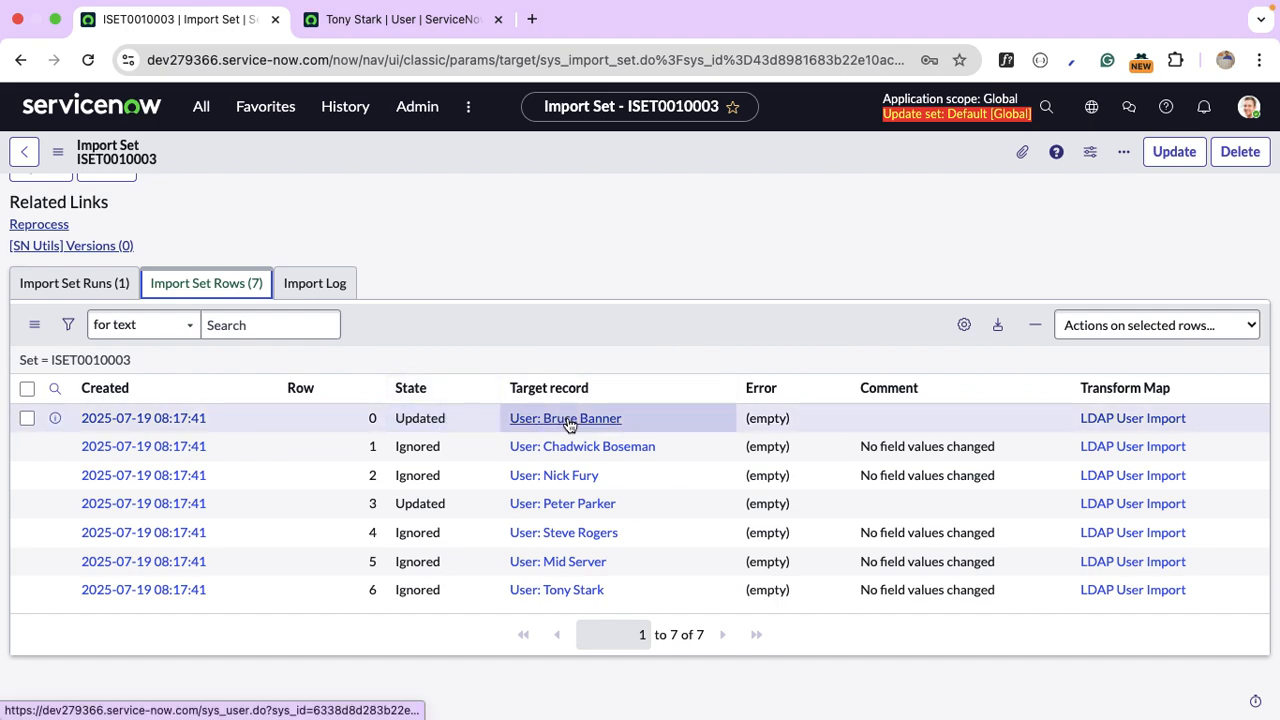
# Check the first updated user's record in a new tab for its business phone, then return to the rows.
pyautogui.keyDown('super'); pyautogui.click(567, 422); pyautogui.keyUp('super')
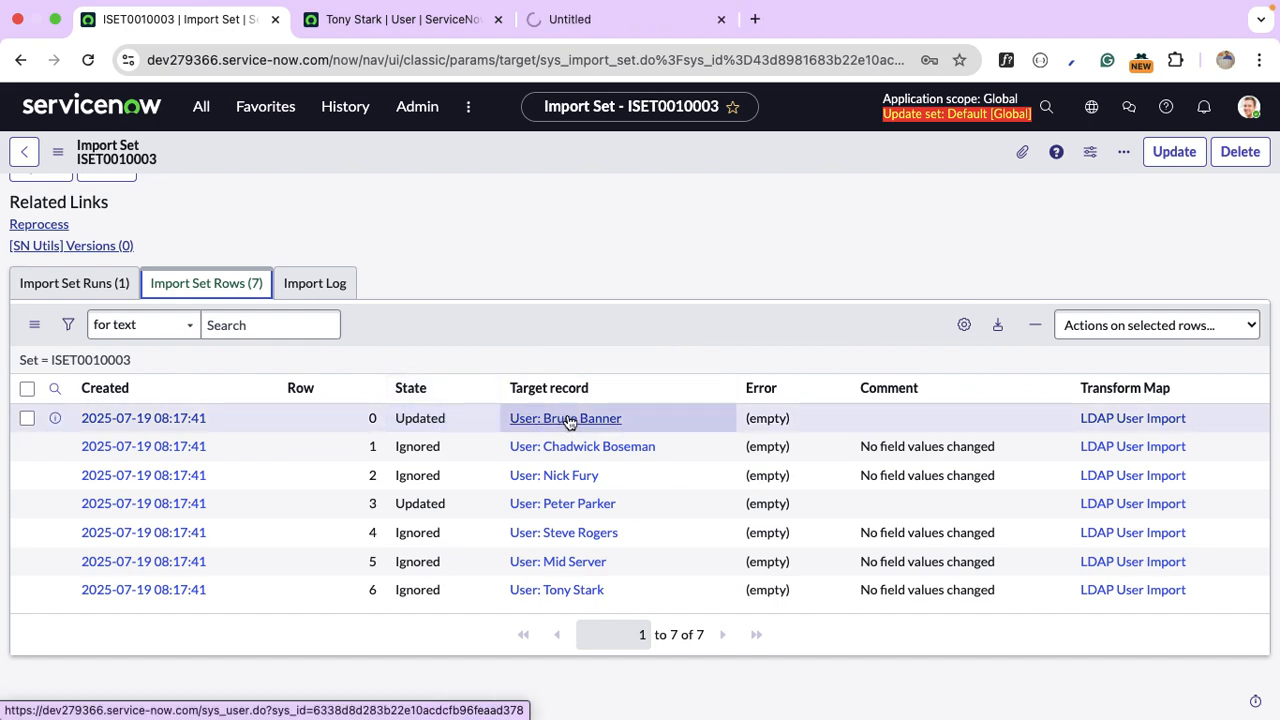
pyautogui.click(593, 37)
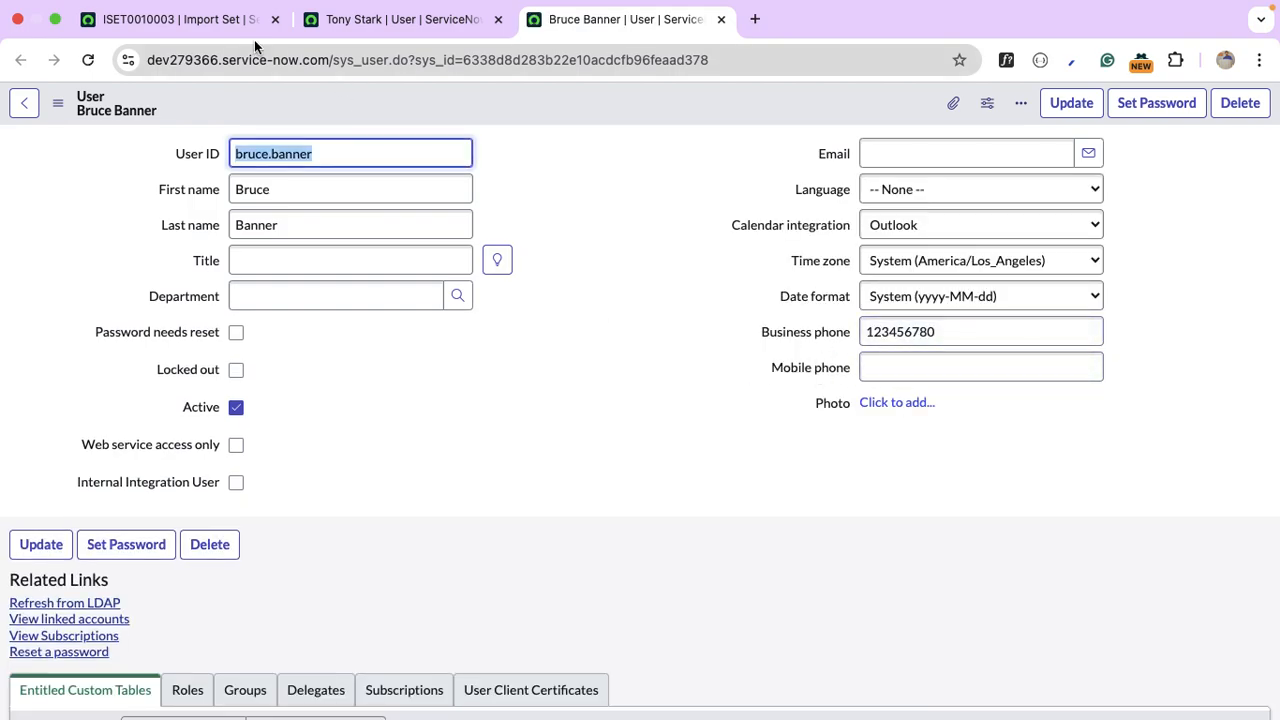
pyautogui.click(250, 20)
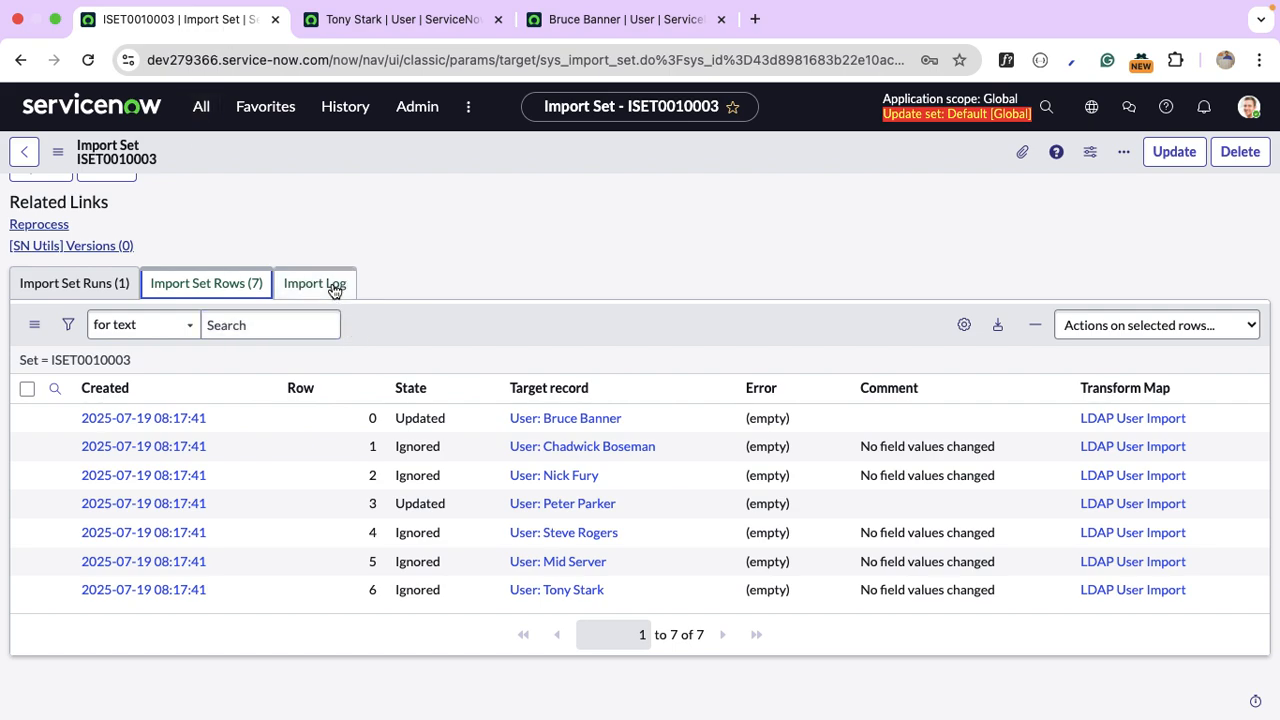
# Reopen the LDAP User Import transform map and review its eight field maps, including u_mobile to phone.
pyautogui.click(202, 110)
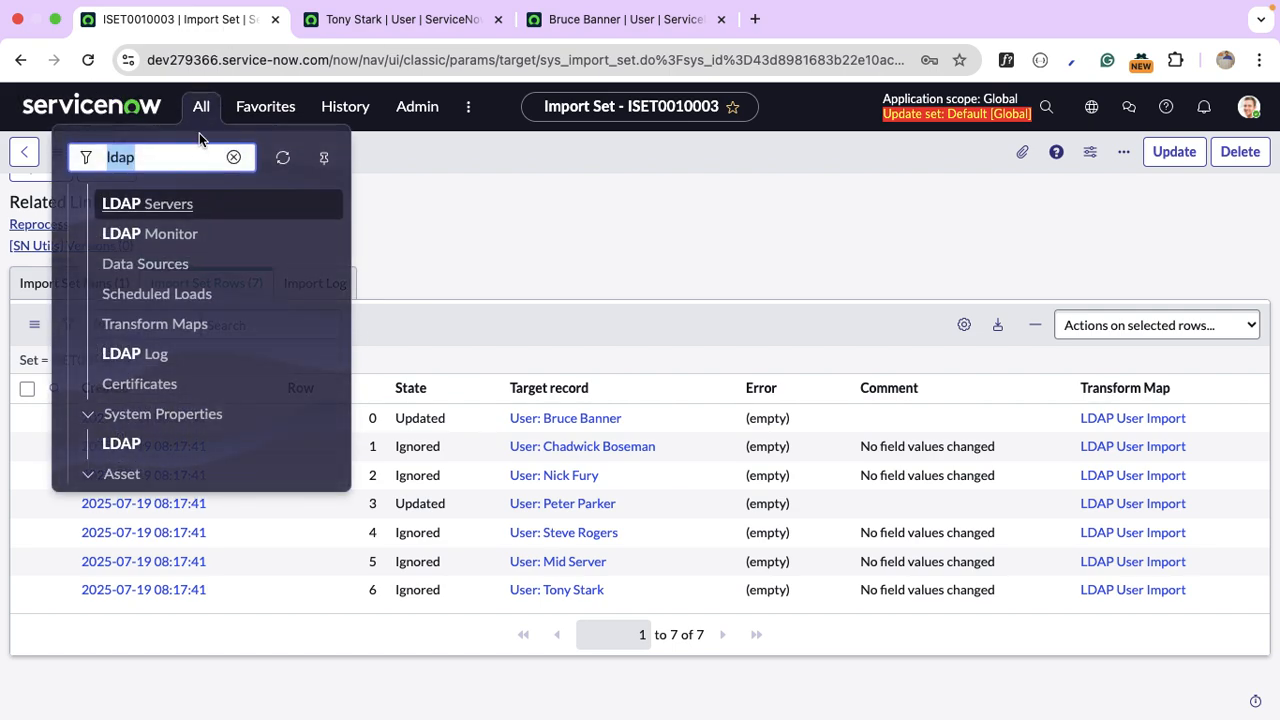
pyautogui.click(176, 324)
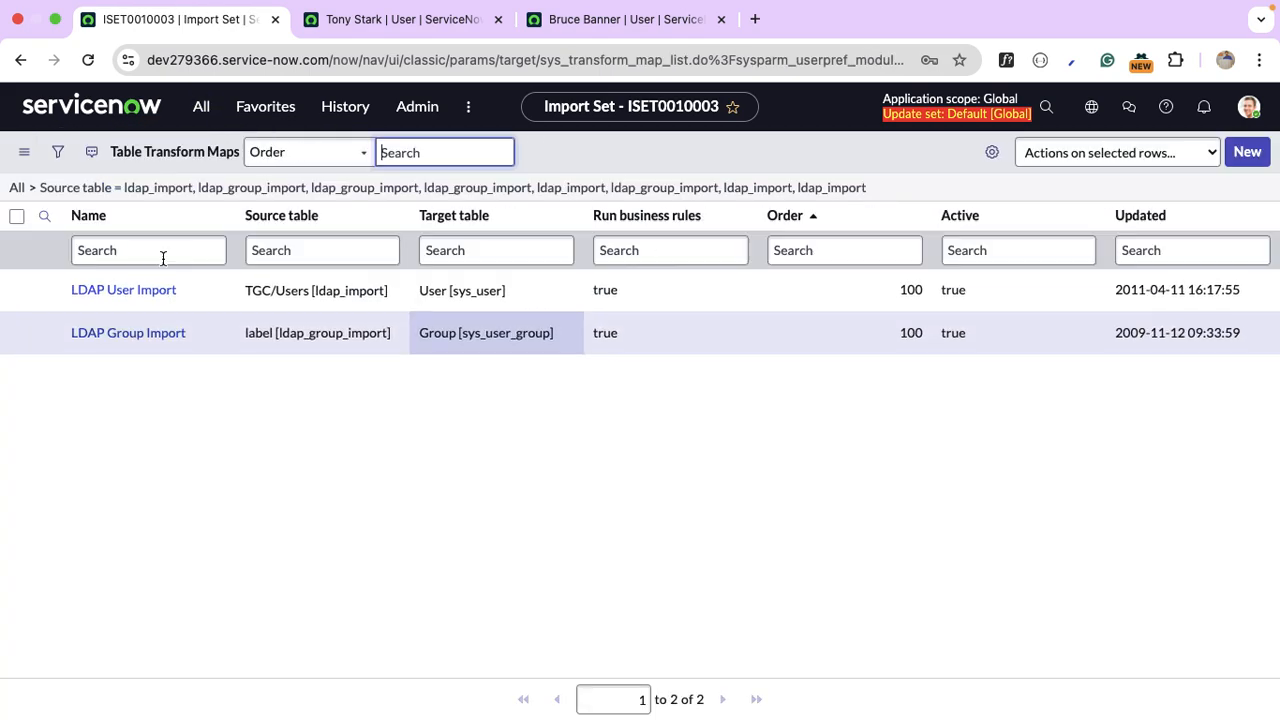
pyautogui.click(172, 291)
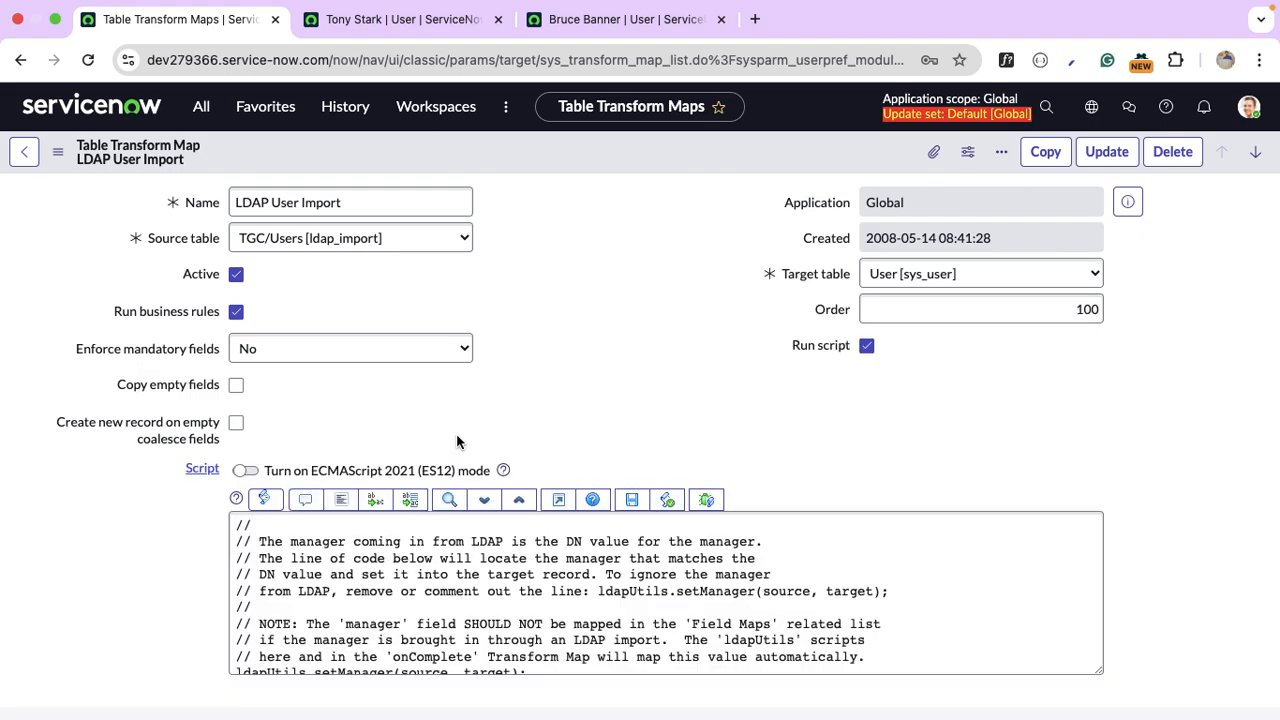
pyautogui.scroll(-15, 456, 433)
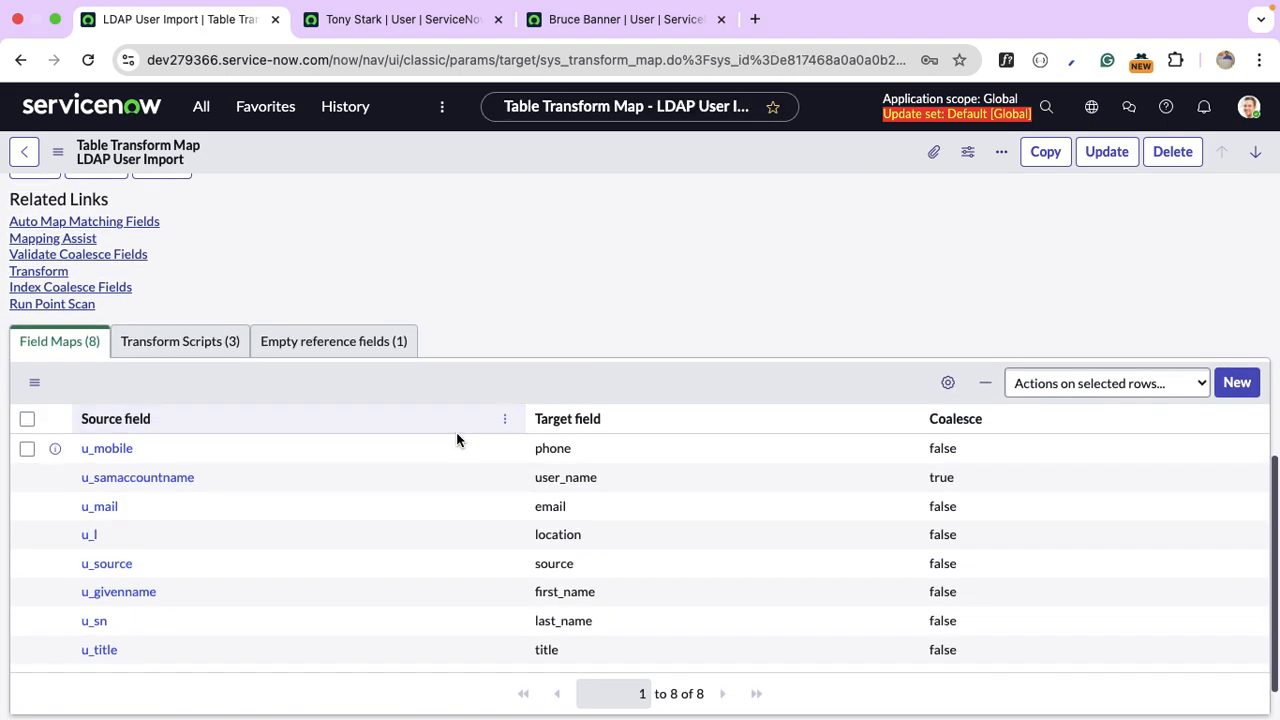
pyautogui.scroll(-1, 299, 453)
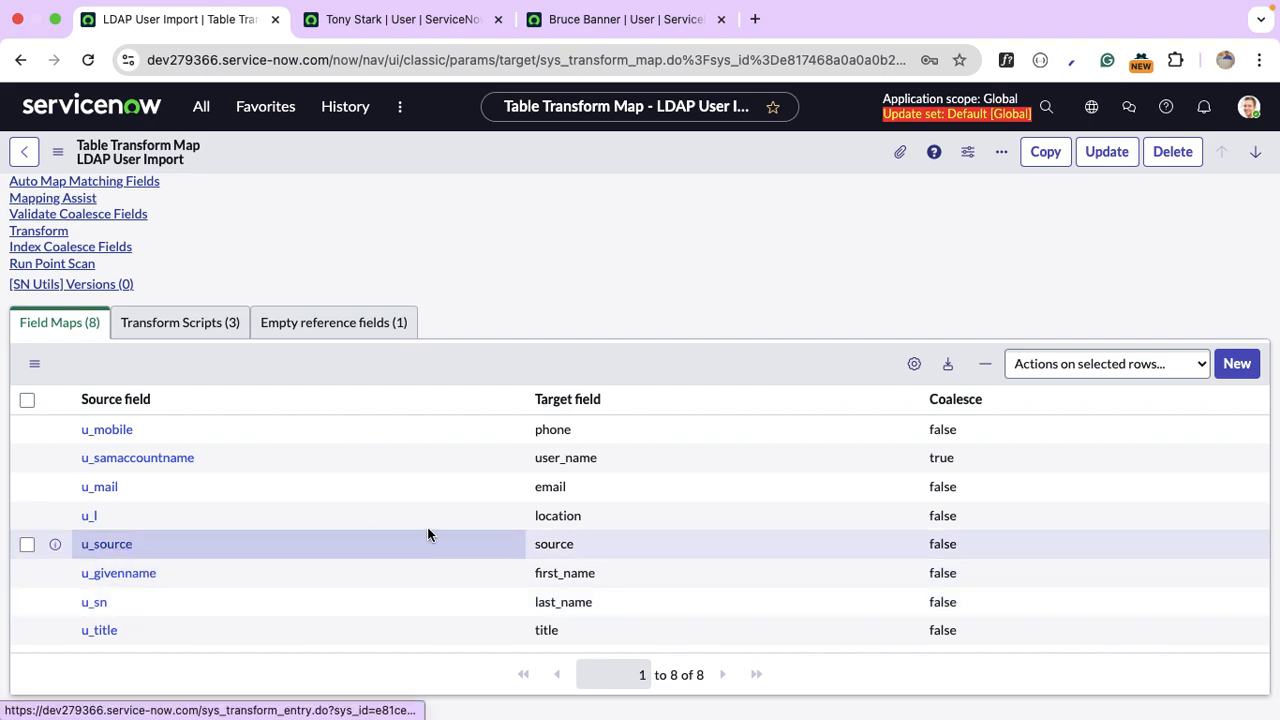
# View the updated user's record as XML and inspect its cut-off LDAP source value.
pyautogui.click(625, 19)
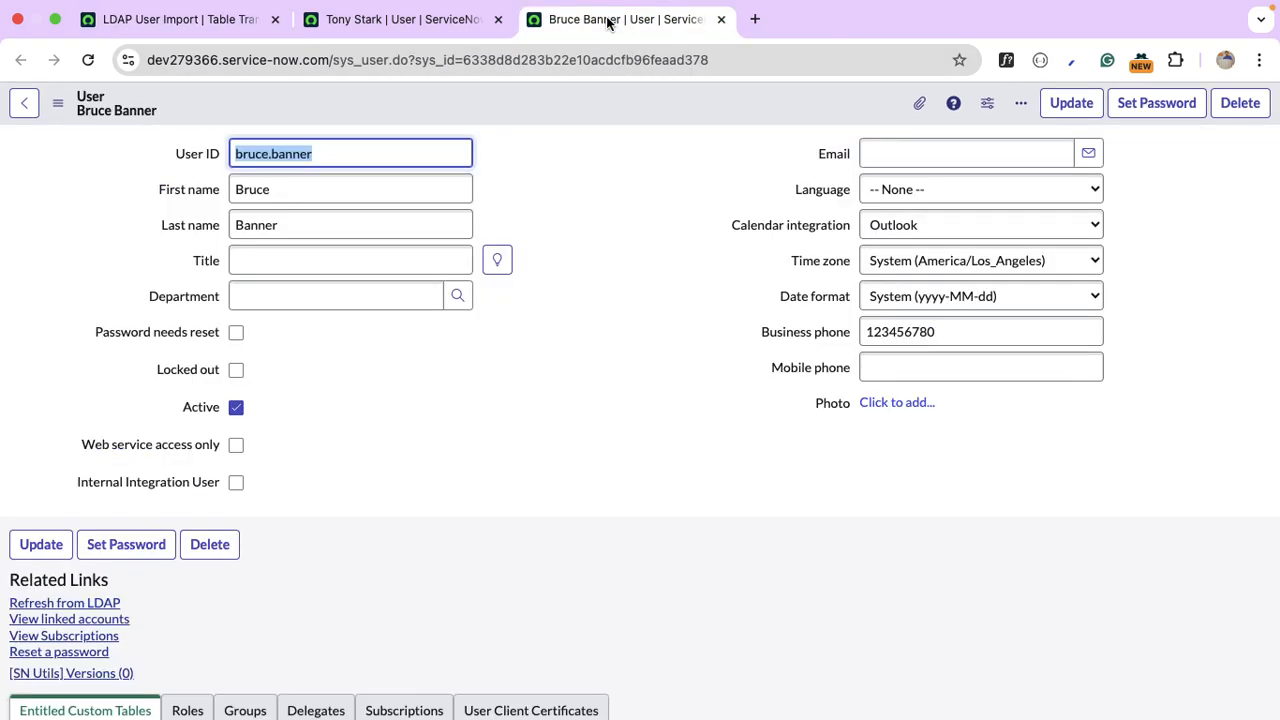
pyautogui.rightClick(531, 98)
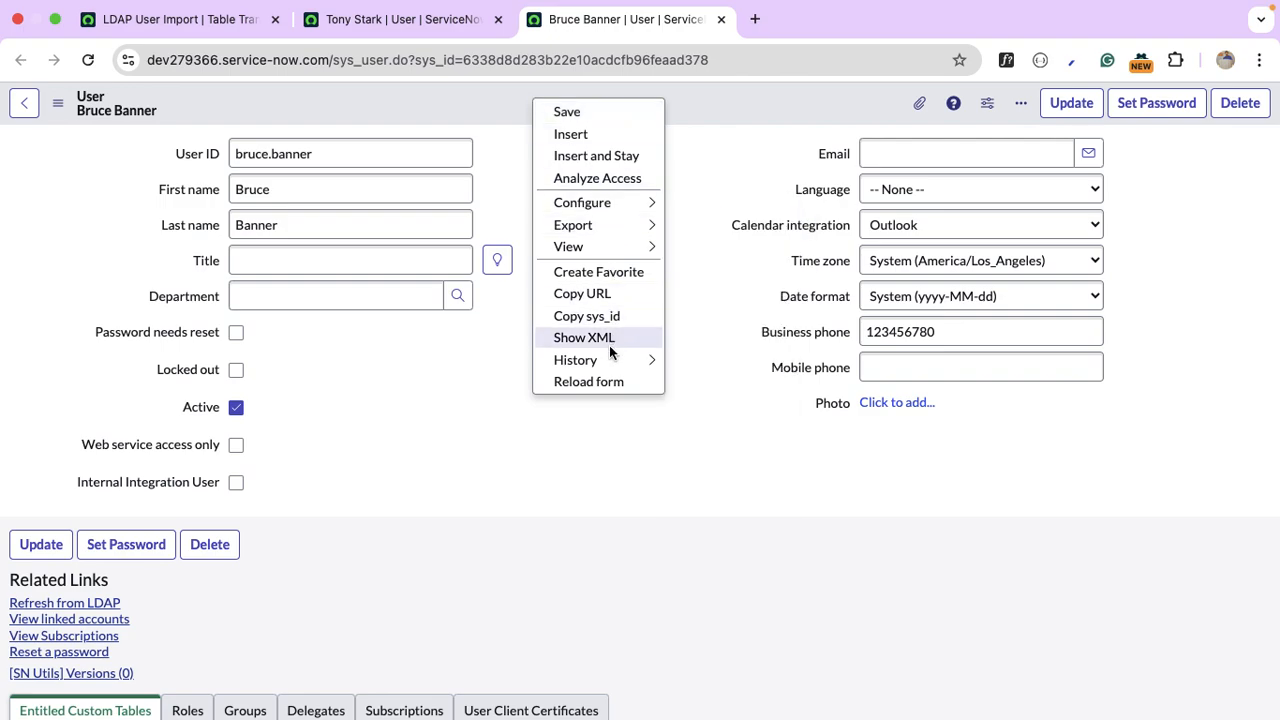
pyautogui.click(603, 343)
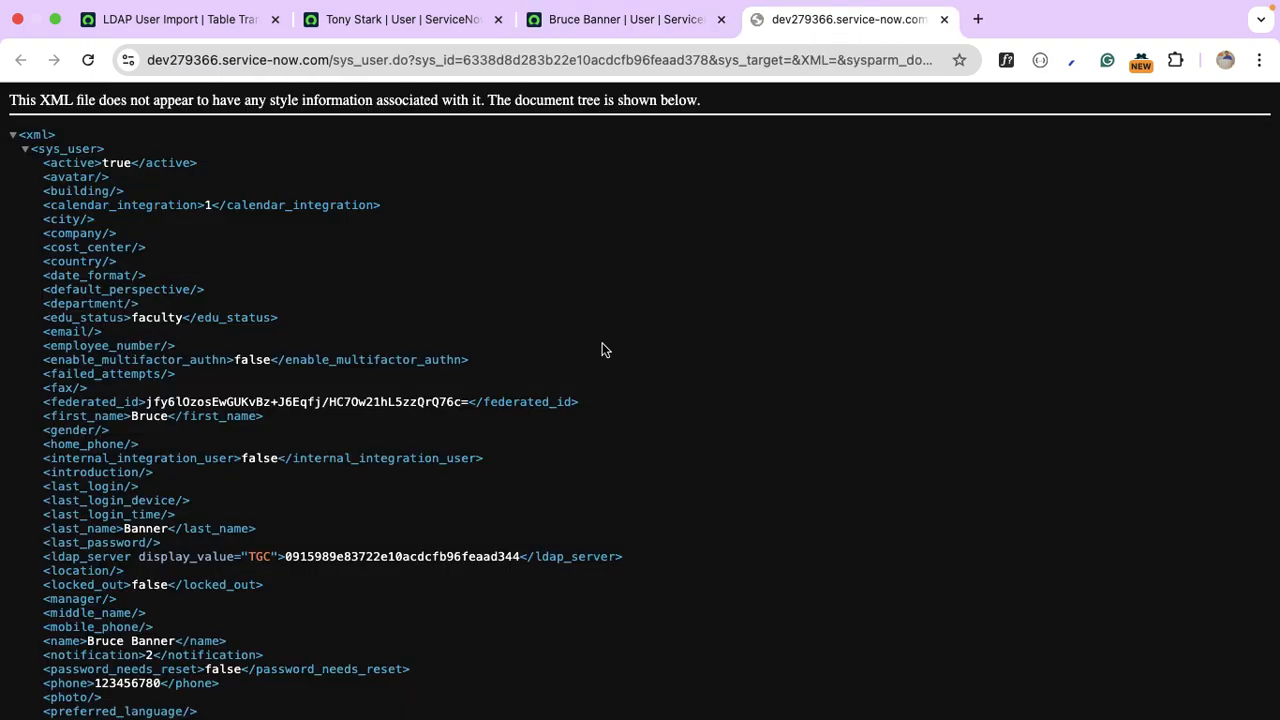
pyautogui.press('super+f')
pyautogui.write('source')
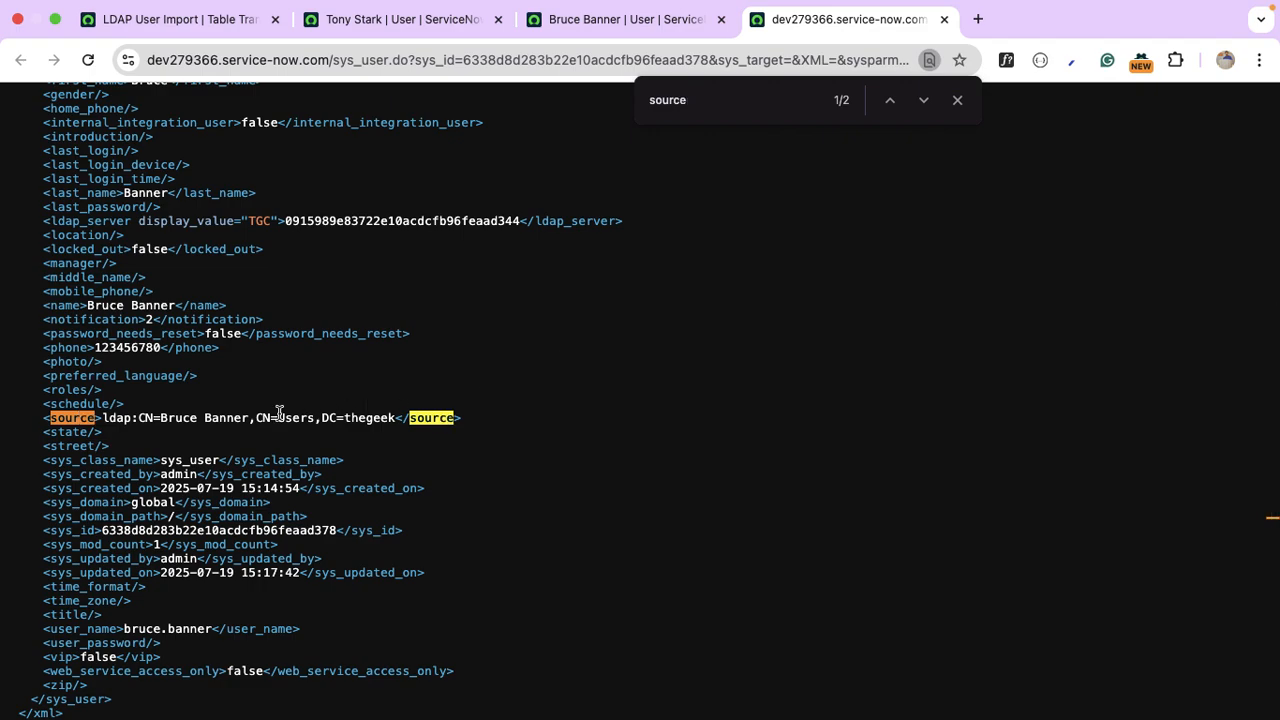
pyautogui.moveTo(107, 418); pyautogui.dragTo(320, 422)
pyautogui.click(238, 431)
pyautogui.moveTo(400, 421); pyautogui.dragTo(78, 399)
pyautogui.click(673, 281)
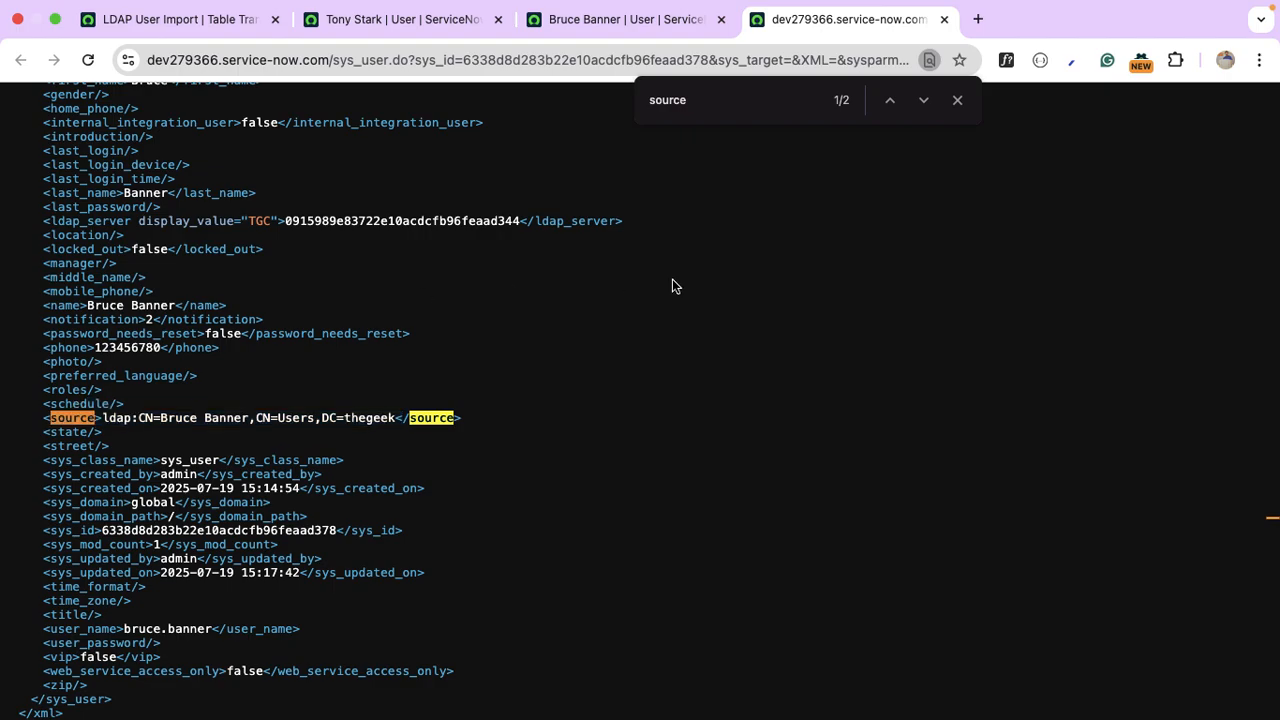
# Close the XML view and user record, returning to the LDAP User Import transform map.
pyautogui.click(943, 20)
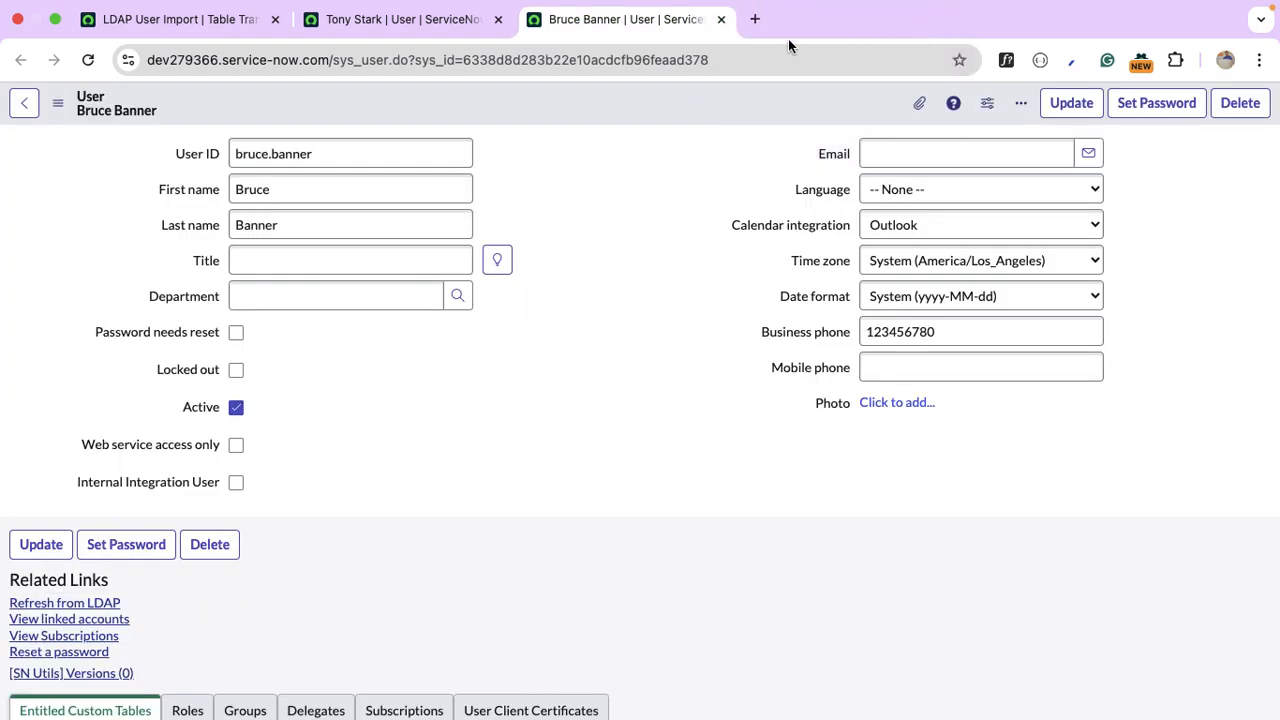
pyautogui.click(721, 19)
pyautogui.click(165, 19)
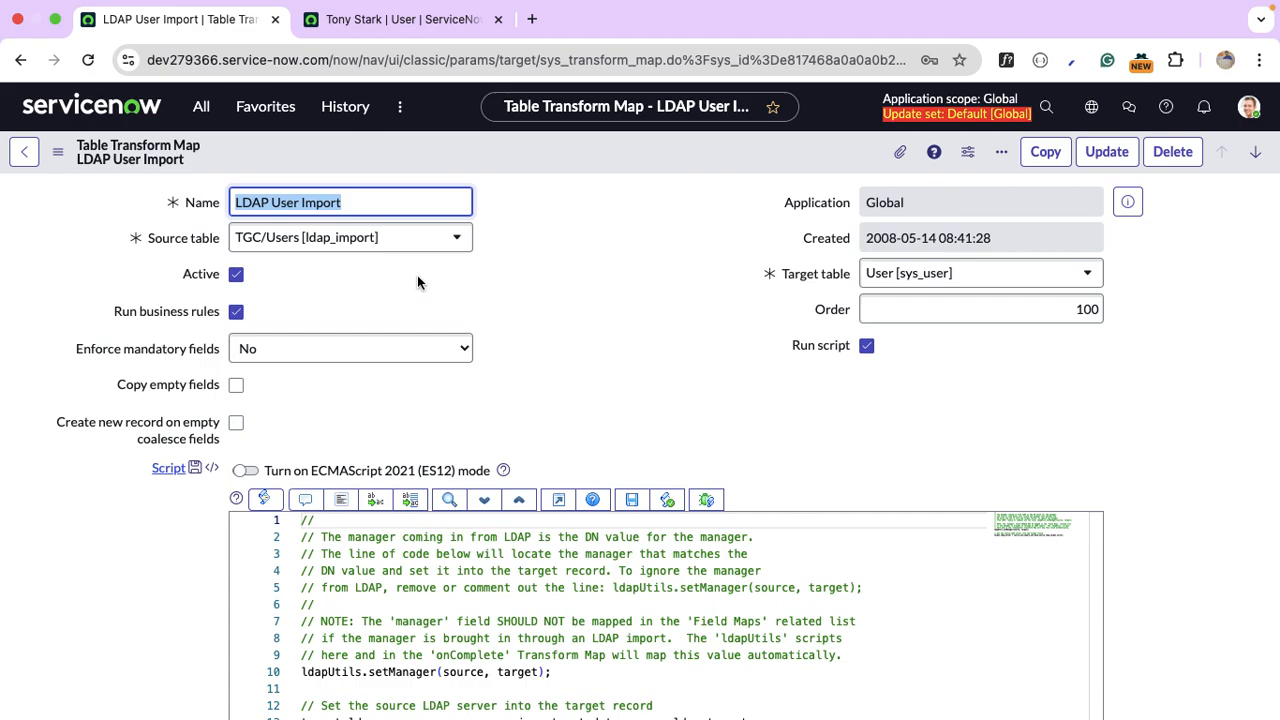
# Open ldap_import.CONFIG and list the table's 61 dictionary entries down to u_source.
pyautogui.scroll(-7, 418, 290)
pyautogui.scroll(7, 418, 281)
pyautogui.click(204, 106)
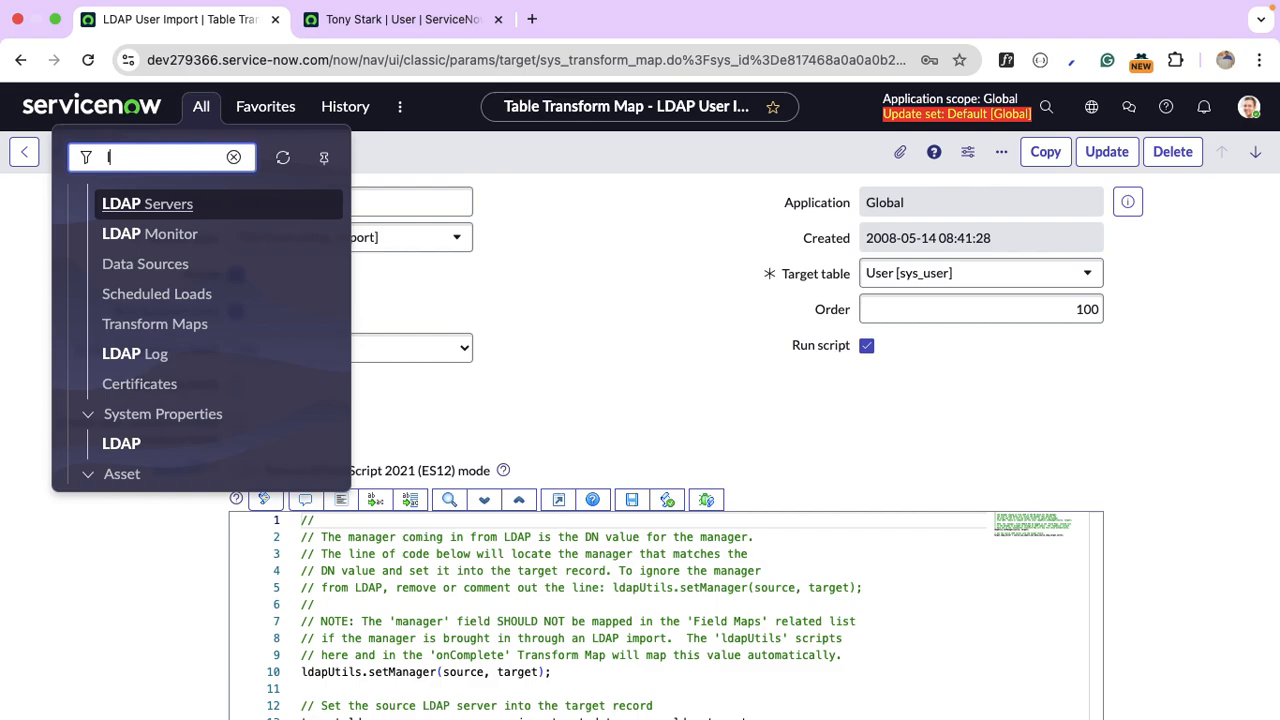
pyautogui.write('ldap_impor')
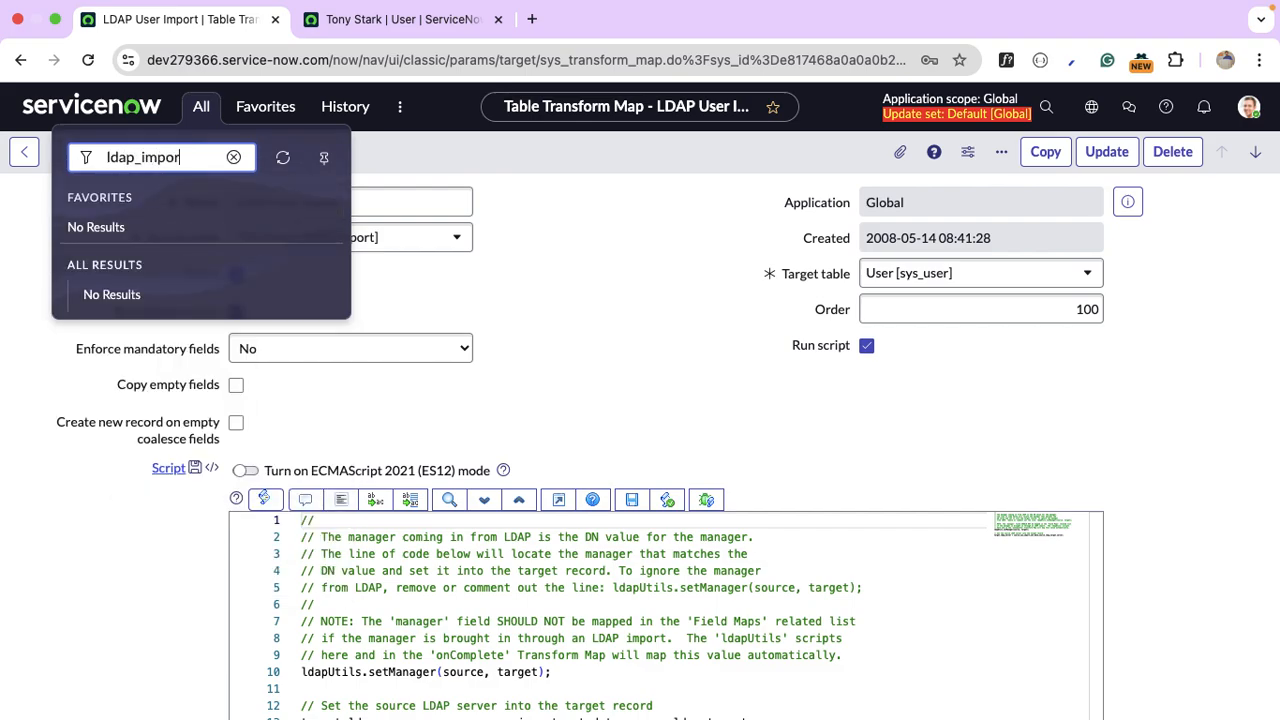
pyautogui.write('t.CONF')
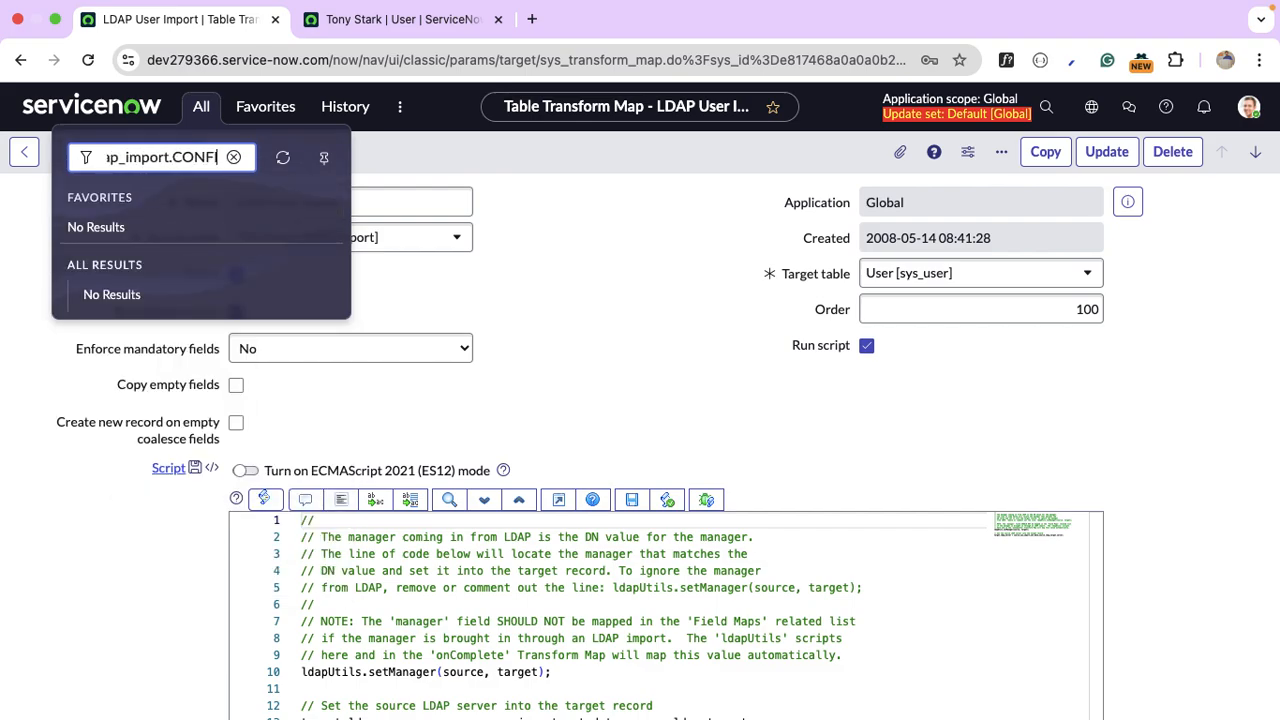
pyautogui.write('IG')
pyautogui.press('Return')
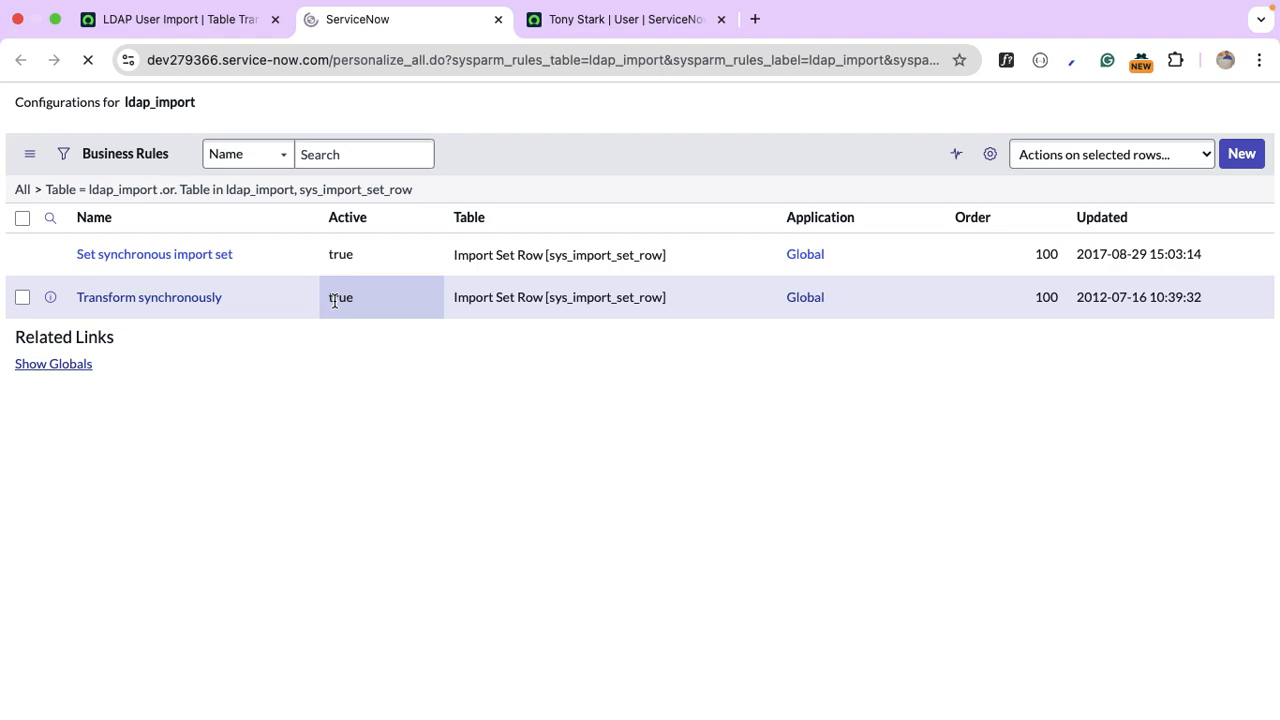
pyautogui.click(454, 189)
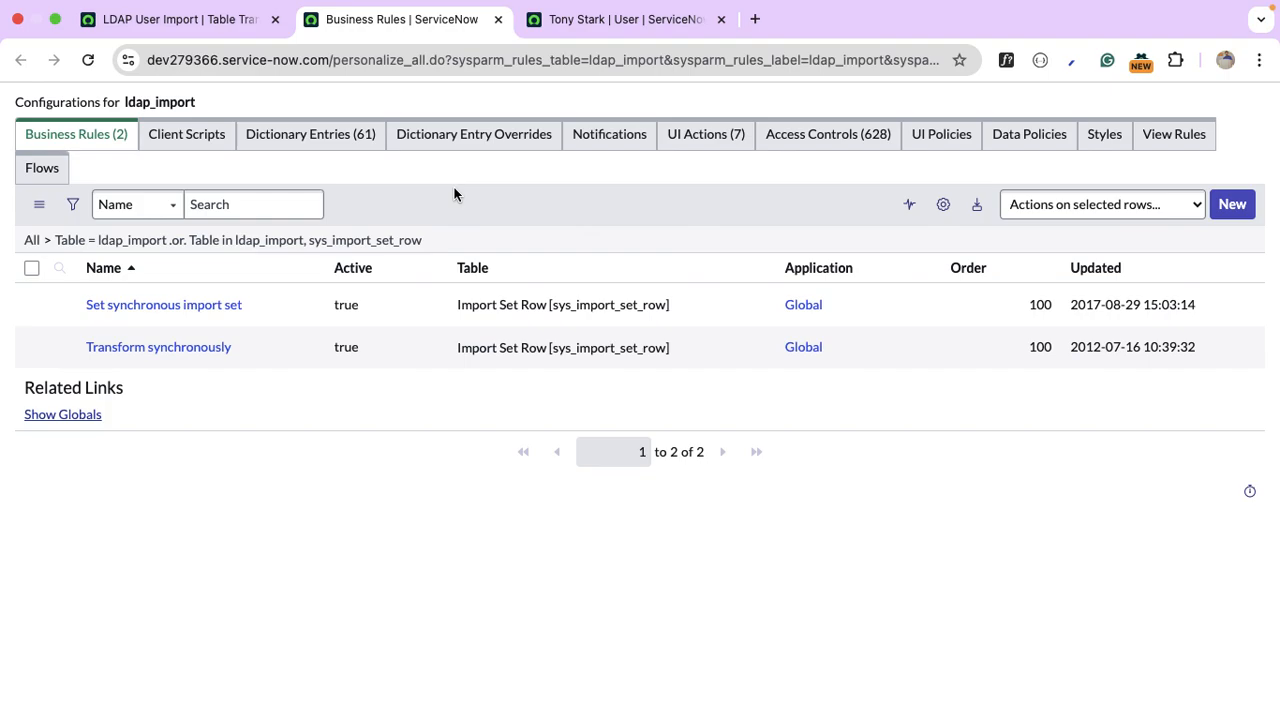
pyautogui.click(314, 137)
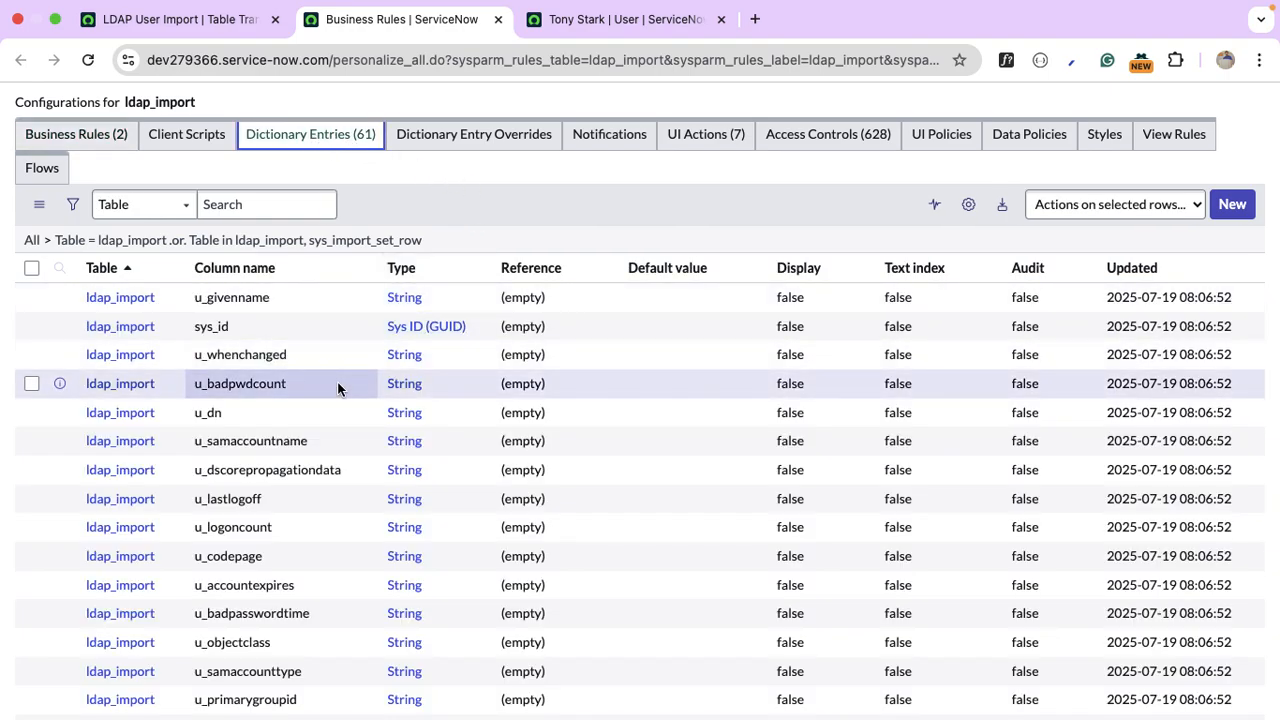
pyautogui.scroll(-1, 338, 388)
pyautogui.scroll(-2, 338, 388)
pyautogui.scroll(-2, 337, 389)
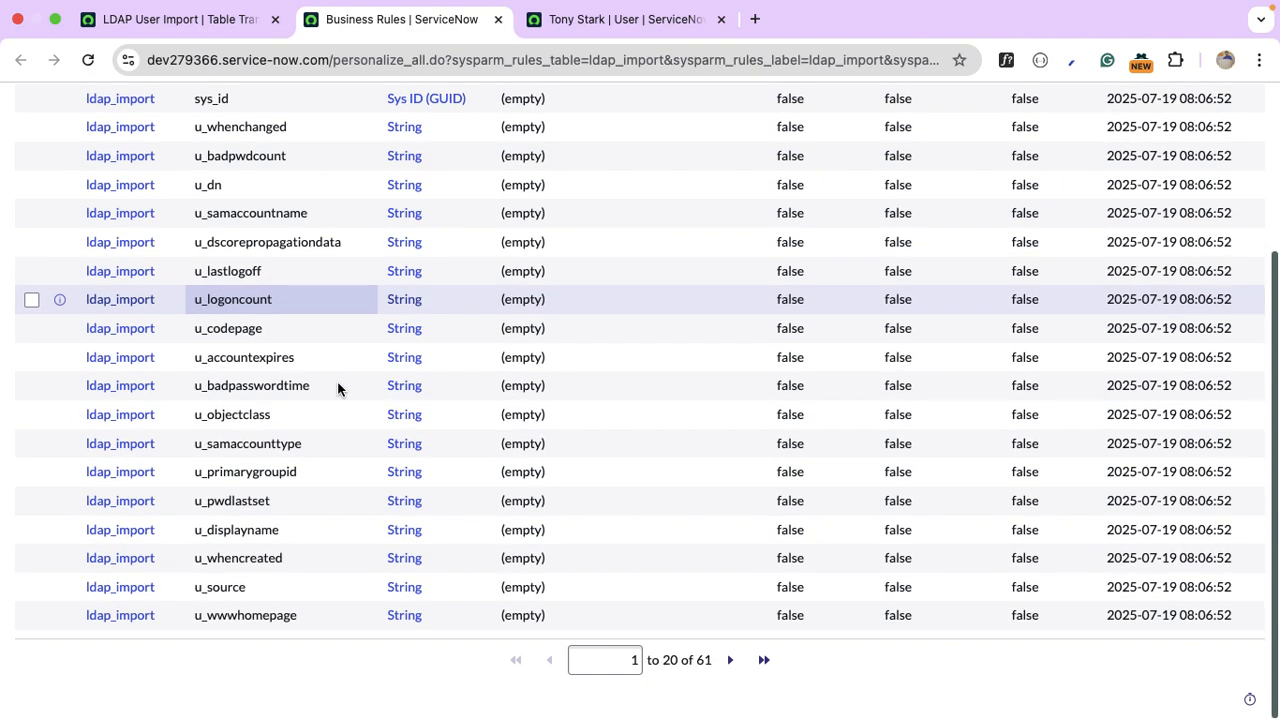
# Change the ldap_import u_source max length from 40 to 200 and save the dictionary entry.
pyautogui.click(128, 590)
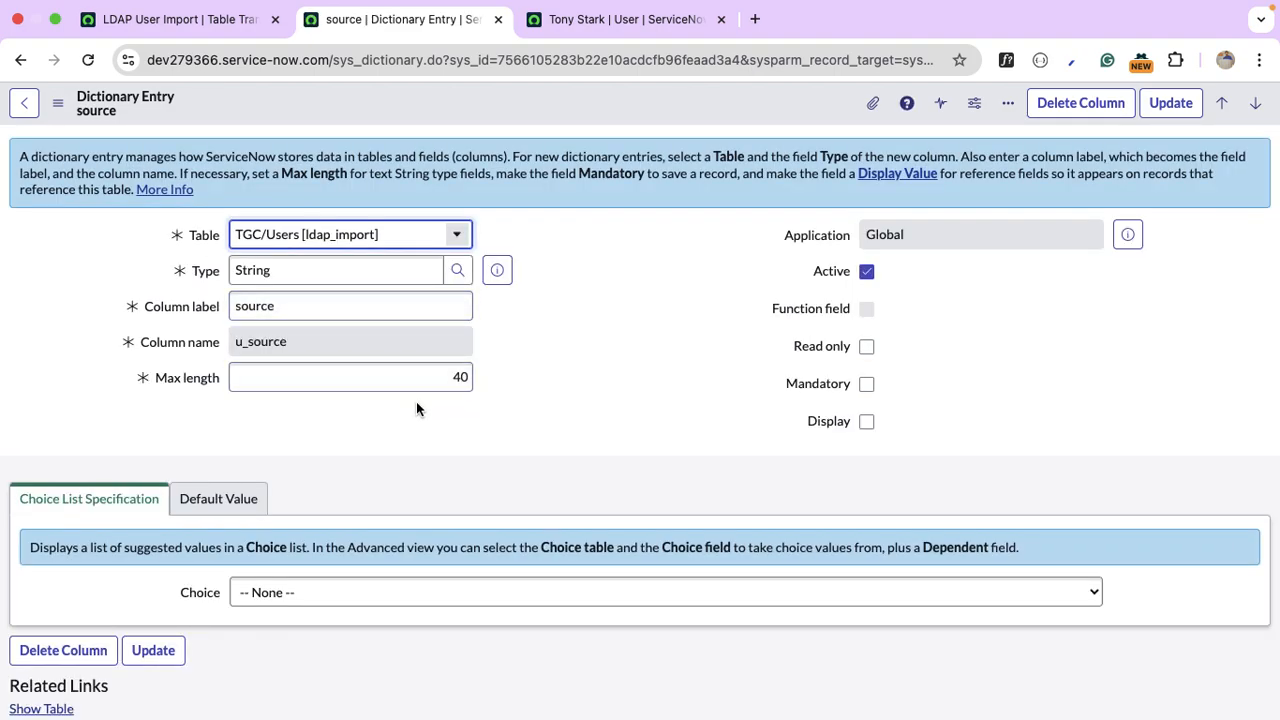
pyautogui.click(415, 382)
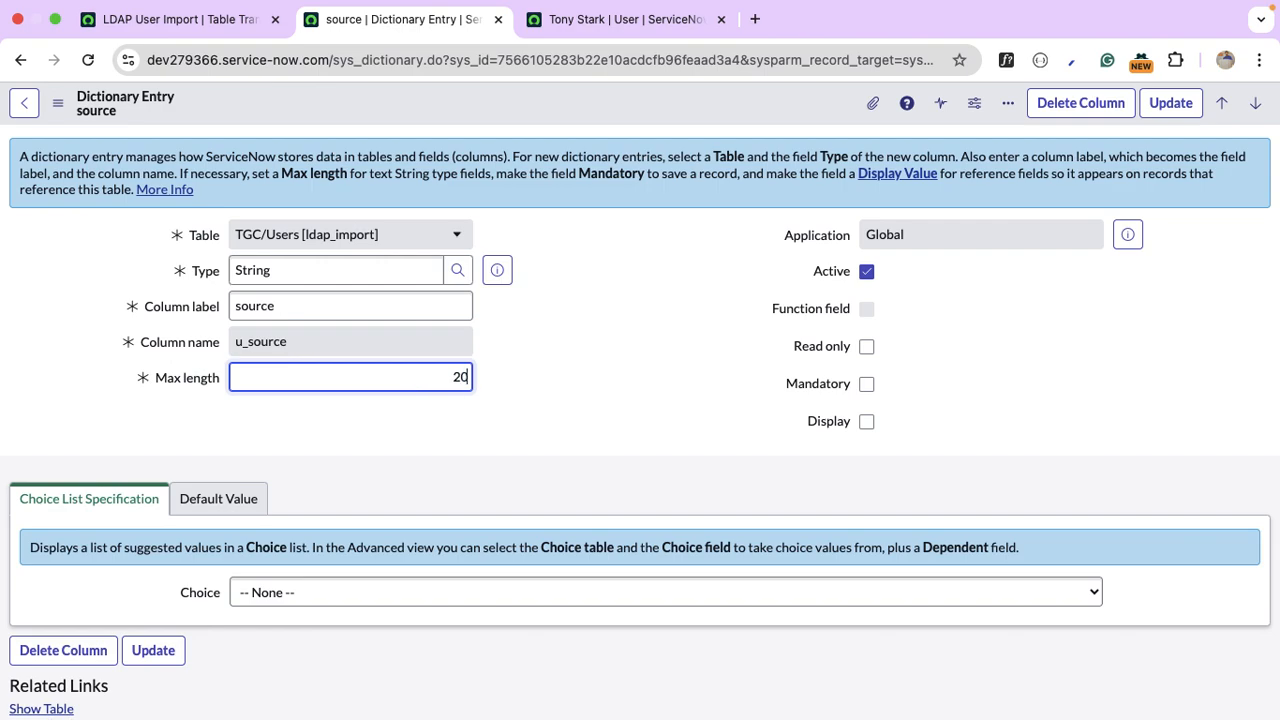
pyautogui.rightClick(702, 100)
pyautogui.click(754, 116)
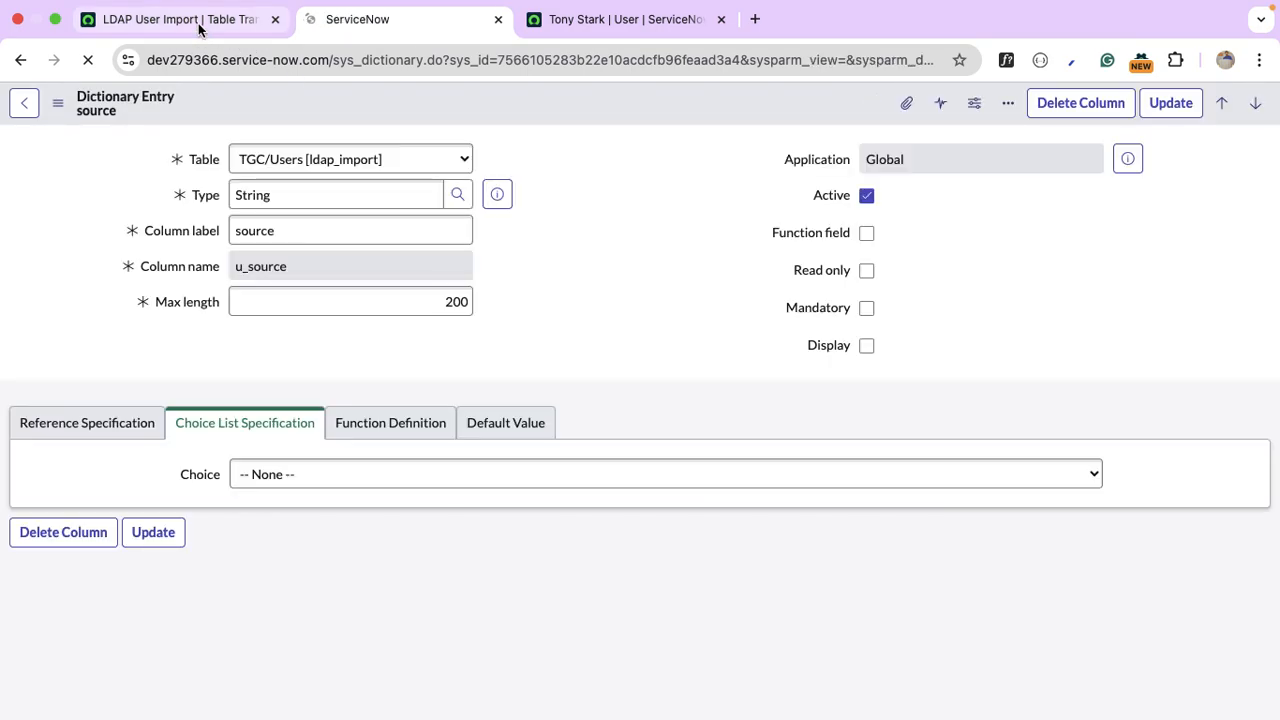
pyautogui.click(198, 26)
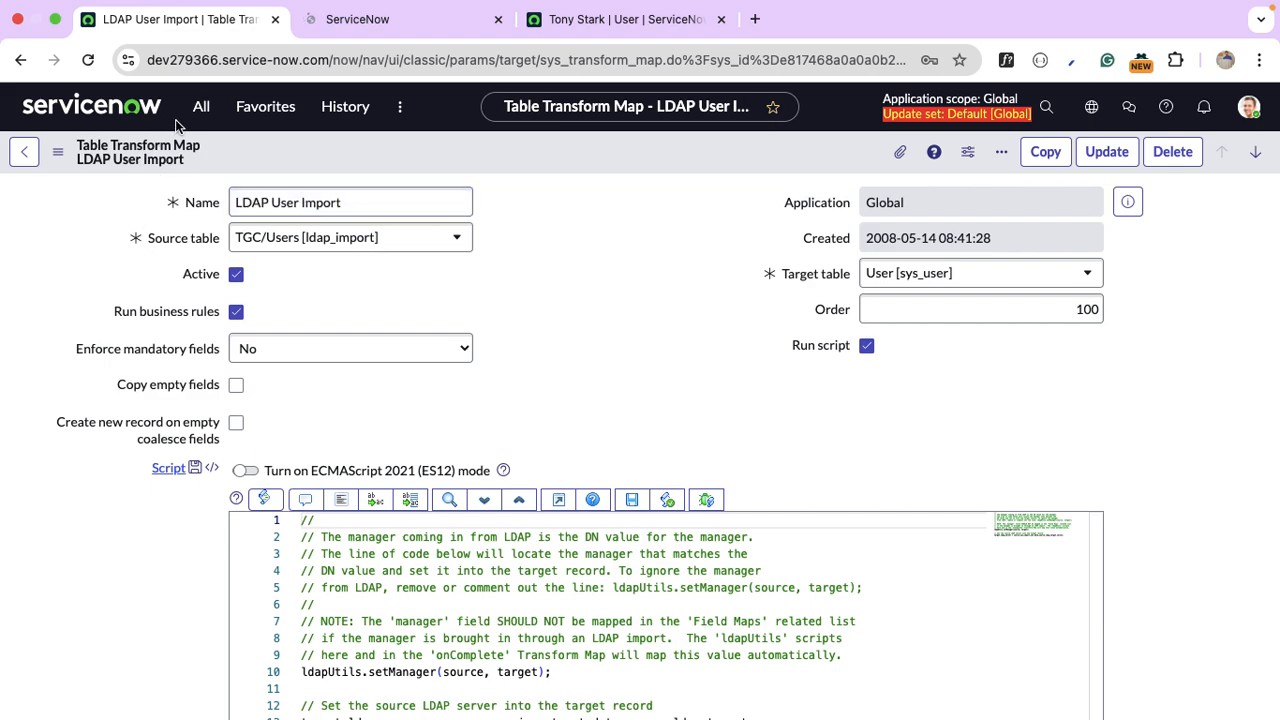
# Execute TGC/Users Import again from LDAP Scheduled Loads and check for its third execution, ISET0010004.
pyautogui.click(203, 108)
pyautogui.write('ldap')
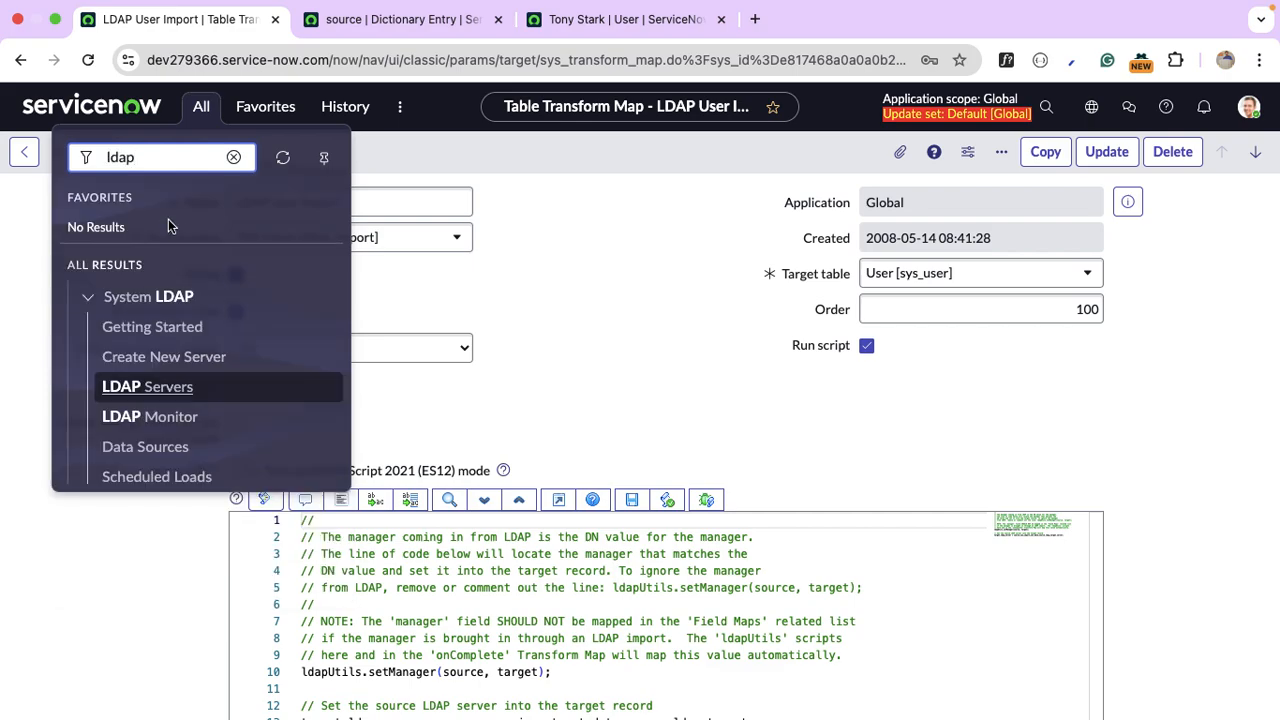
pyautogui.scroll(-1, 203, 386)
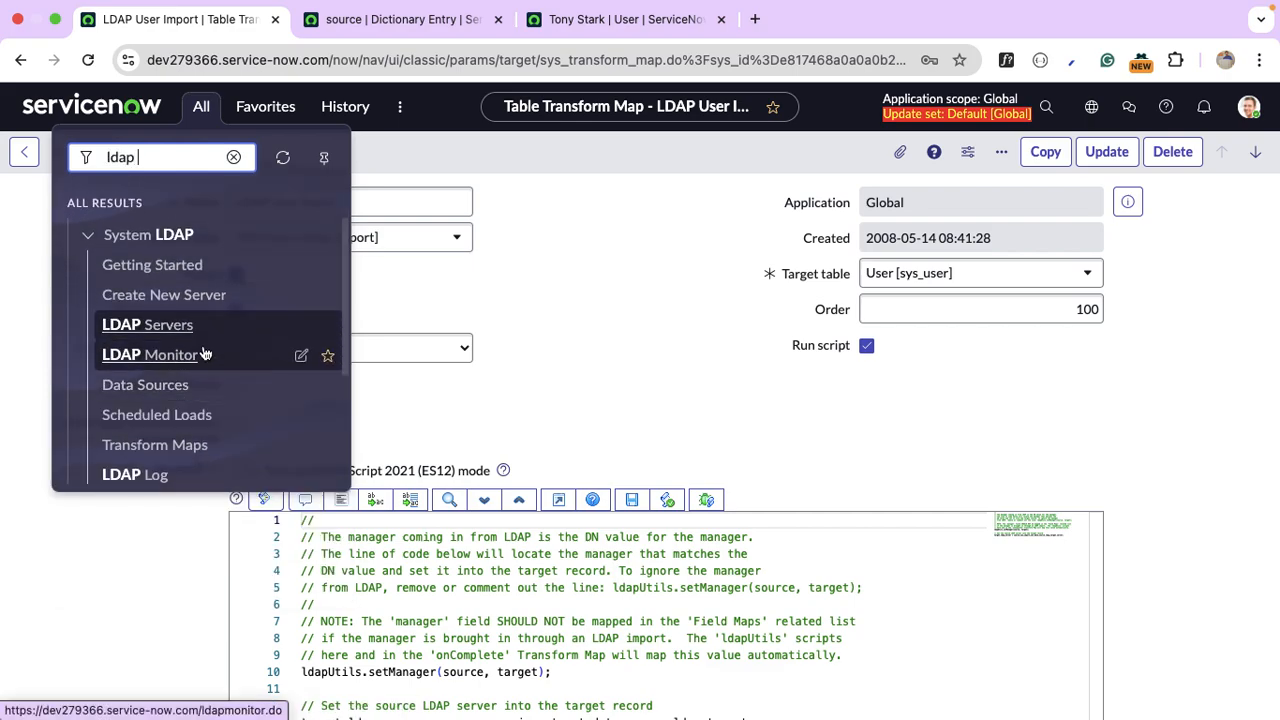
pyautogui.click(209, 420)
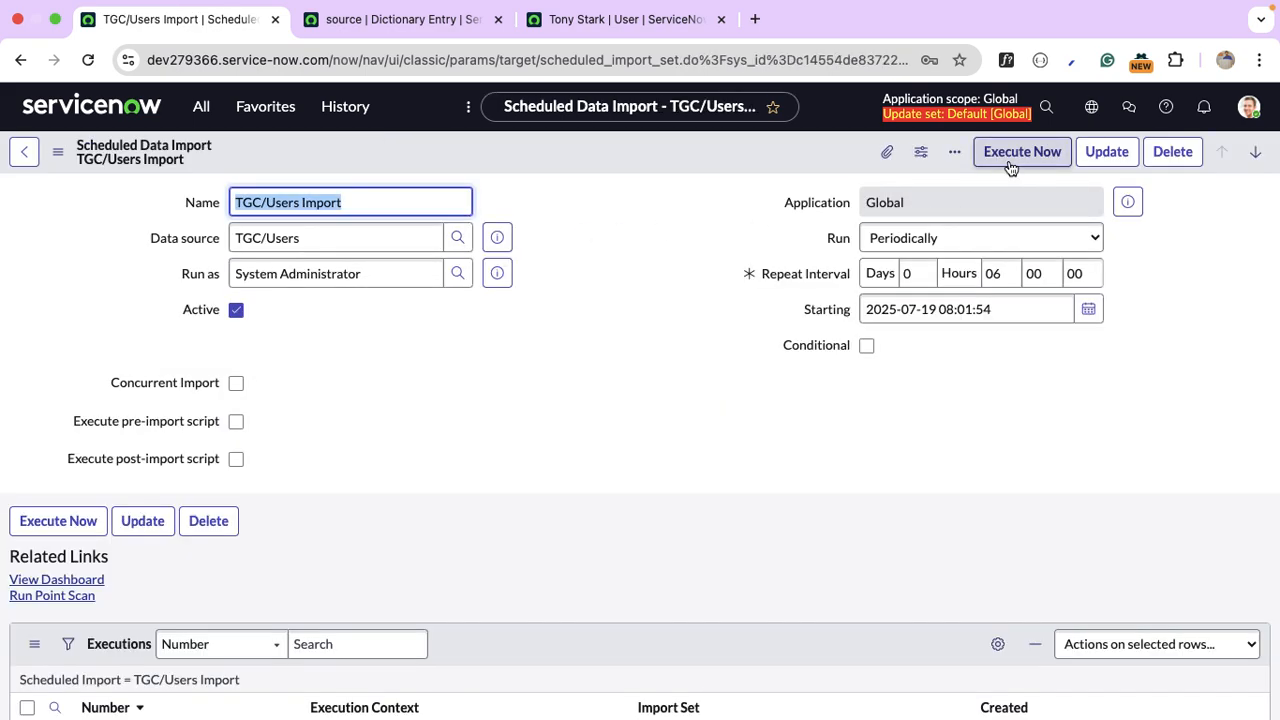
pyautogui.click(1018, 155)
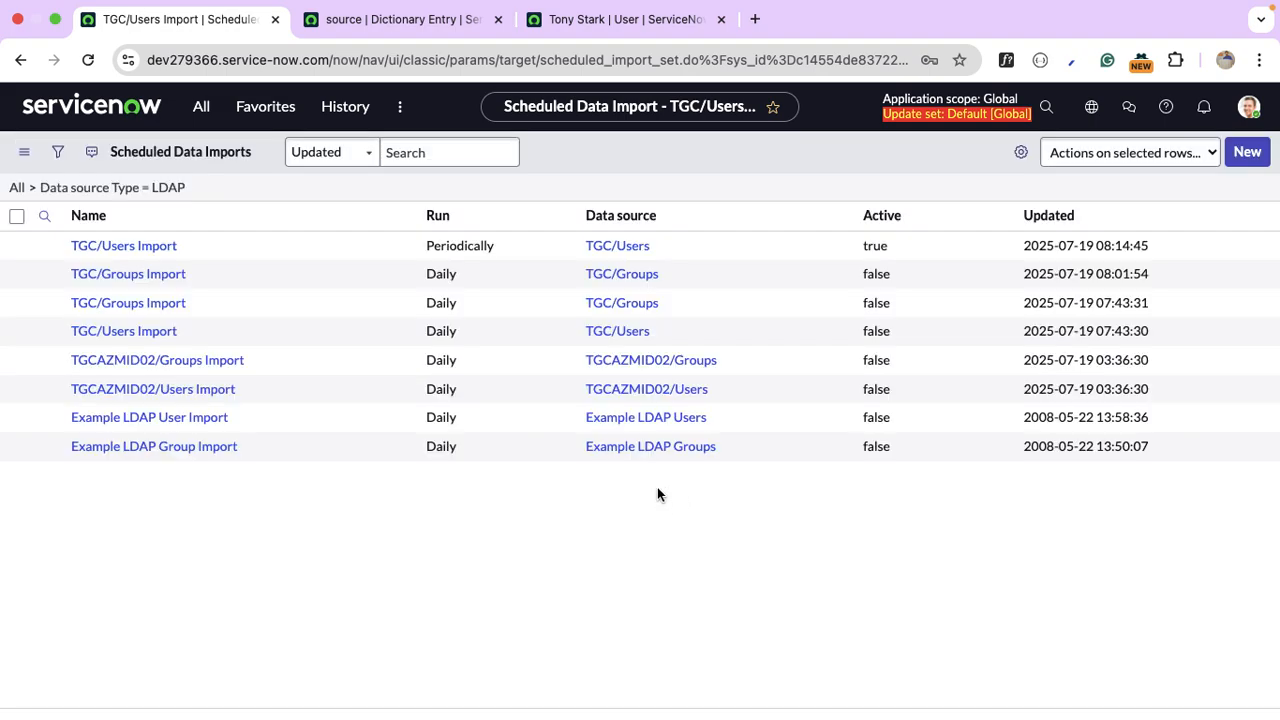
pyautogui.click(147, 289)
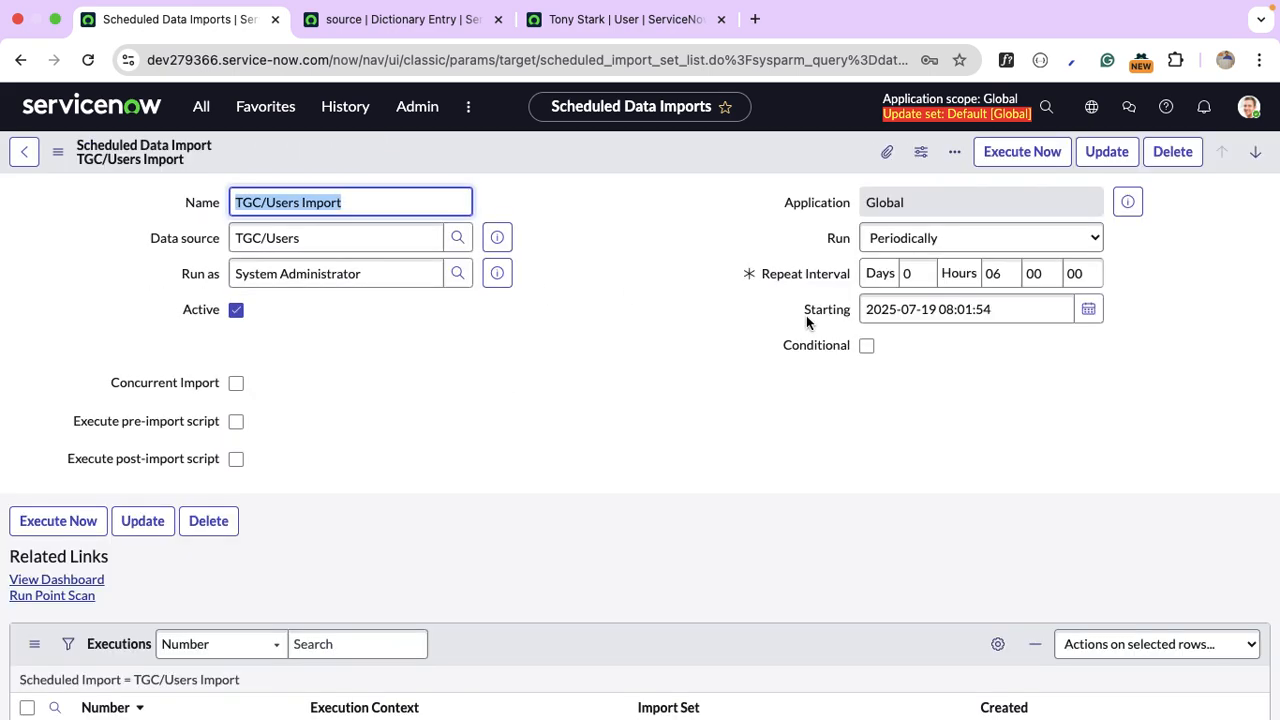
pyautogui.scroll(-5, 809, 303)
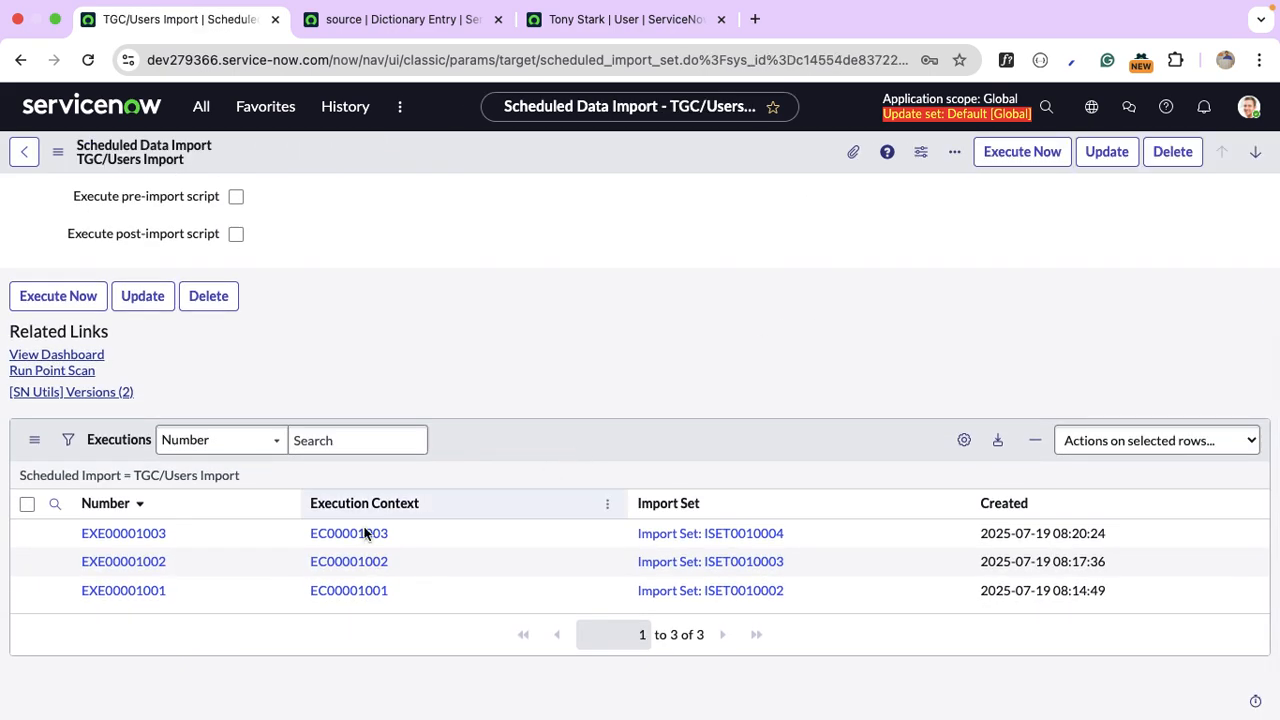
# Open import set ISET0010004 and bring up the Bruce Banner user record from its rows.
pyautogui.click(697, 536)
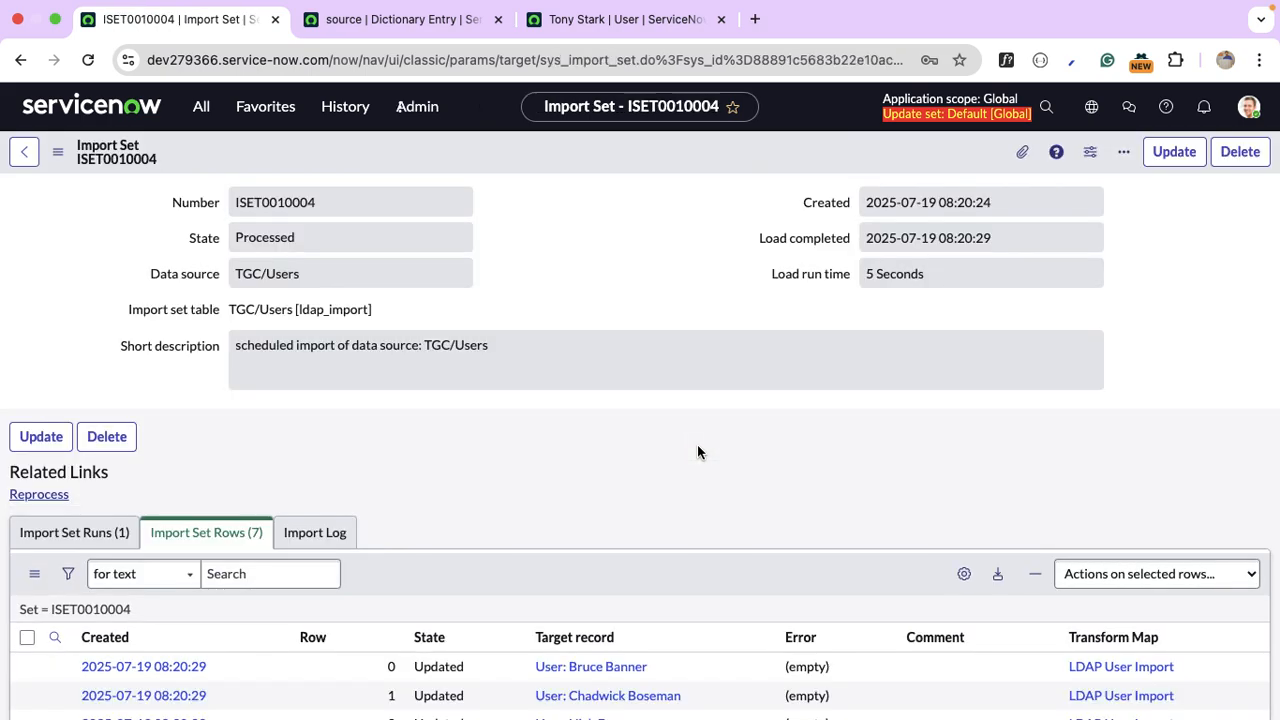
pyautogui.scroll(-5, 697, 452)
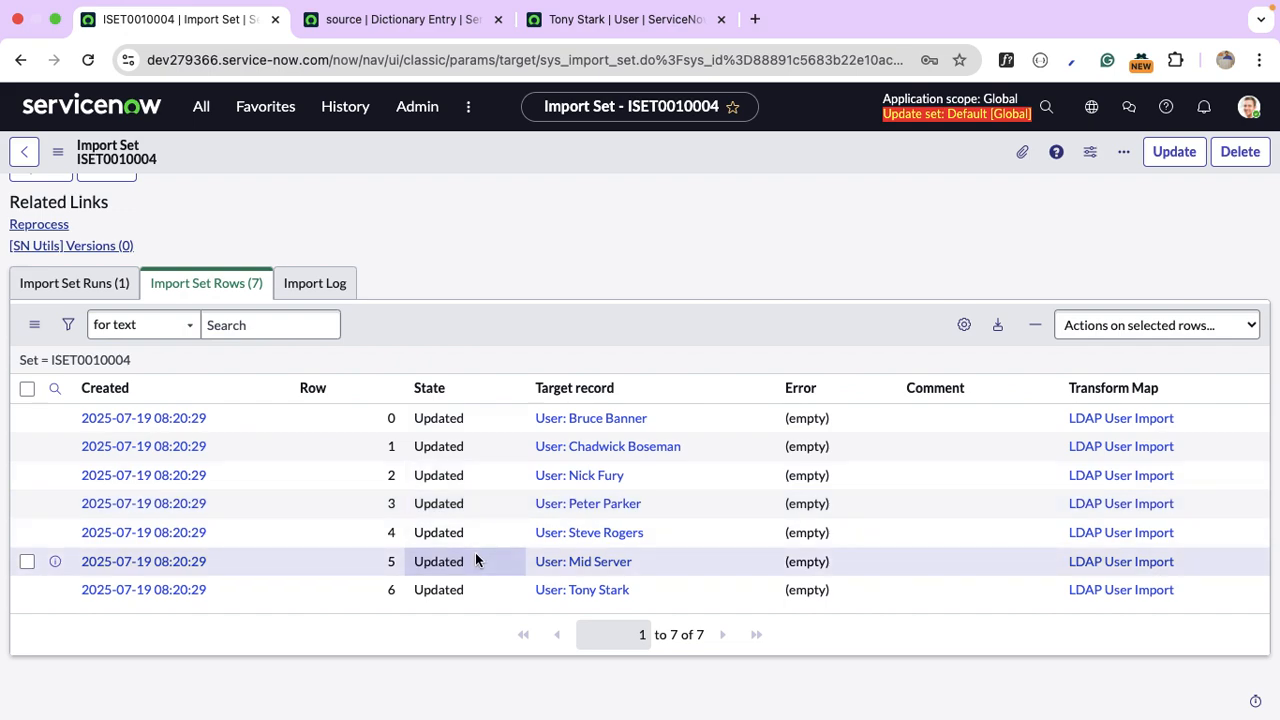
pyautogui.keyDown('super'); pyautogui.click(588, 426); pyautogui.keyUp('super')
pyautogui.click(556, 26)
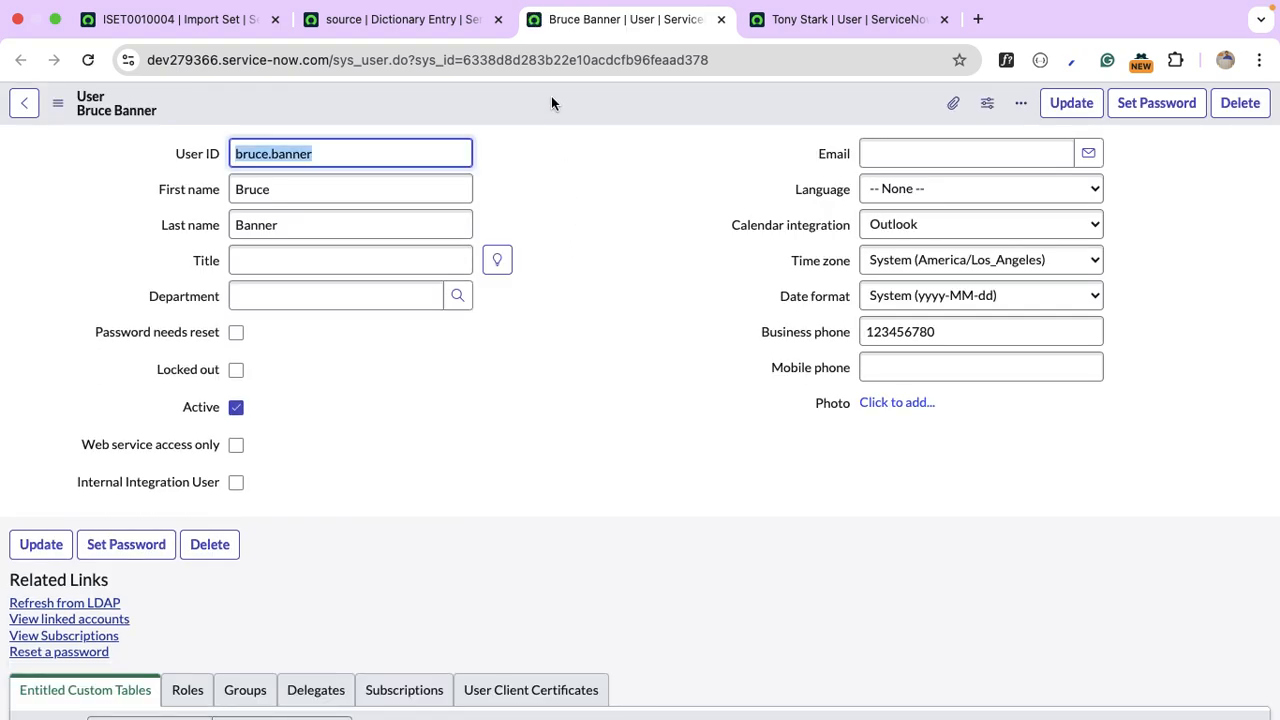
# View Bruce Banner's record as XML and check its full source distinguished name.
pyautogui.rightClick(551, 100)
pyautogui.click(625, 337)
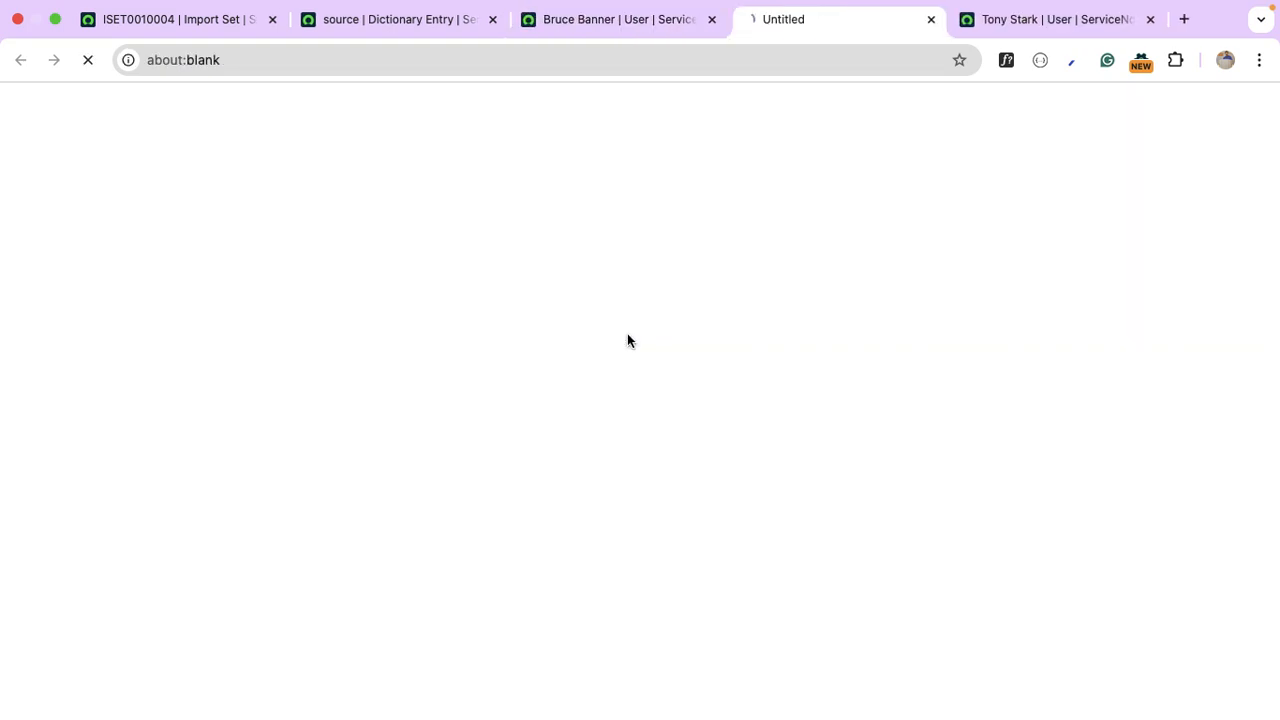
pyautogui.press('super+f')
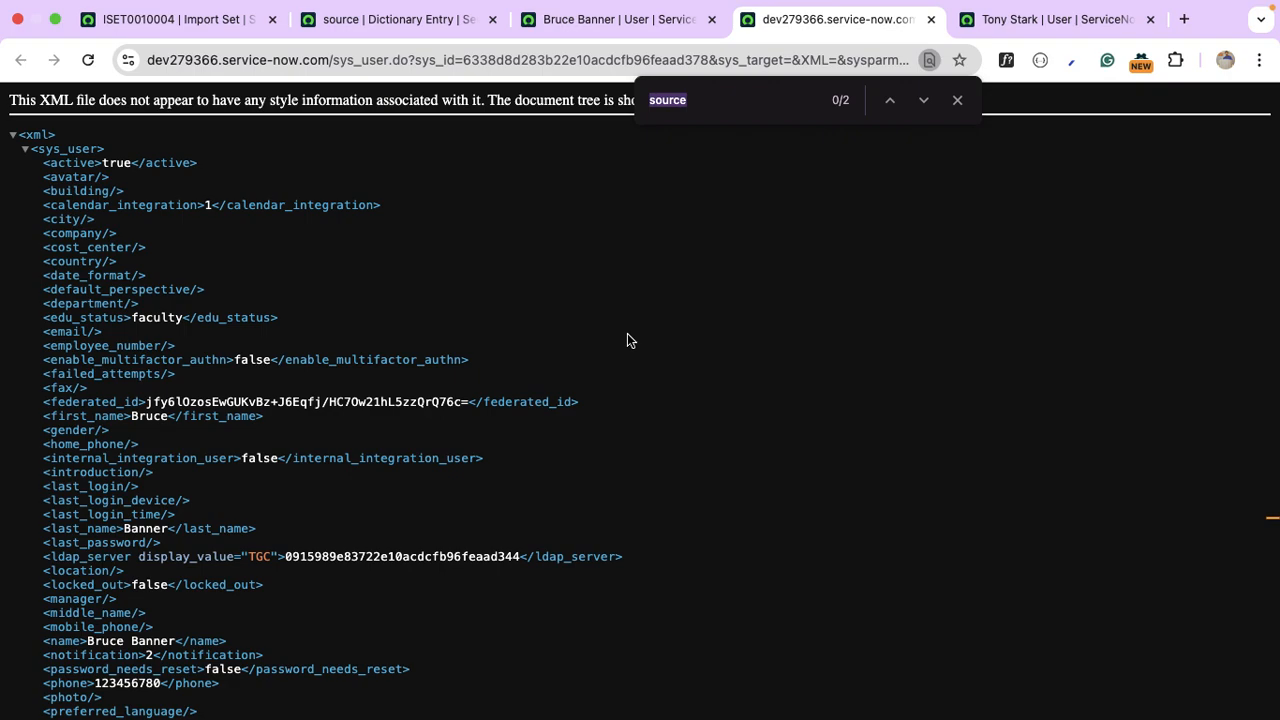
pyautogui.press('Return')
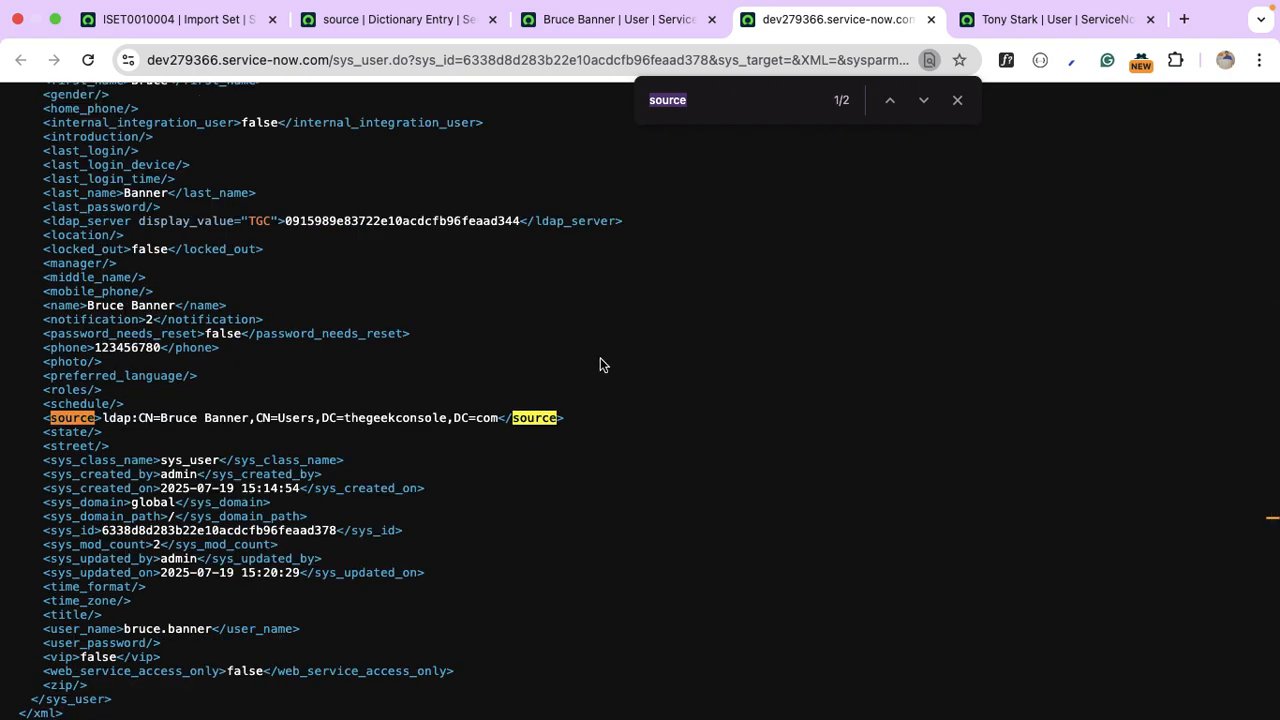
pyautogui.moveTo(104, 418); pyautogui.dragTo(497, 411)
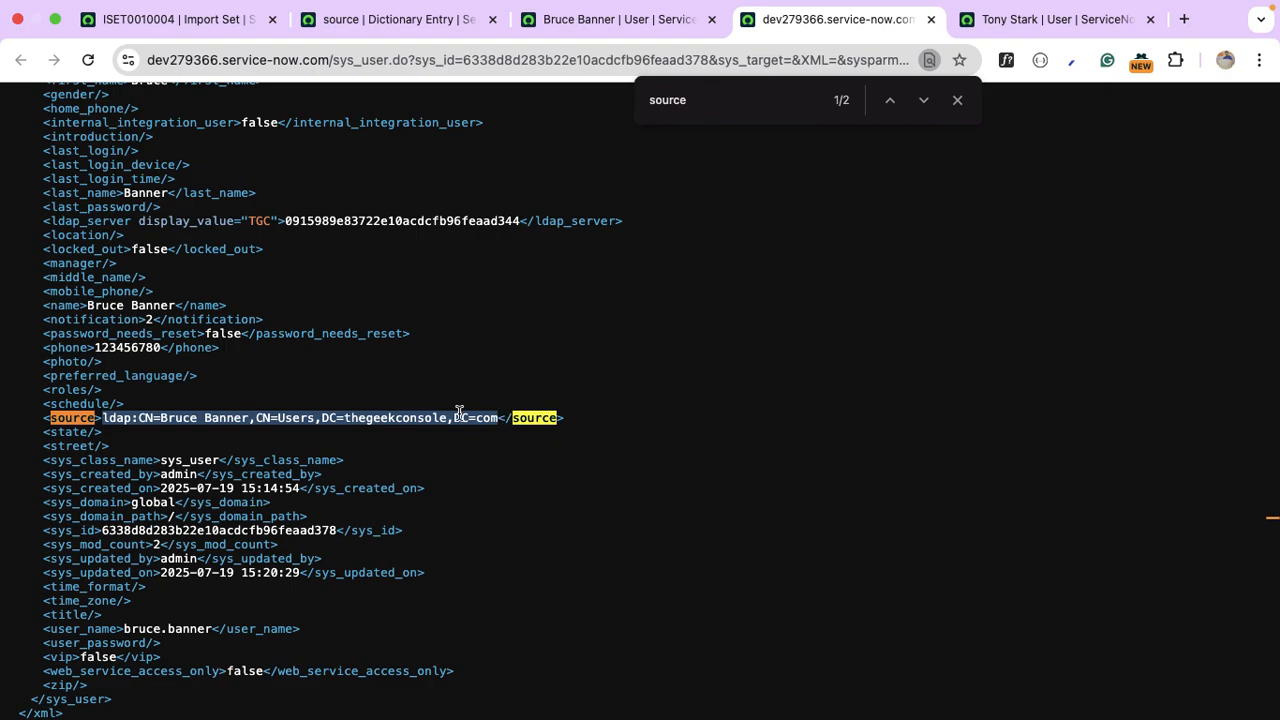
pyautogui.click(267, 418)
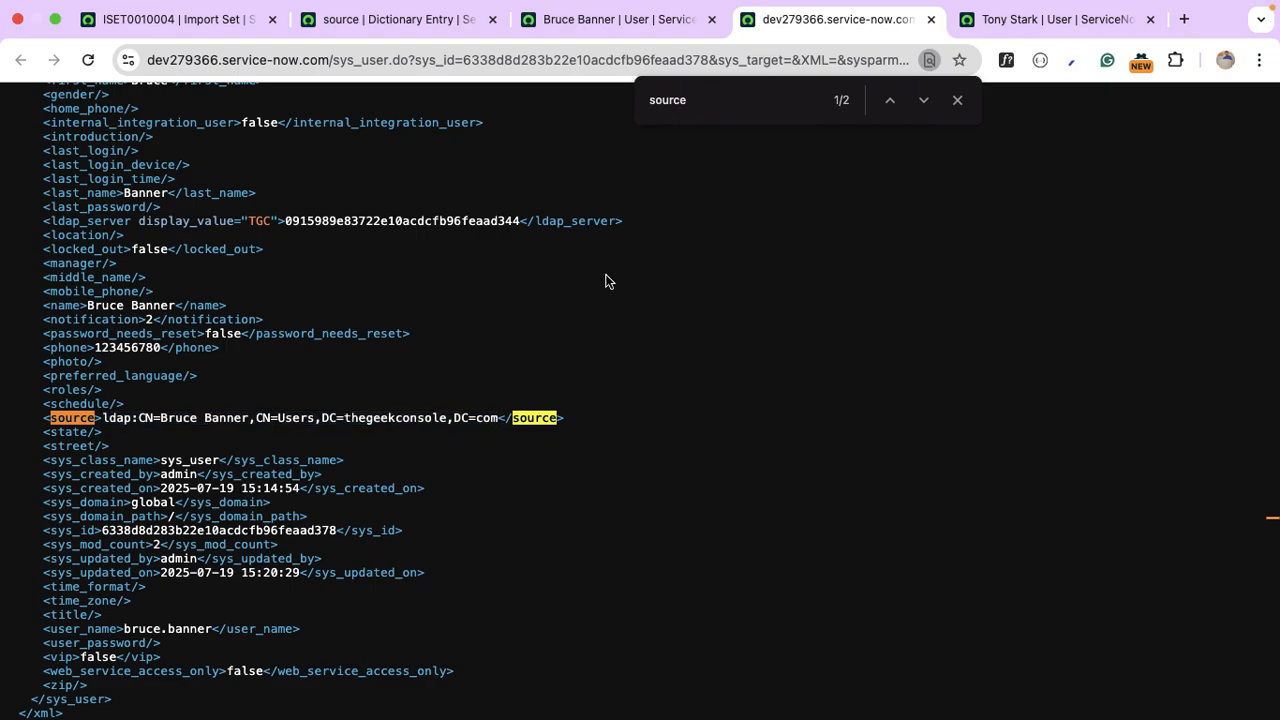
# Close the XML view and the Tony Stark and Bruce Banner user record tabs.
pyautogui.click(930, 20)
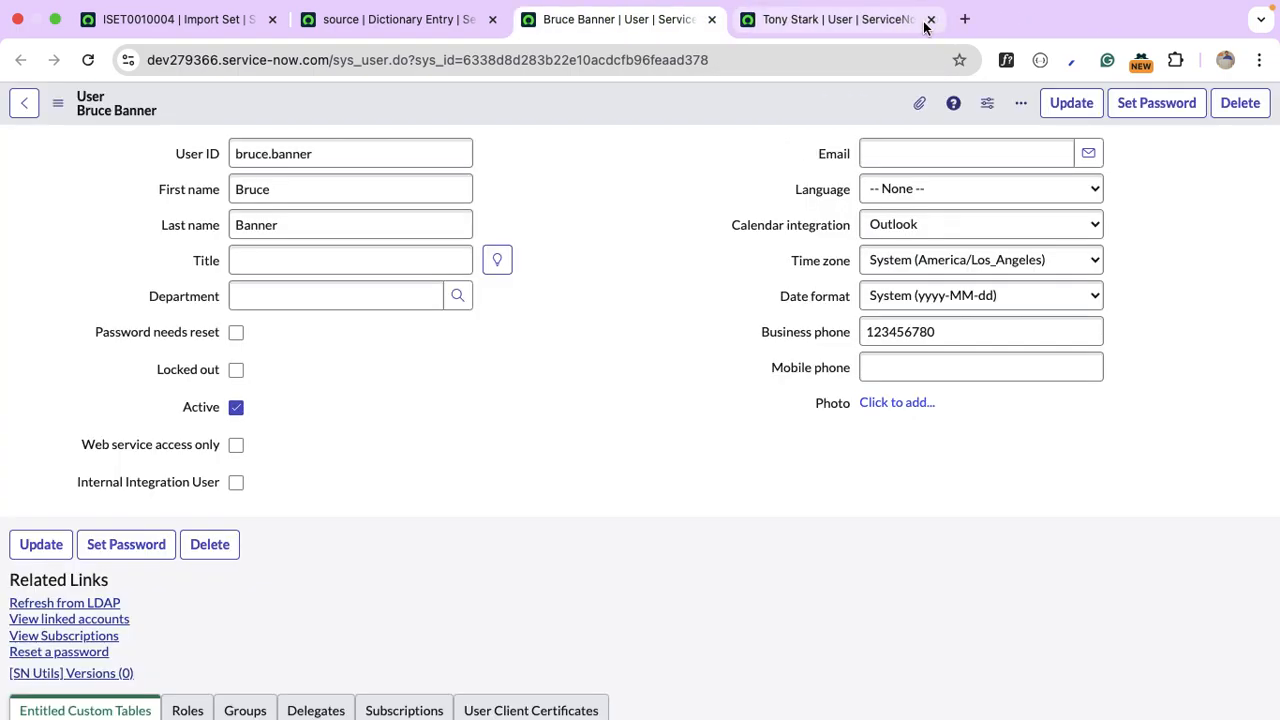
pyautogui.click(930, 20)
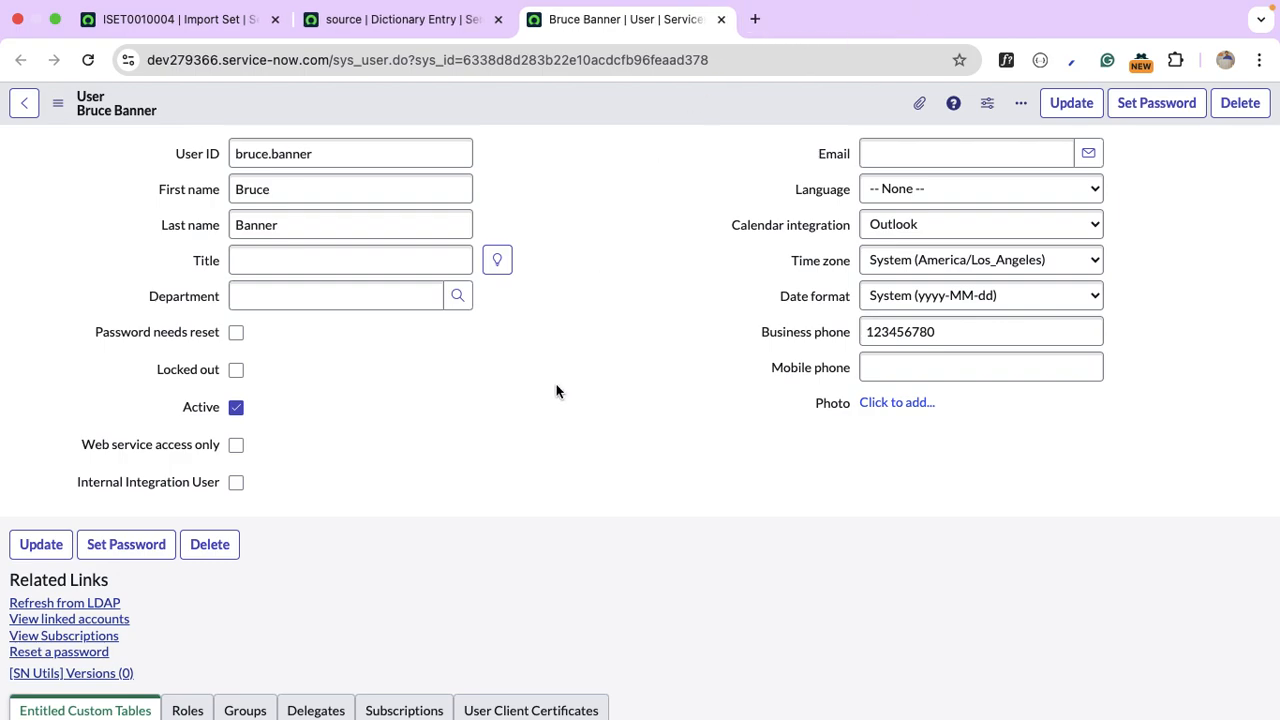
pyautogui.click(721, 19)
# Make the TGC/Groups Import scheduled load active with a Daily run and save it.
pyautogui.click(498, 19)
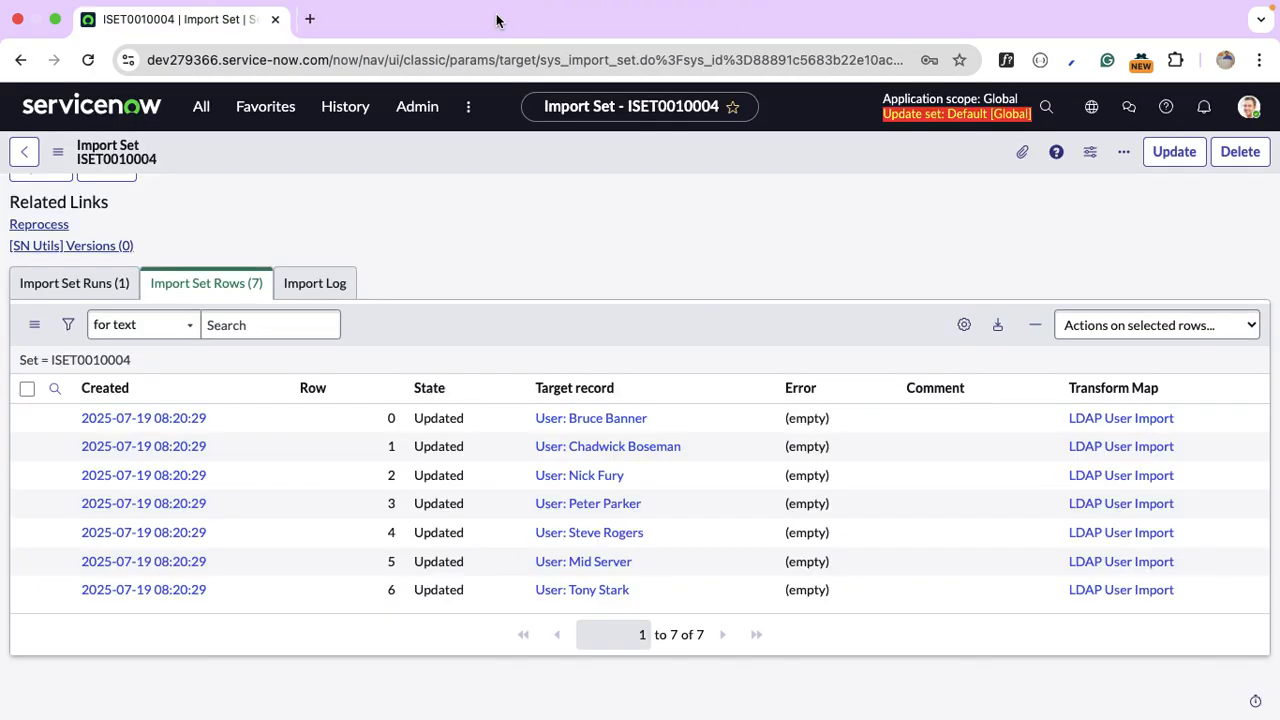
pyautogui.click(200, 108)
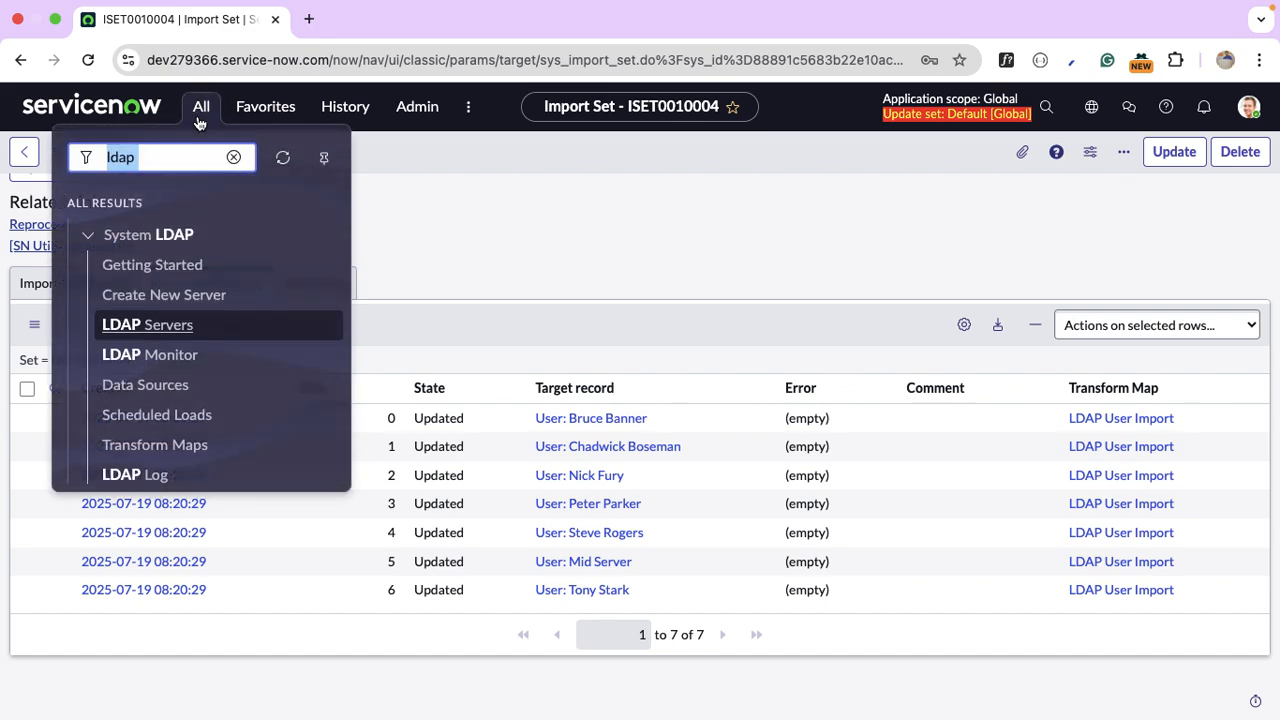
pyautogui.click(185, 417)
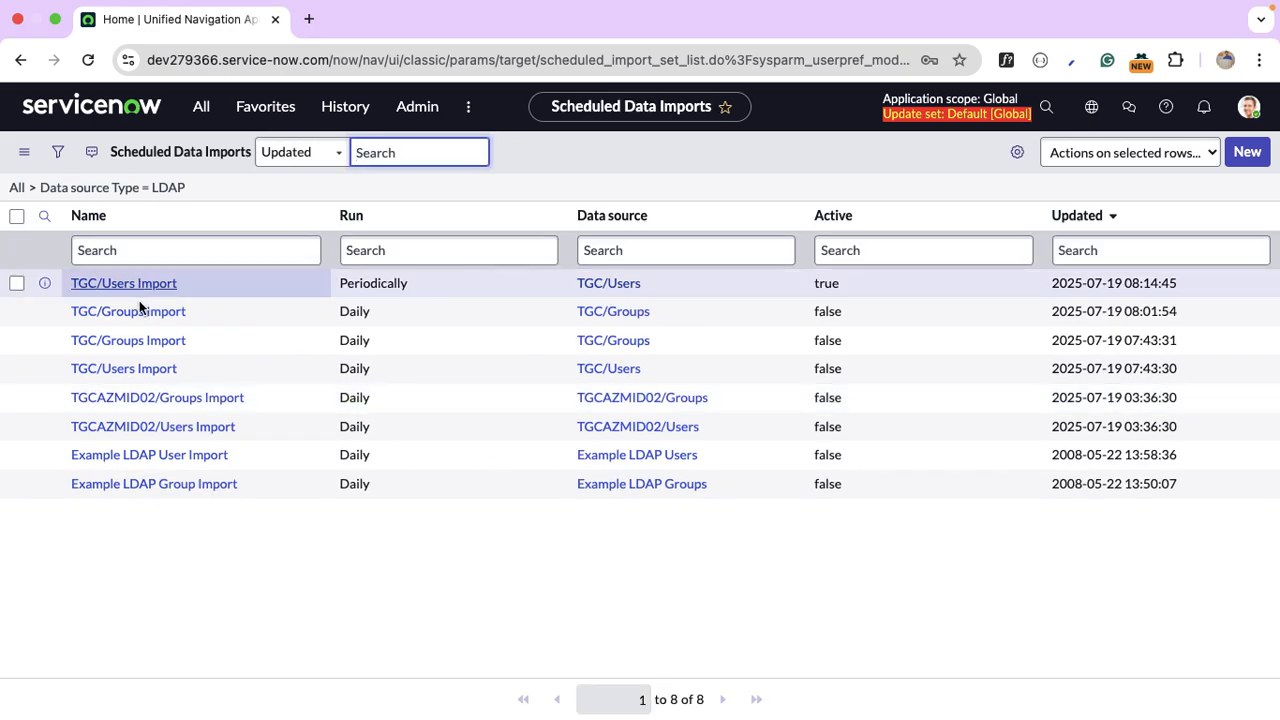
pyautogui.click(142, 316)
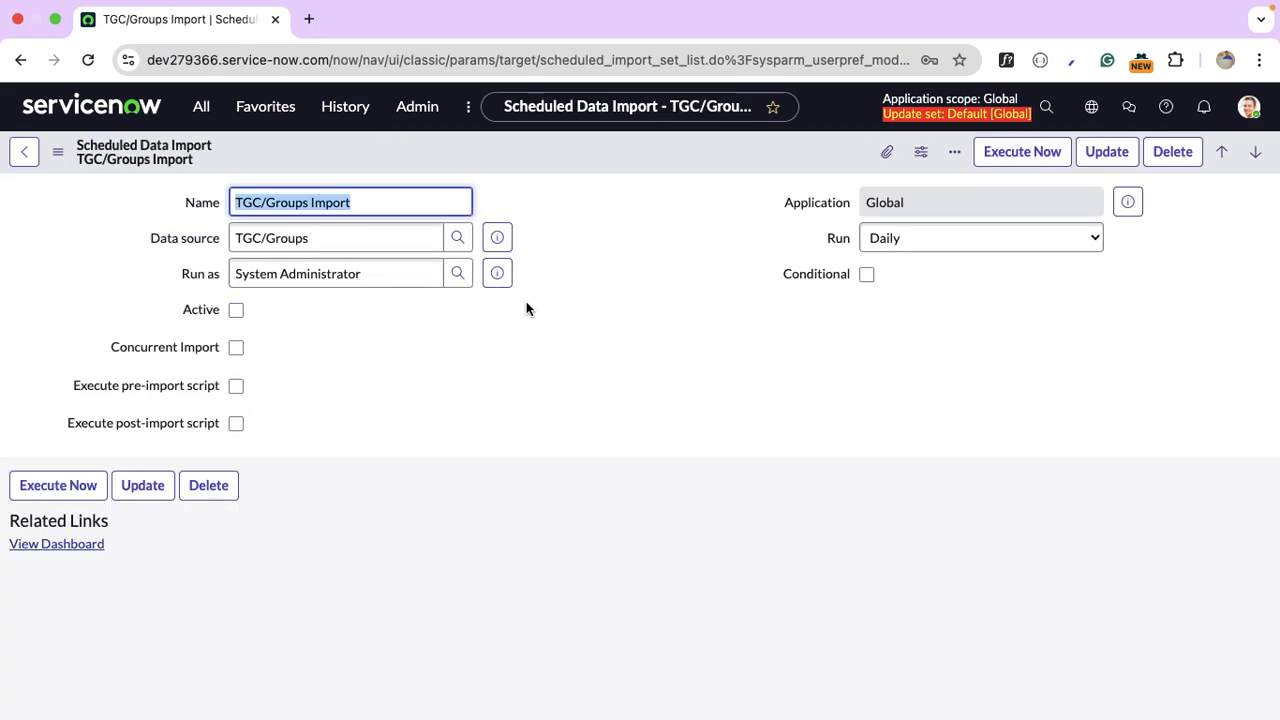
pyautogui.click(236, 310)
pyautogui.click(1064, 231)
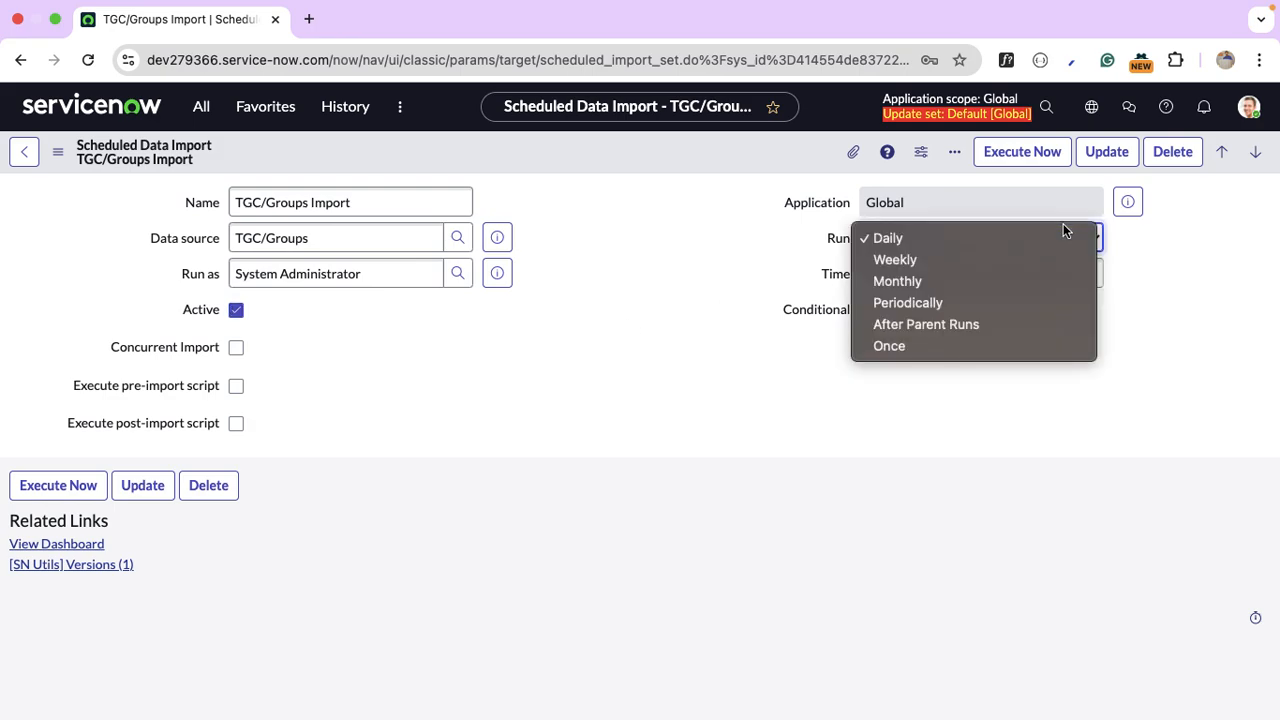
pyautogui.click(1008, 236)
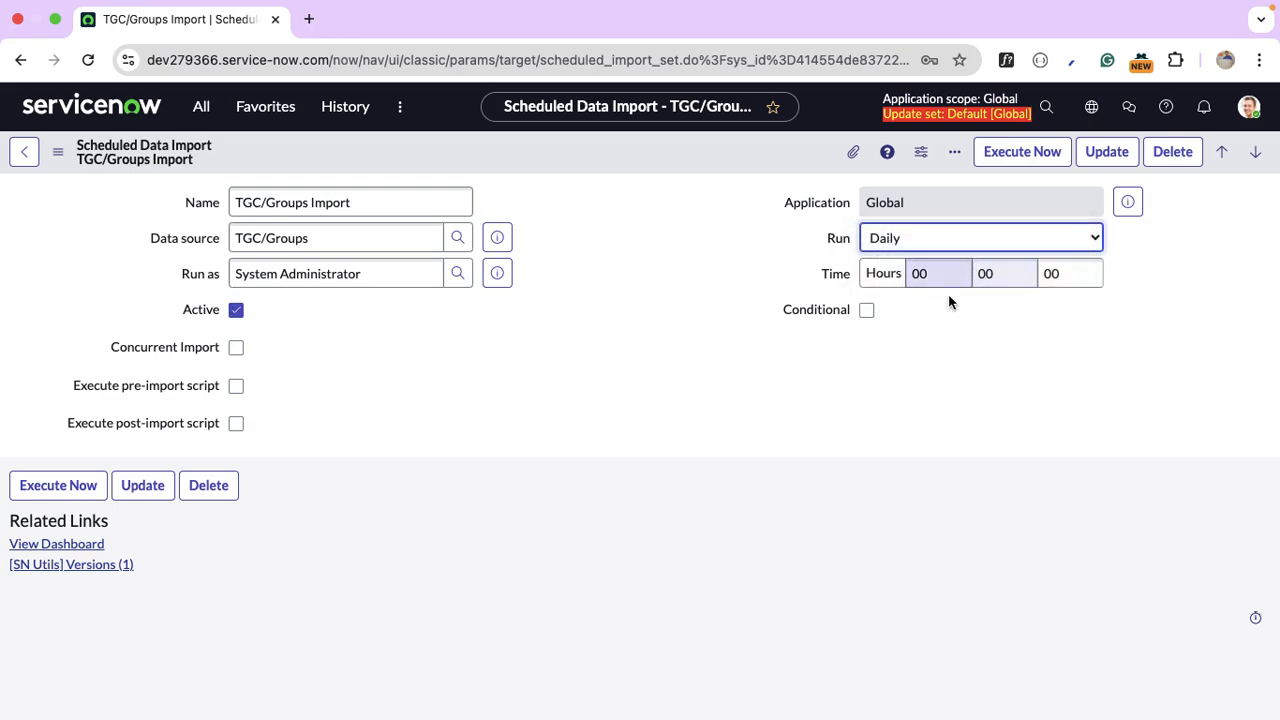
pyautogui.rightClick(650, 155)
pyautogui.click(717, 172)
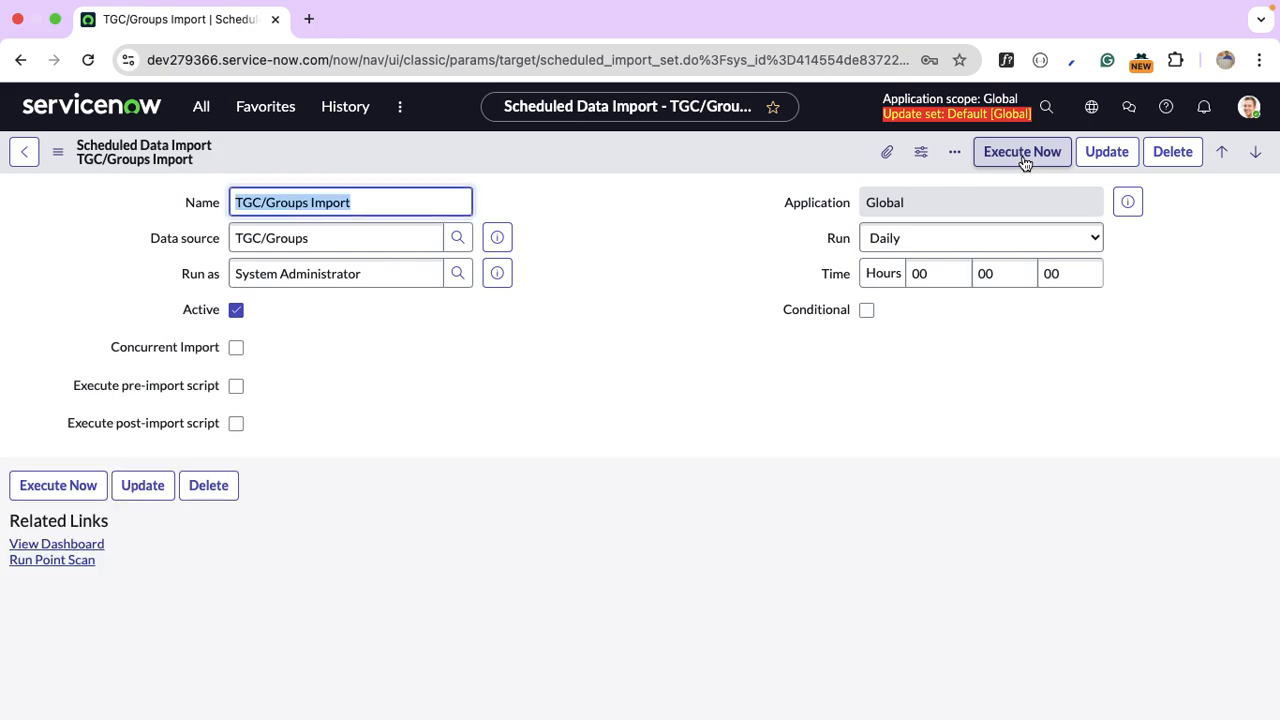
# Execute TGC/Groups Import now and reopen it to see the ISET0010005 execution.
pyautogui.click(1022, 152)
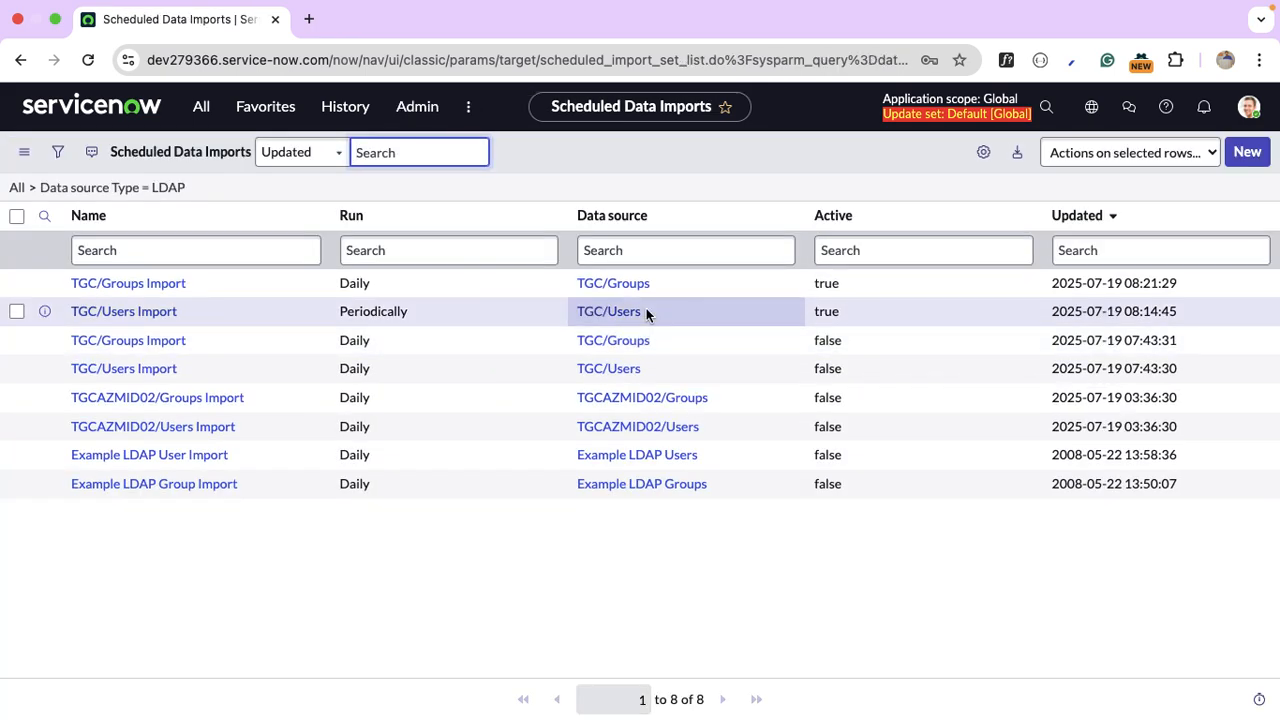
pyautogui.click(137, 289)
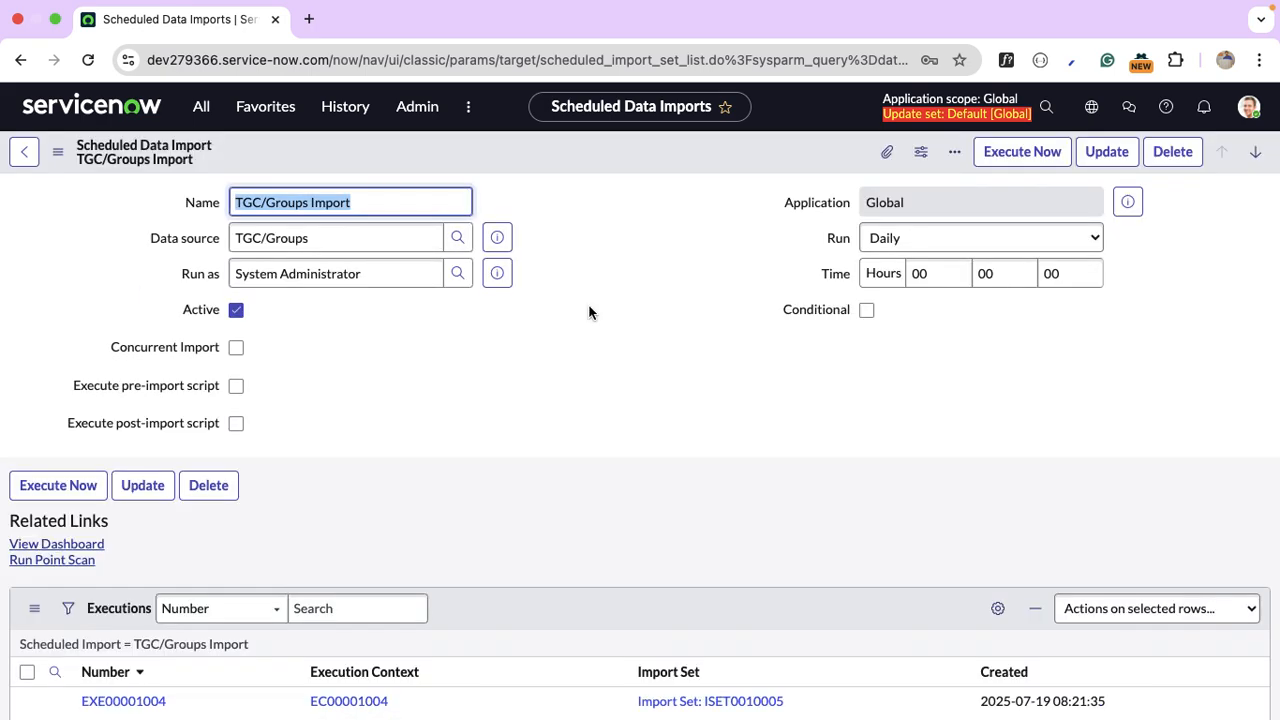
pyautogui.scroll(-1, 588, 300)
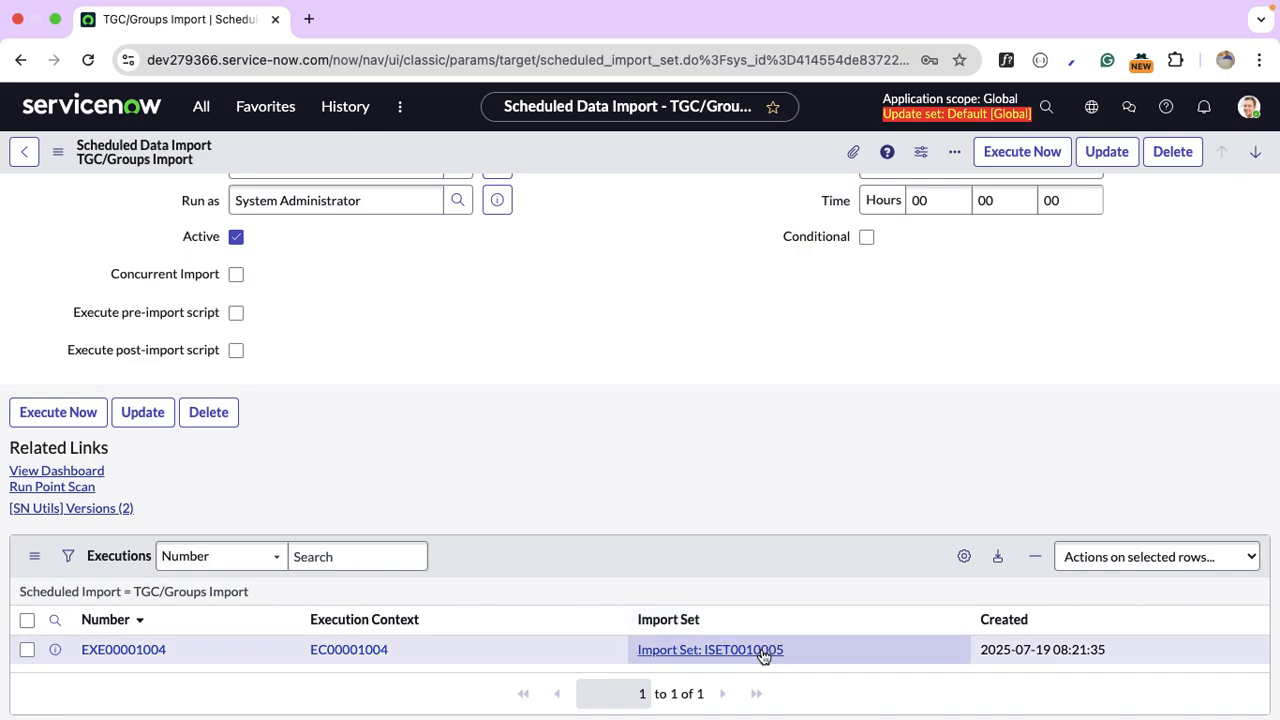
# Open import set ISET0010005 and page through its 26 inserted group rows.
pyautogui.click(761, 650)
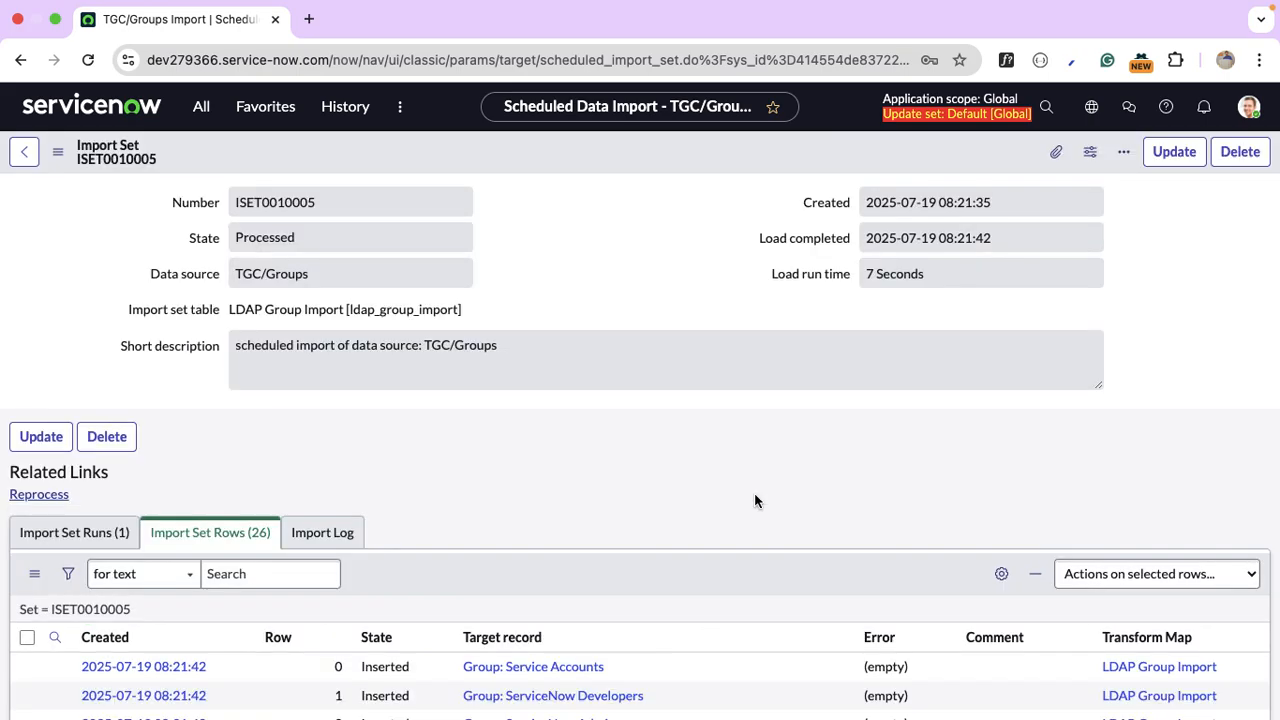
pyautogui.scroll(-2, 754, 492)
pyautogui.scroll(-7, 754, 485)
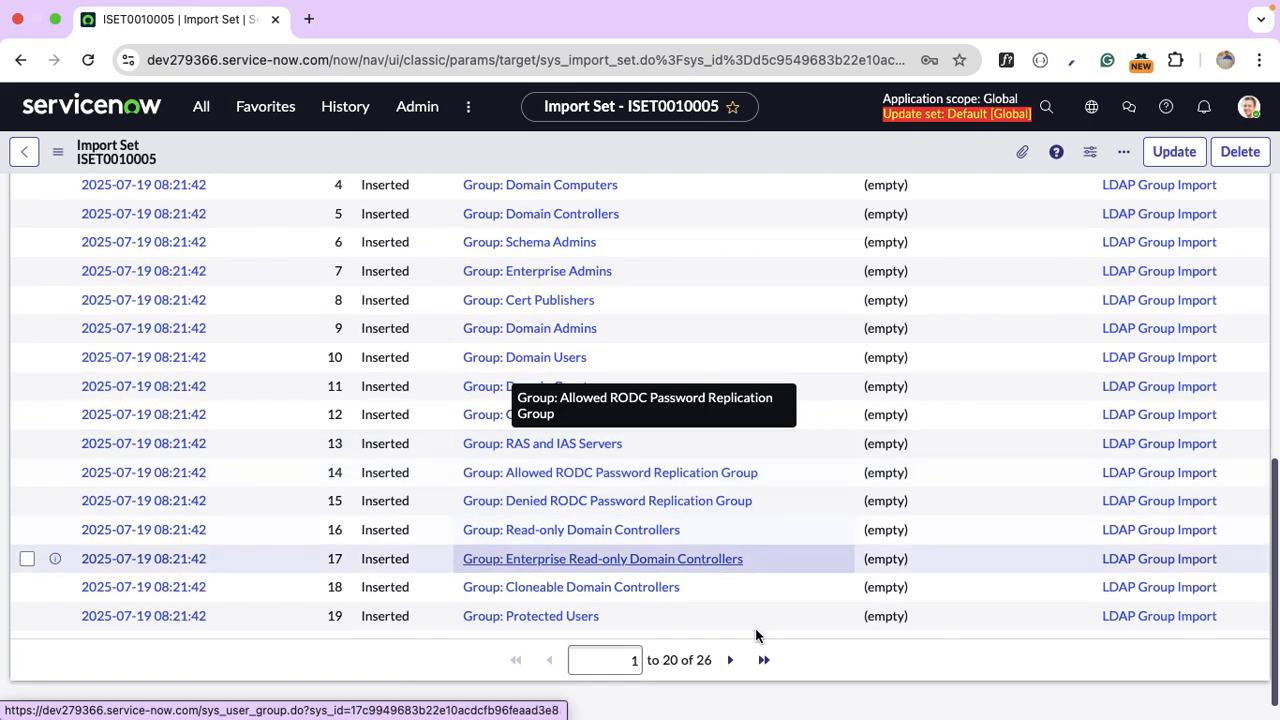
pyautogui.click(730, 660)
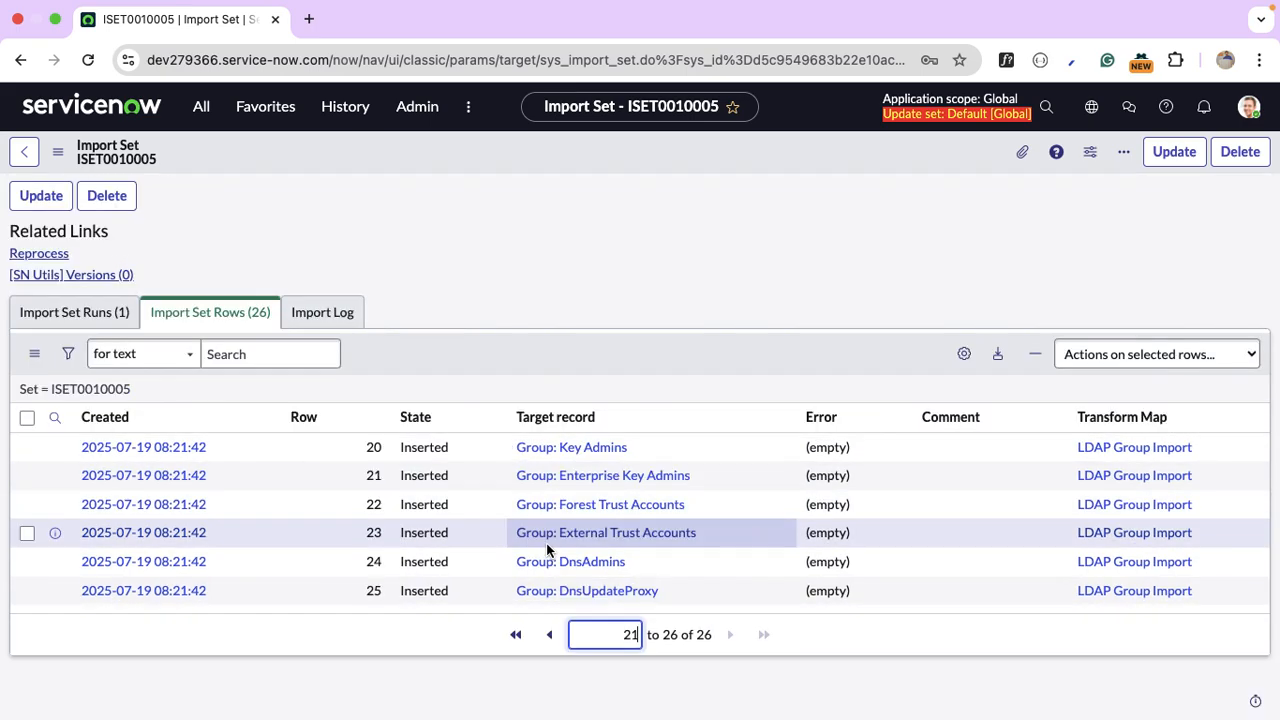
pyautogui.click(549, 634)
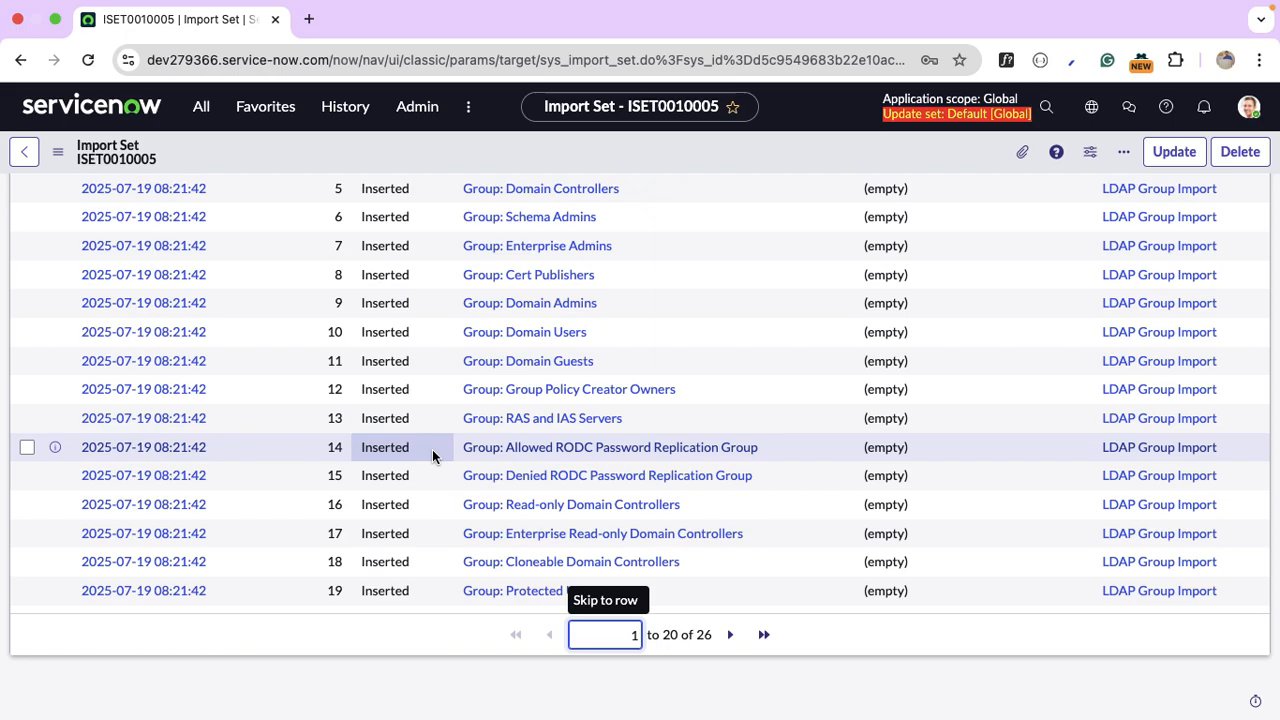
pyautogui.scroll(5, 432, 456)
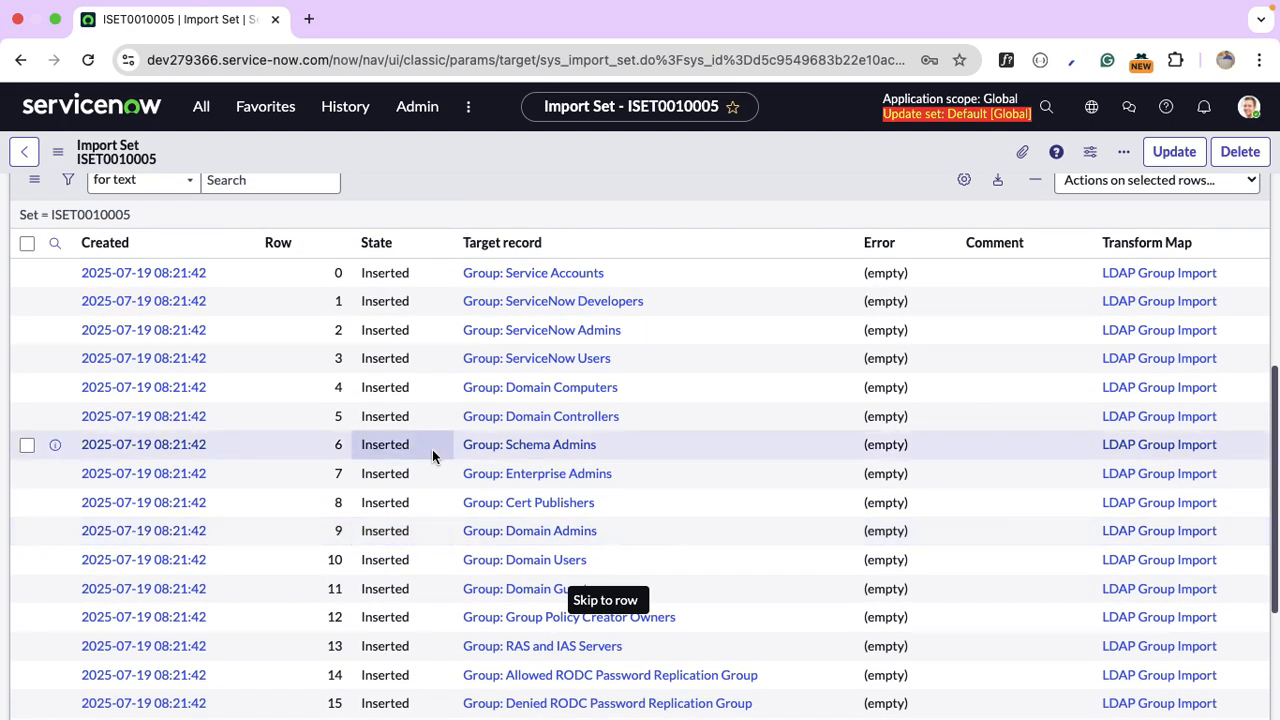
# Inspect the ServiceNow Users group record created by the import.
pyautogui.keyDown('super'); pyautogui.click(573, 365); pyautogui.keyUp('super')
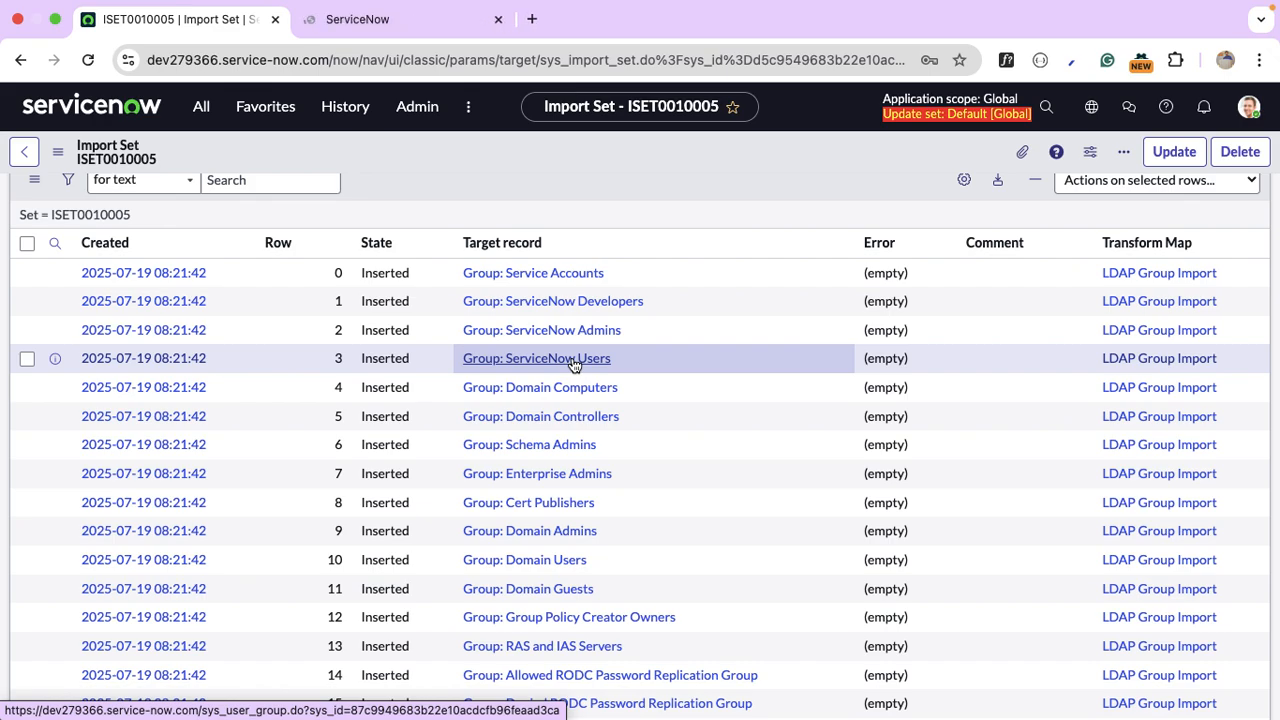
pyautogui.click(360, 14)
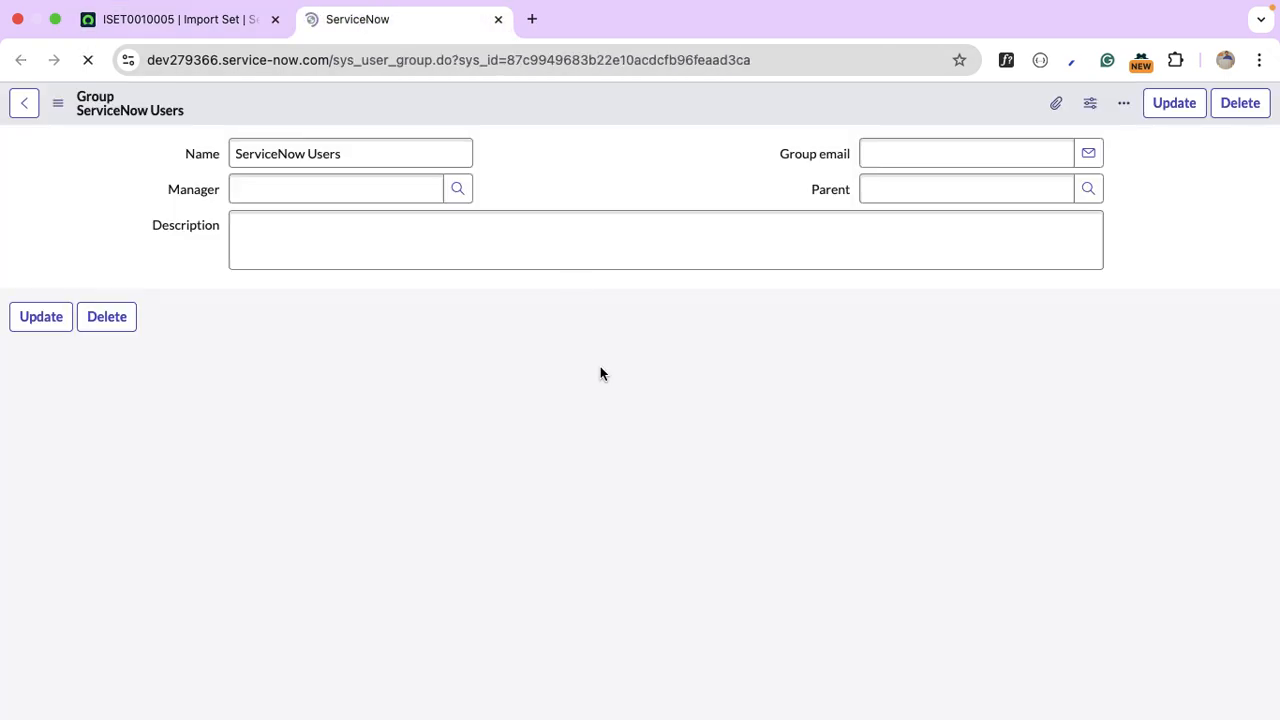
pyautogui.click(200, 25)
pyautogui.scroll(10, 620, 314)
pyautogui.scroll(-5, 620, 316)
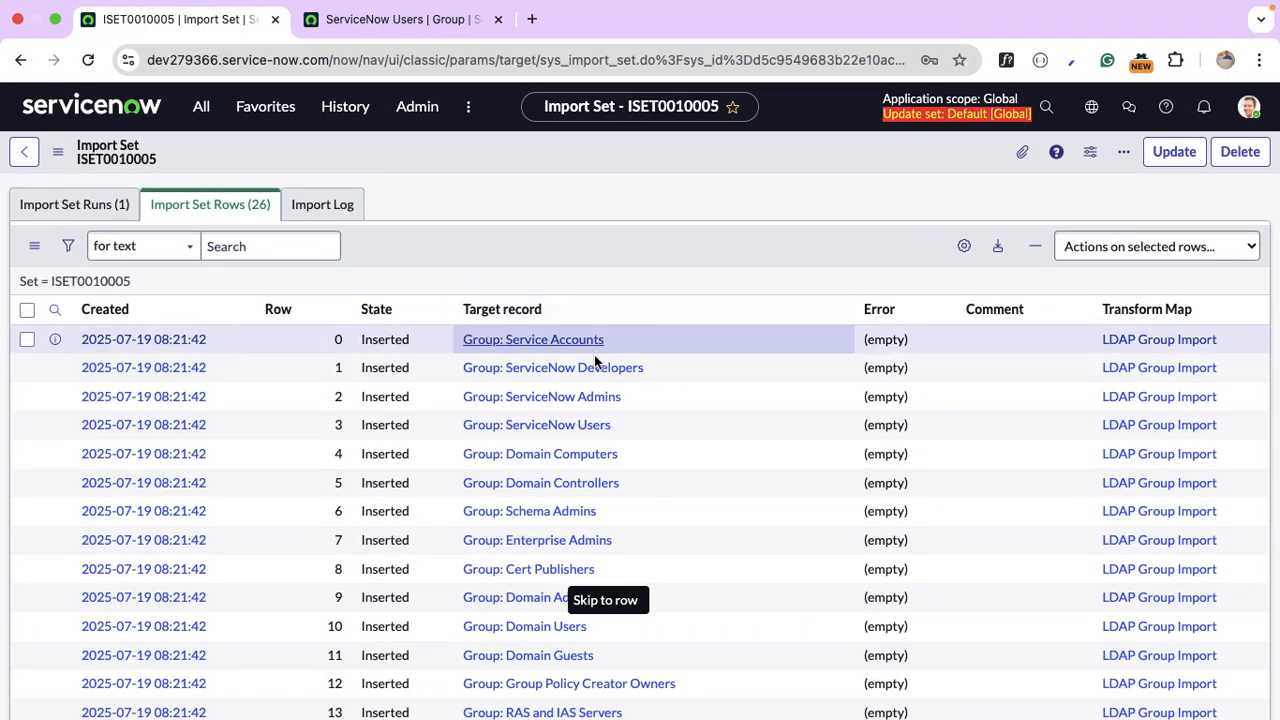
# View the ServiceNow Admins group as XML to check its source, then open its staging row.
pyautogui.keyDown('super'); pyautogui.click(590, 407); pyautogui.keyUp('super')
pyautogui.click(580, 19)
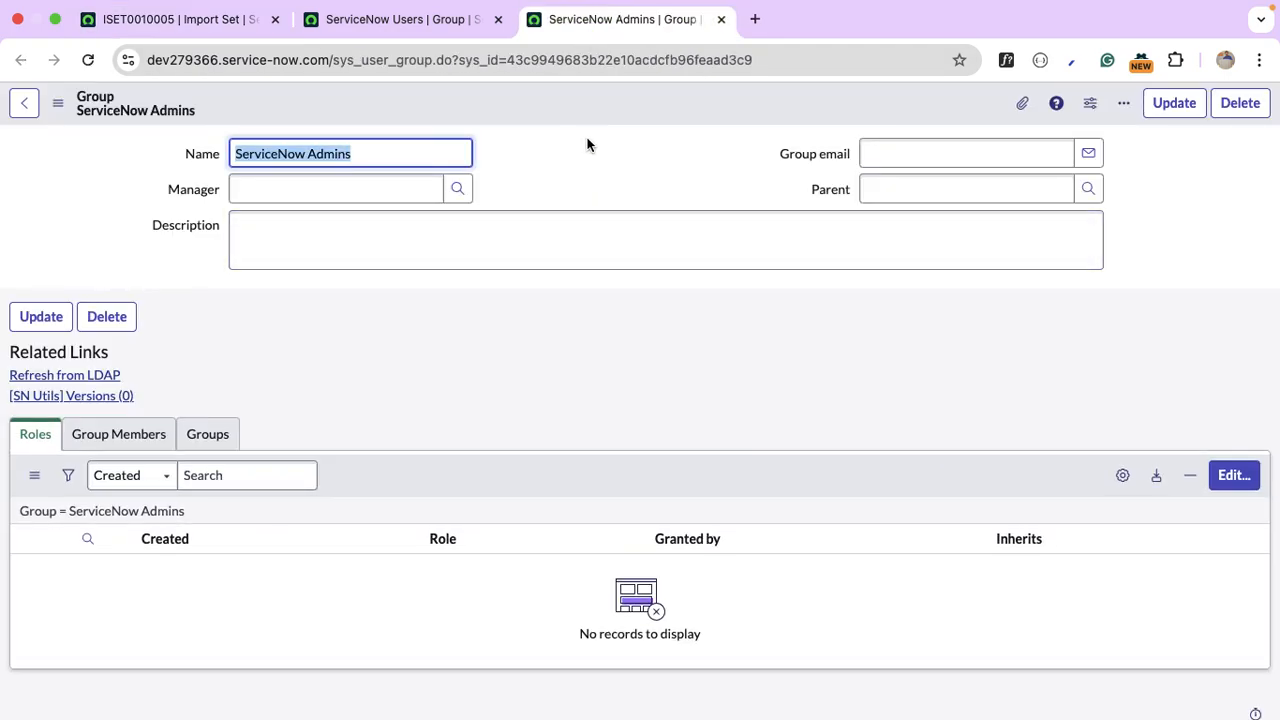
pyautogui.rightClick(561, 103)
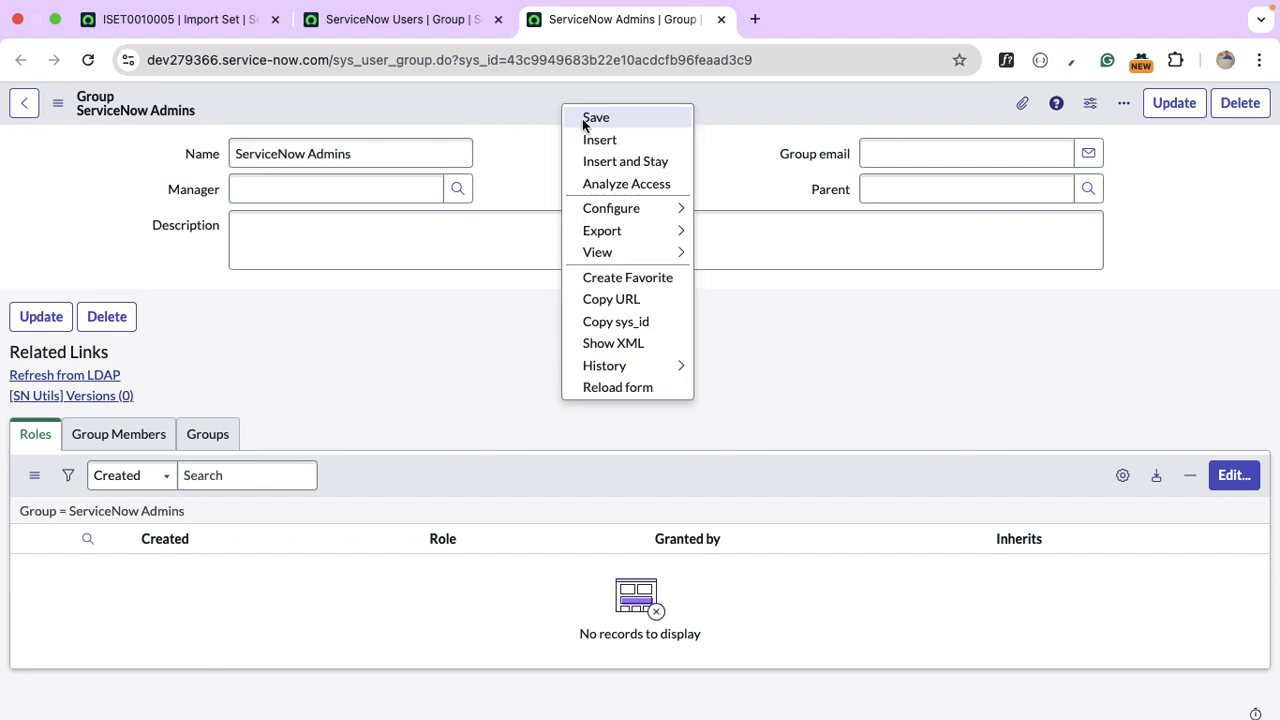
pyautogui.click(624, 341)
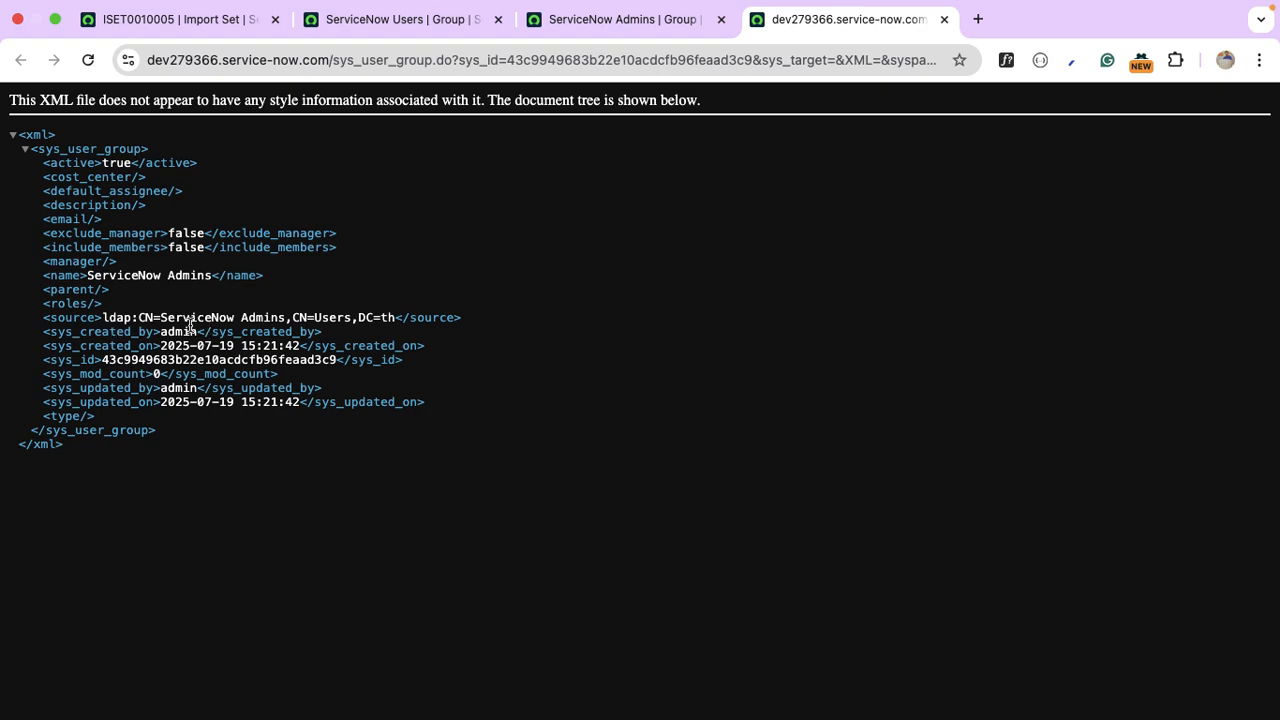
pyautogui.click(186, 24)
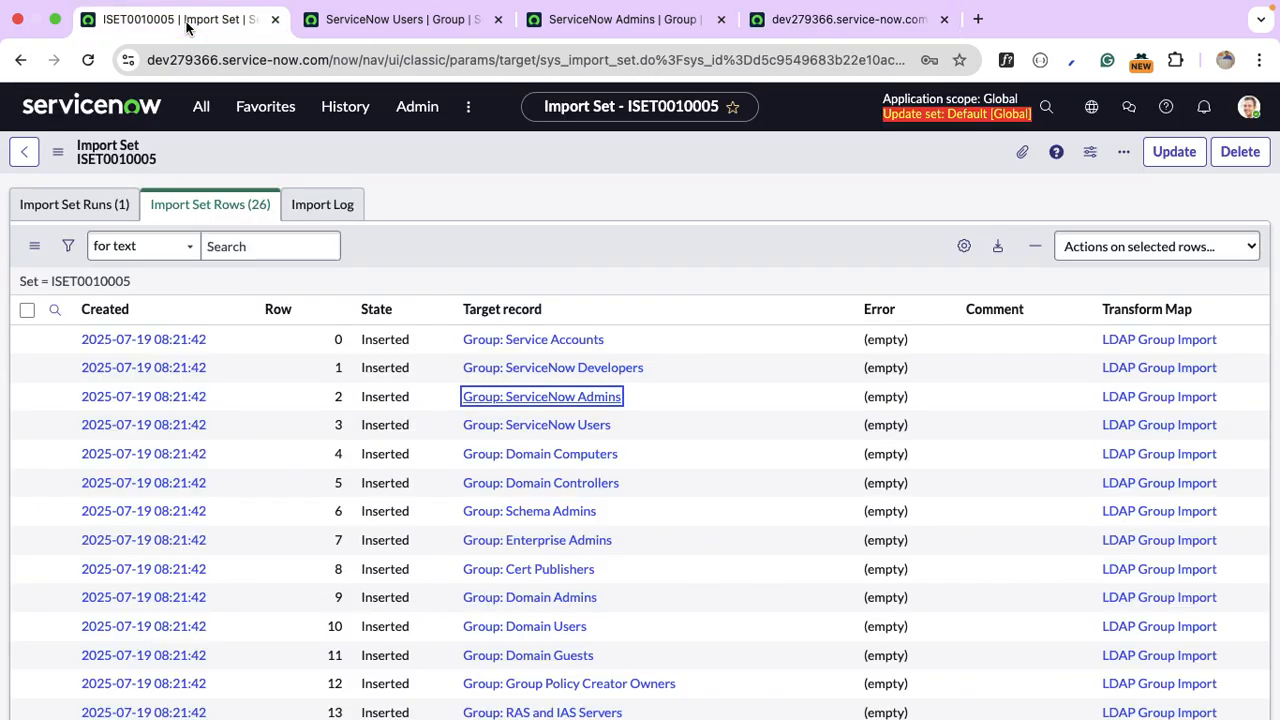
pyautogui.keyDown('super'); pyautogui.click(185, 405); pyautogui.keyUp('super')
# Show the dictionary details for the u_source field on the ServiceNow Admins staging row.
pyautogui.click(352, 26)
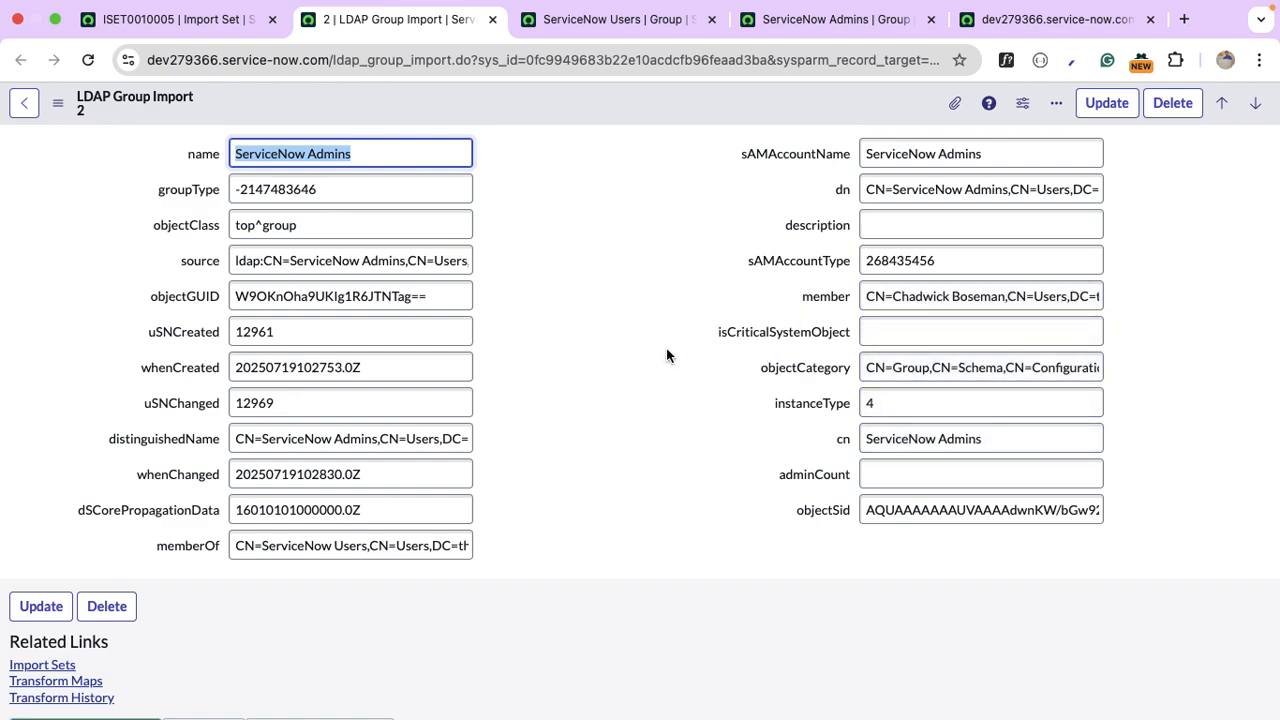
pyautogui.click(296, 252)
pyautogui.press('super+Right')
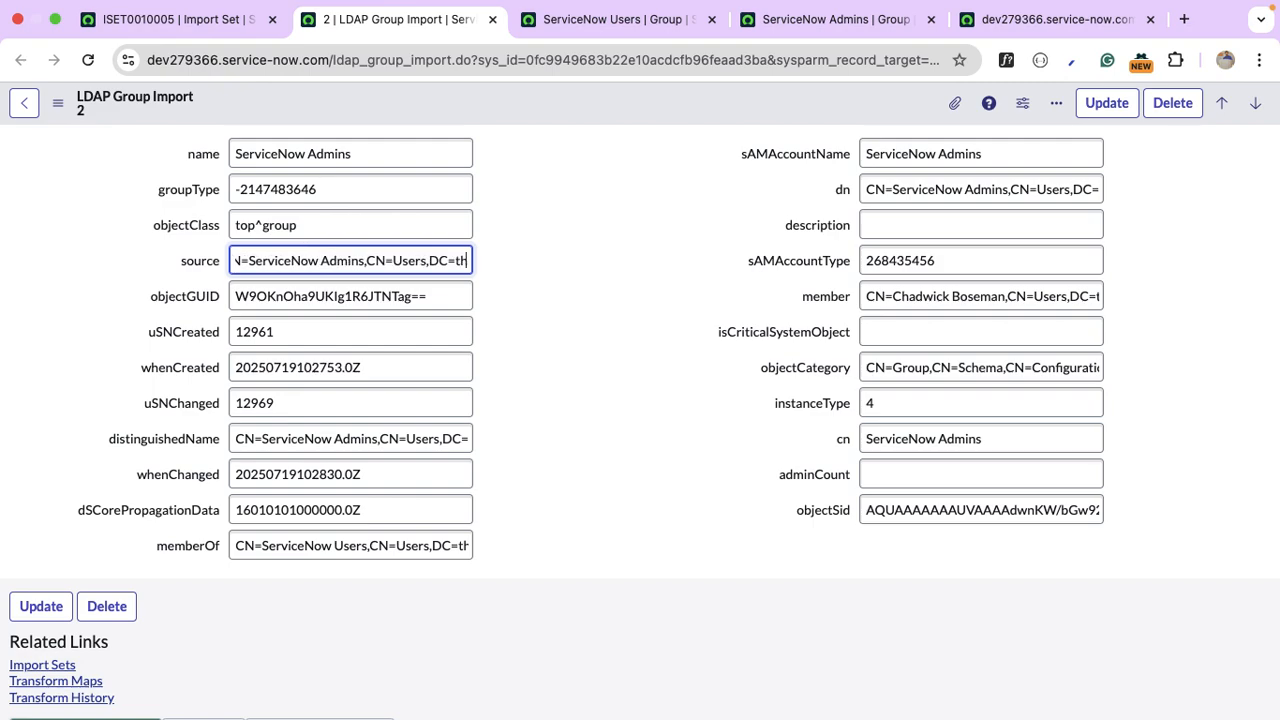
pyautogui.rightClick(182, 263)
pyautogui.click(265, 370)
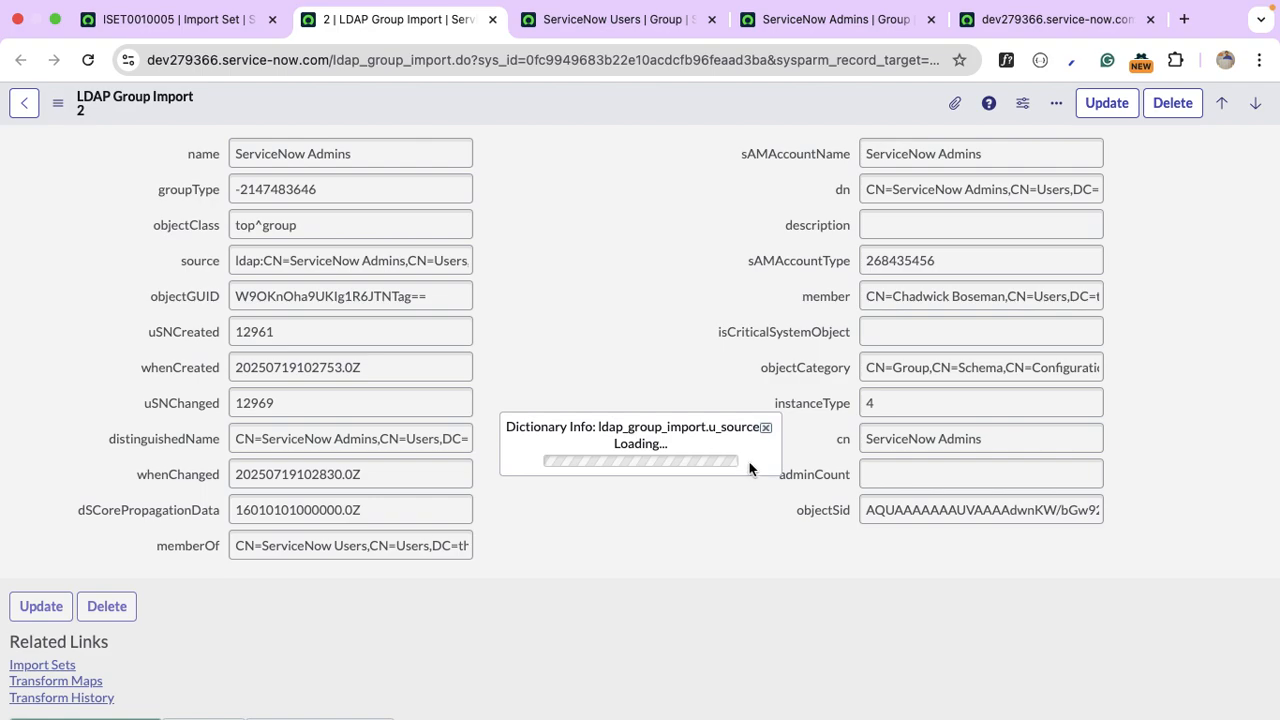
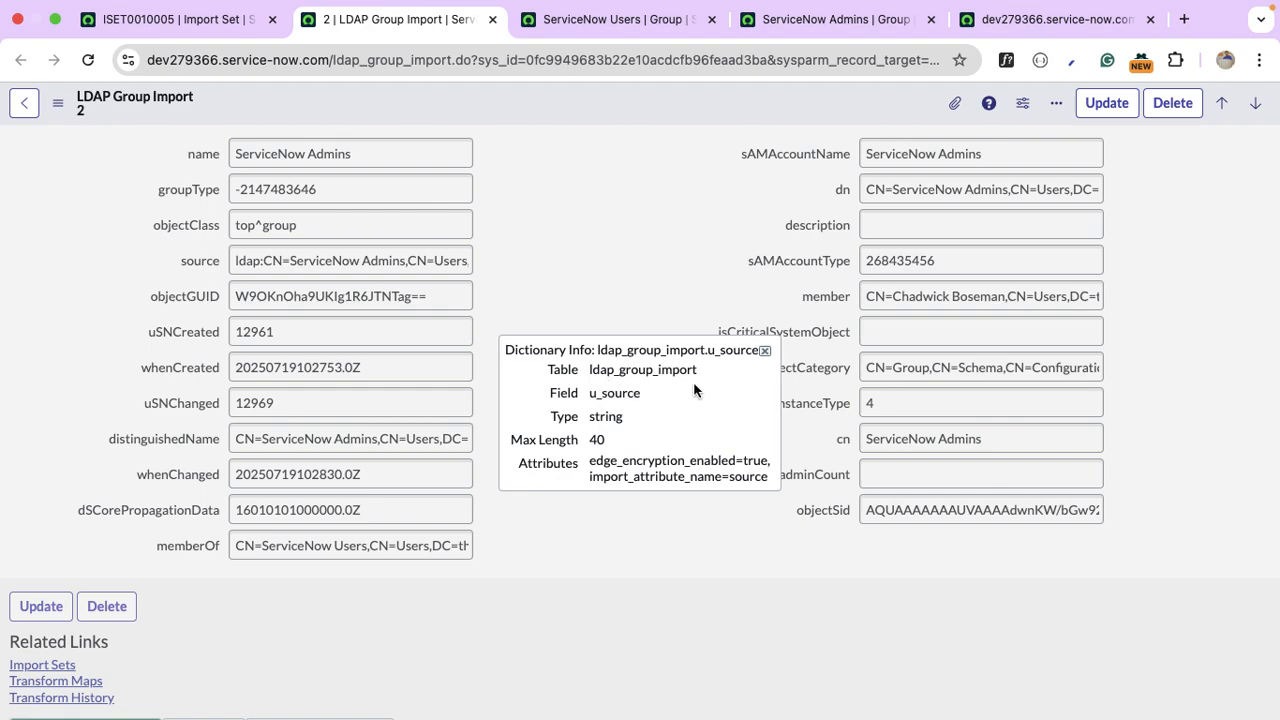
# Read the full distinguishedName value and check its dictionary details on the group import record.
pyautogui.click(764, 351)
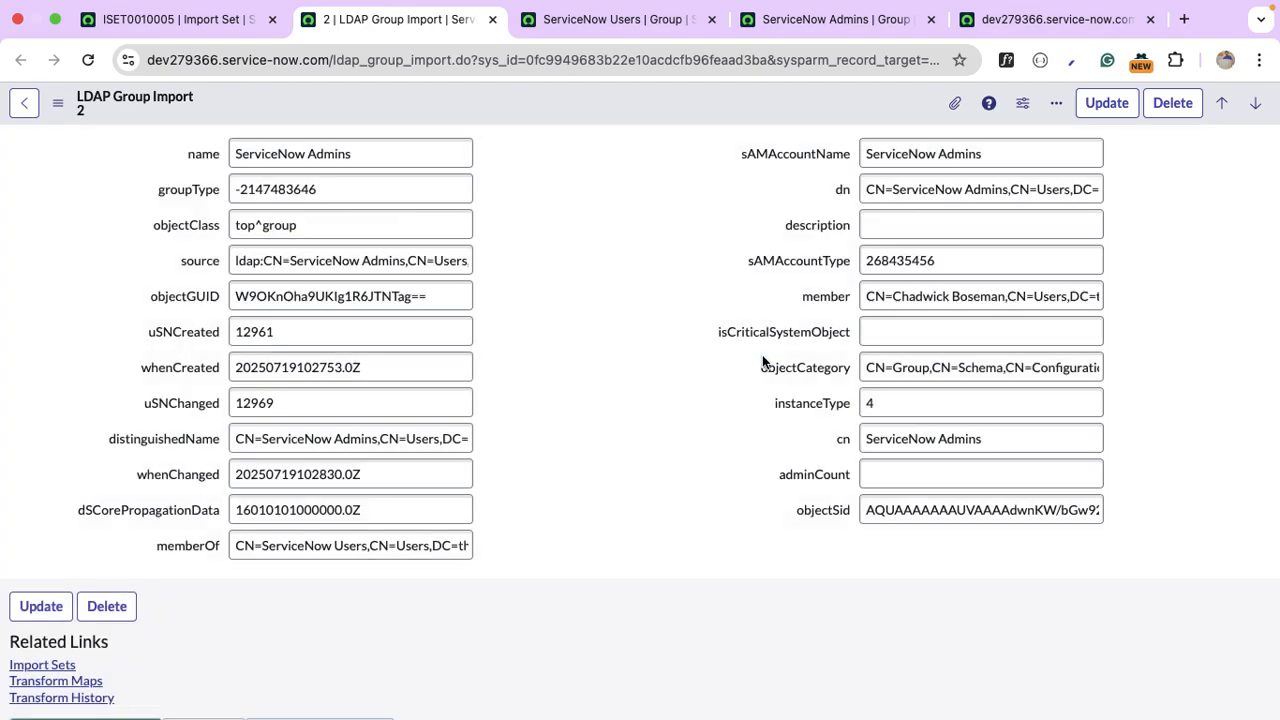
pyautogui.click(445, 438)
pyautogui.press('End')
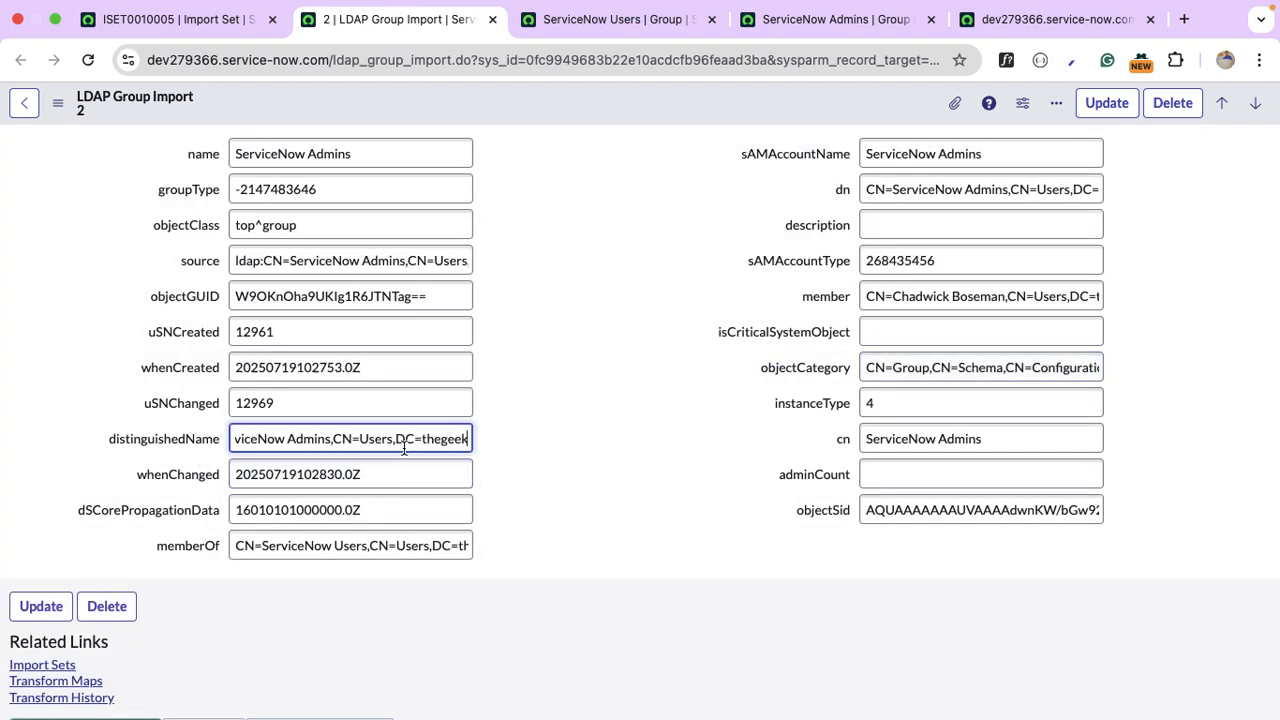
pyautogui.press('Home')
pyautogui.press('End')
pyautogui.rightClick(198, 439)
pyautogui.click(275, 545)
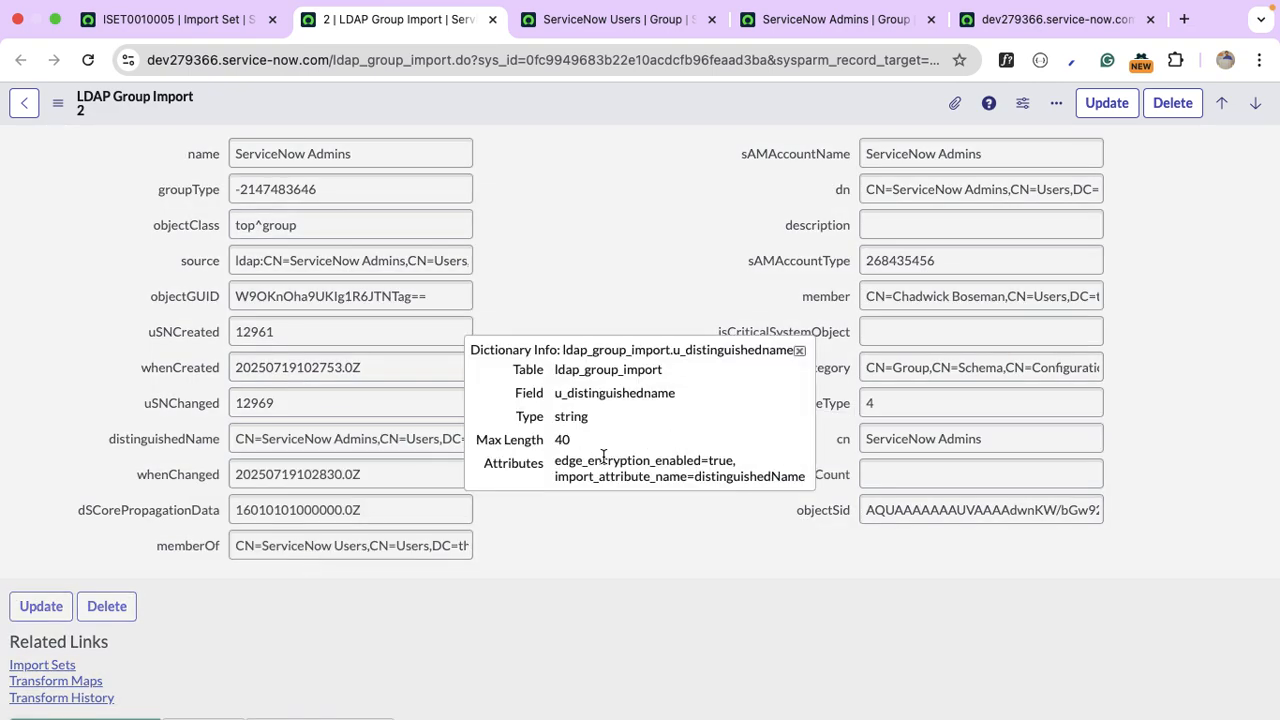
pyautogui.click(800, 350)
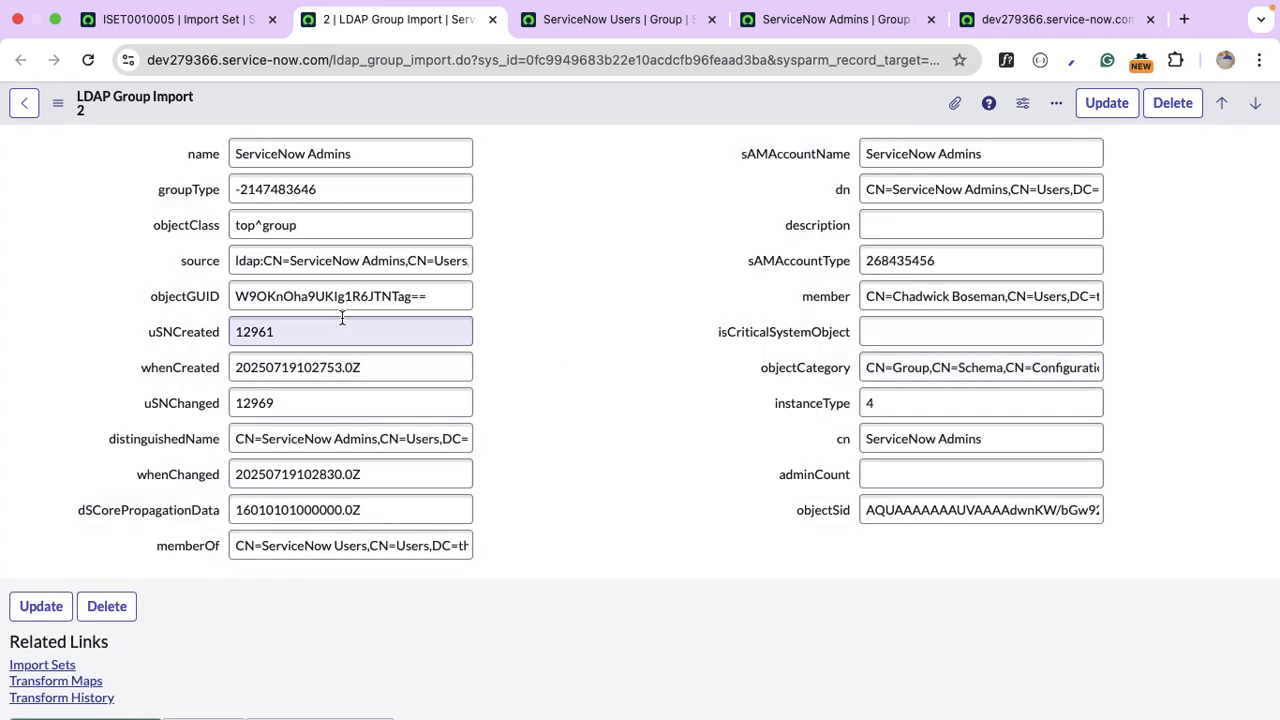
# Raise the source field's max length from 40 to 100 in its dictionary entry.
pyautogui.rightClick(210, 268)
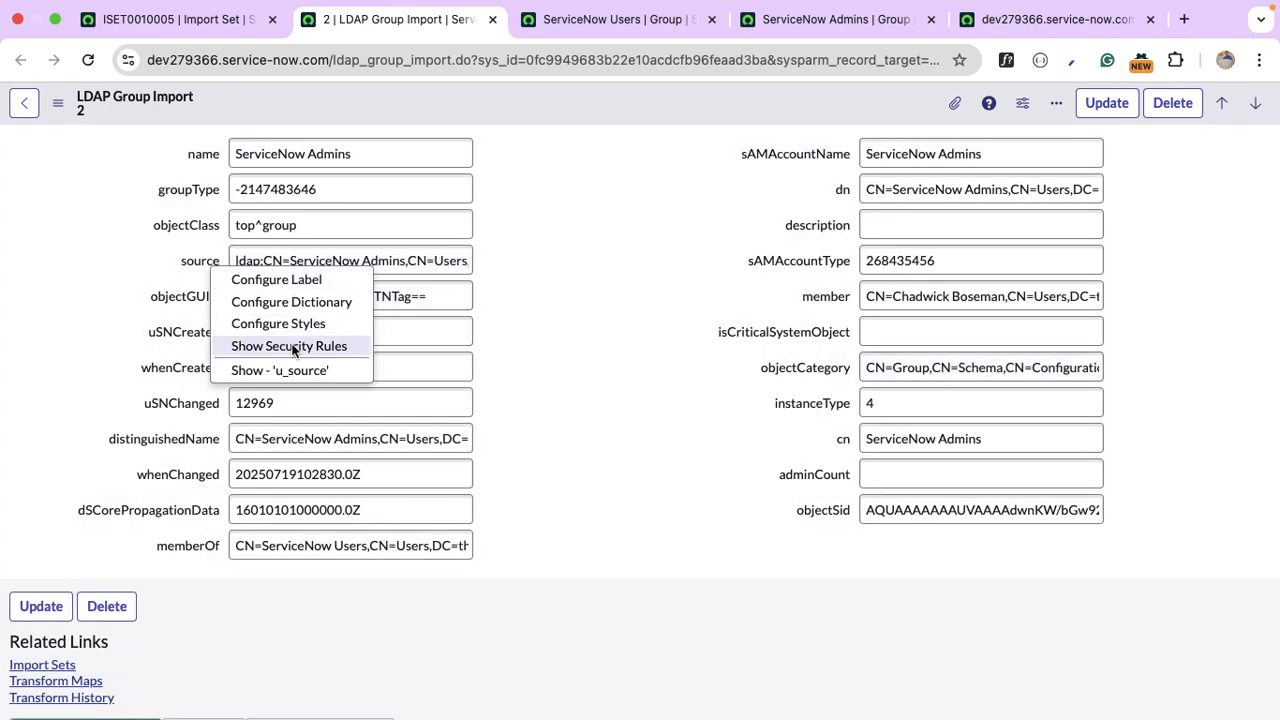
pyautogui.click(343, 308)
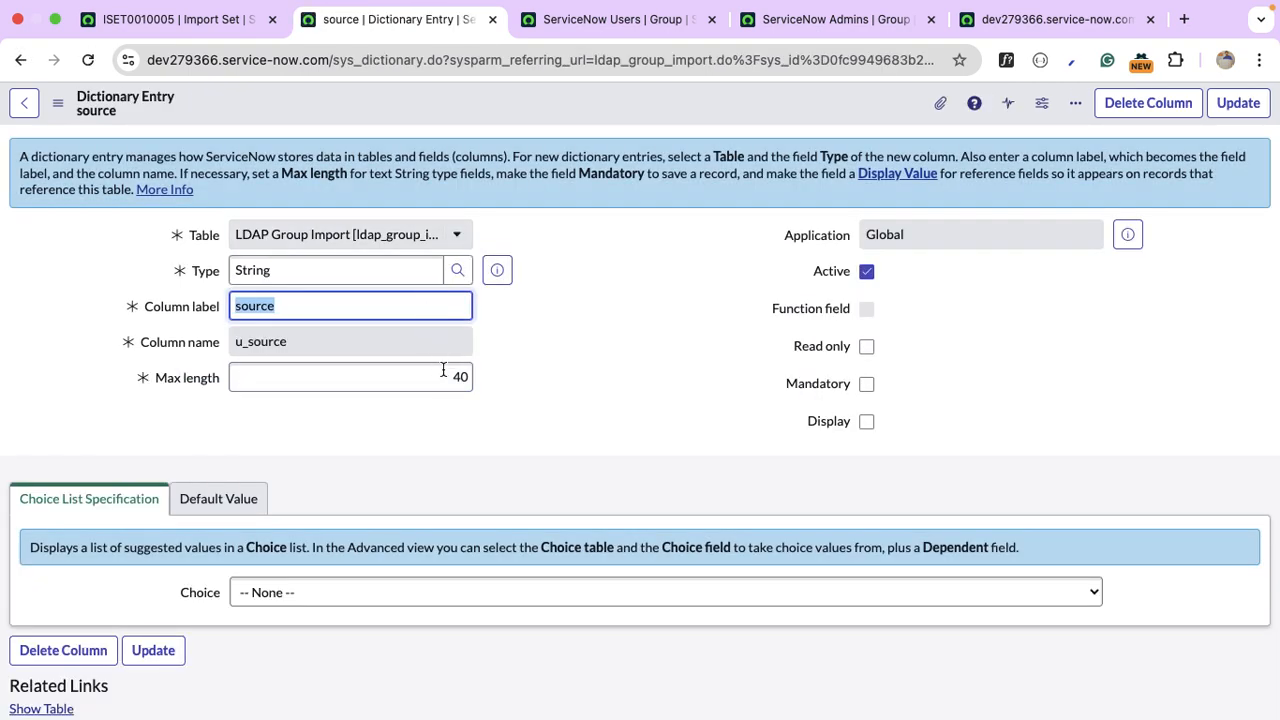
pyautogui.doubleClick(450, 386)
pyautogui.press('BackSpace')
pyautogui.write('100')
pyautogui.click(1254, 113)
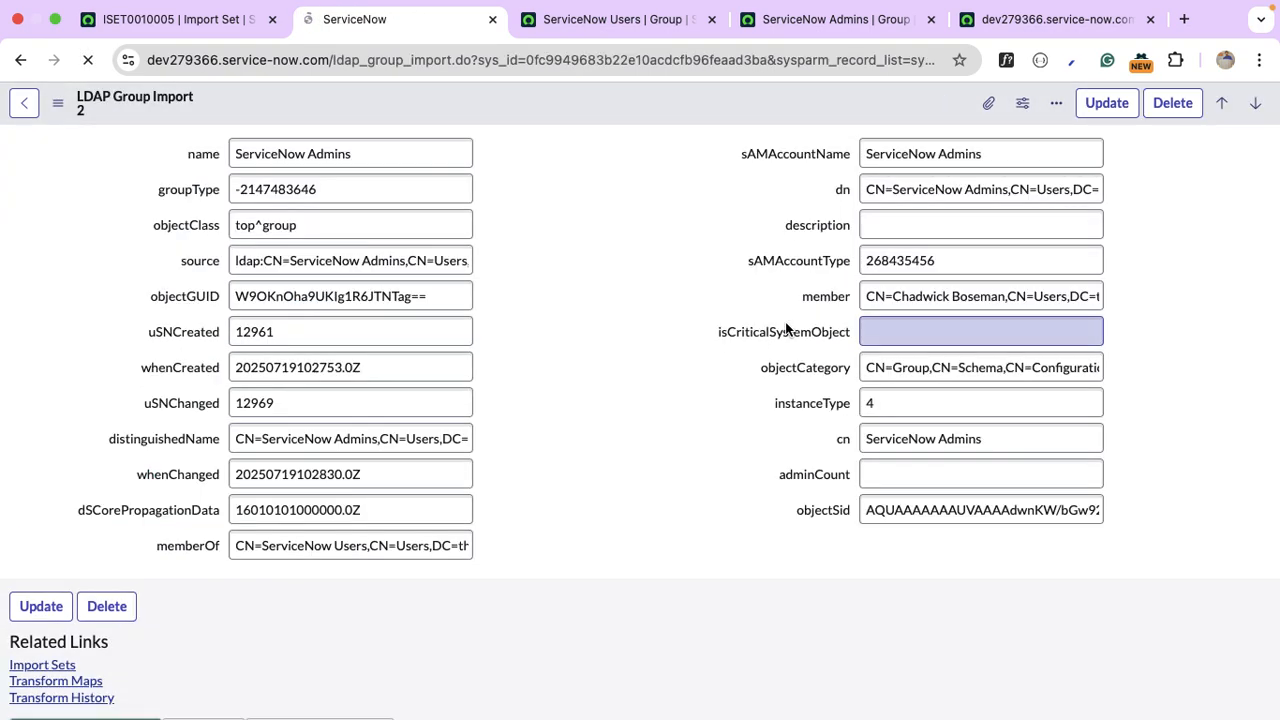
# Look at the memberOf field's dictionary entry, then return to the group import record.
pyautogui.rightClick(208, 549)
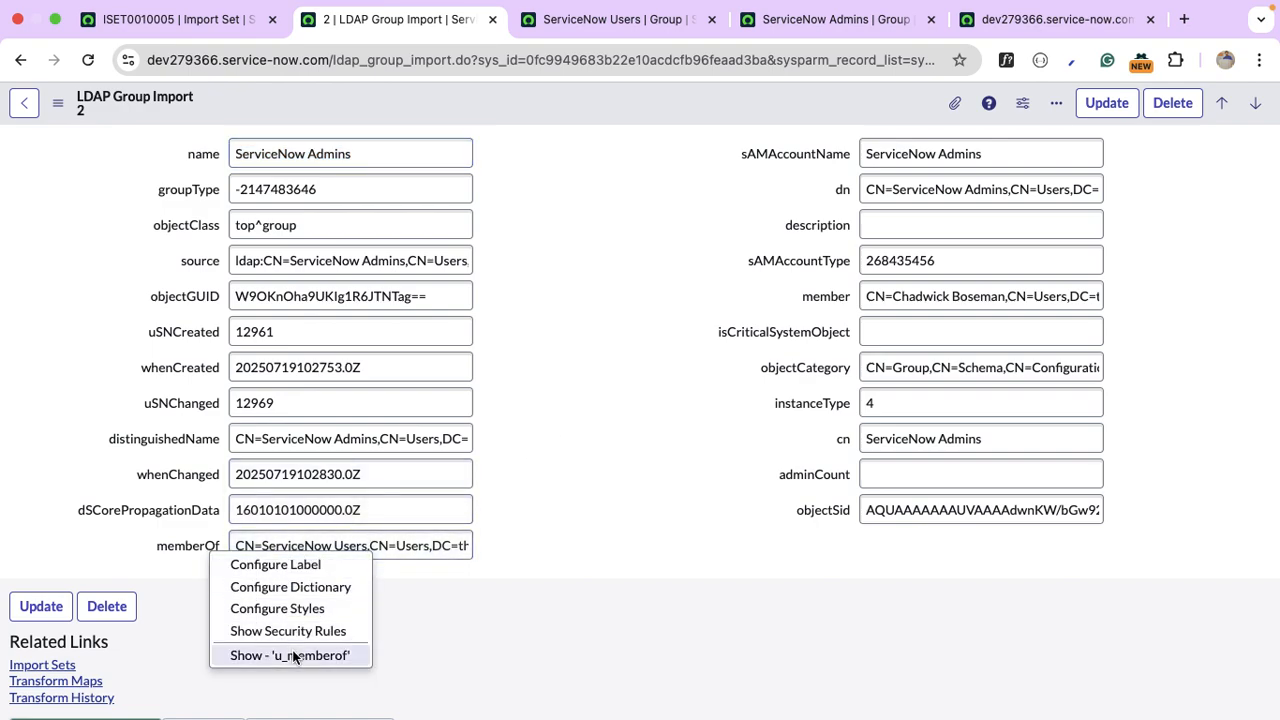
pyautogui.click(300, 587)
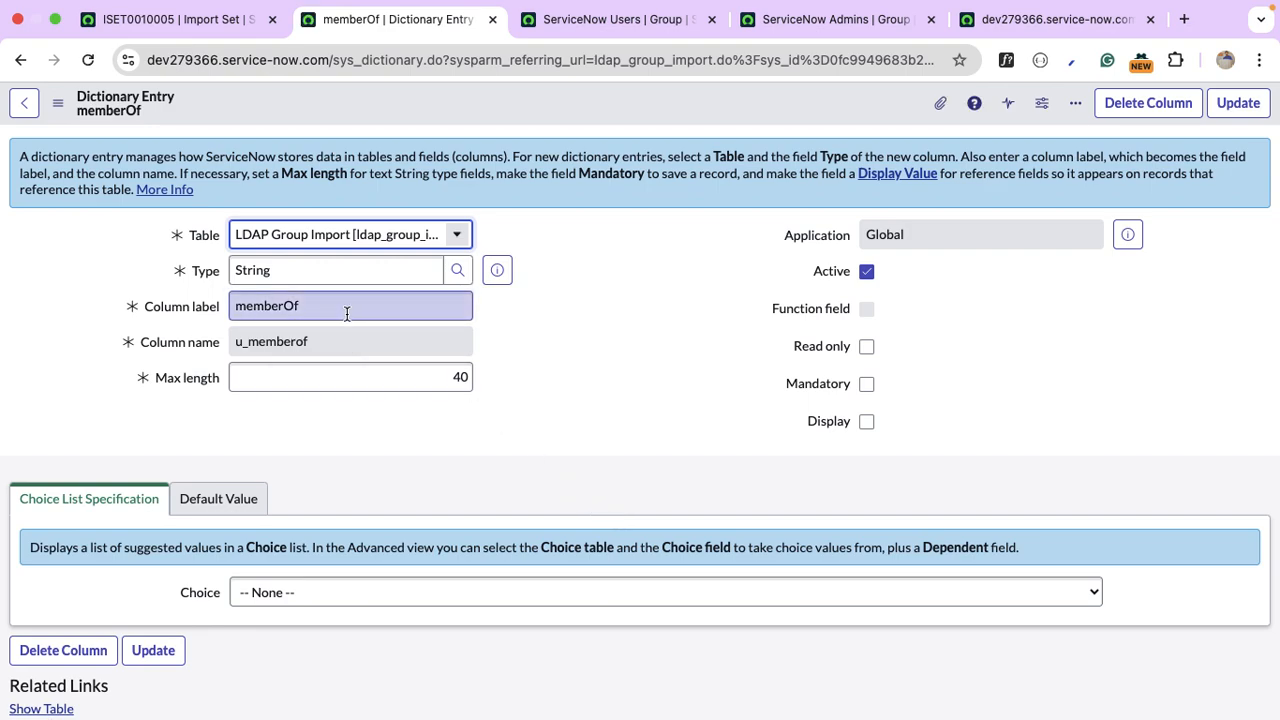
pyautogui.click(24, 103)
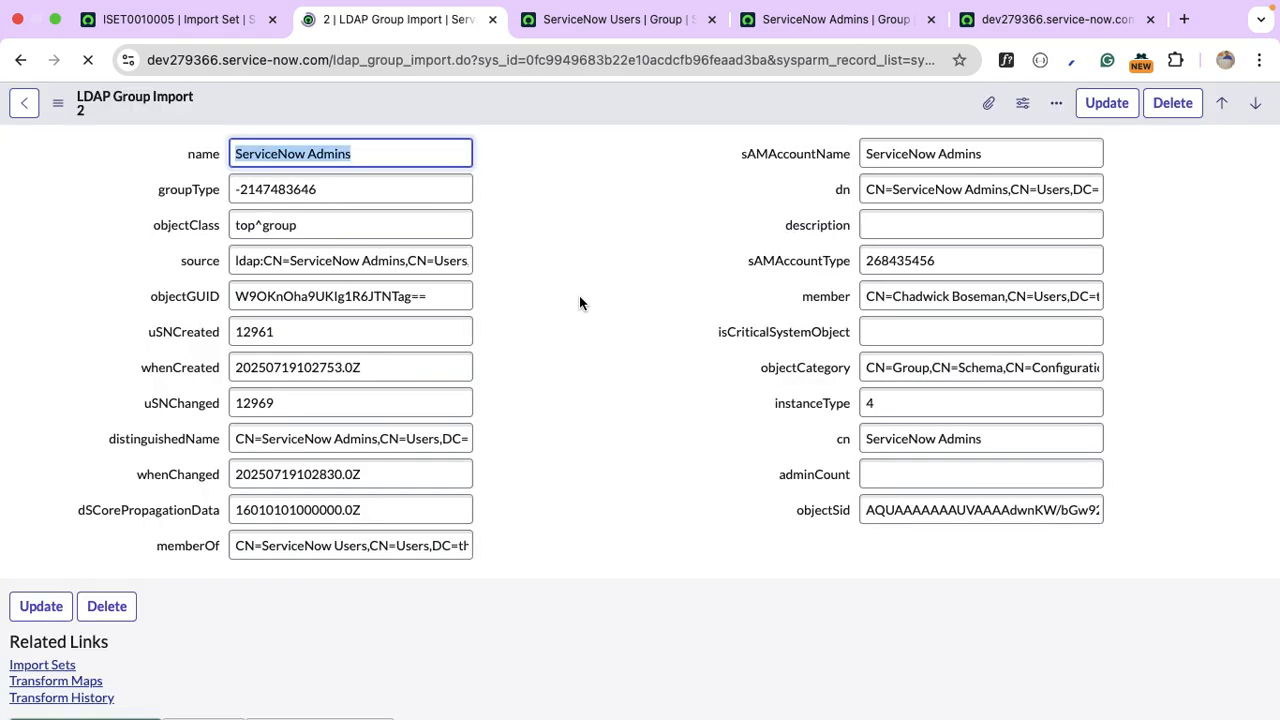
# Close the group import record and open row 6 from the ldap_import list.
pyautogui.click(492, 19)
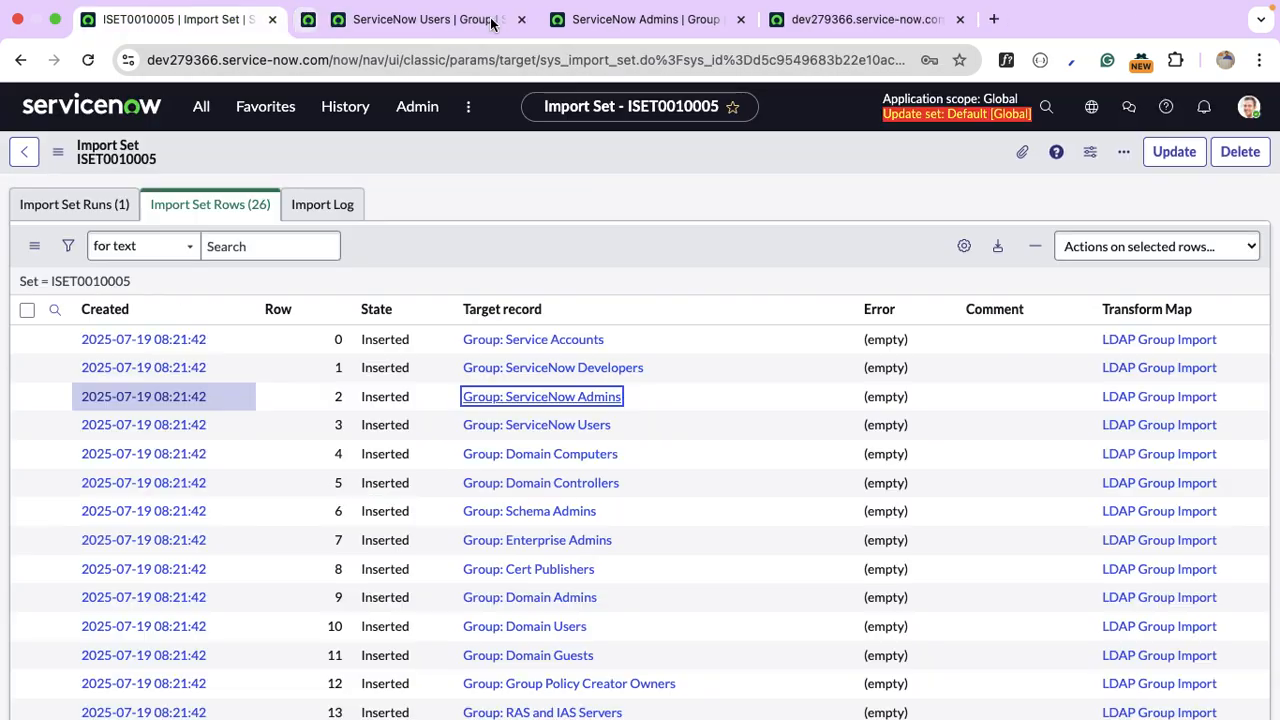
pyautogui.click(201, 106)
pyautogui.write('ldap_import.LIS')
pyautogui.press('Return')
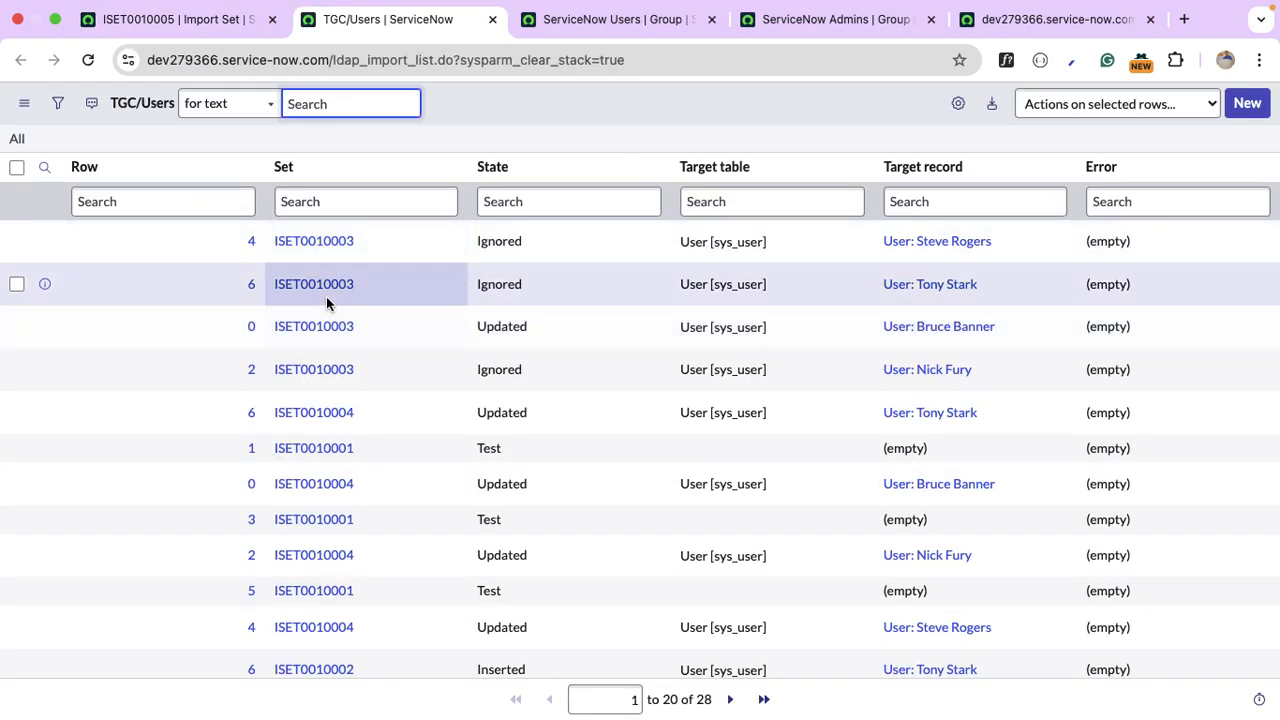
pyautogui.click(252, 286)
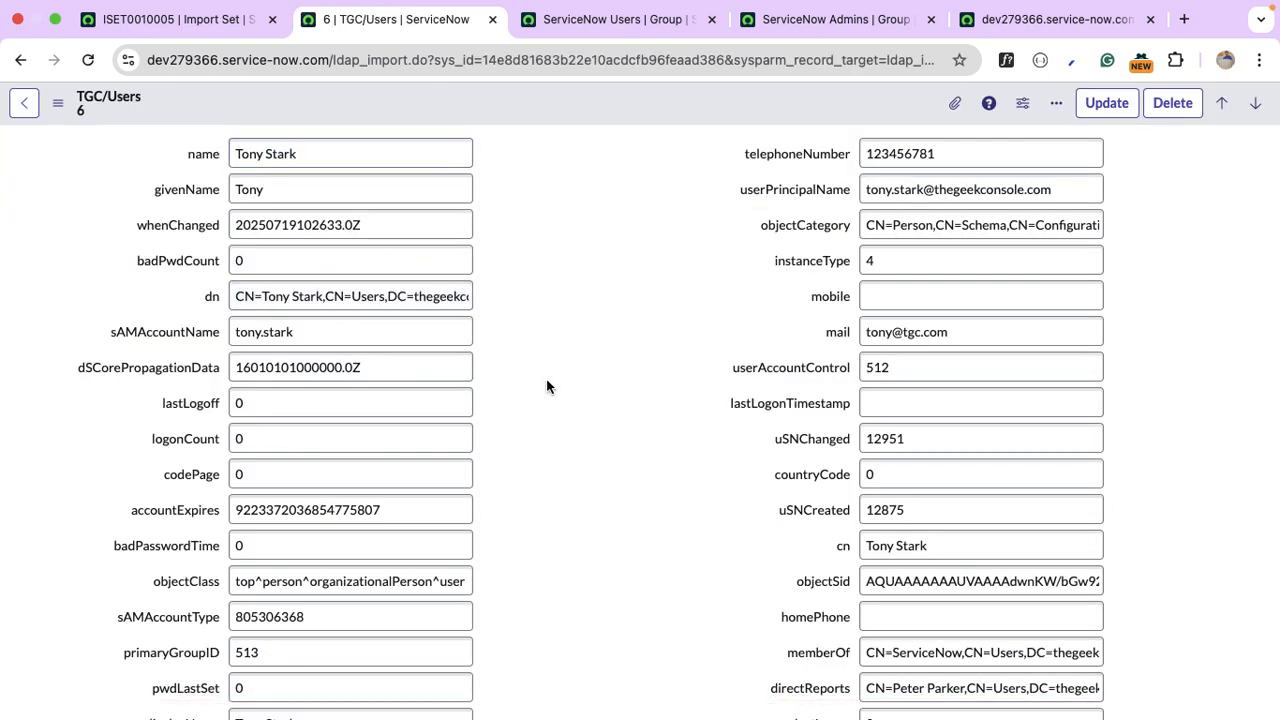
# Read the full source and manager values on the row 6 user import record.
pyautogui.scroll(-5, 546, 386)
pyautogui.click(430, 475)
pyautogui.press('End')
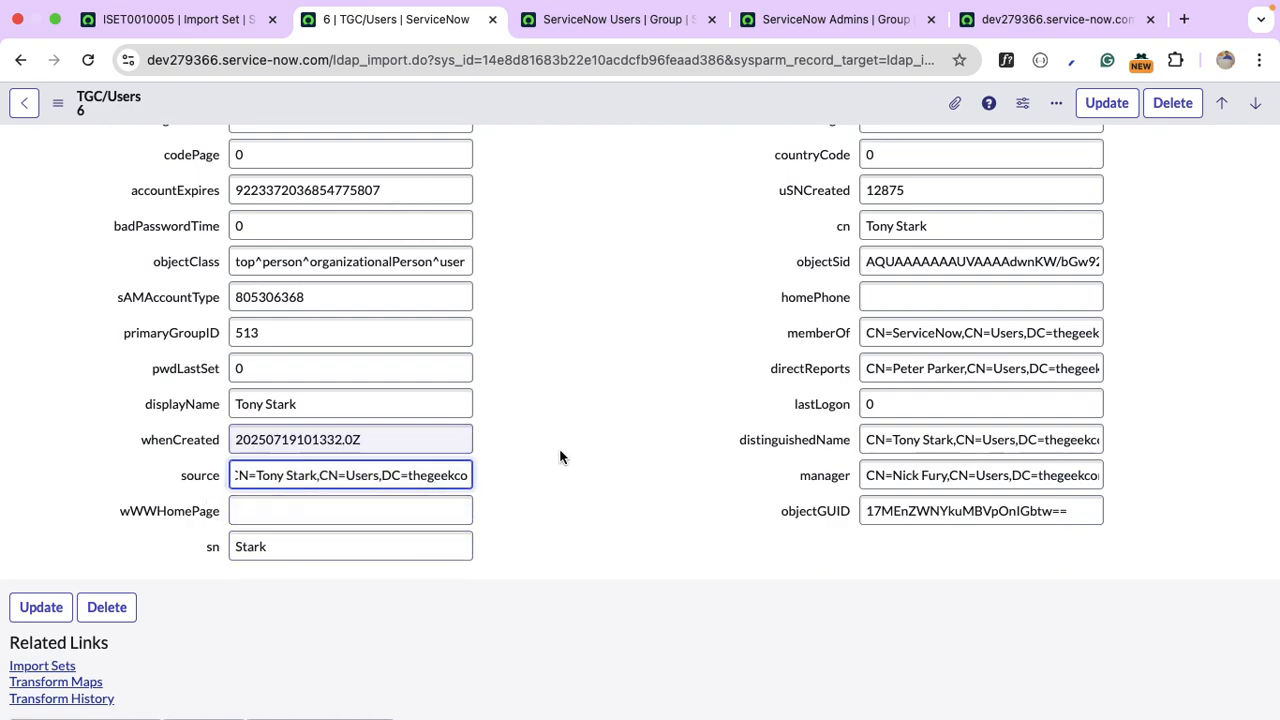
pyautogui.scroll(2, 594, 449)
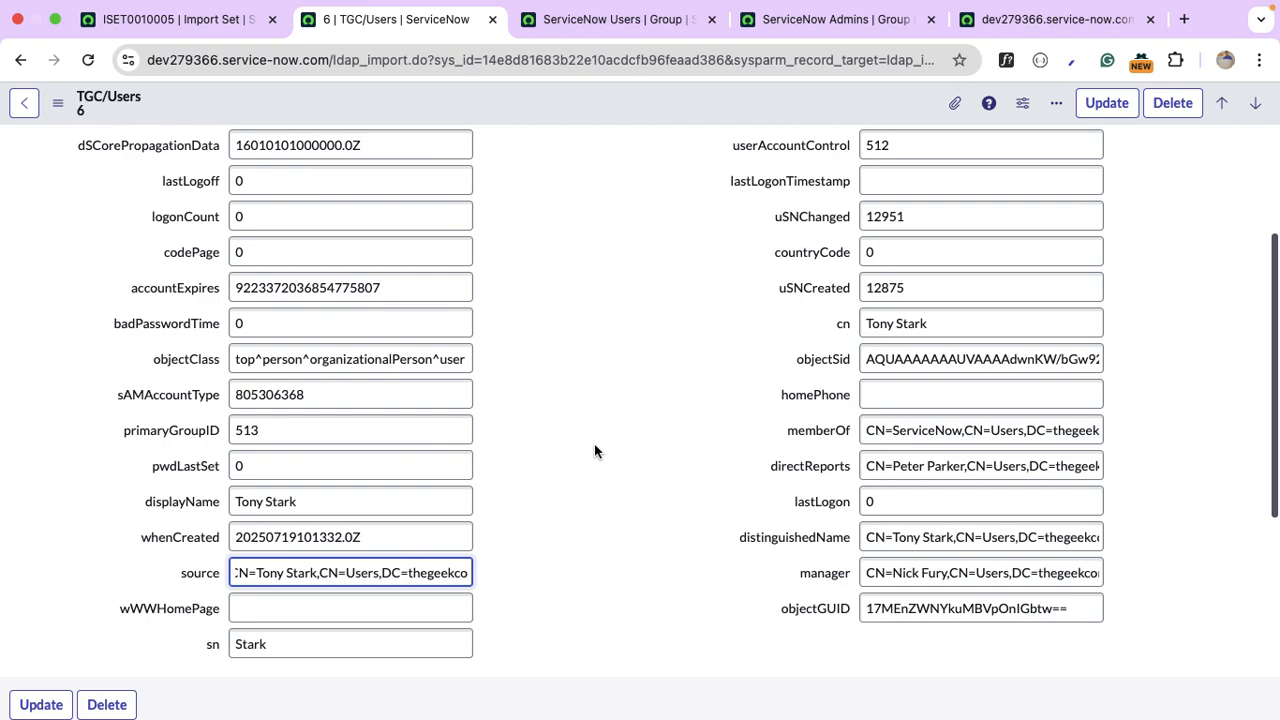
pyautogui.scroll(1, 594, 451)
pyautogui.click(932, 626)
pyautogui.press('Down')
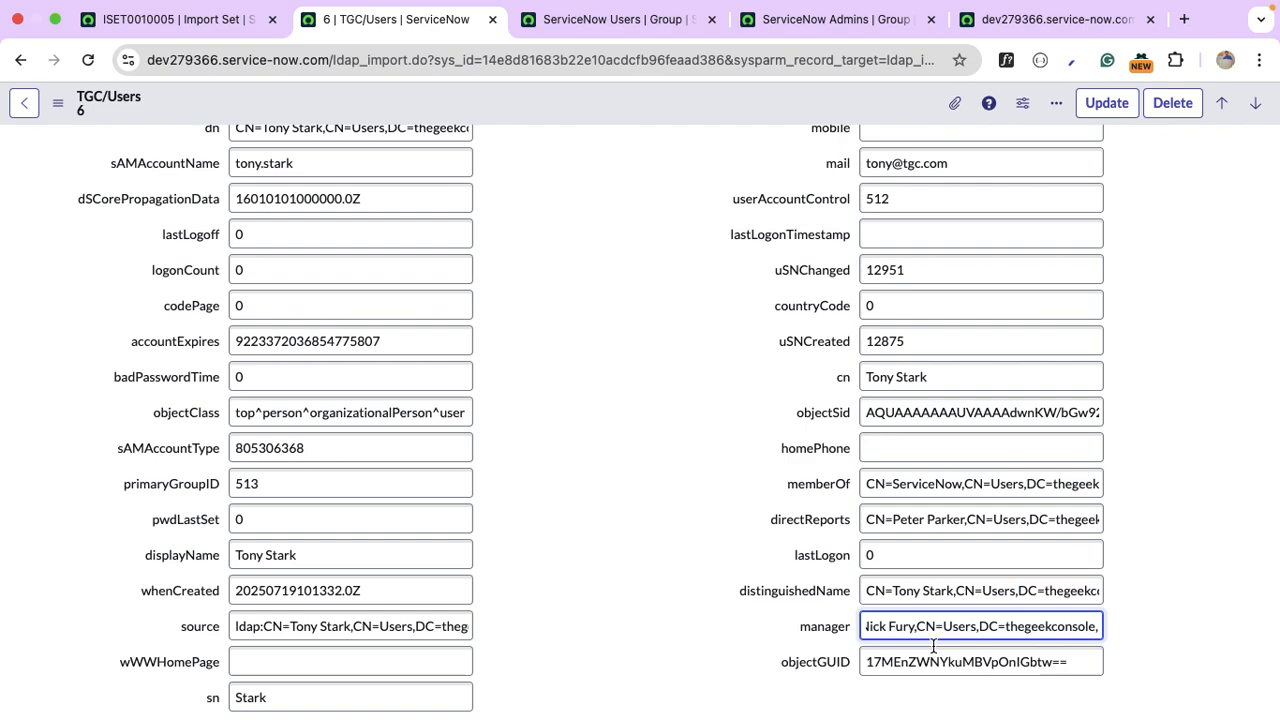
pyautogui.press('Up')
pyautogui.press('Down')
# Open the recently viewed user record from the history list.
pyautogui.click(210, 26)
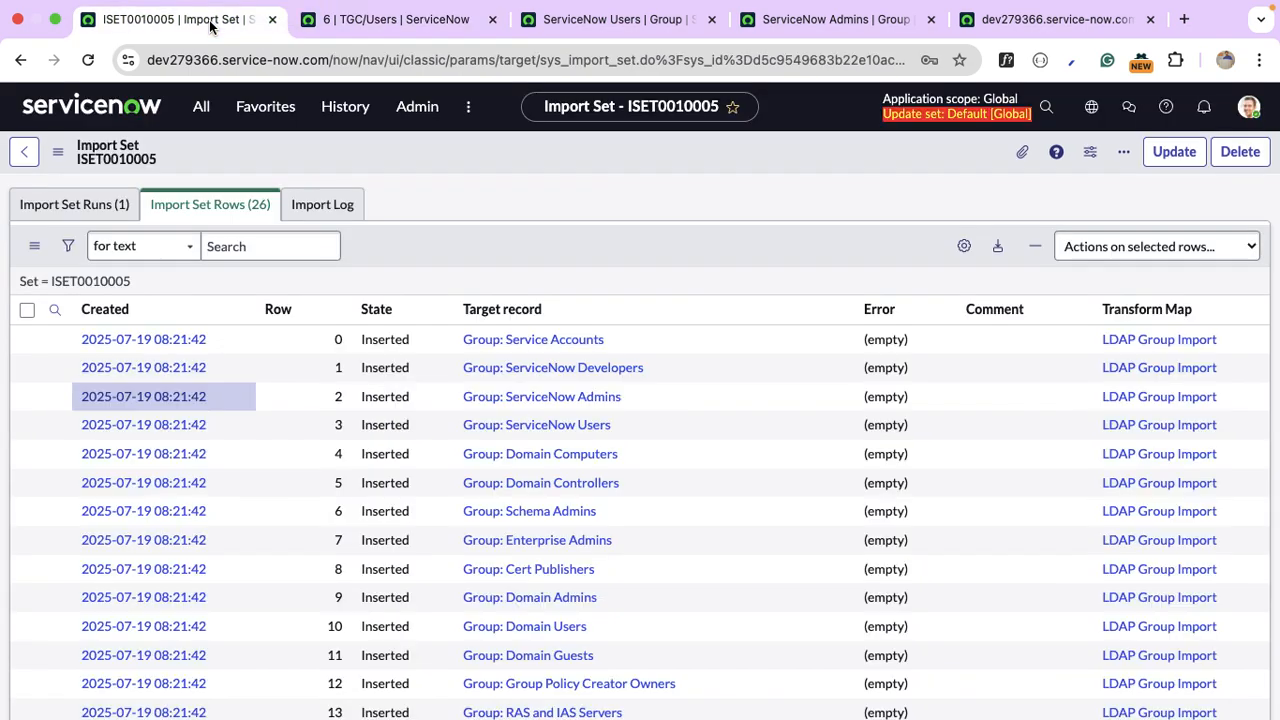
pyautogui.click(343, 107)
pyautogui.scroll(-5, 368, 448)
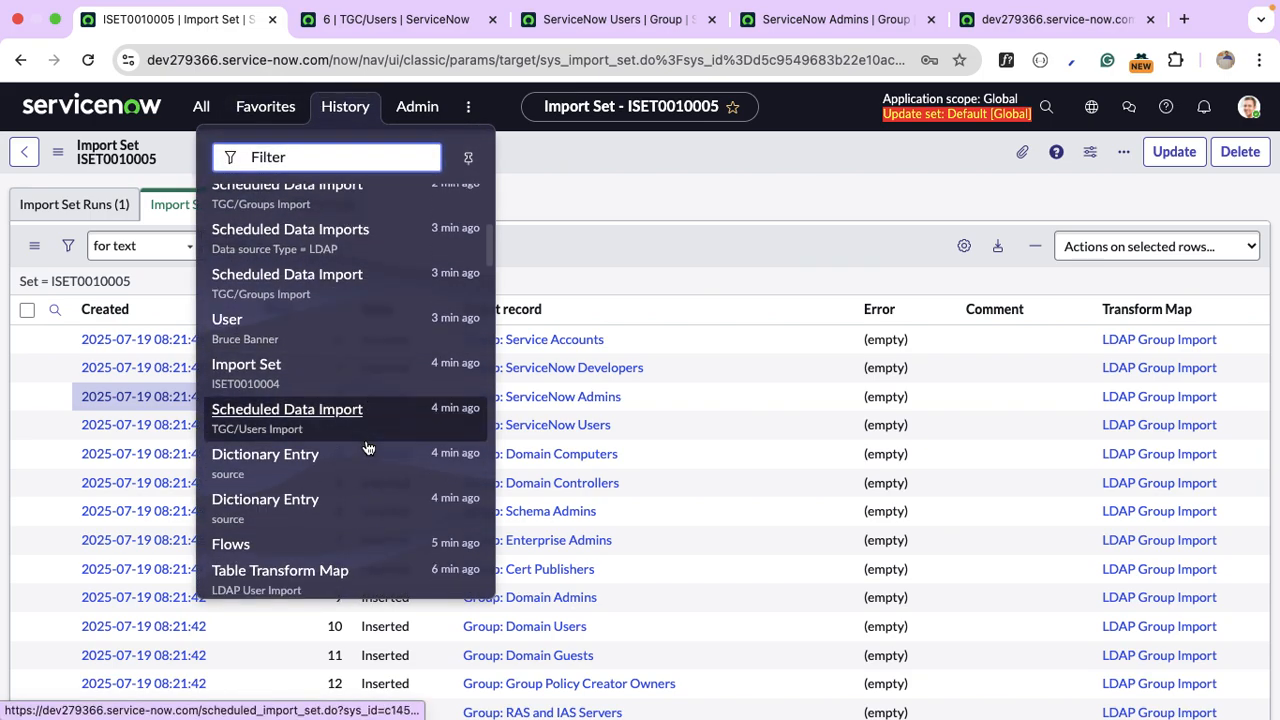
pyautogui.scroll(-5, 368, 448)
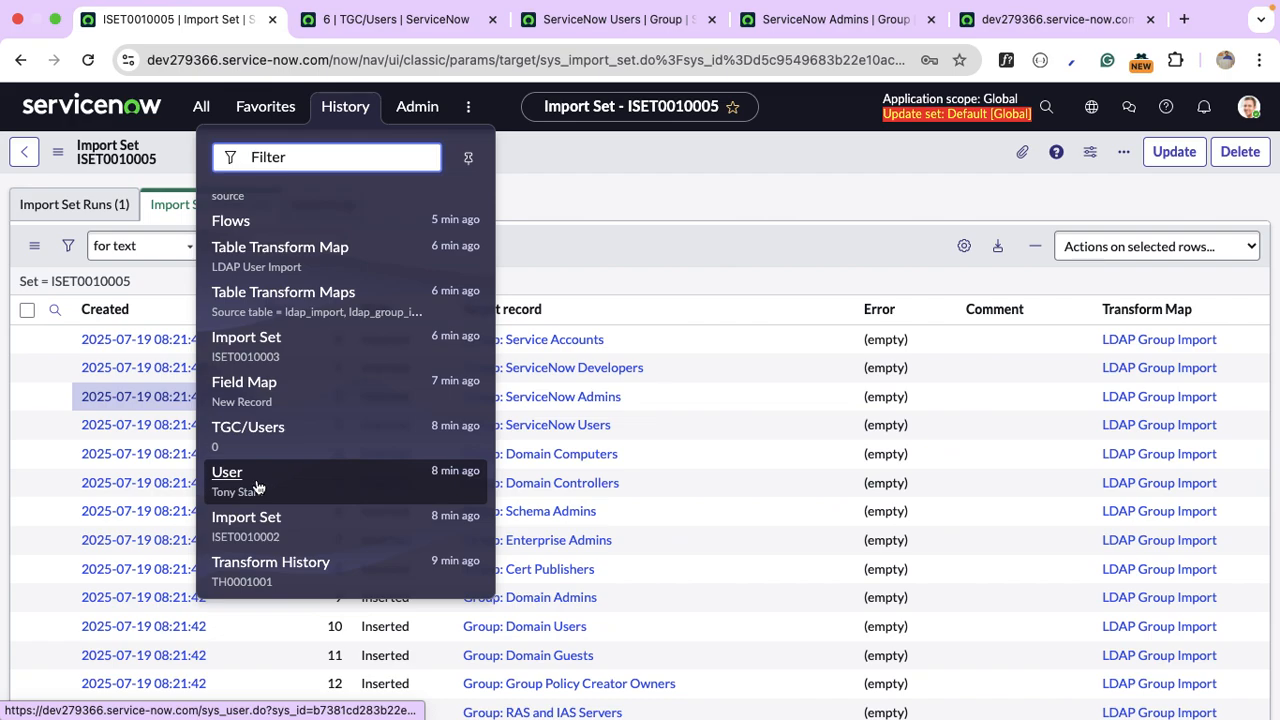
pyautogui.keyDown('super'); pyautogui.click(258, 487); pyautogui.keyUp('super')
pyautogui.click(480, 20)
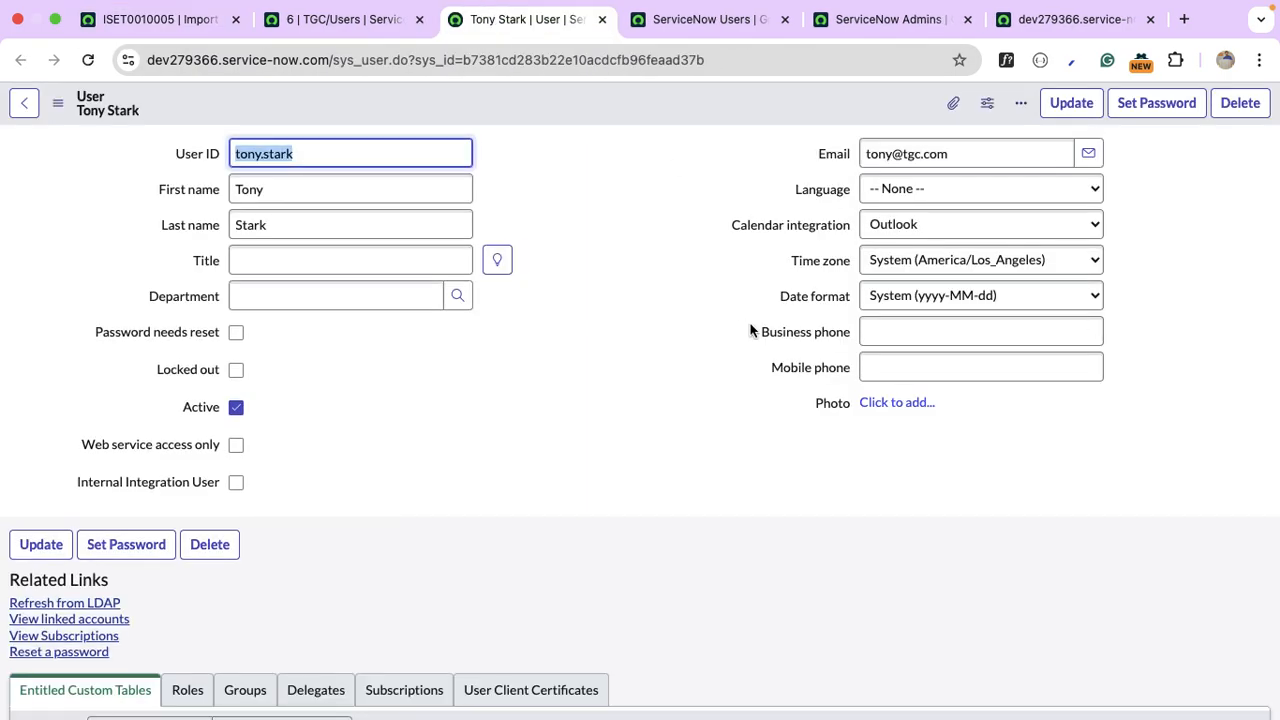
# Open the User form layout and add the Manager field to the form.
pyautogui.rightClick(664, 110)
pyautogui.moveTo(760, 212)
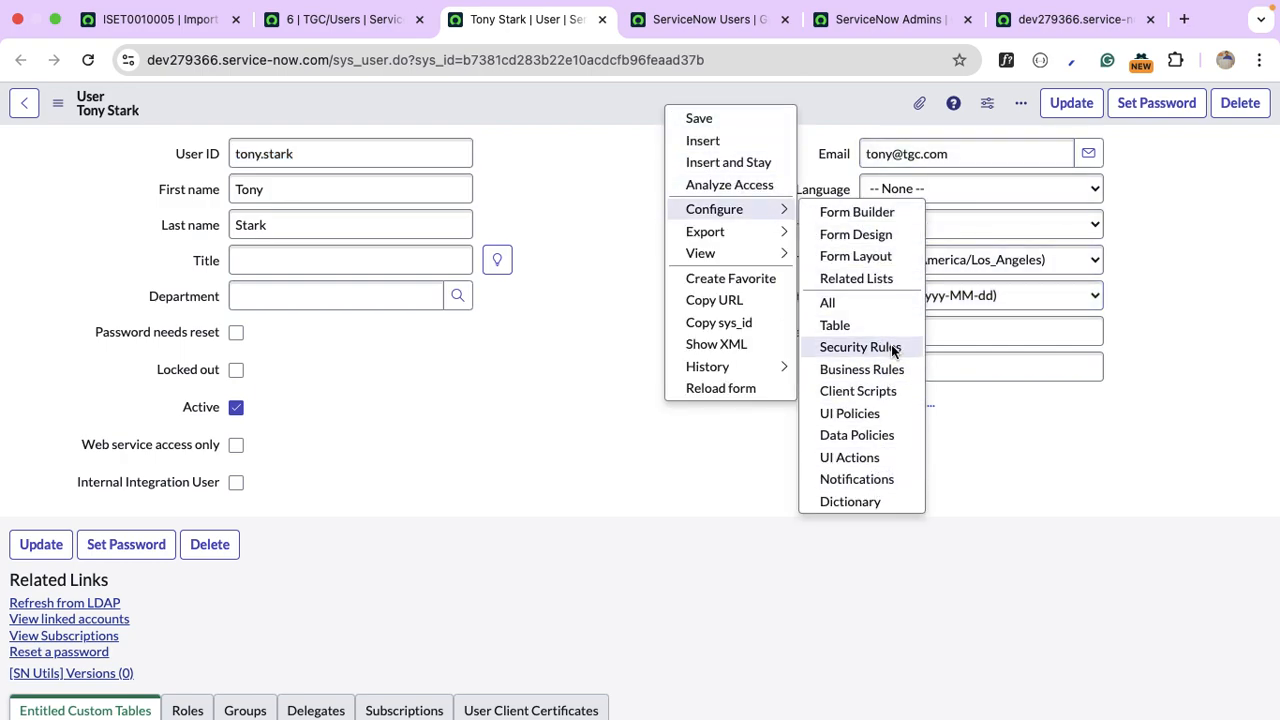
pyautogui.click(886, 257)
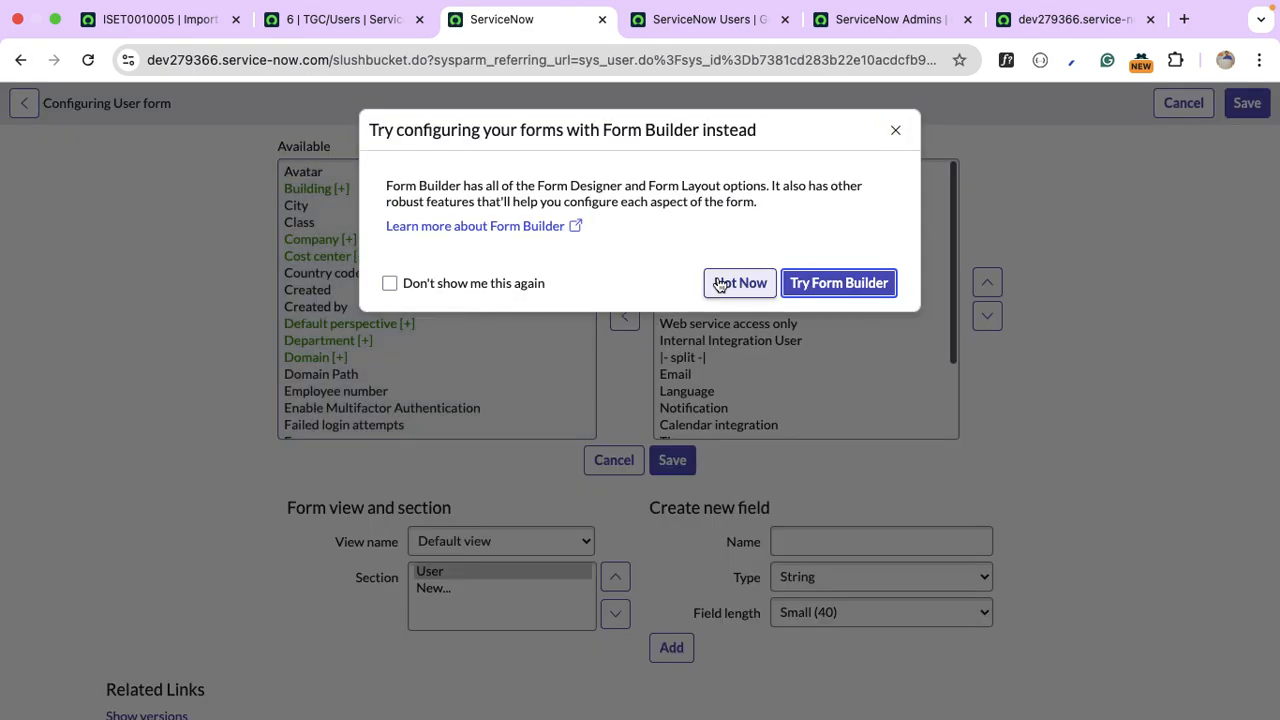
pyautogui.click(745, 284)
pyautogui.click(380, 277)
pyautogui.press('m')
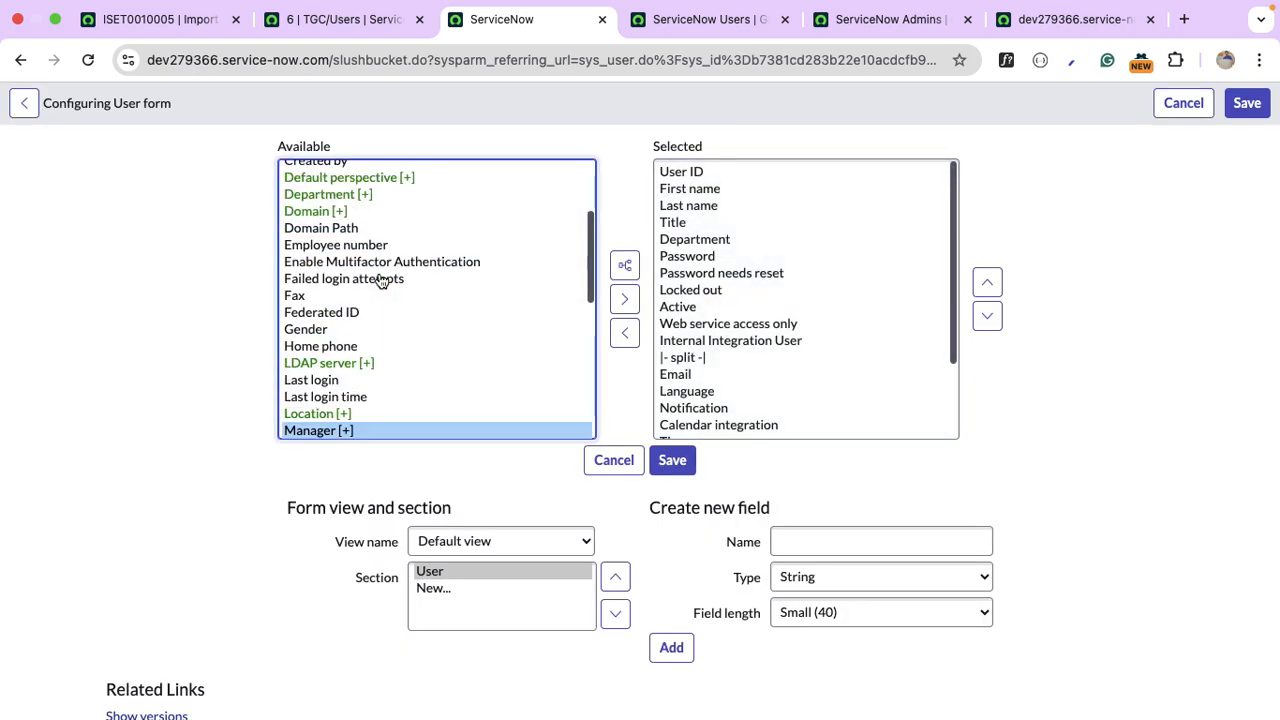
pyautogui.click(626, 299)
# Move Manager up to sit just below Department and save the layout.
pyautogui.click(987, 283)
pyautogui.click(987, 283)
pyautogui.click(987, 283)
pyautogui.click(987, 283)
pyautogui.doubleClick(987, 283)
pyautogui.tripleClick(987, 283)
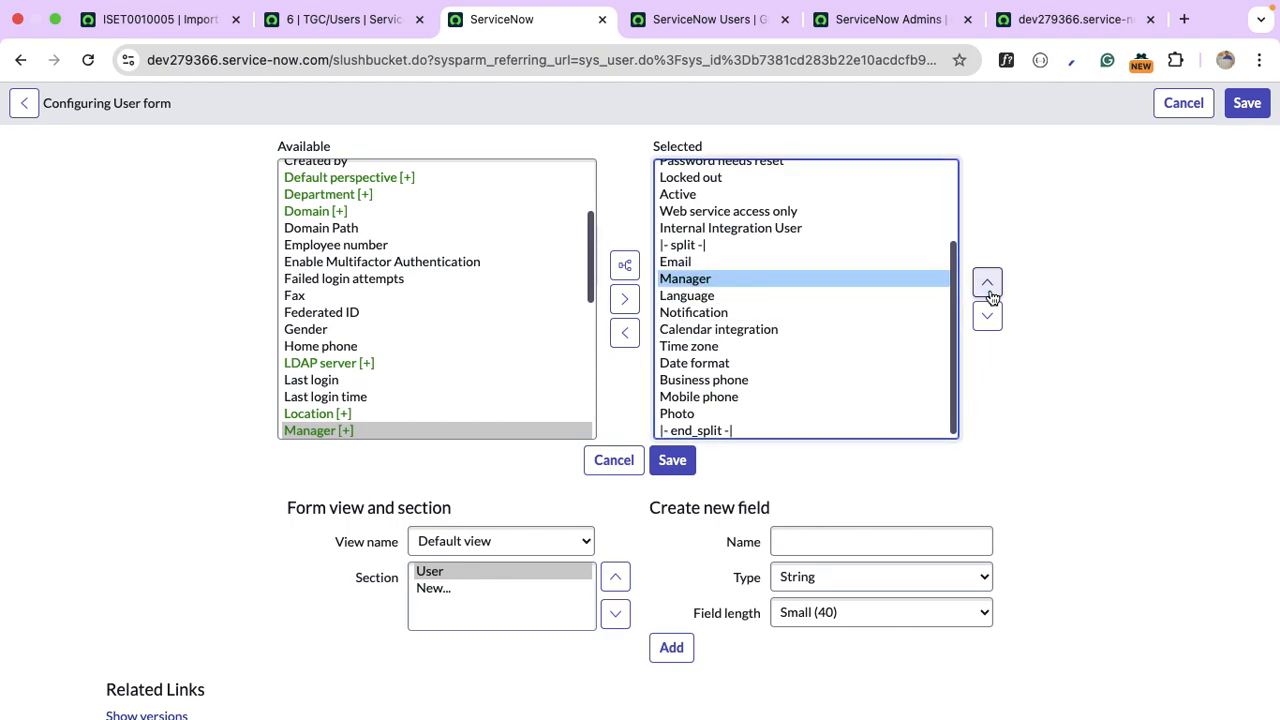
pyautogui.tripleClick(987, 283)
pyautogui.doubleClick(987, 283)
pyautogui.tripleClick(987, 283)
pyautogui.scroll(3, 895, 298)
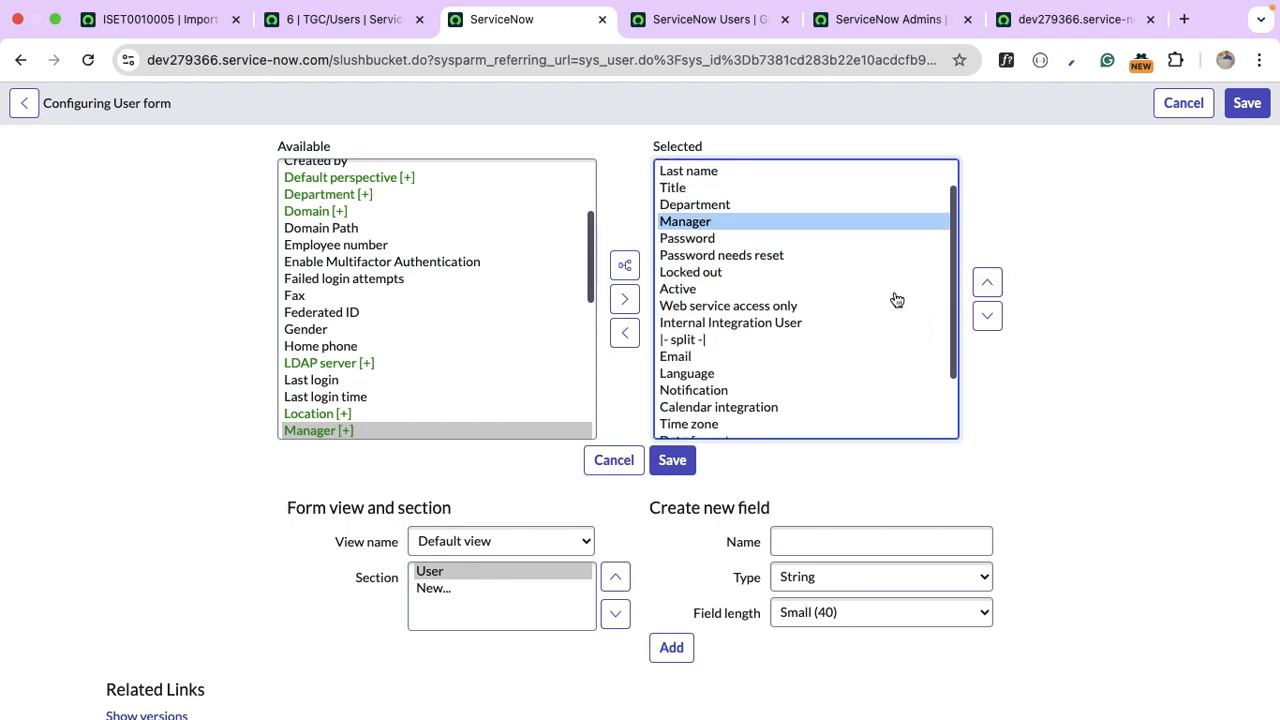
pyautogui.click(672, 460)
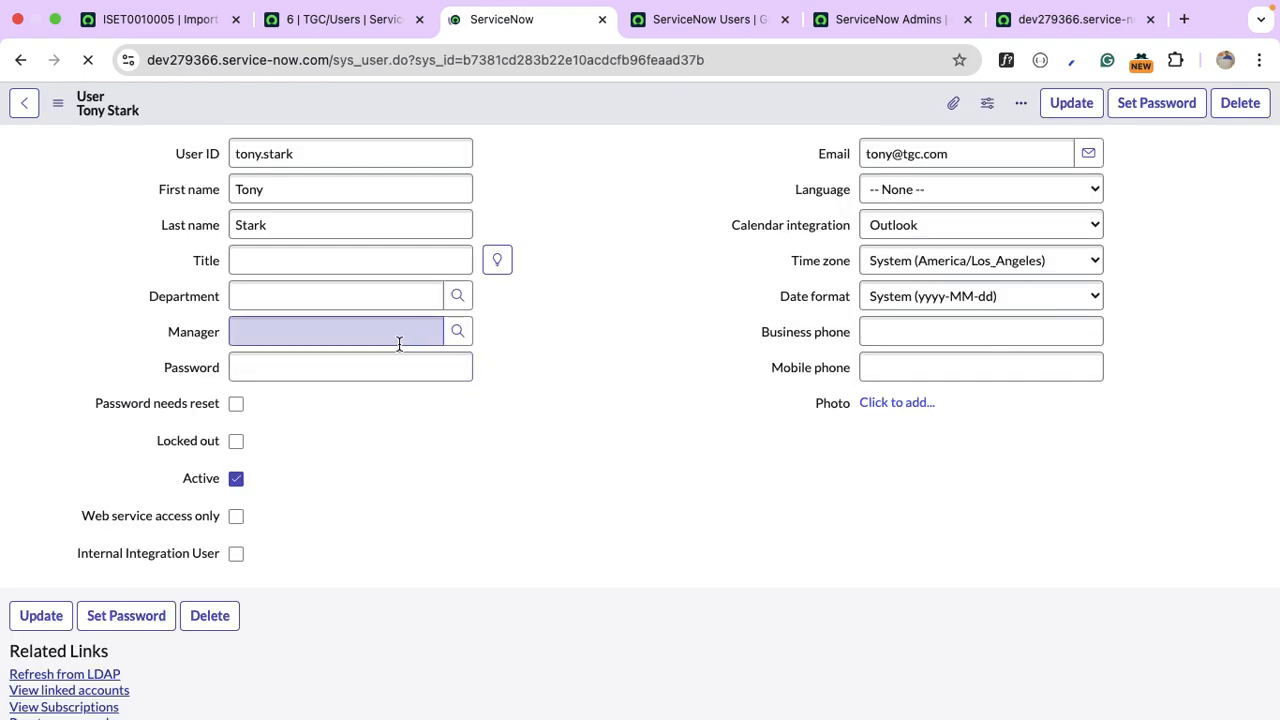
# On the row 6 import record, read the truncated ends of the manager and distinguishedName values.
pyautogui.click(369, 33)
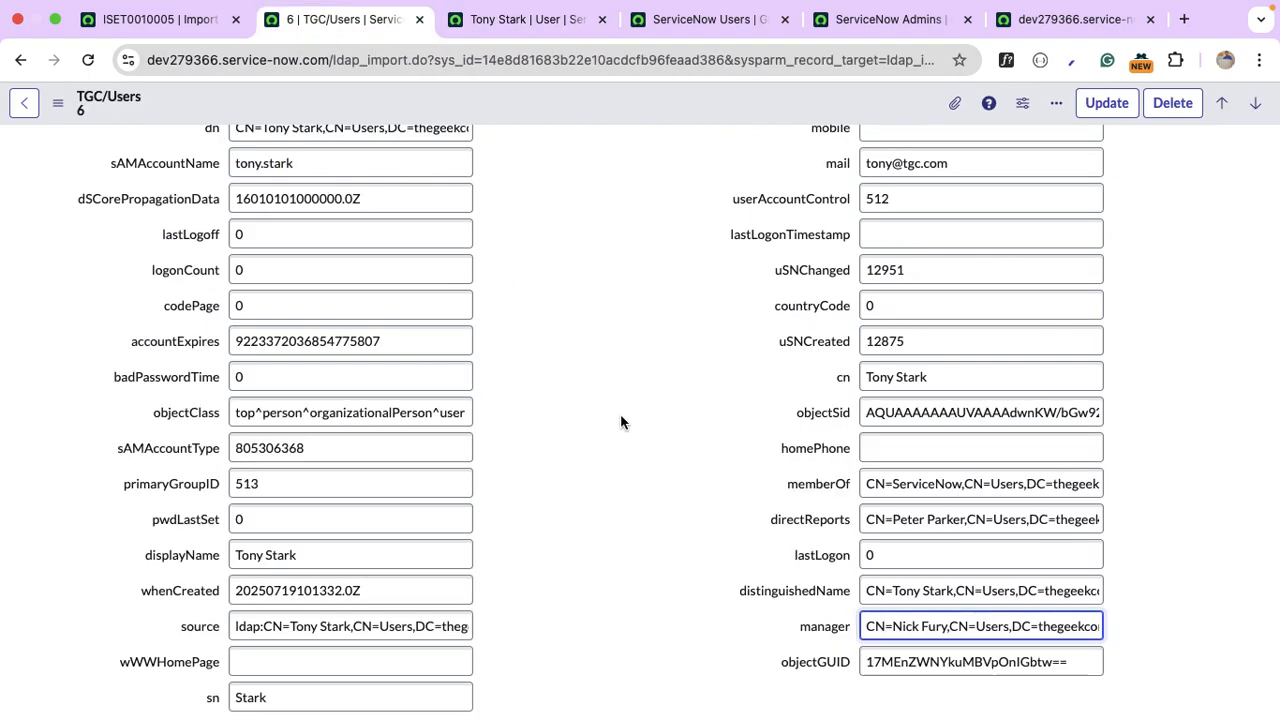
pyautogui.scroll(-3, 620, 413)
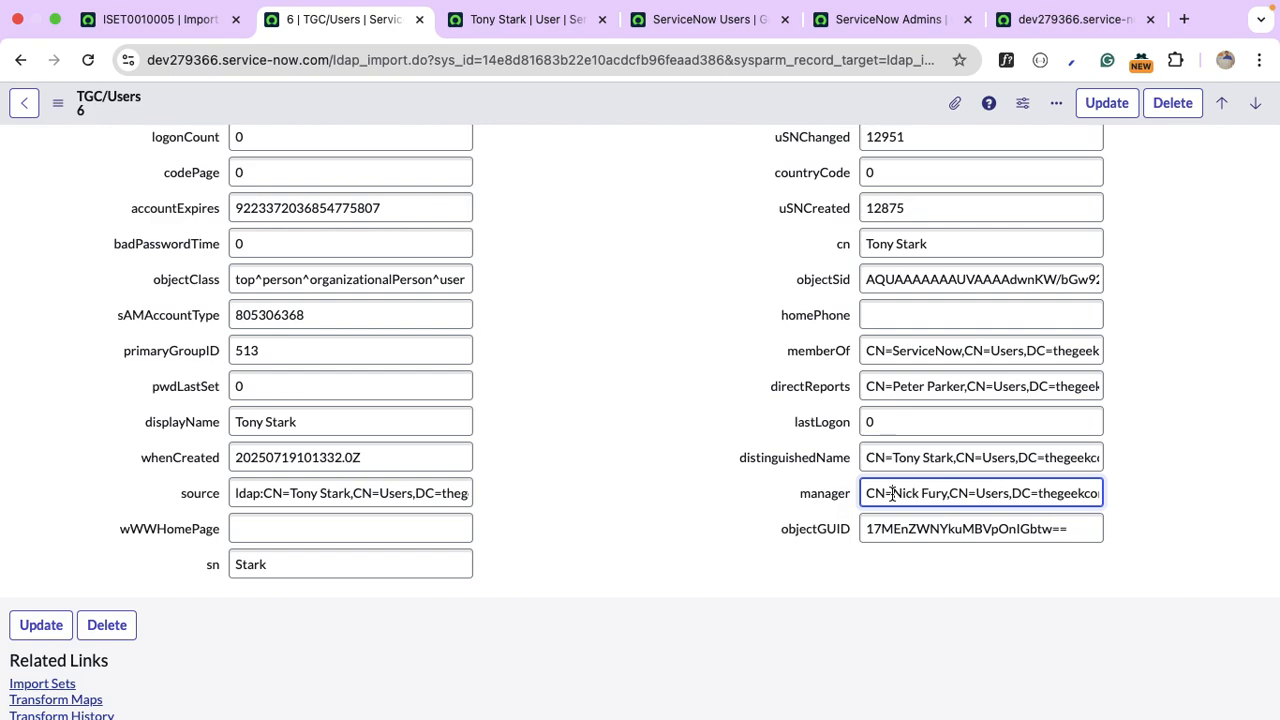
pyautogui.press('super+Right')
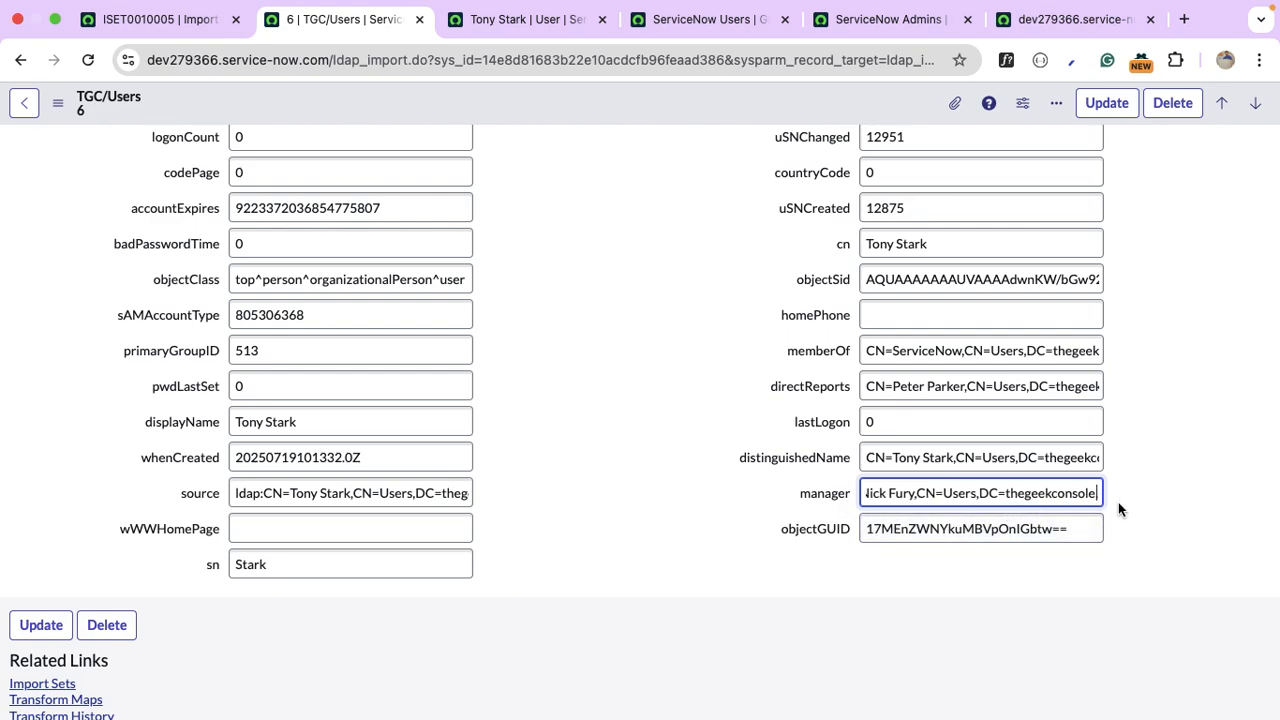
pyautogui.click(1061, 459)
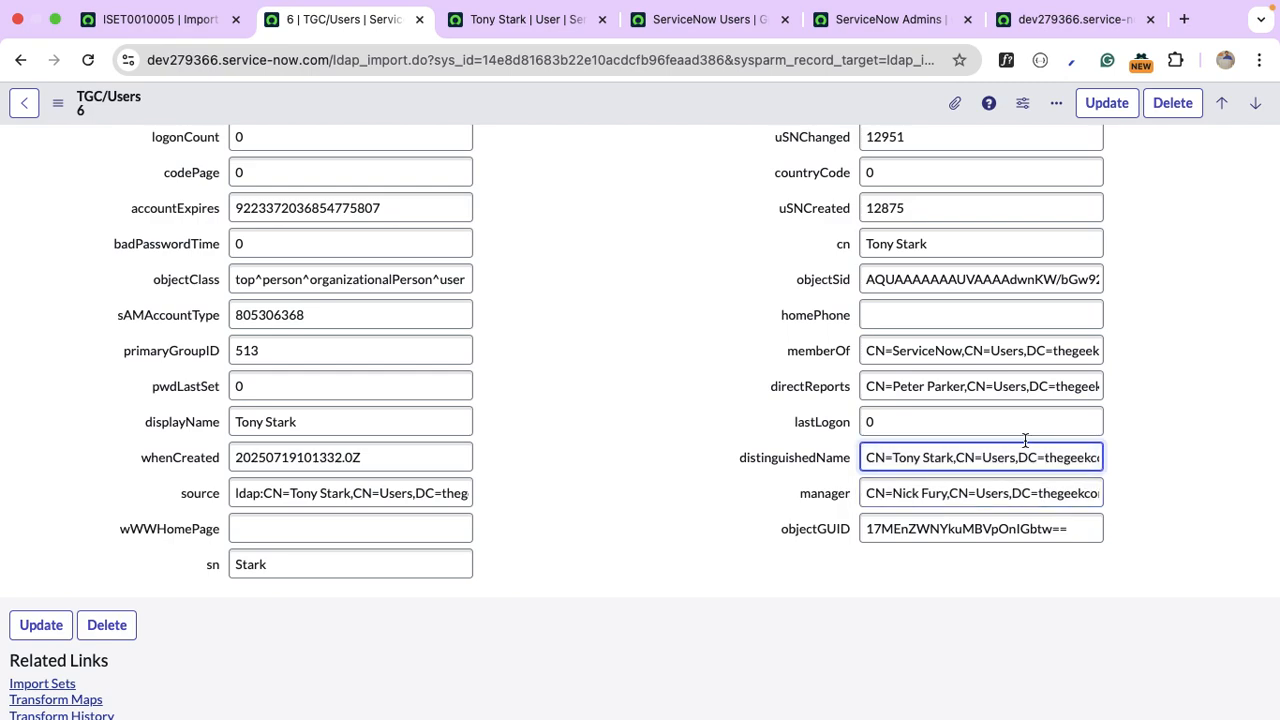
pyautogui.press('super+Right')
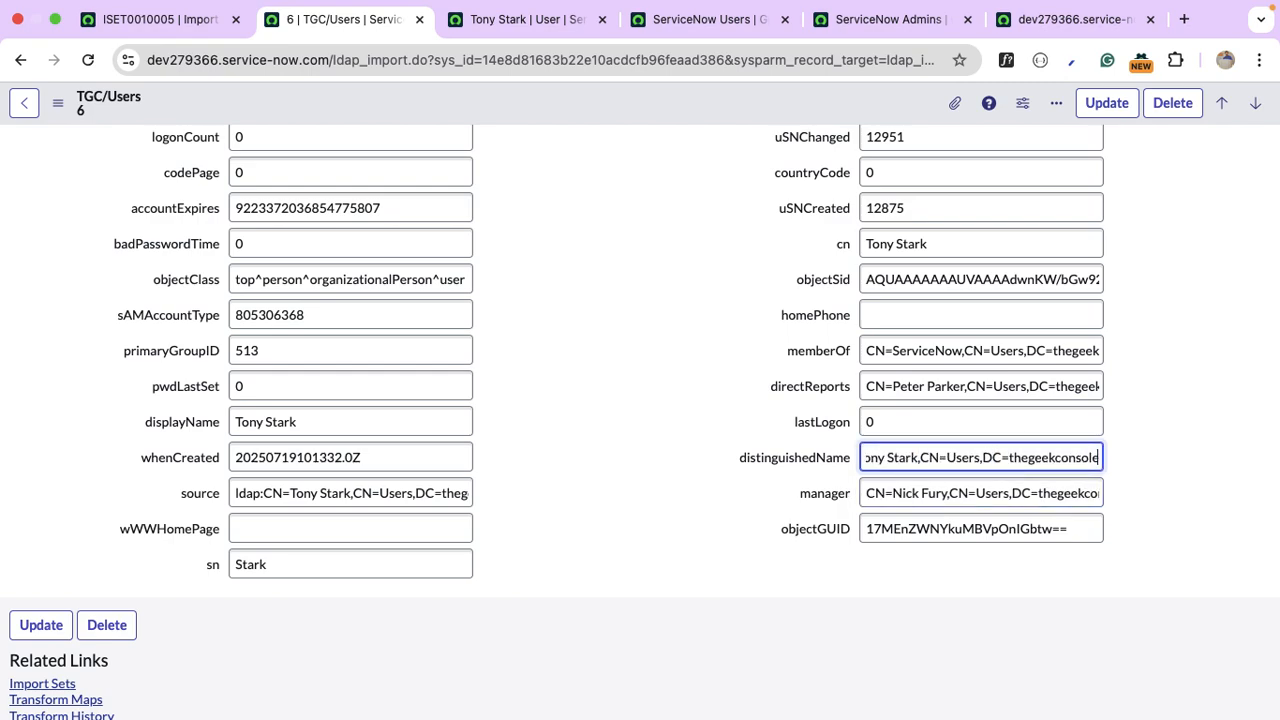
# Check distinguishedName and manager dictionary details, then open distinguishedName's dictionary entry.
pyautogui.rightClick(804, 457)
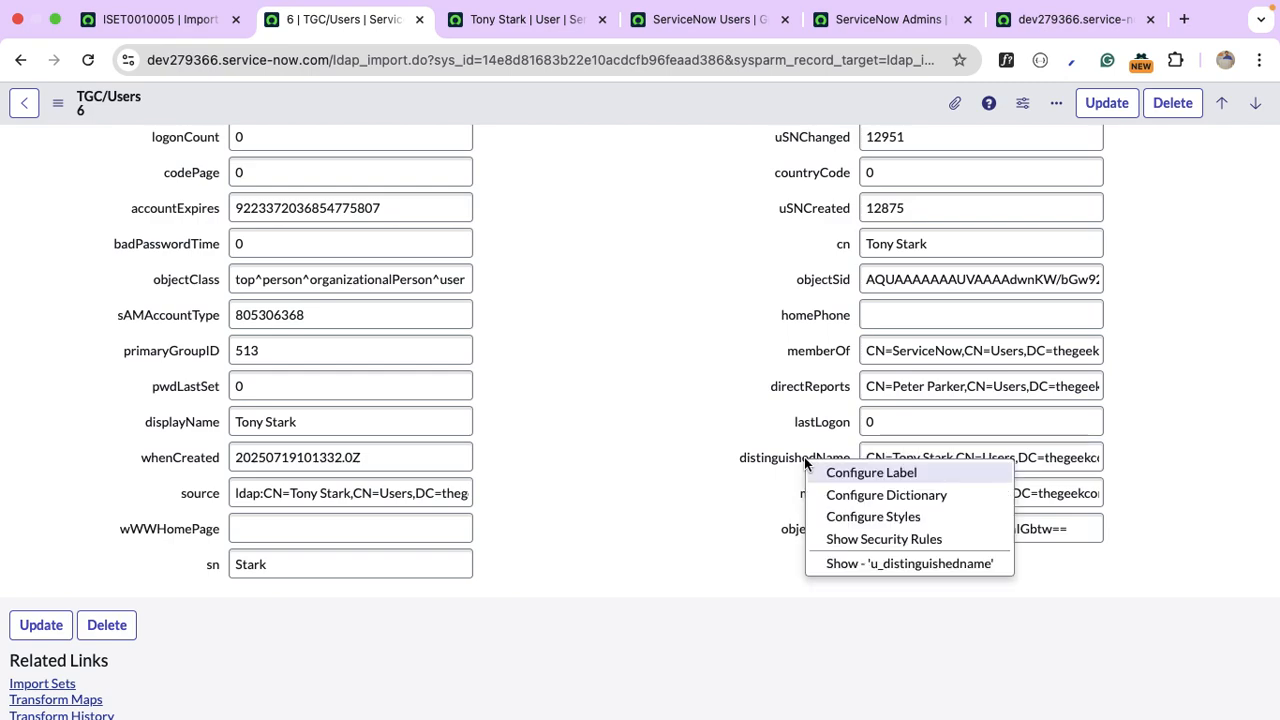
pyautogui.click(911, 564)
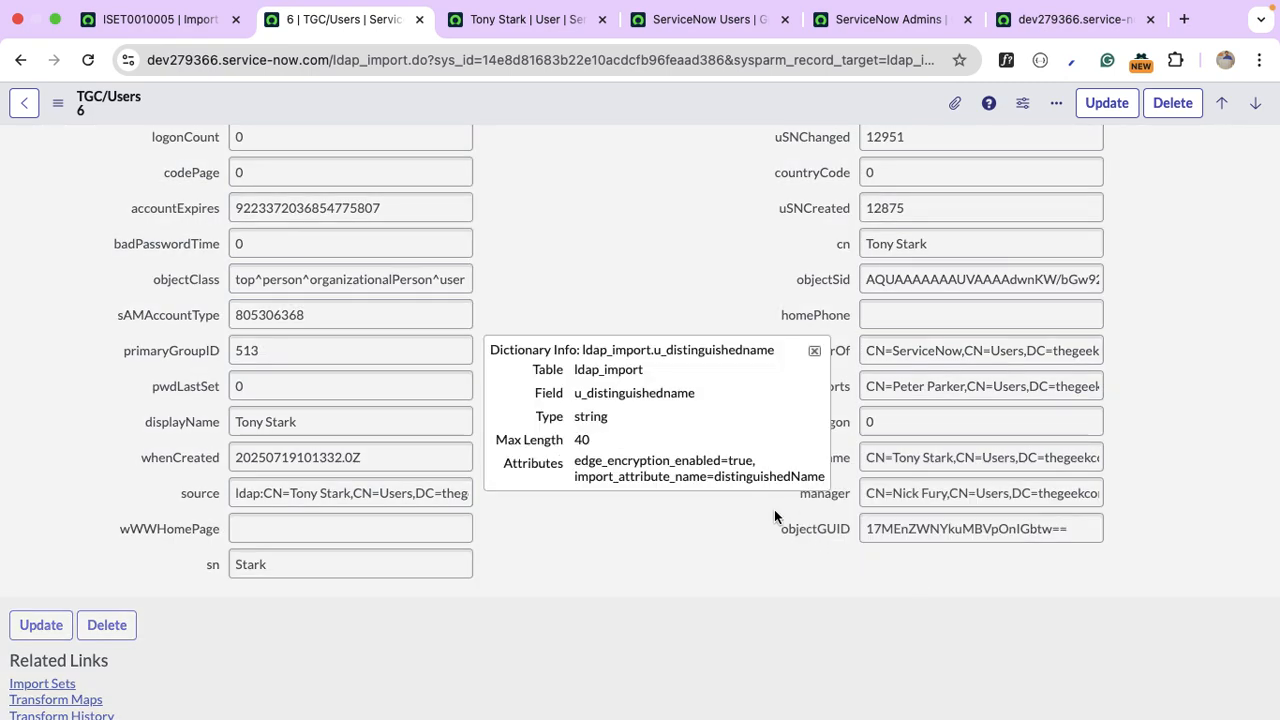
pyautogui.click(814, 351)
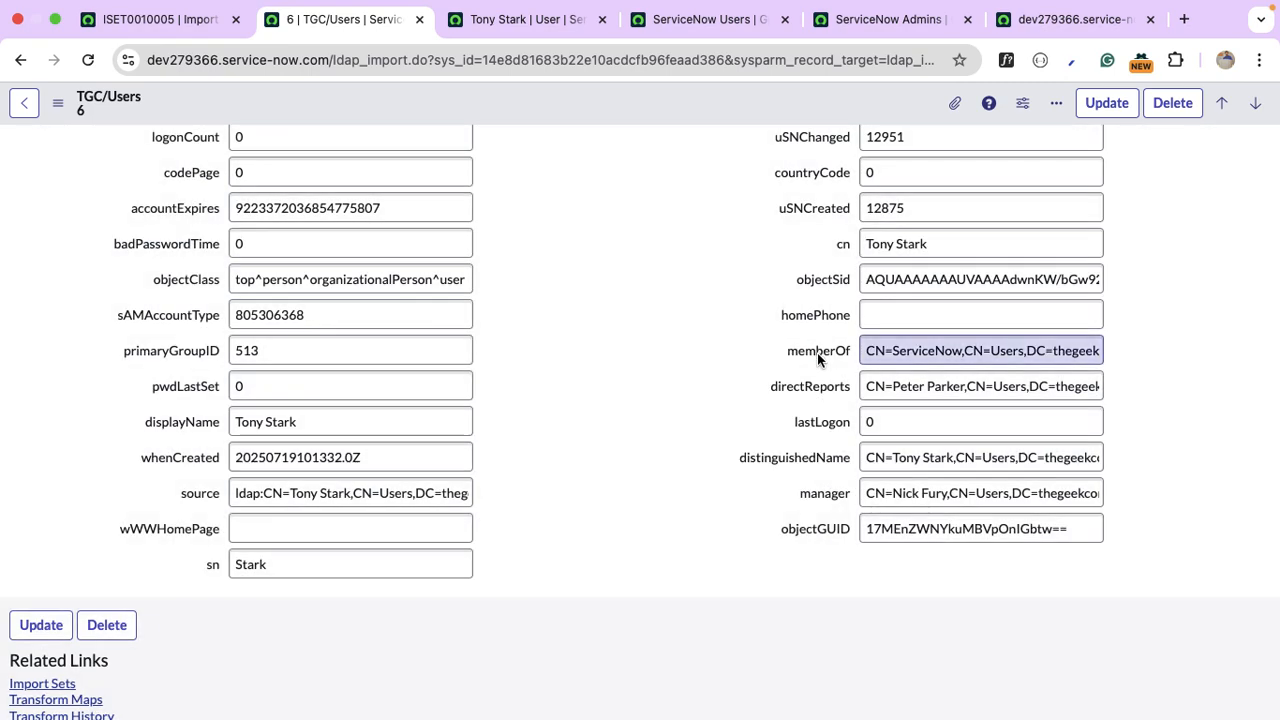
pyautogui.rightClick(838, 500)
pyautogui.click(904, 604)
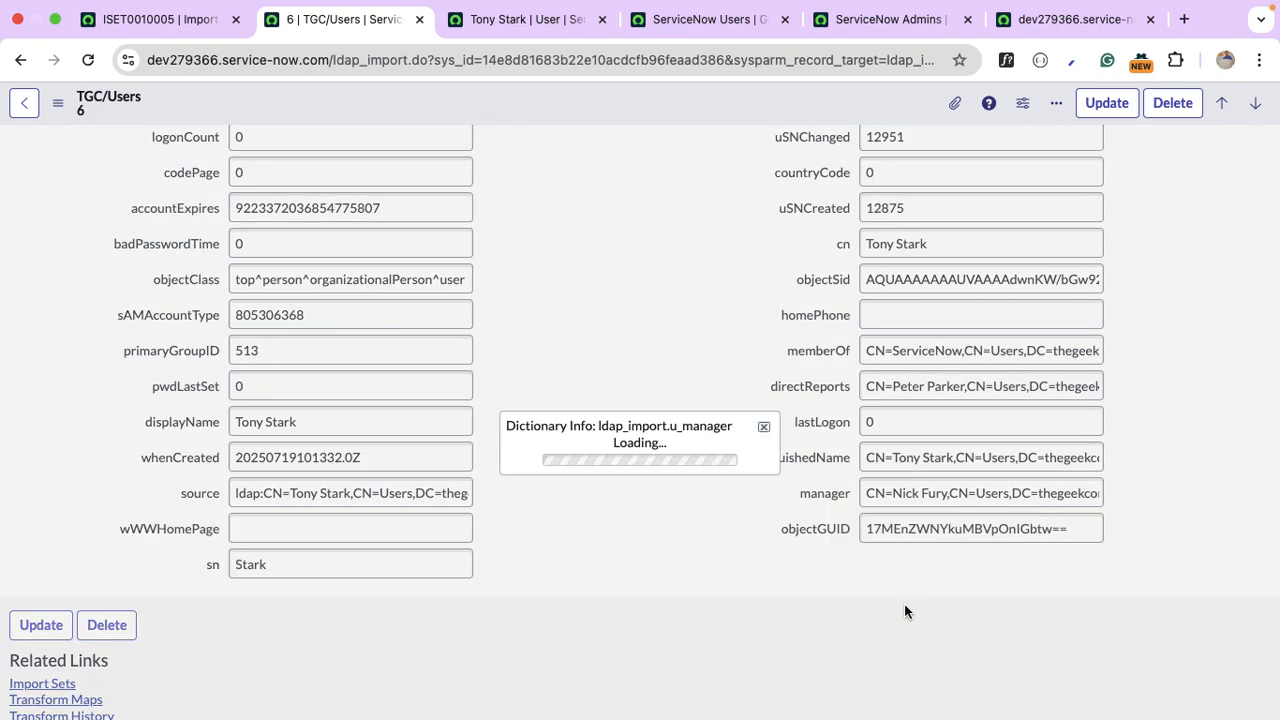
pyautogui.click(770, 351)
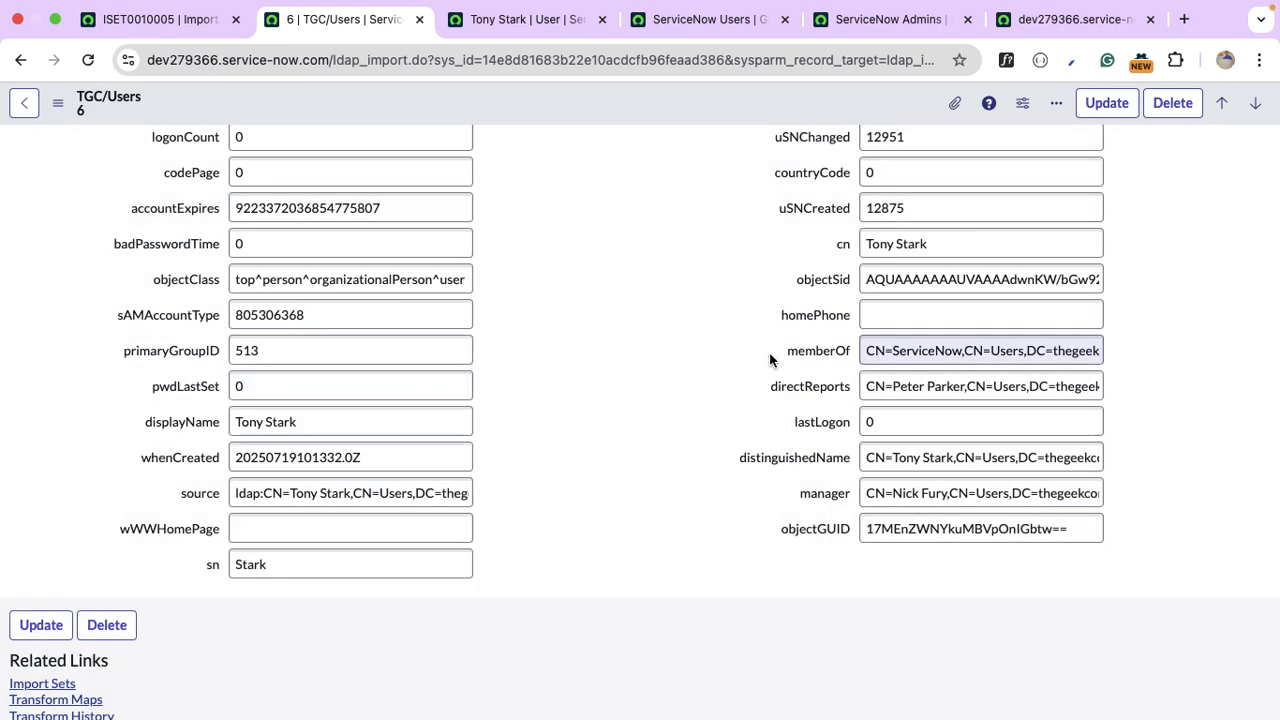
pyautogui.rightClick(824, 466)
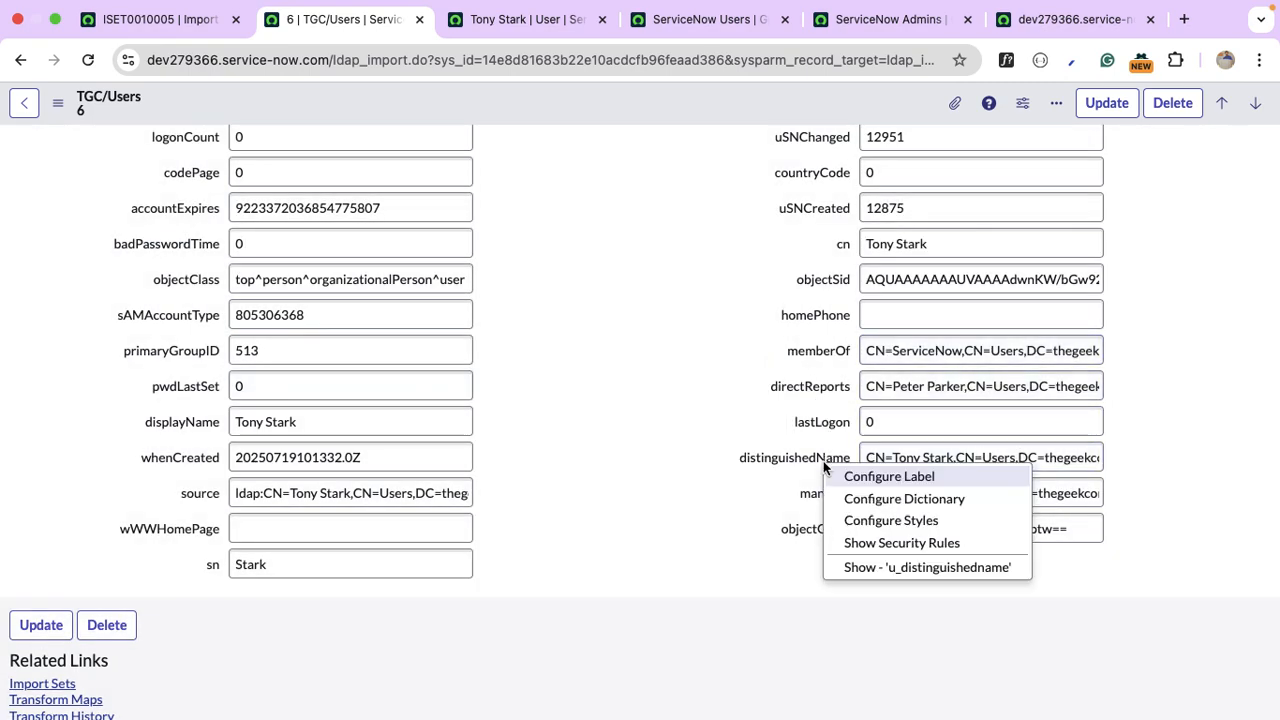
pyautogui.click(941, 500)
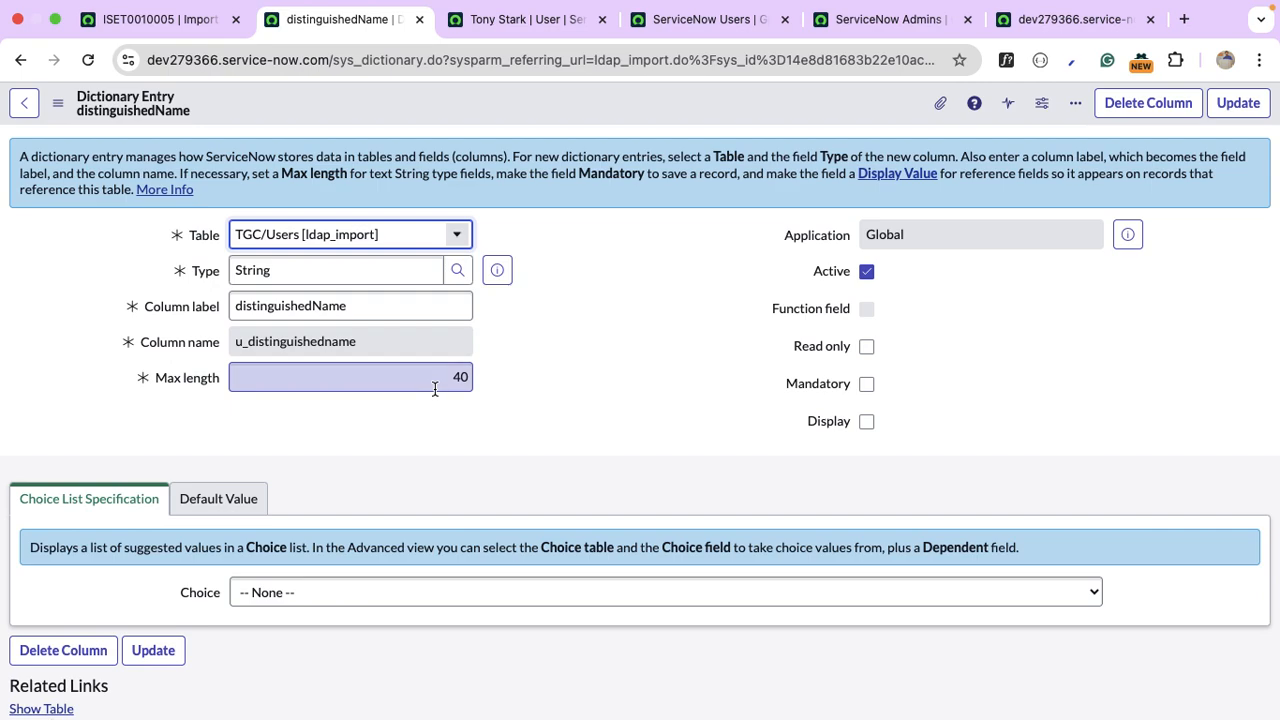
# Set distinguishedName's max length to 100 and return to the TGC/Users import record.
pyautogui.doubleClick(435, 389)
pyautogui.write('1')
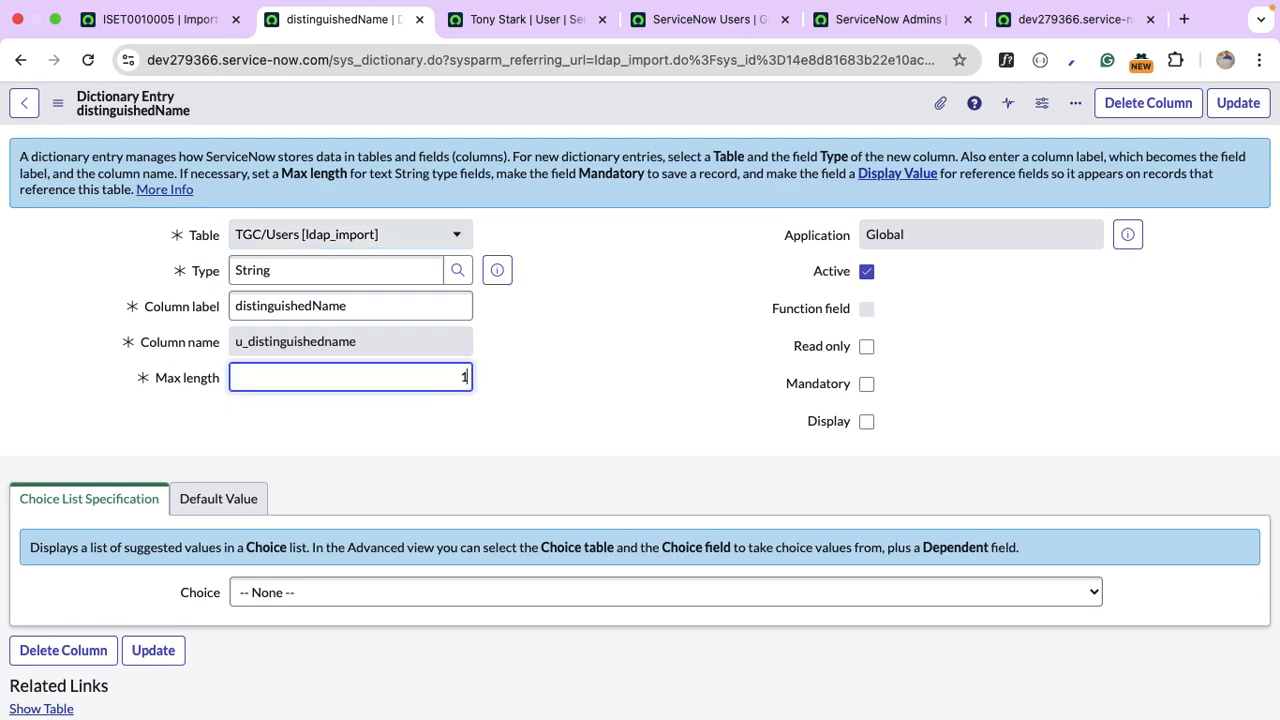
pyautogui.write('00')
pyautogui.click(1238, 103)
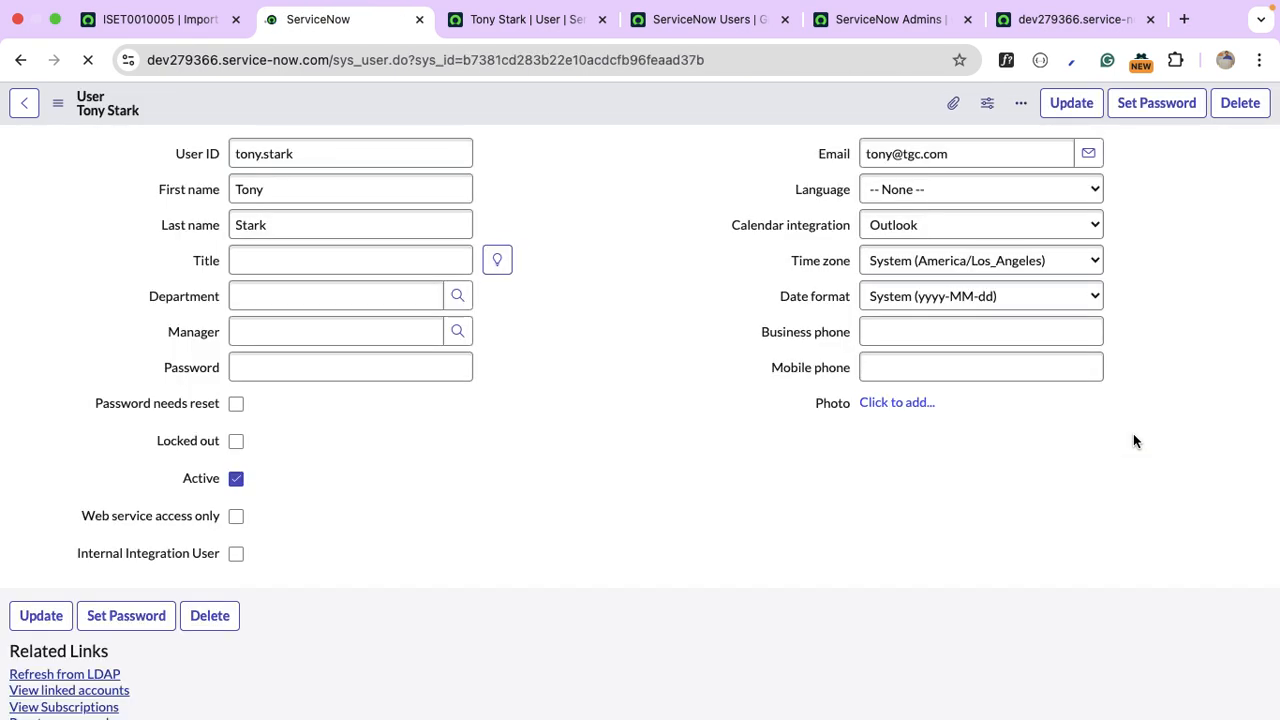
pyautogui.rightClick(20, 60)
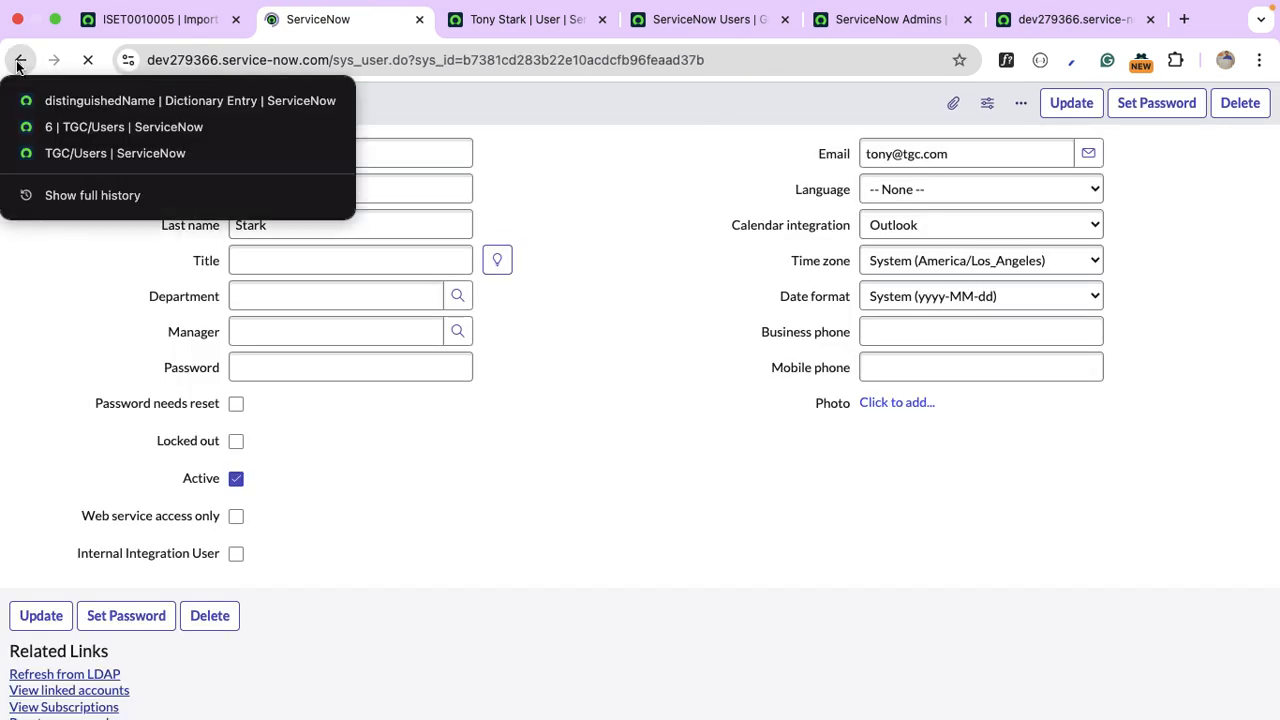
pyautogui.click(109, 132)
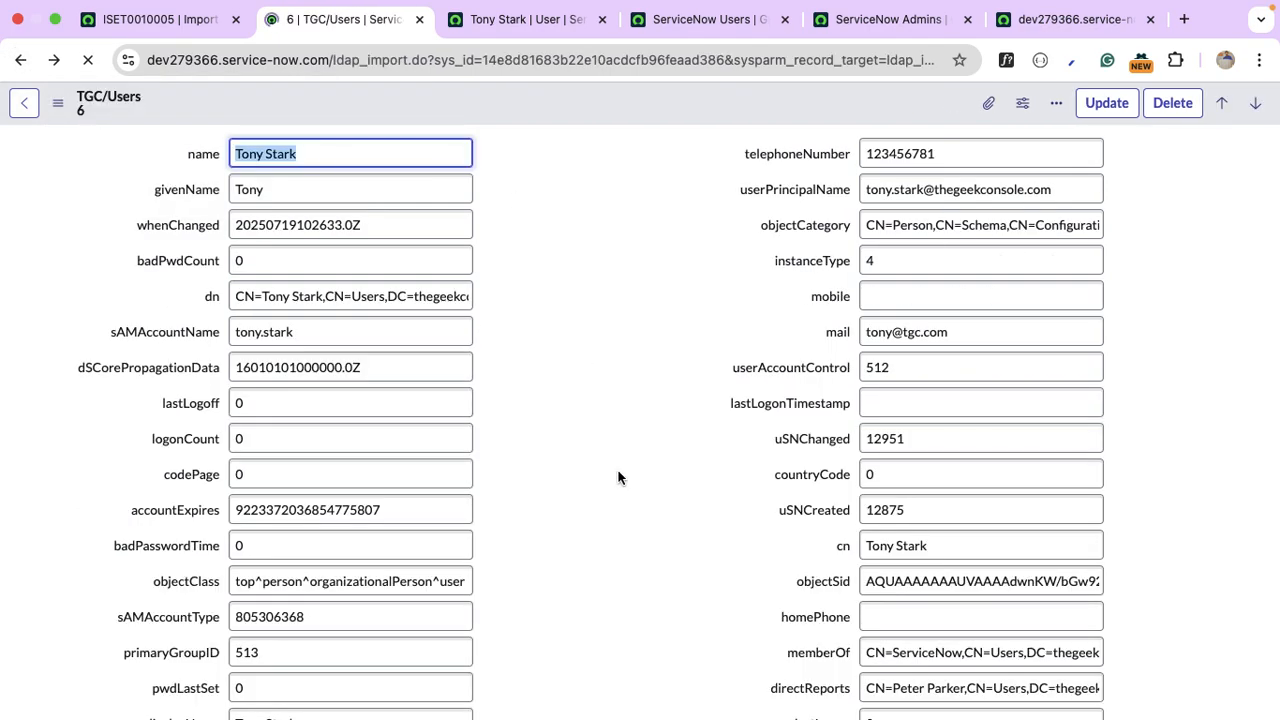
# Inspect the full memberOf value on the import record.
pyautogui.scroll(-1, 618, 478)
pyautogui.scroll(-1, 618, 478)
pyautogui.click(970, 543)
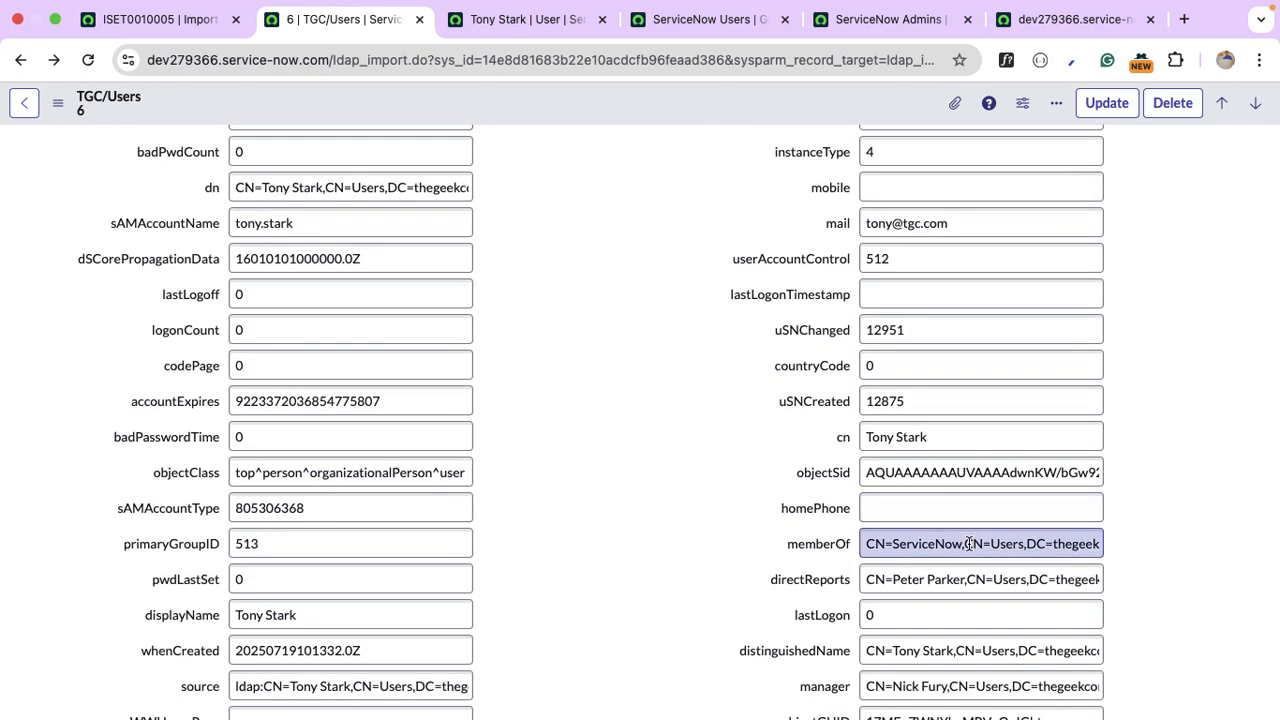
pyautogui.press('Down')
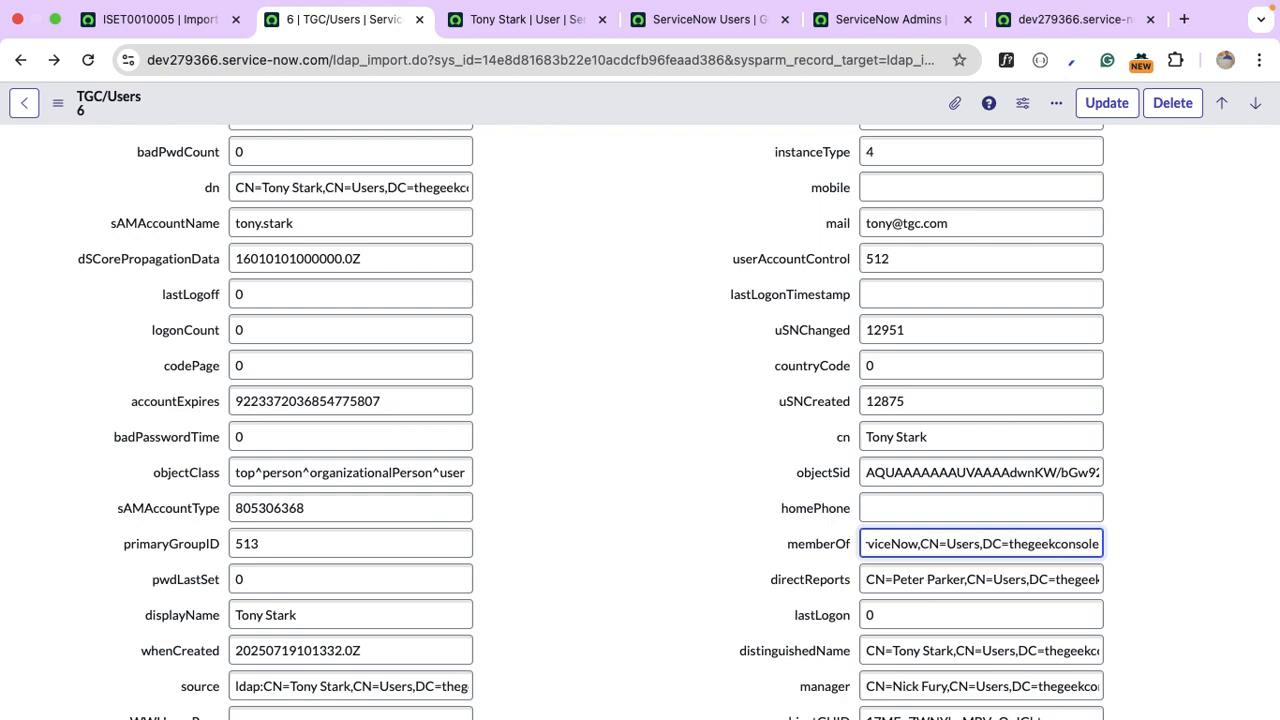
pyautogui.press('Up')
pyautogui.press('Down')
pyautogui.press('Up')
pyautogui.press('Down')
pyautogui.press('Up')
pyautogui.press('Down')
# Raise the memberOf field's max length from 40 to 8,000.
pyautogui.rightClick(819, 549)
pyautogui.click(933, 650)
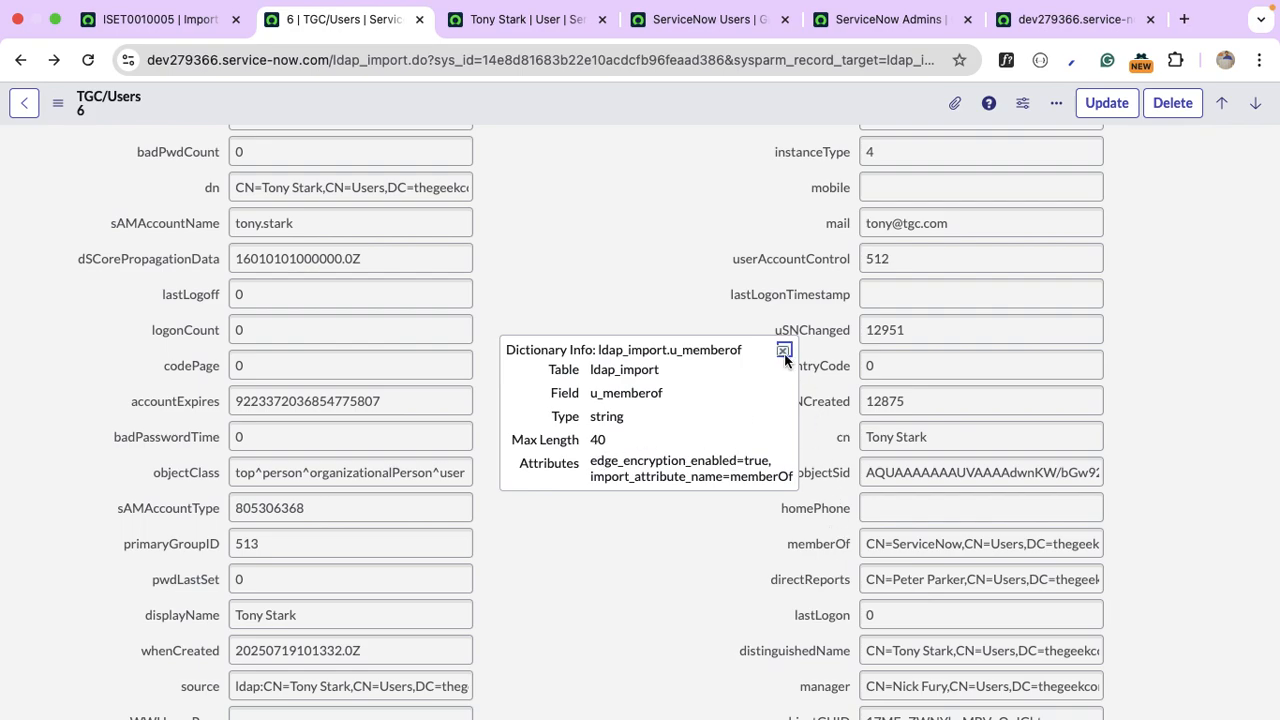
pyautogui.click(784, 352)
pyautogui.rightClick(840, 549)
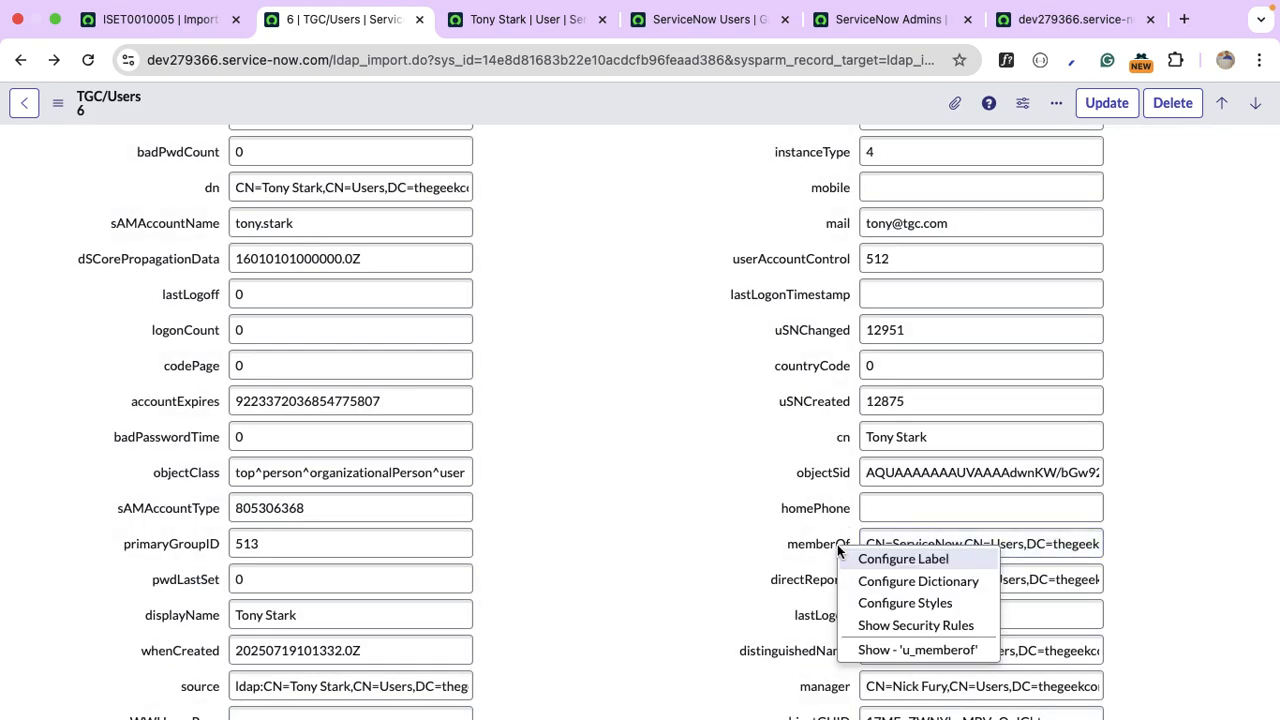
pyautogui.click(945, 581)
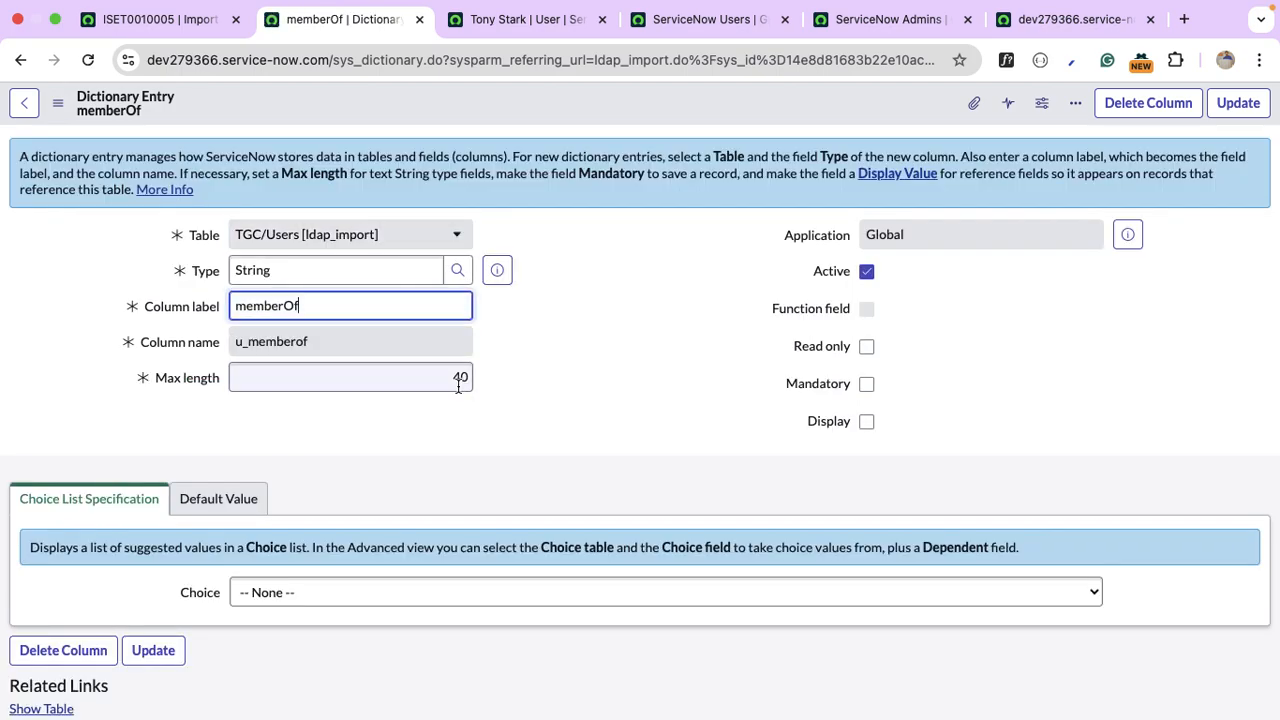
pyautogui.doubleClick(458, 381)
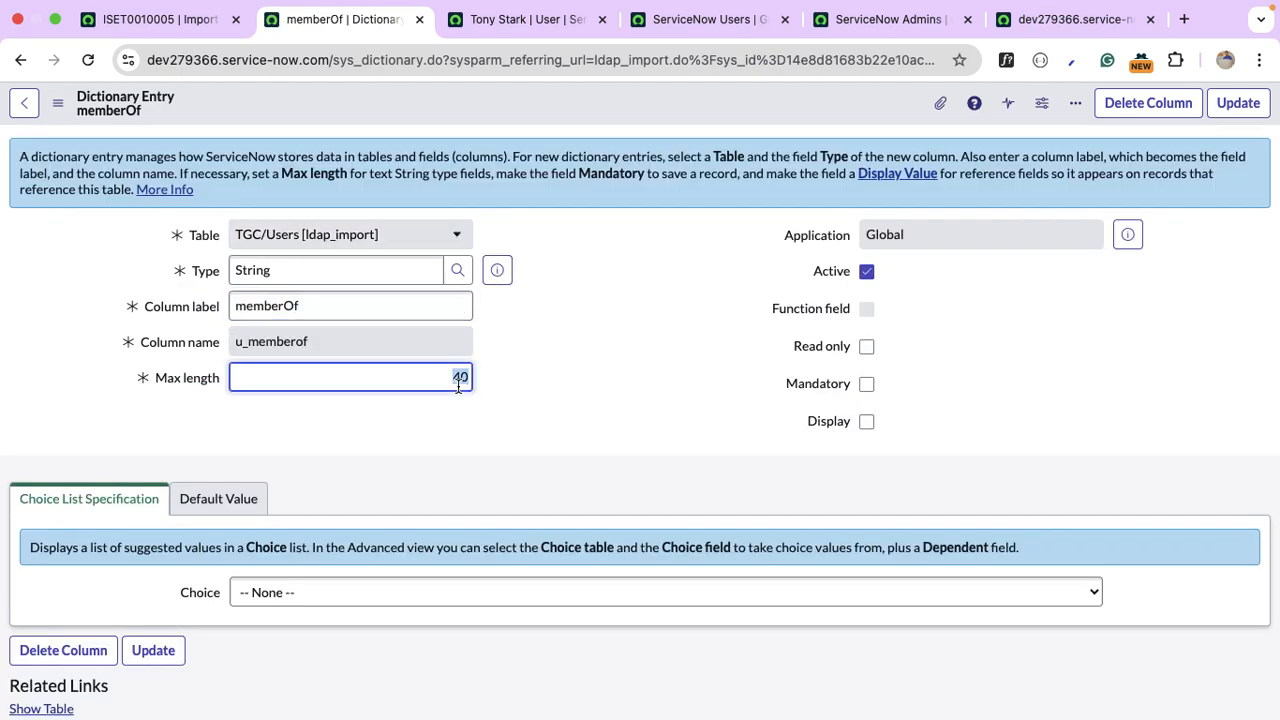
pyautogui.write('8,0')
pyautogui.write('000')
pyautogui.click(1237, 103)
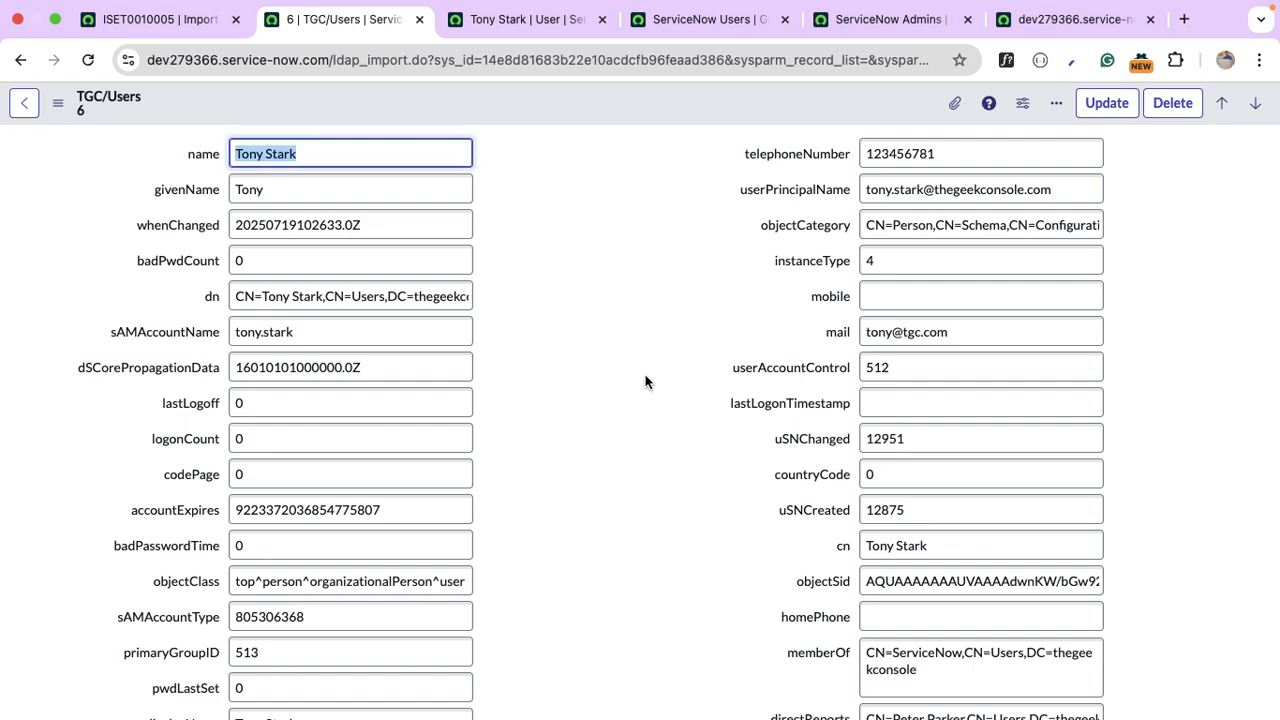
# Raise the manager field's max length from 40 to 100.
pyautogui.scroll(-2, 645, 381)
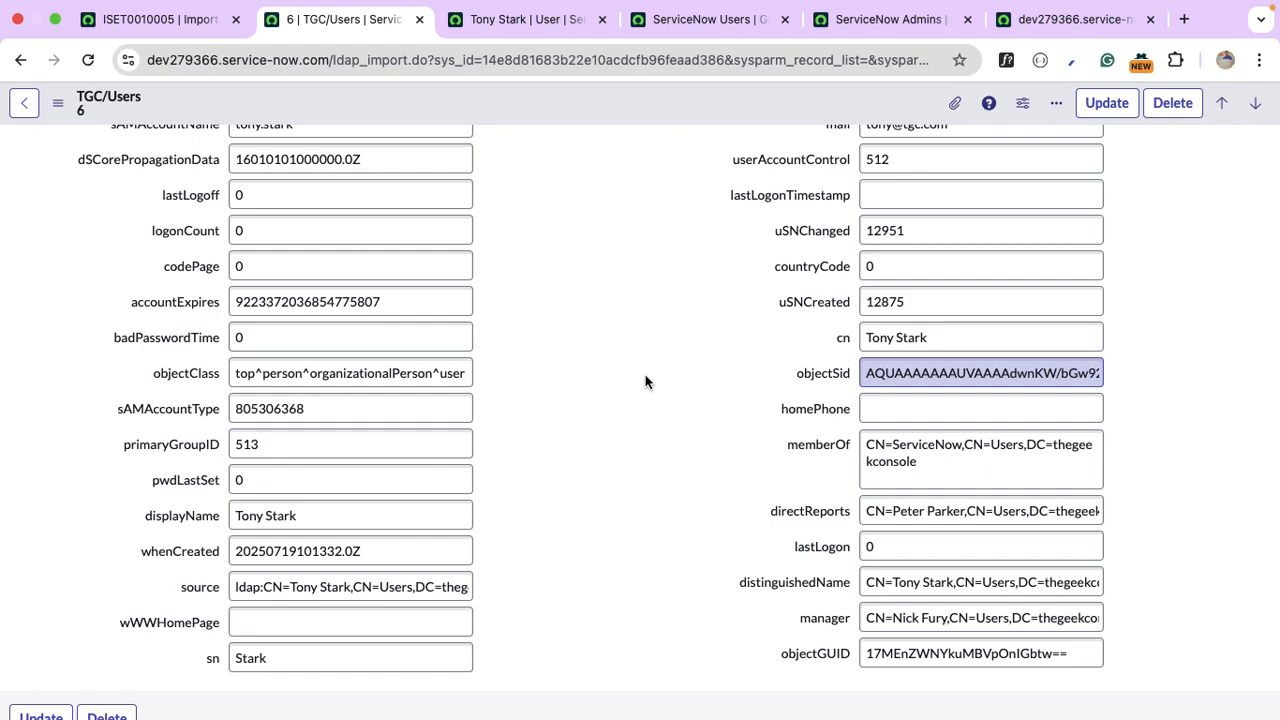
pyautogui.rightClick(836, 618)
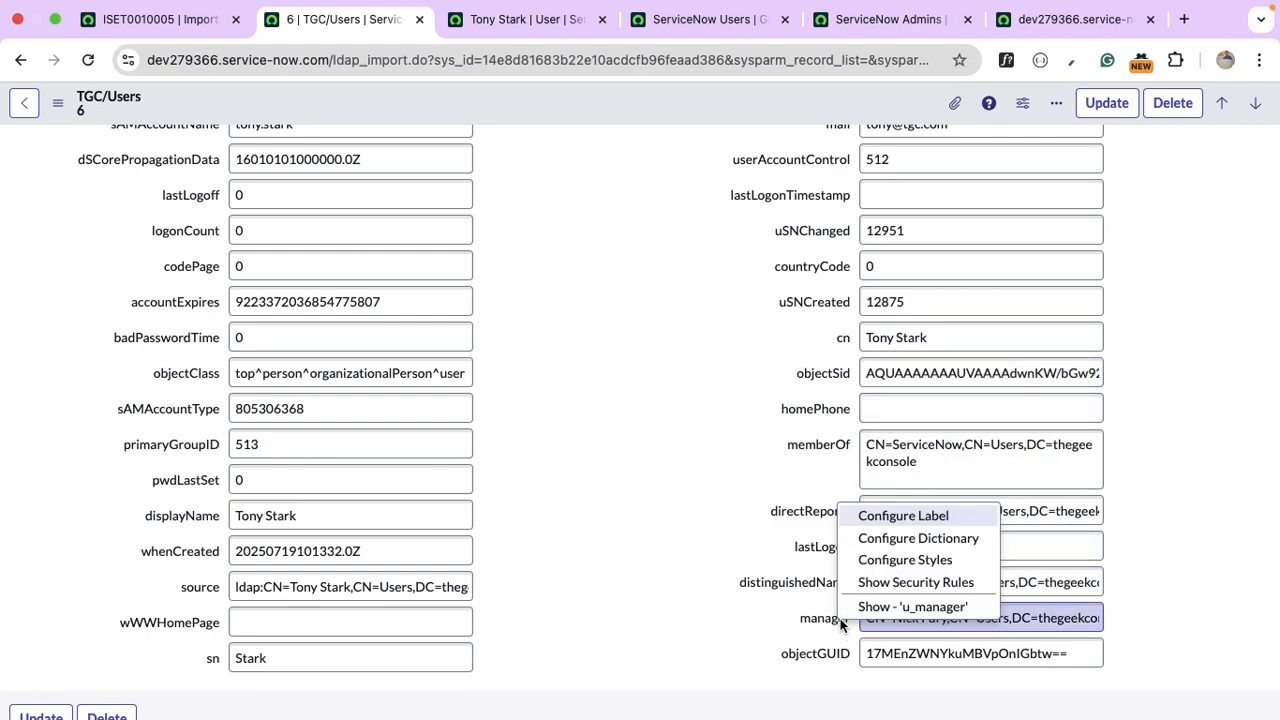
pyautogui.click(955, 546)
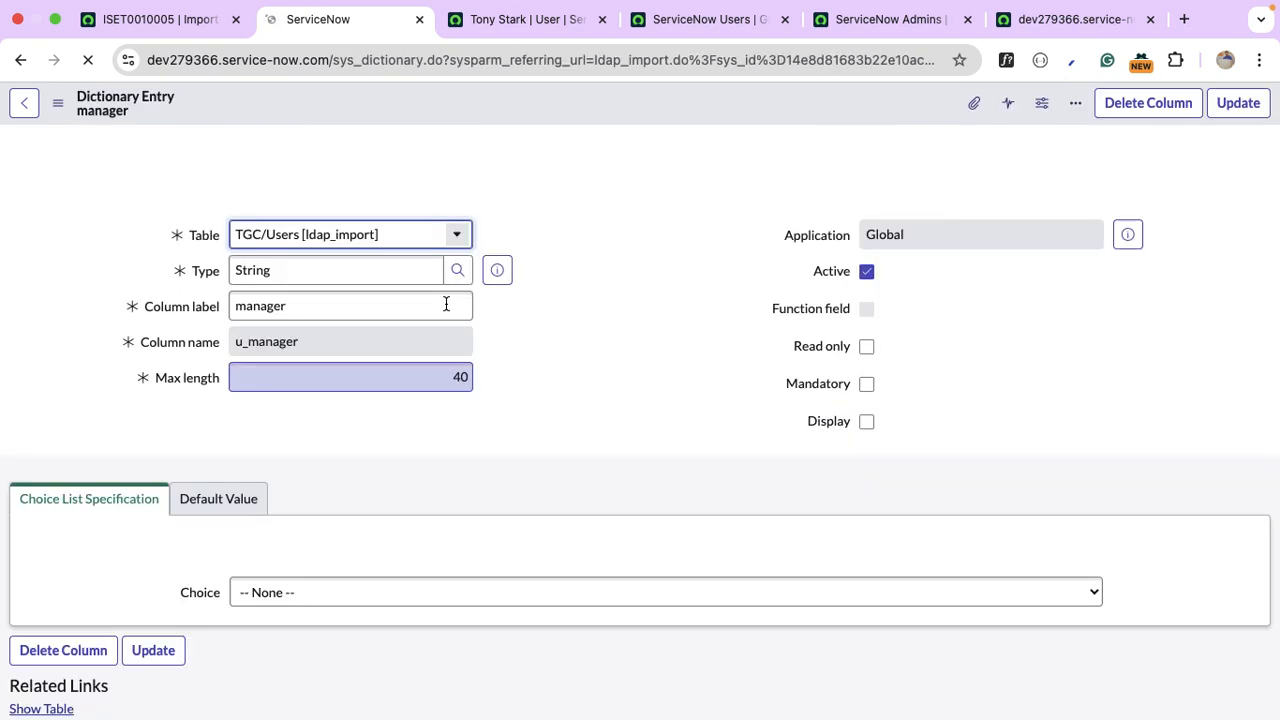
pyautogui.click(446, 303)
pyautogui.click(444, 390)
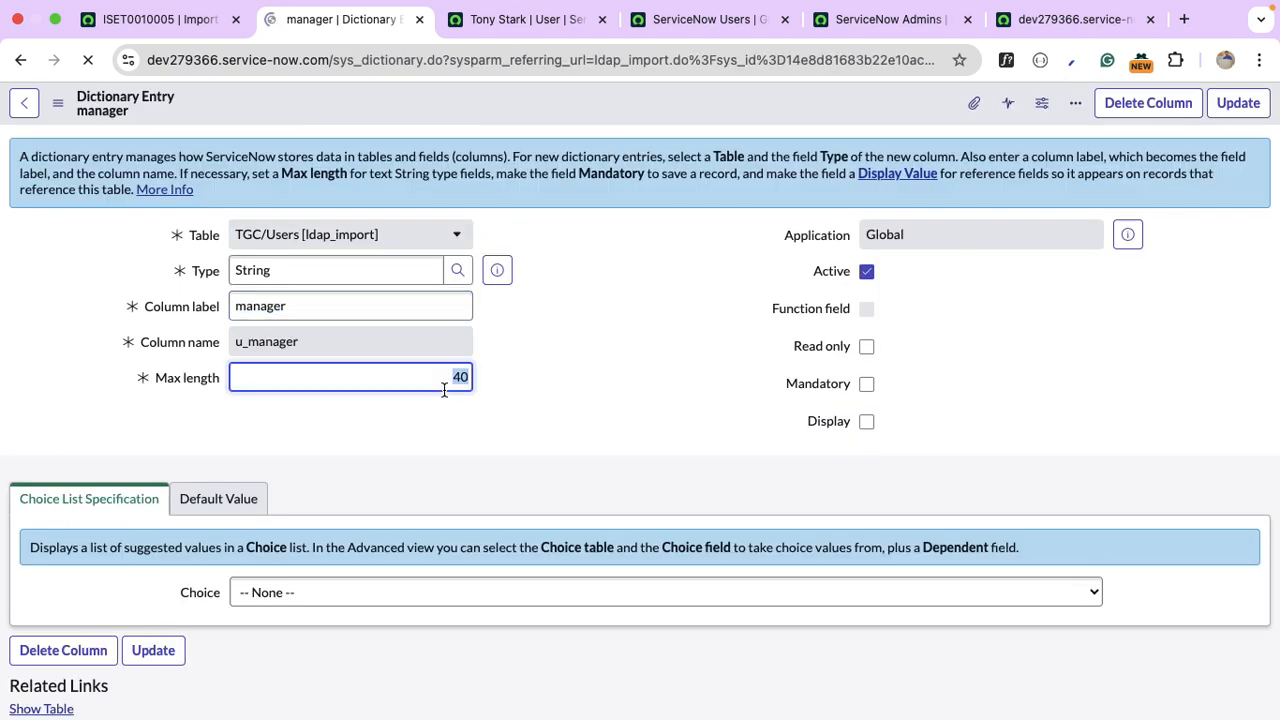
pyautogui.write('100')
pyautogui.click(1238, 103)
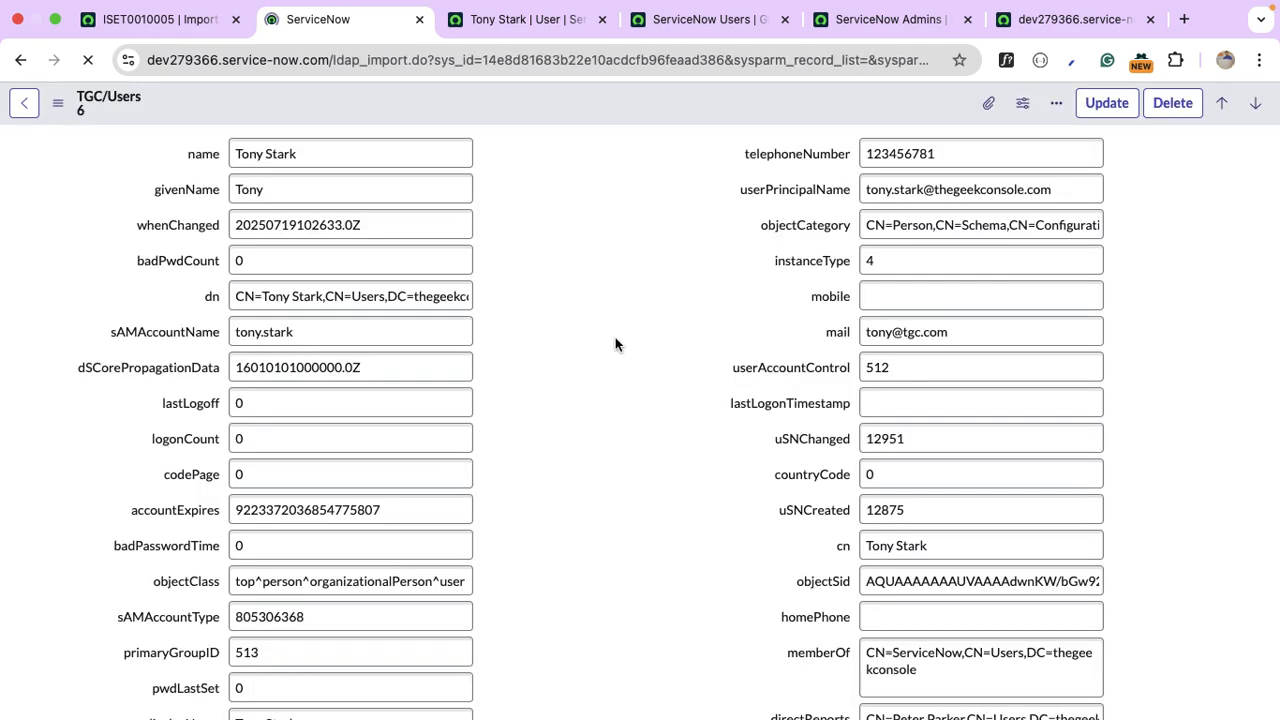
# Check the cut-off dn value, then raise the dn column's max length from 40 to 100.
pyautogui.tripleClick(438, 297)
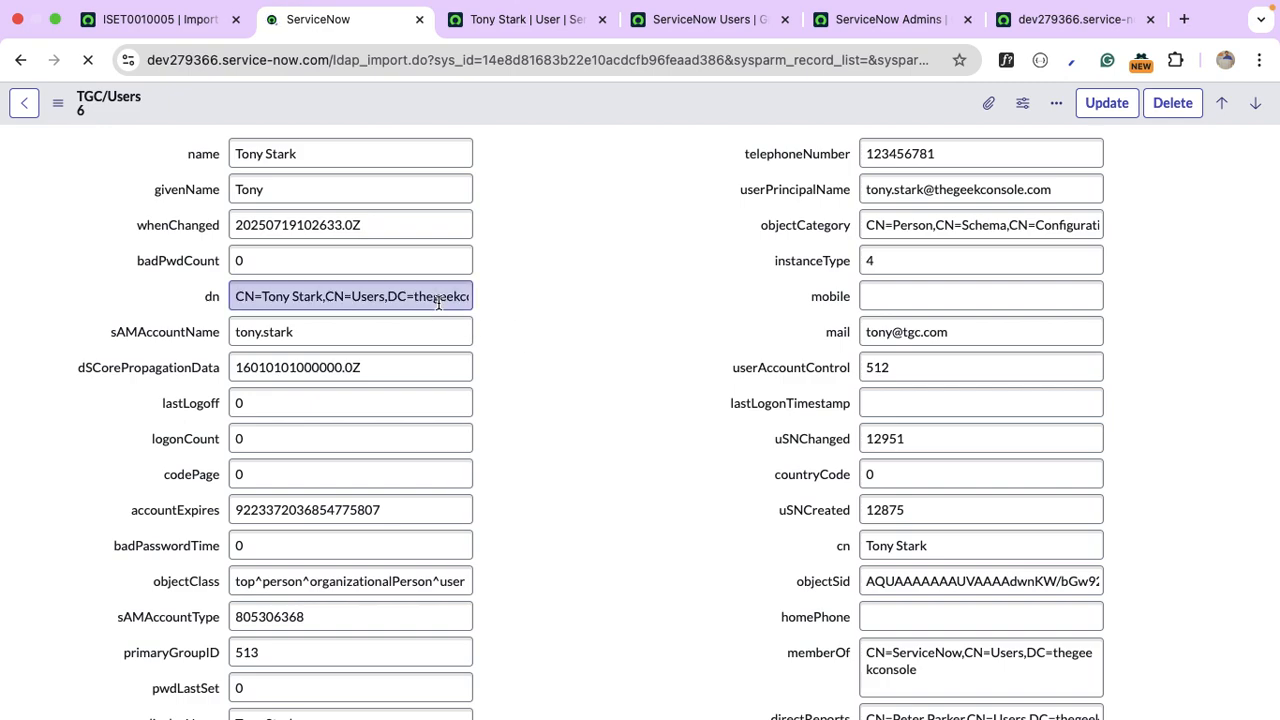
pyautogui.click(438, 303)
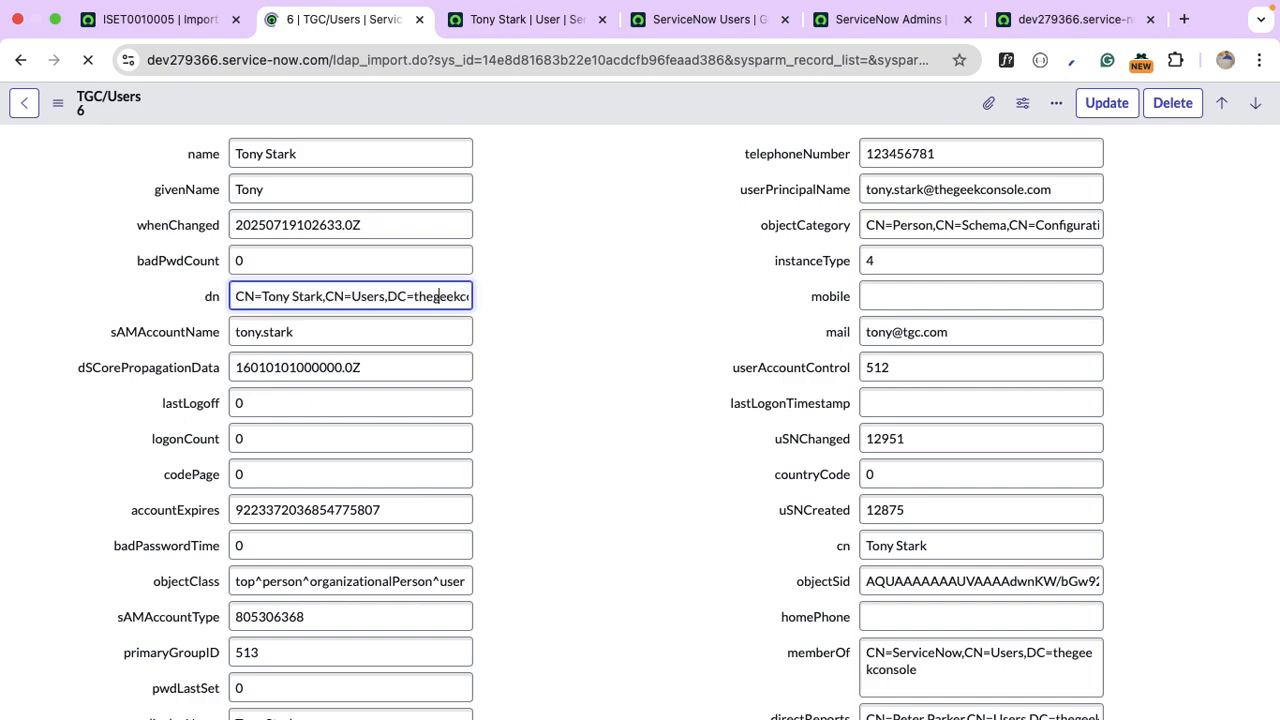
pyautogui.press('super+Right')
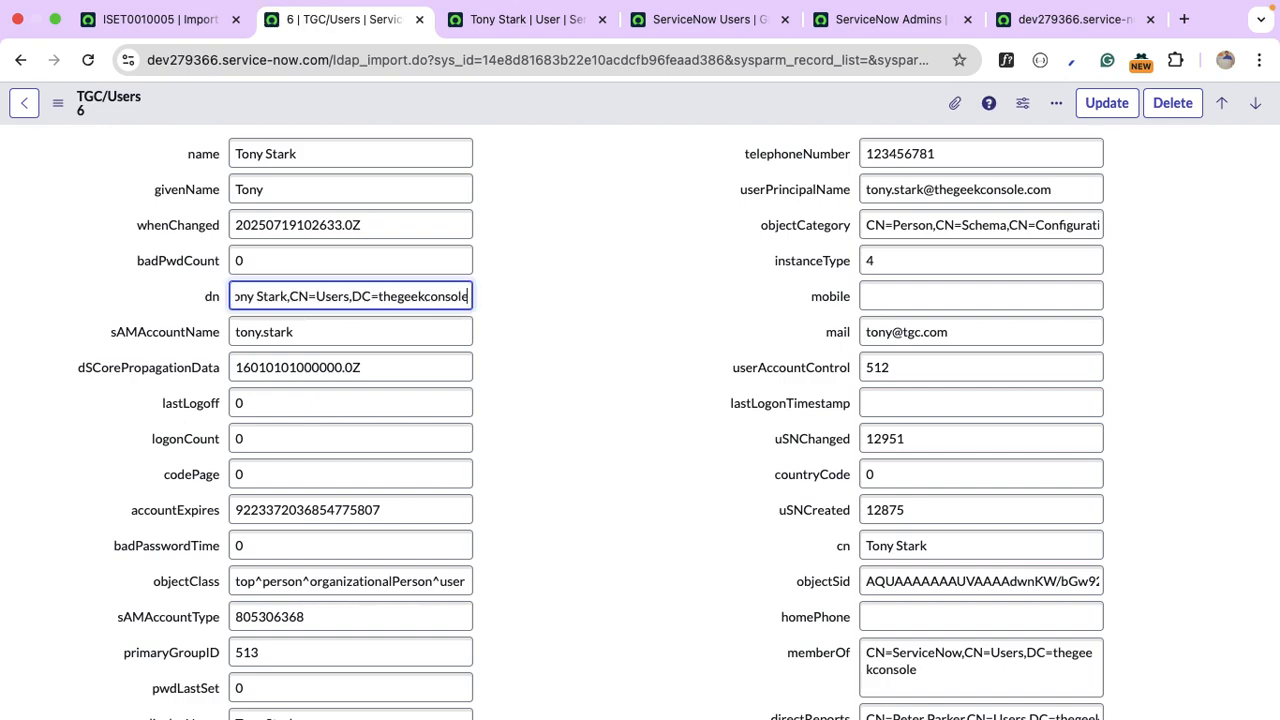
pyautogui.rightClick(212, 296)
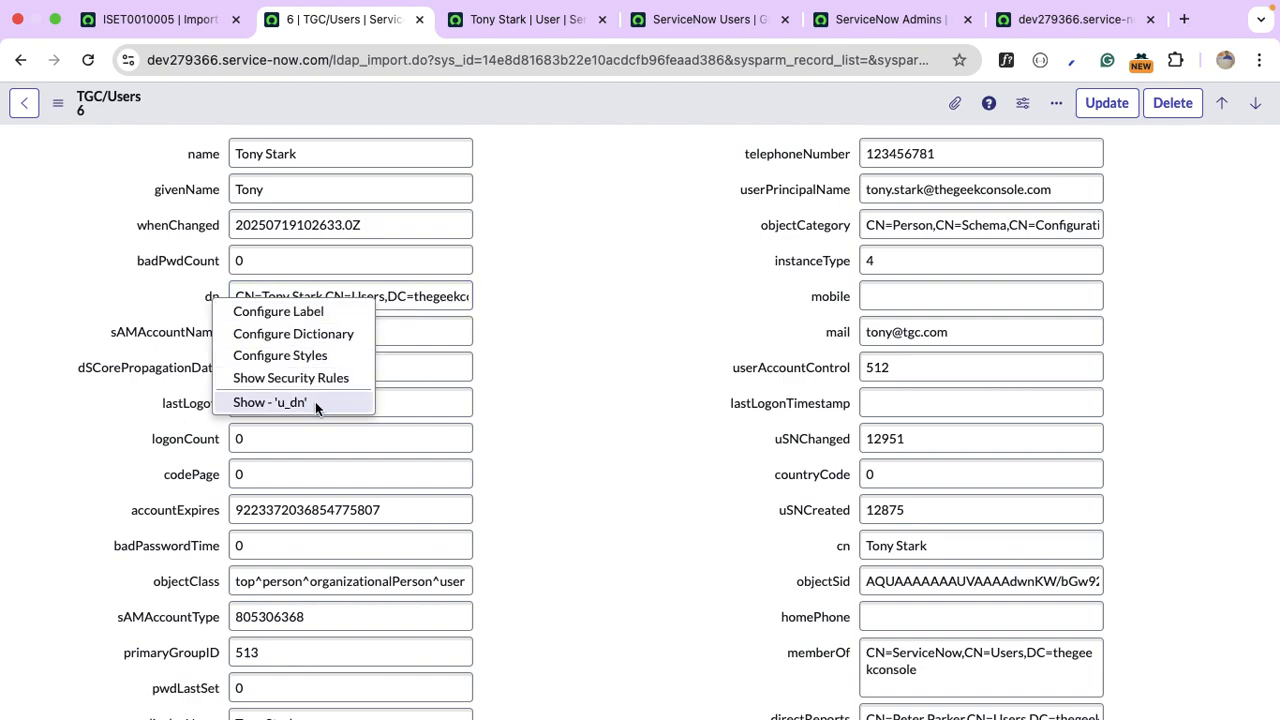
pyautogui.click(293, 334)
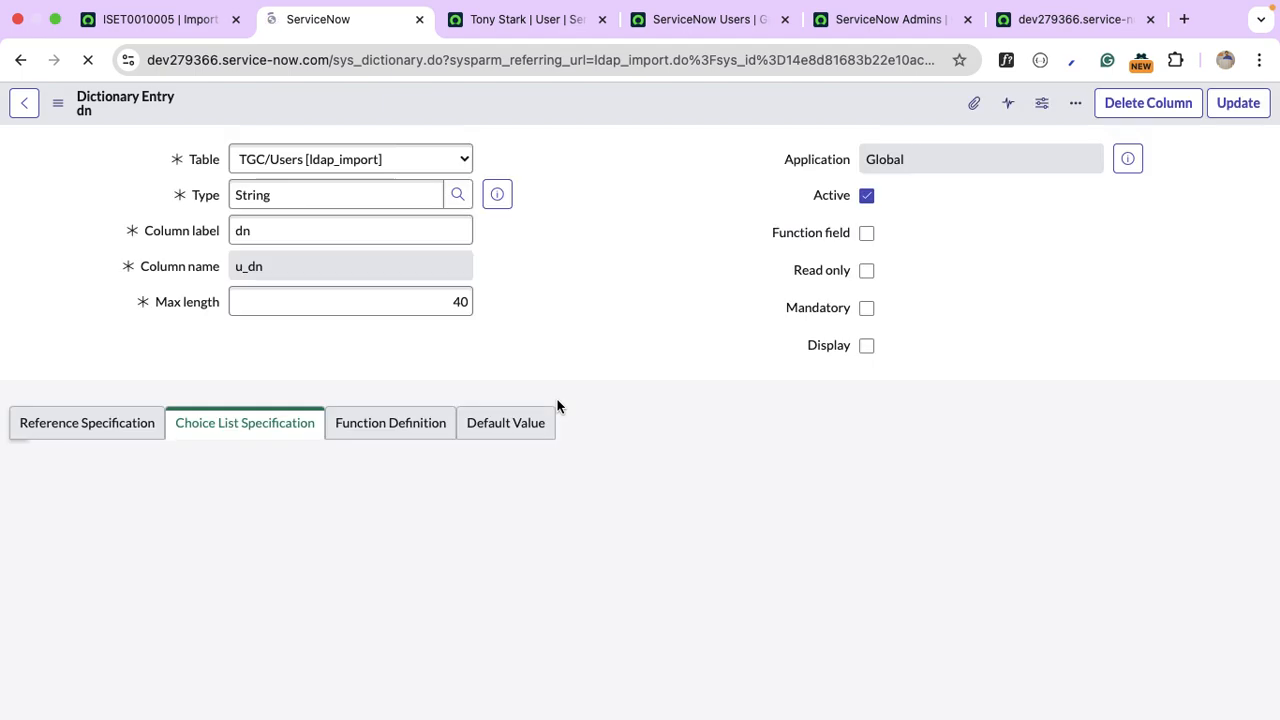
pyautogui.doubleClick(440, 310)
pyautogui.write('100')
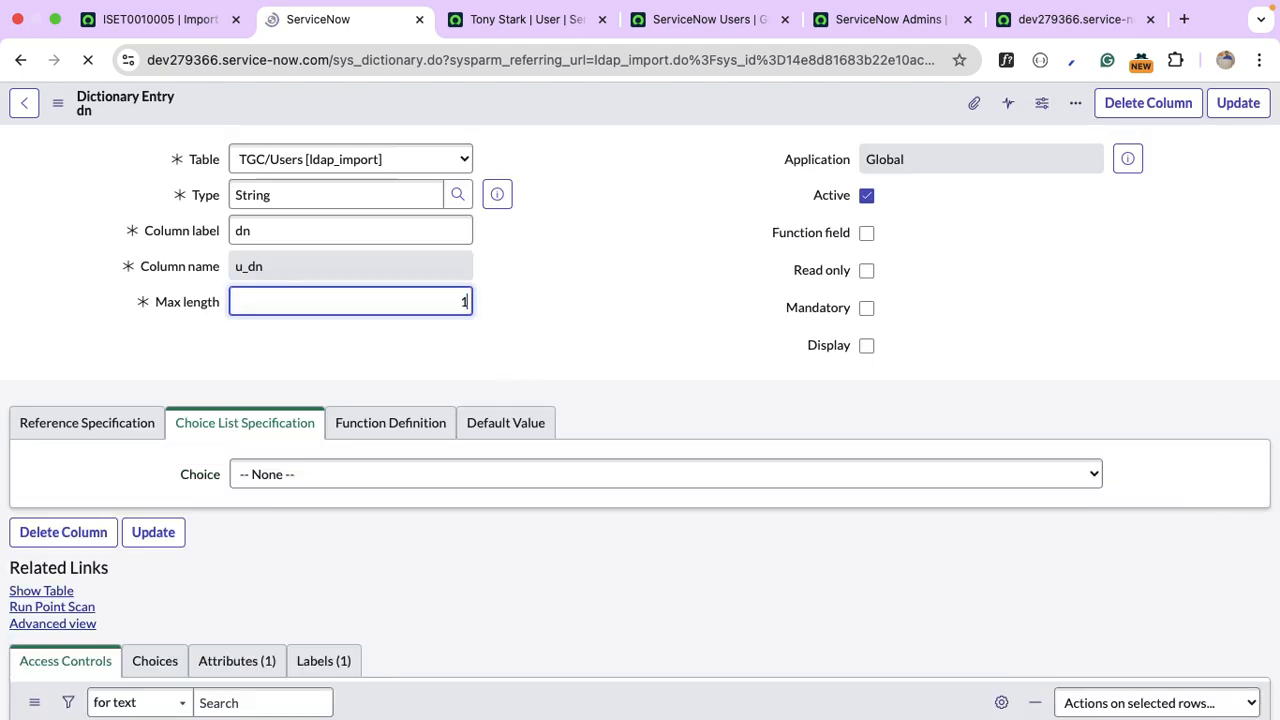
pyautogui.click(1249, 120)
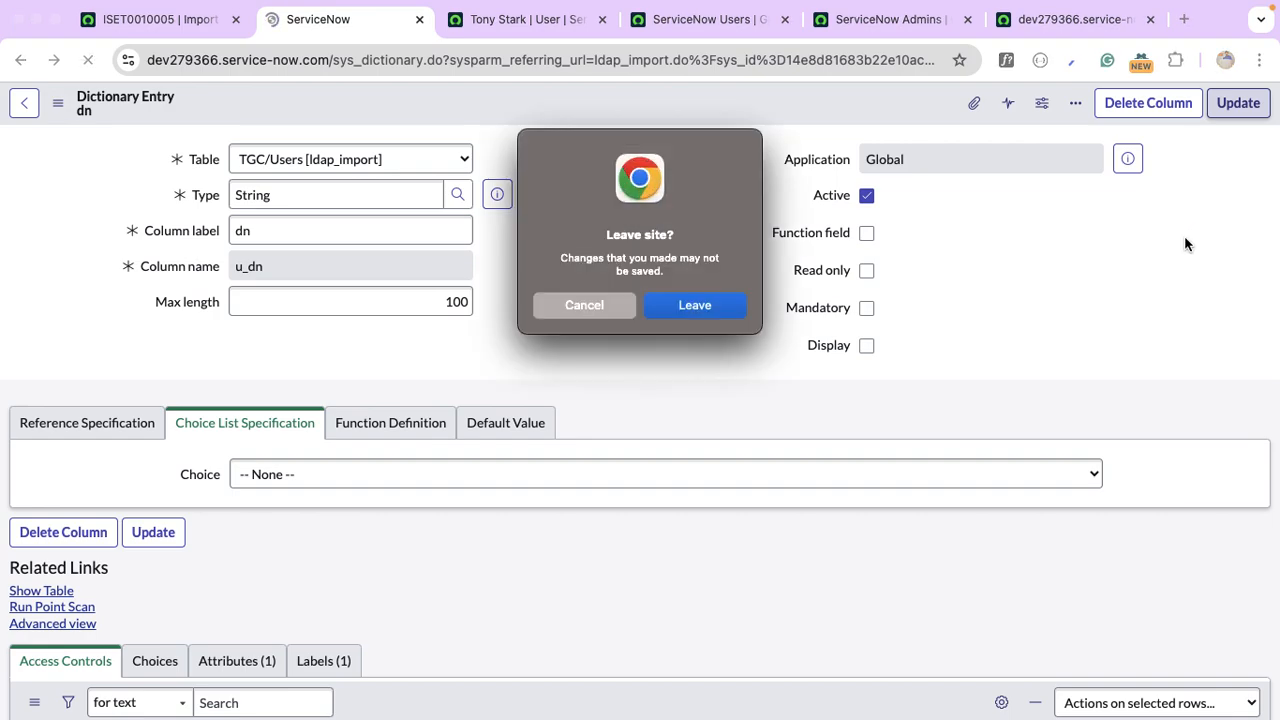
pyautogui.click(690, 310)
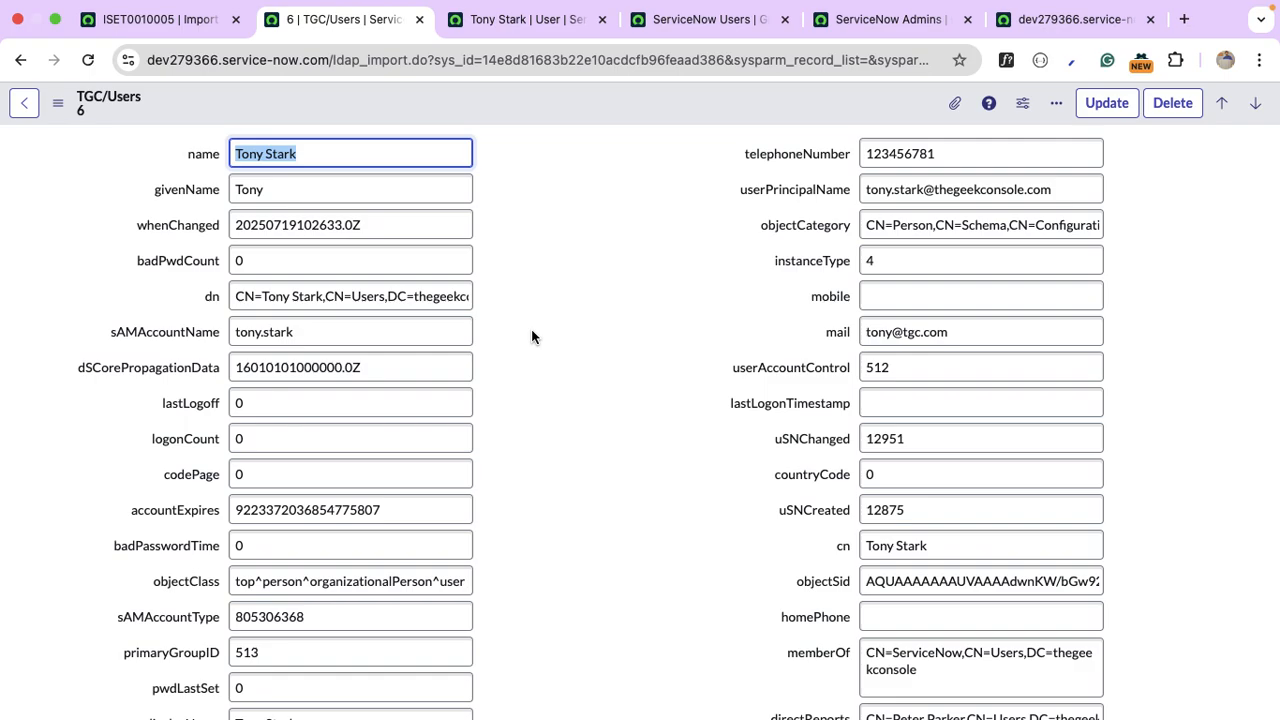
pyautogui.scroll(-5, 531, 336)
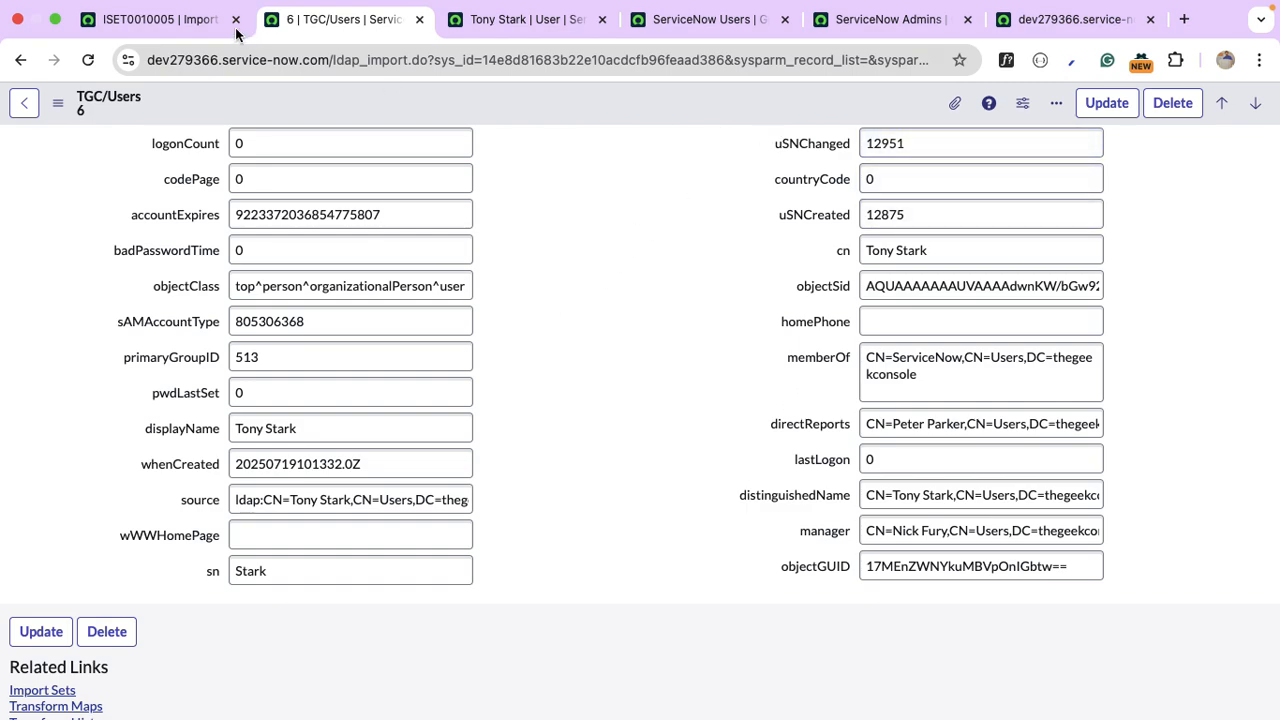
# Open ldap_group_import.LIST from the ISET0010005 tab and select row 4, Domain Computers.
pyautogui.click(168, 24)
pyautogui.click(197, 121)
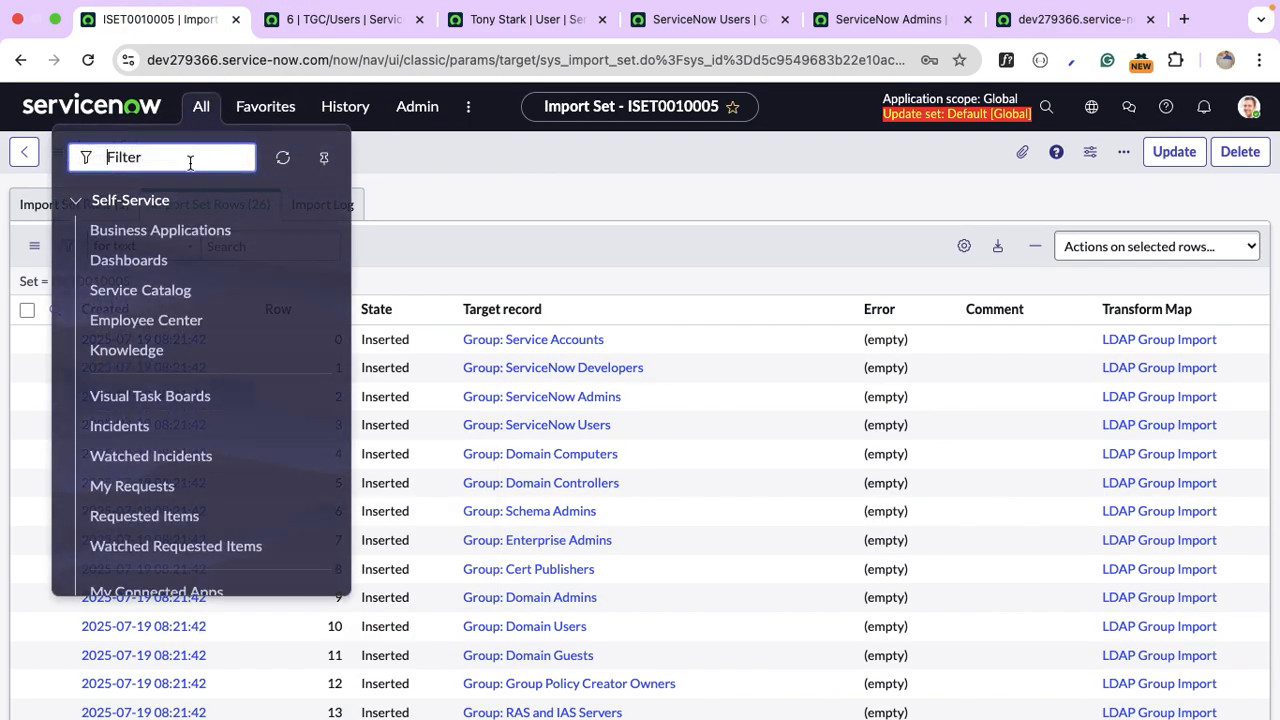
pyautogui.write('ldap_group_im')
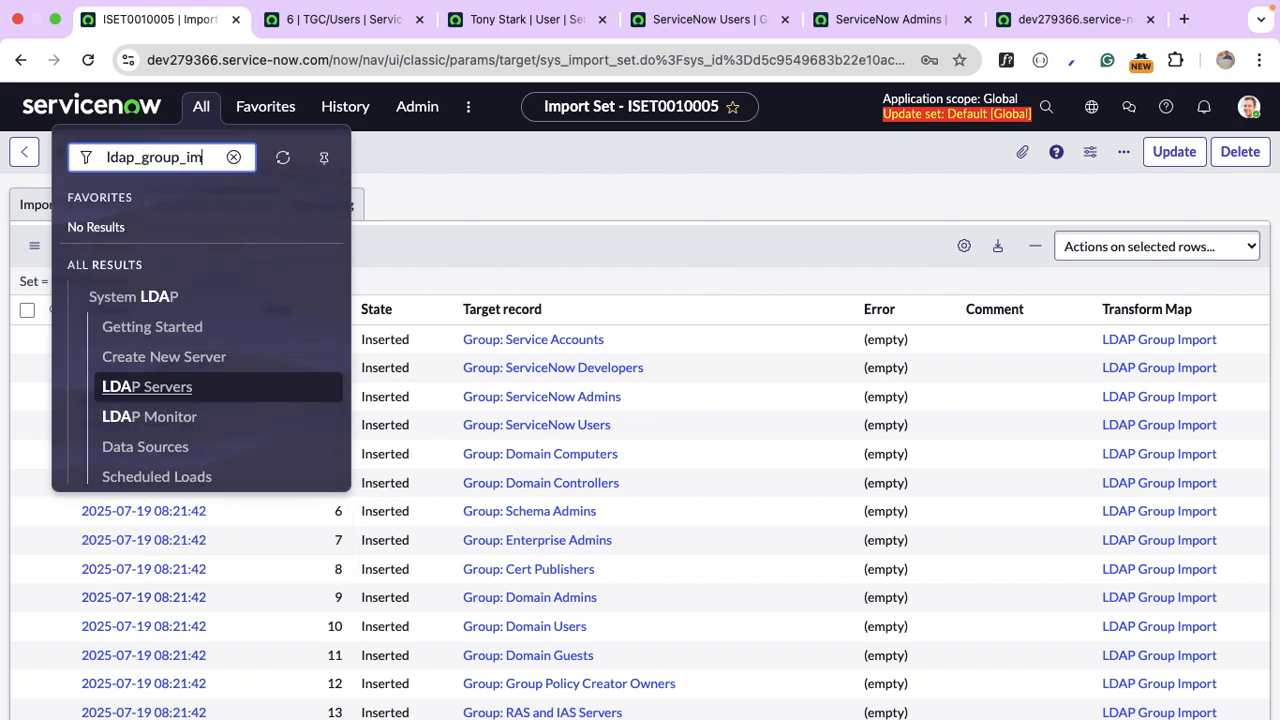
pyautogui.write('port.LIST')
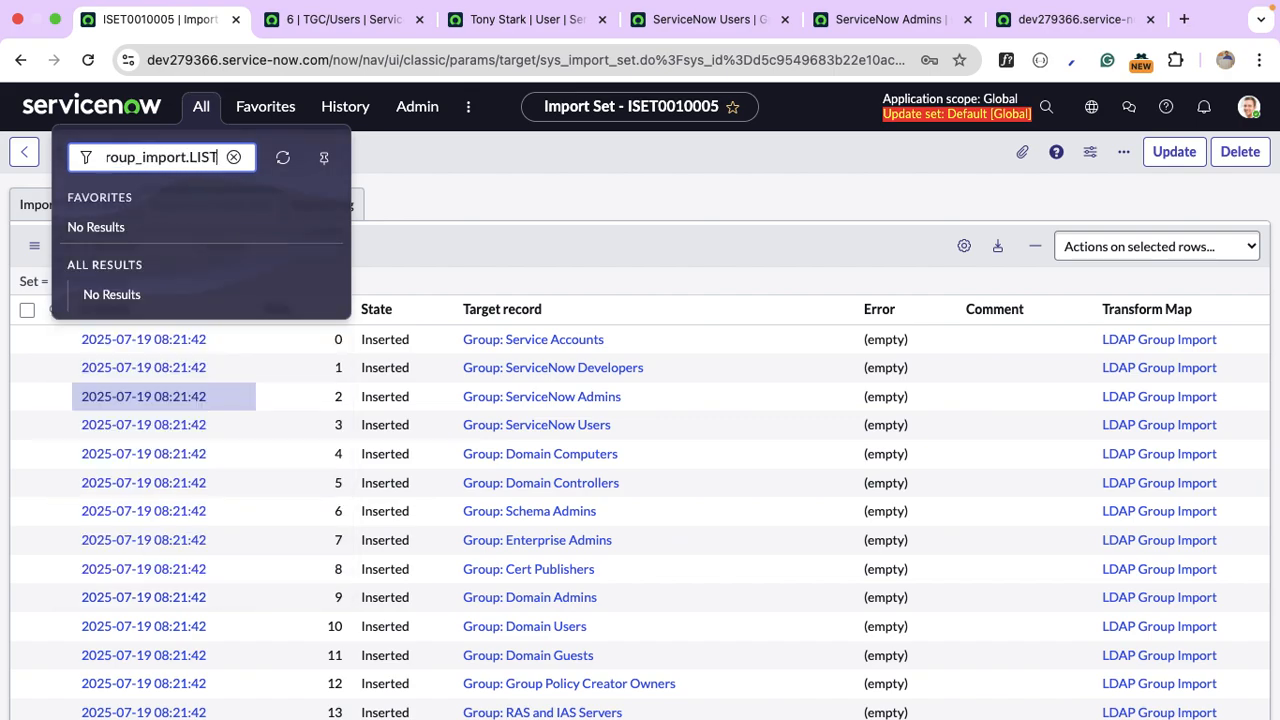
pyautogui.press('Return')
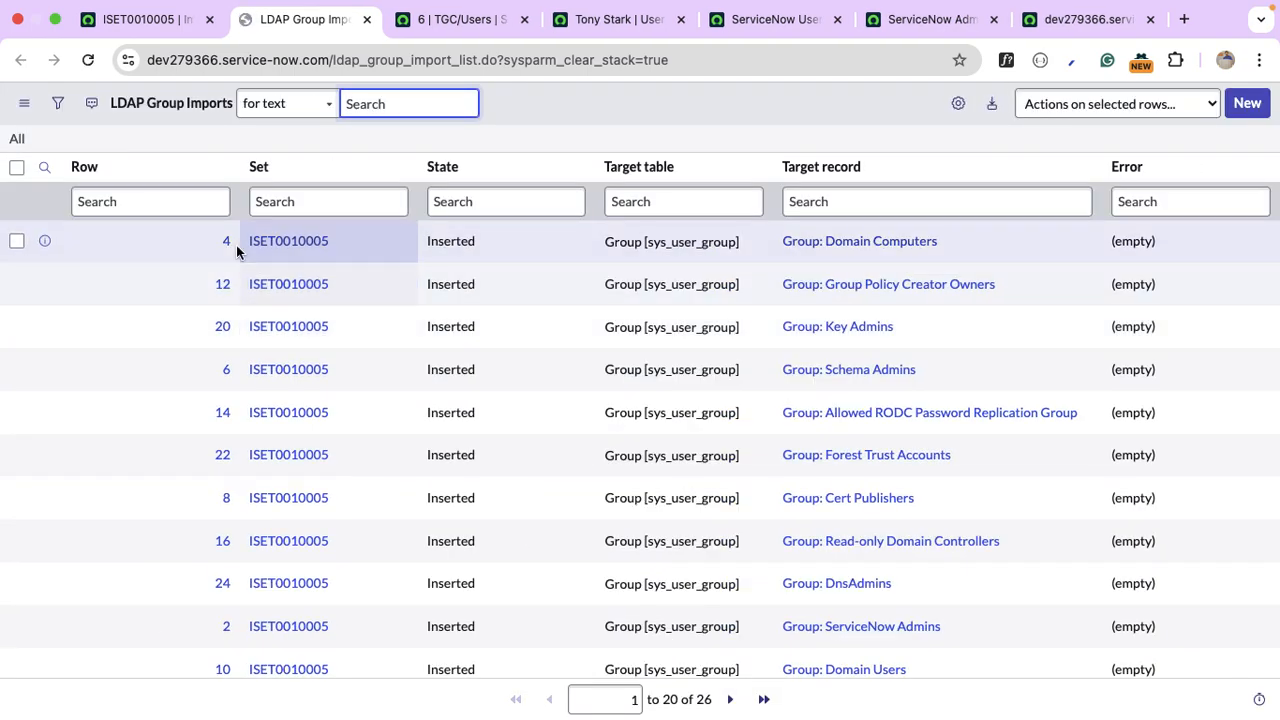
pyautogui.click(227, 245)
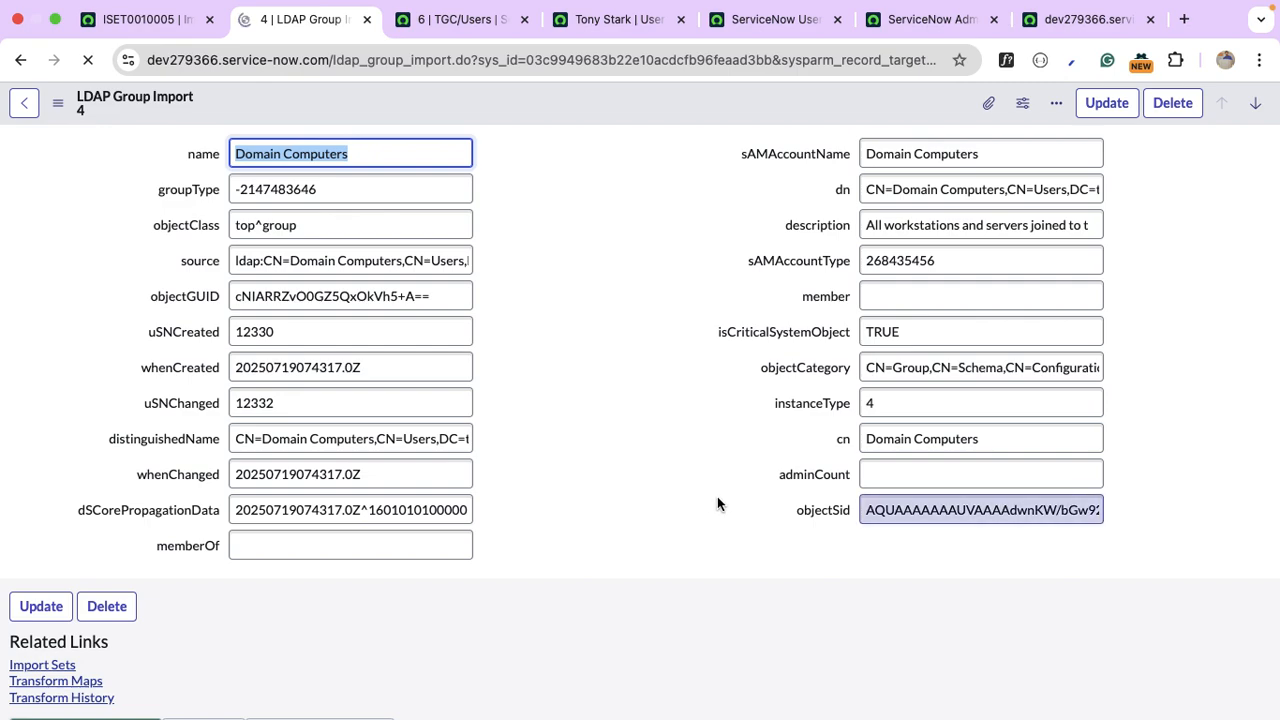
# Inspect the objectCategory value and change its column max length from 40 in the dictionary.
pyautogui.rightClick(828, 374)
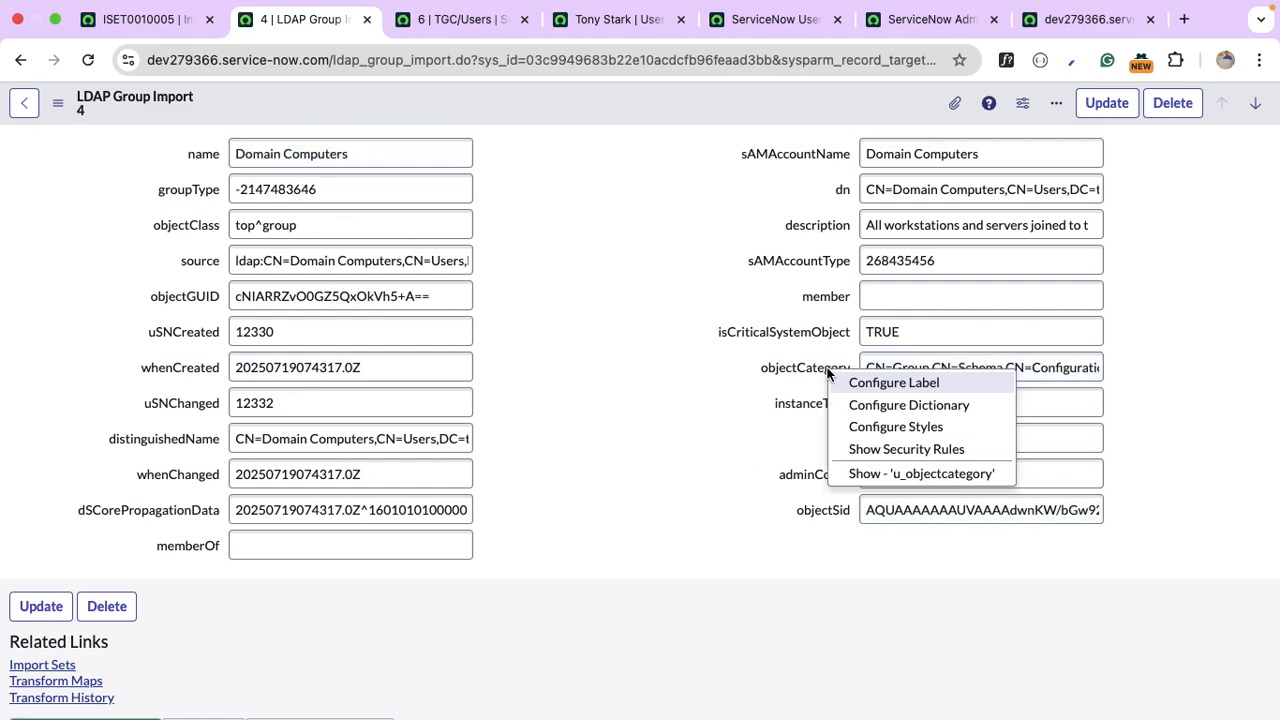
pyautogui.click(920, 474)
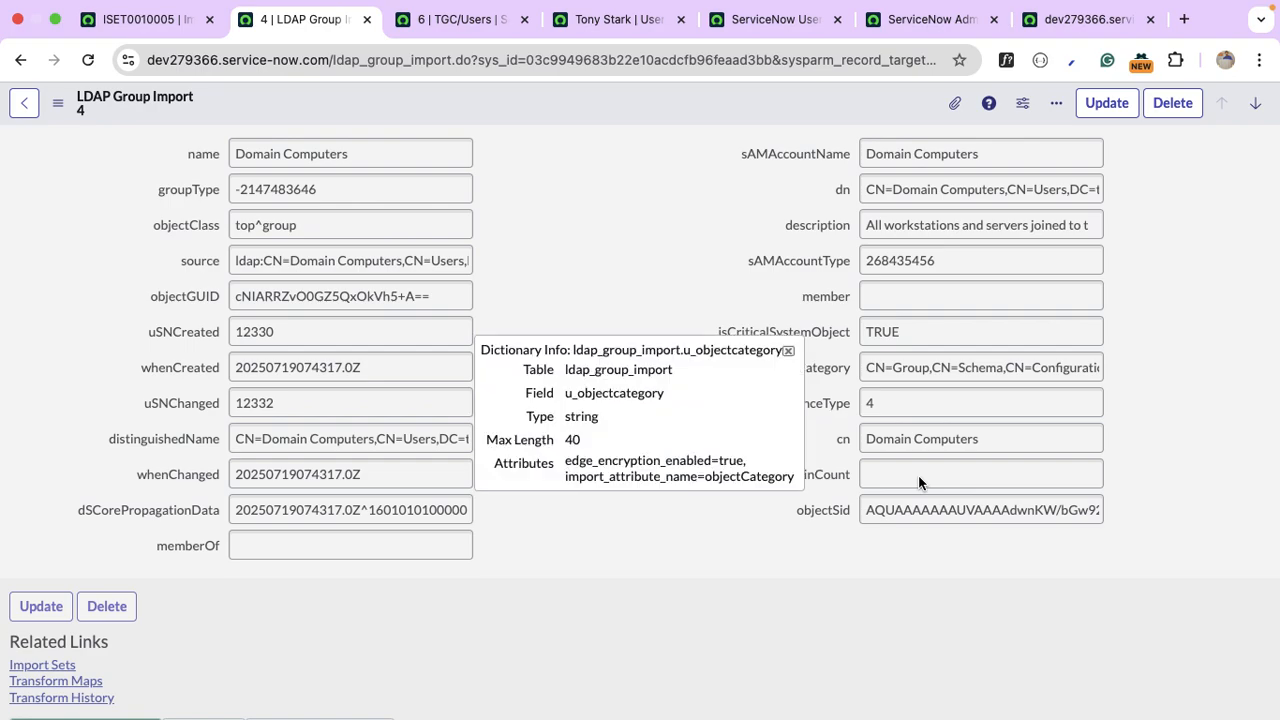
pyautogui.click(787, 353)
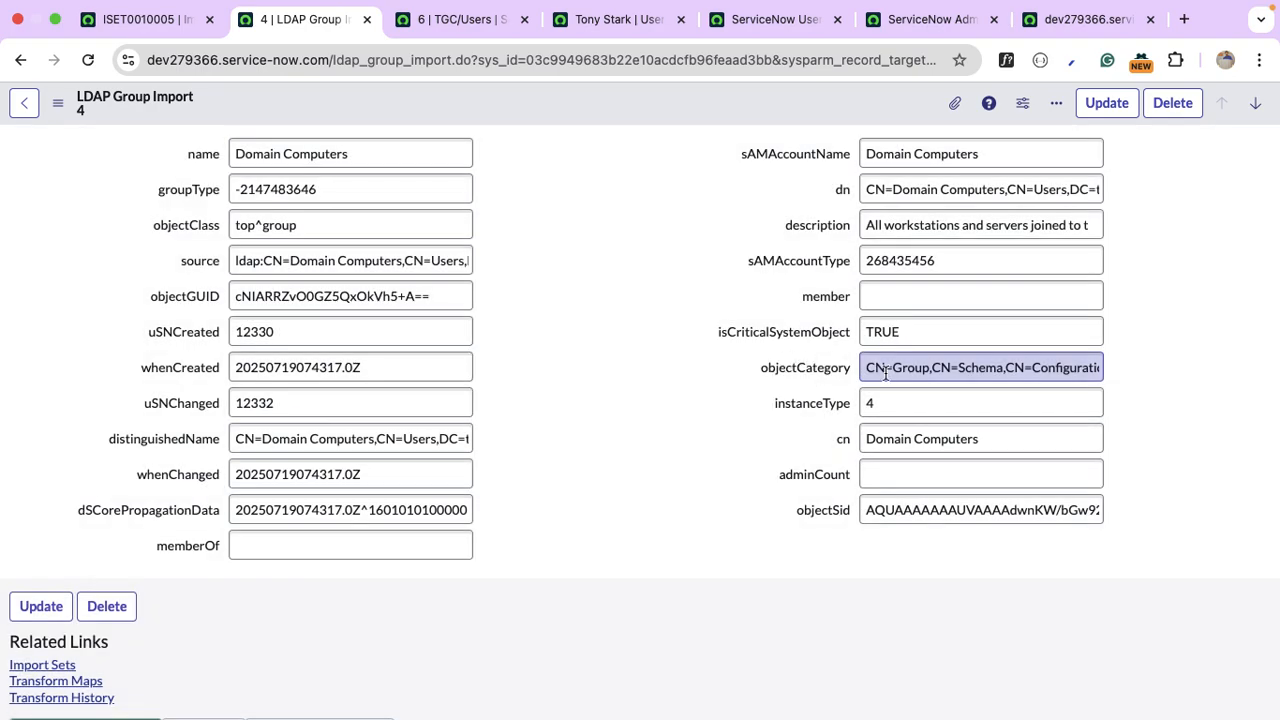
pyautogui.click(885, 373)
pyautogui.press('End')
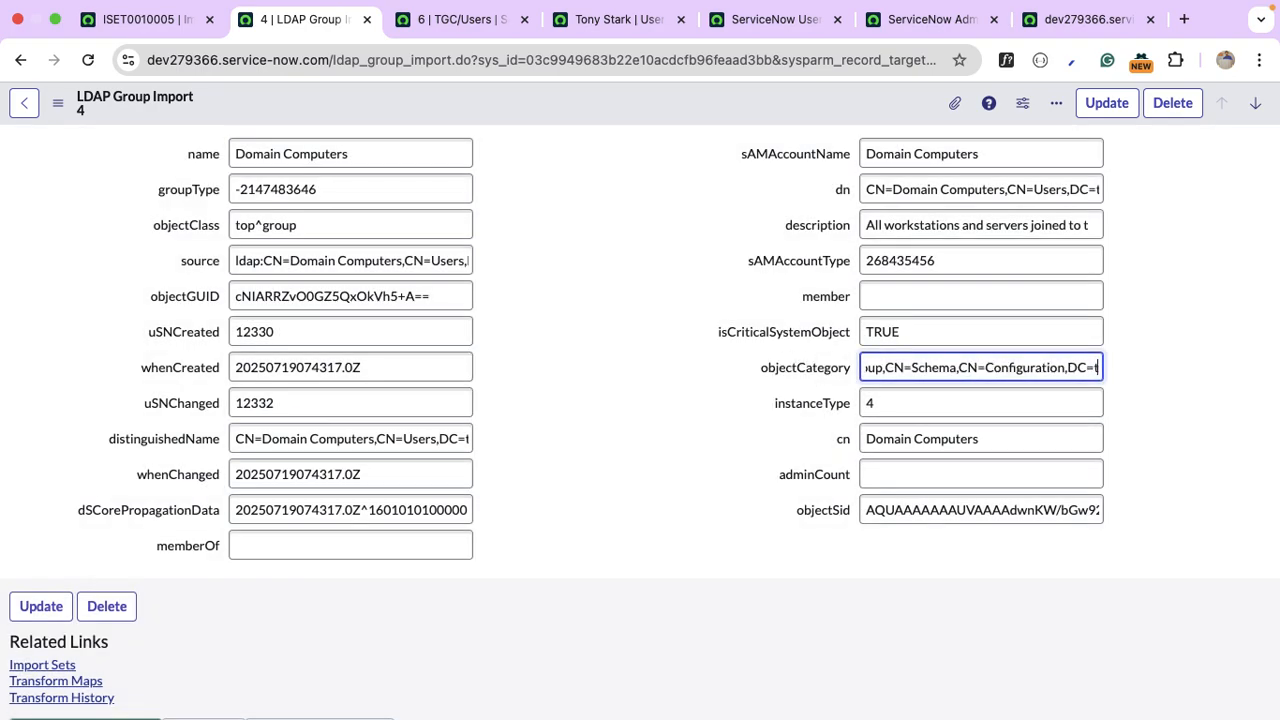
pyautogui.rightClick(800, 370)
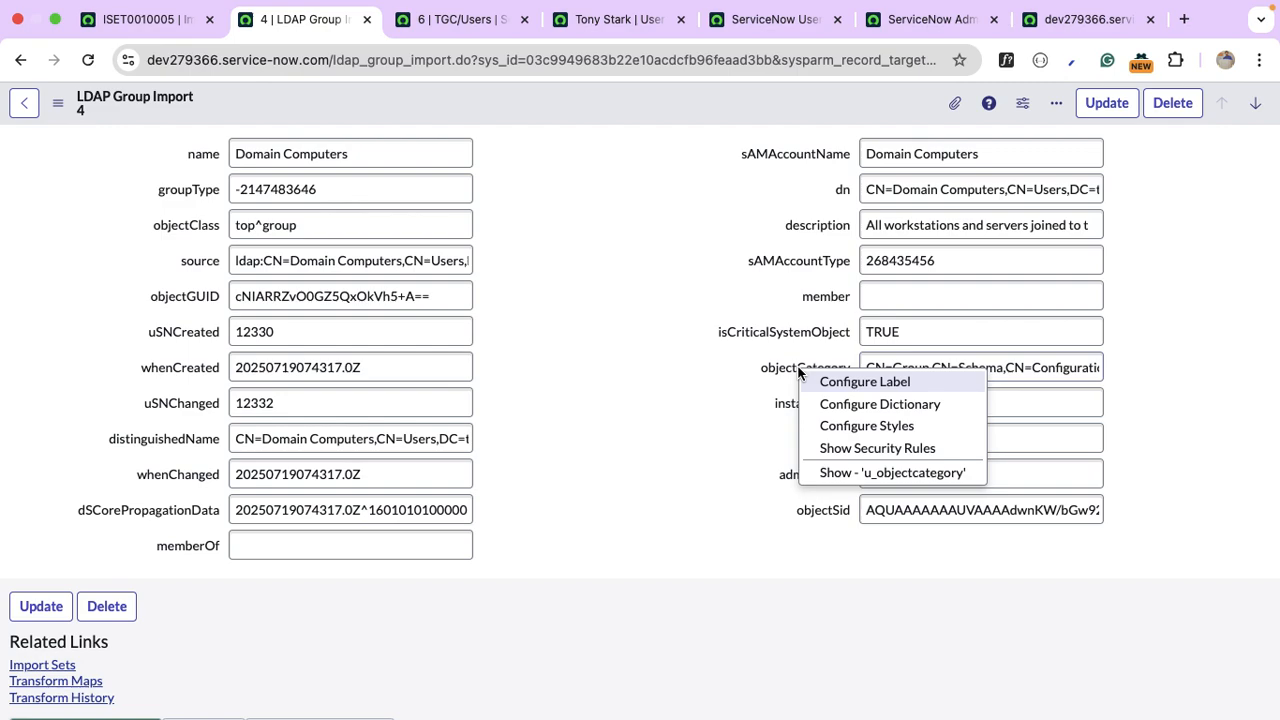
pyautogui.click(894, 406)
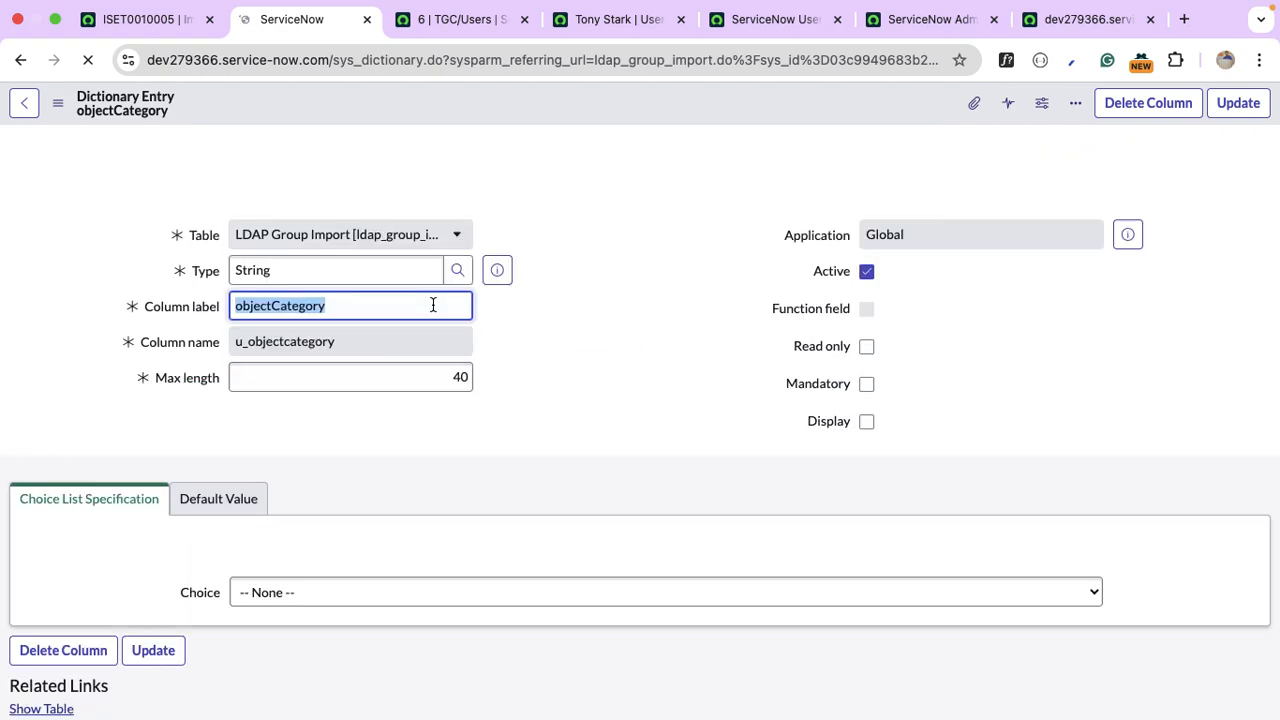
pyautogui.doubleClick(446, 383)
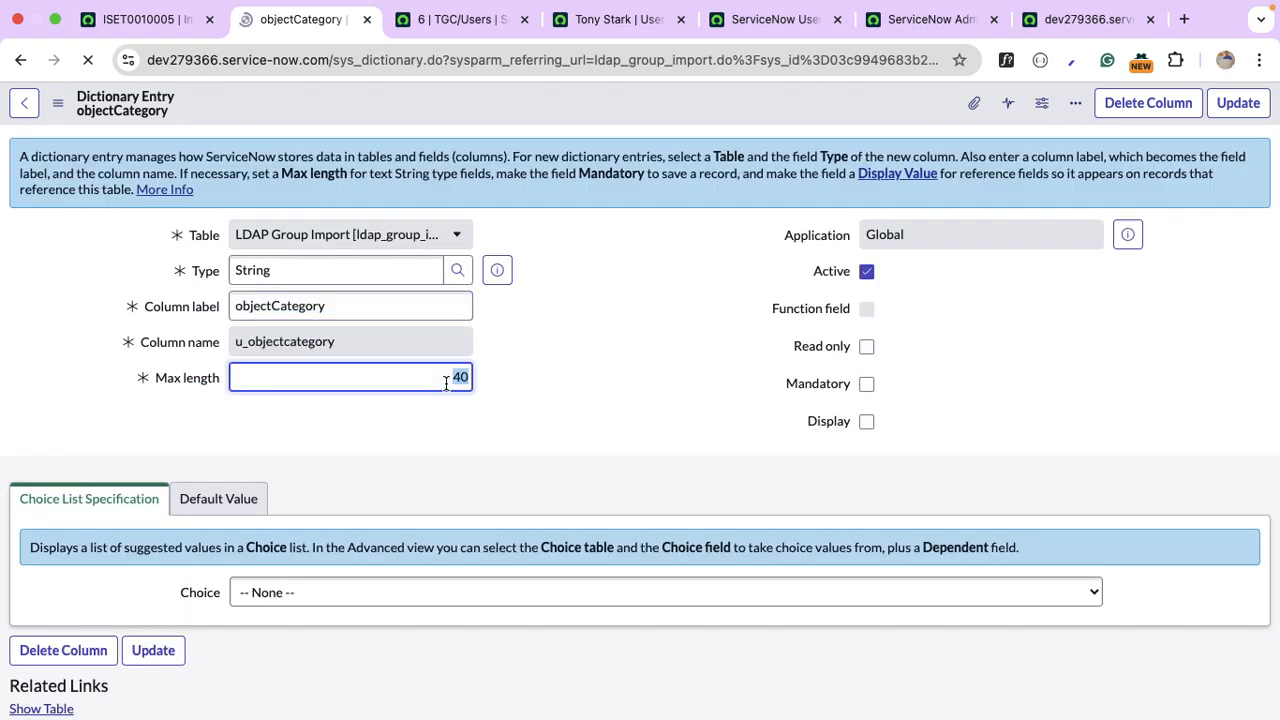
pyautogui.write('200')
pyautogui.click(1238, 103)
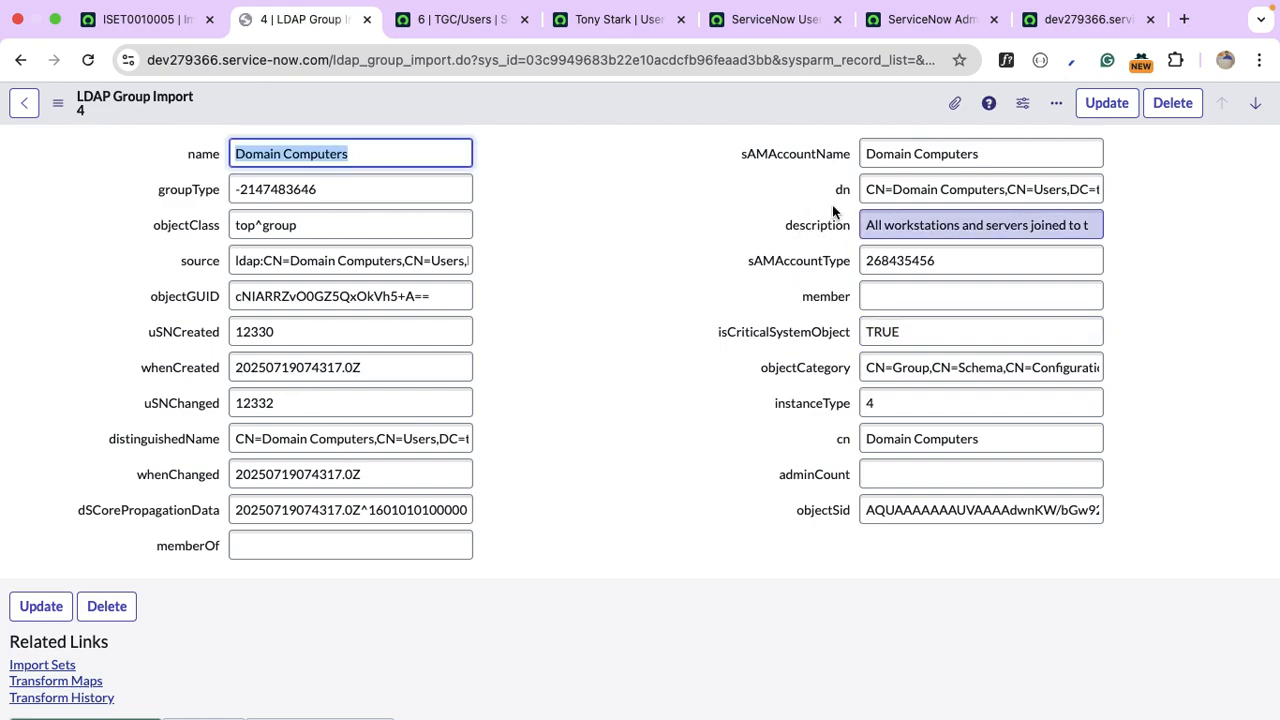
# Raise the description column's max length from 40 to 200.
pyautogui.rightClick(840, 228)
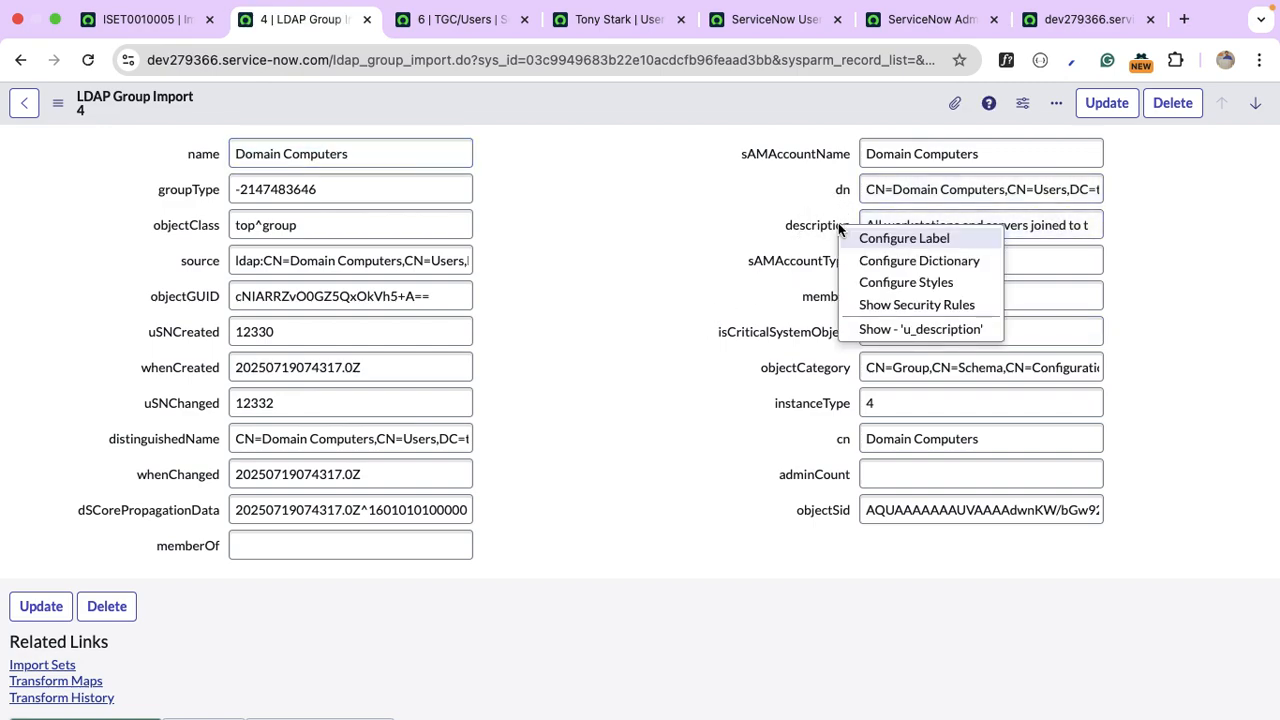
pyautogui.click(936, 330)
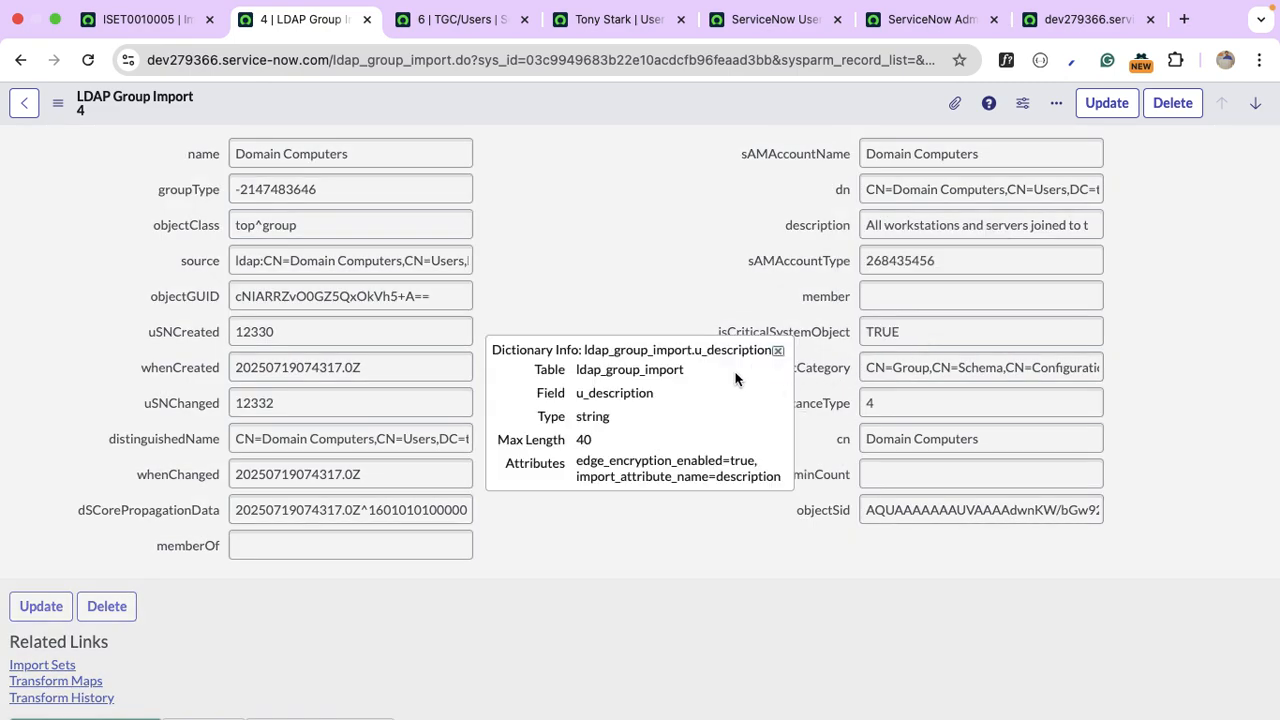
pyautogui.click(777, 351)
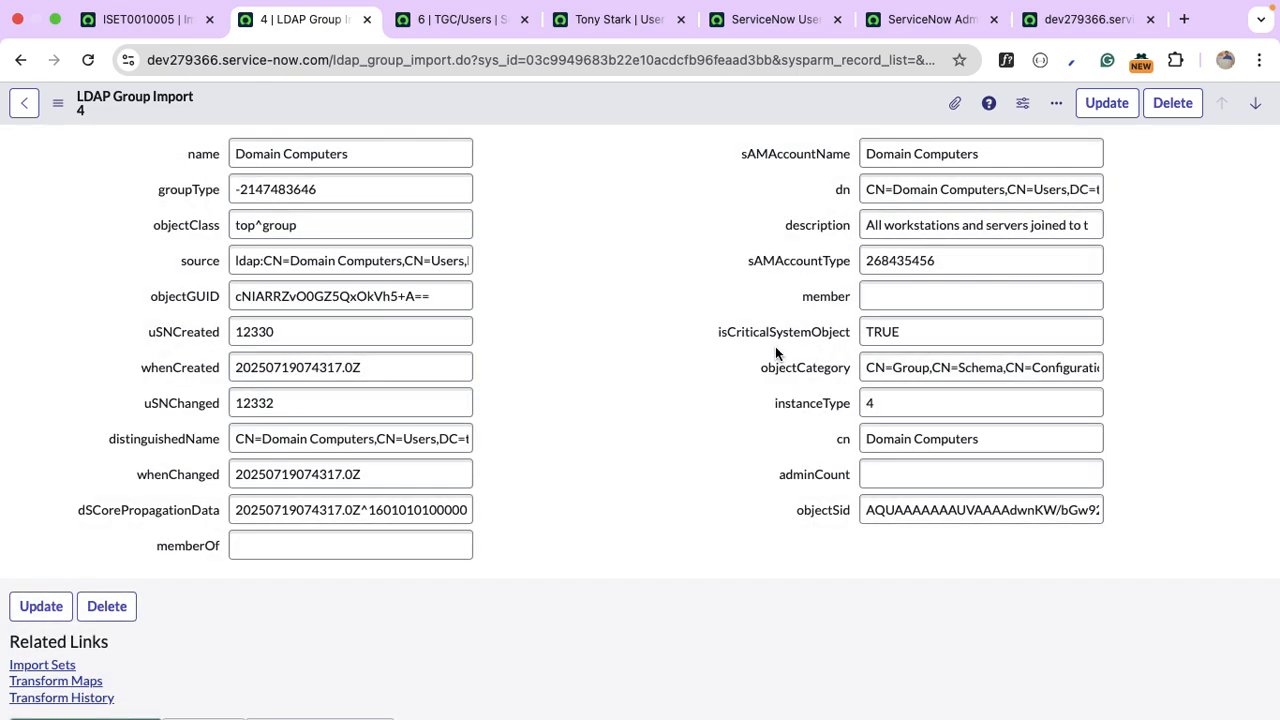
pyautogui.rightClick(835, 226)
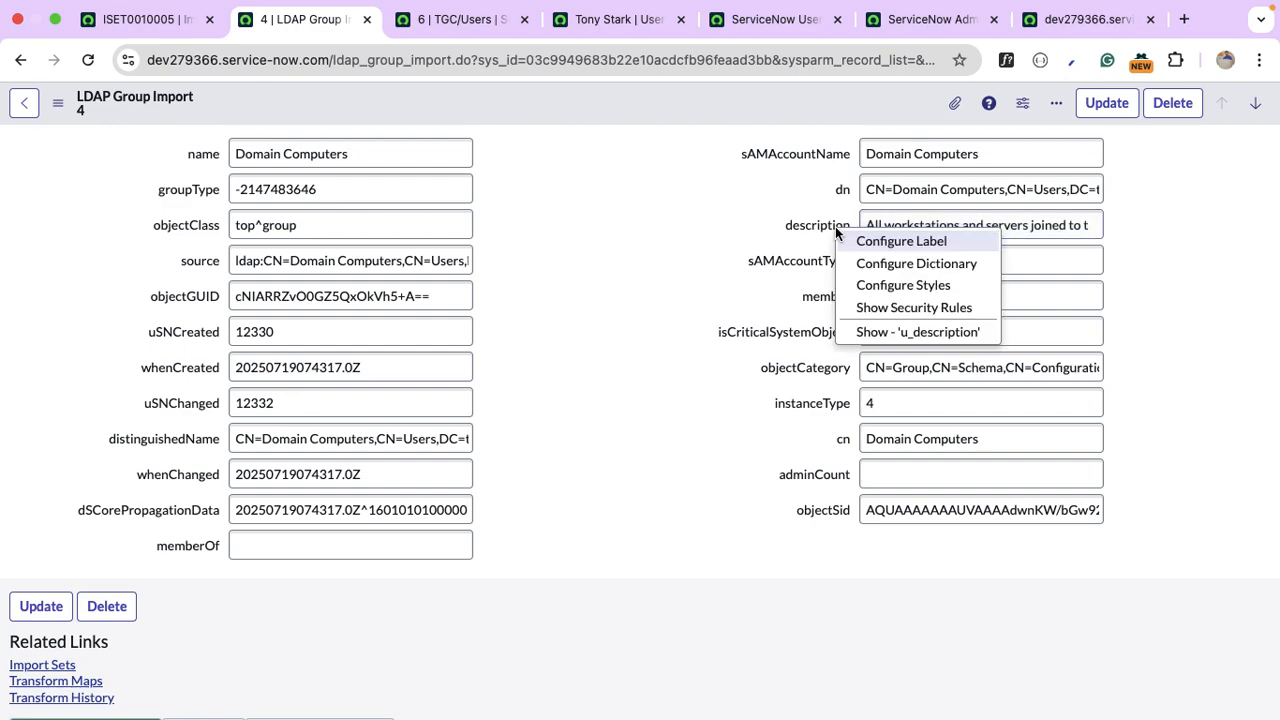
pyautogui.click(960, 264)
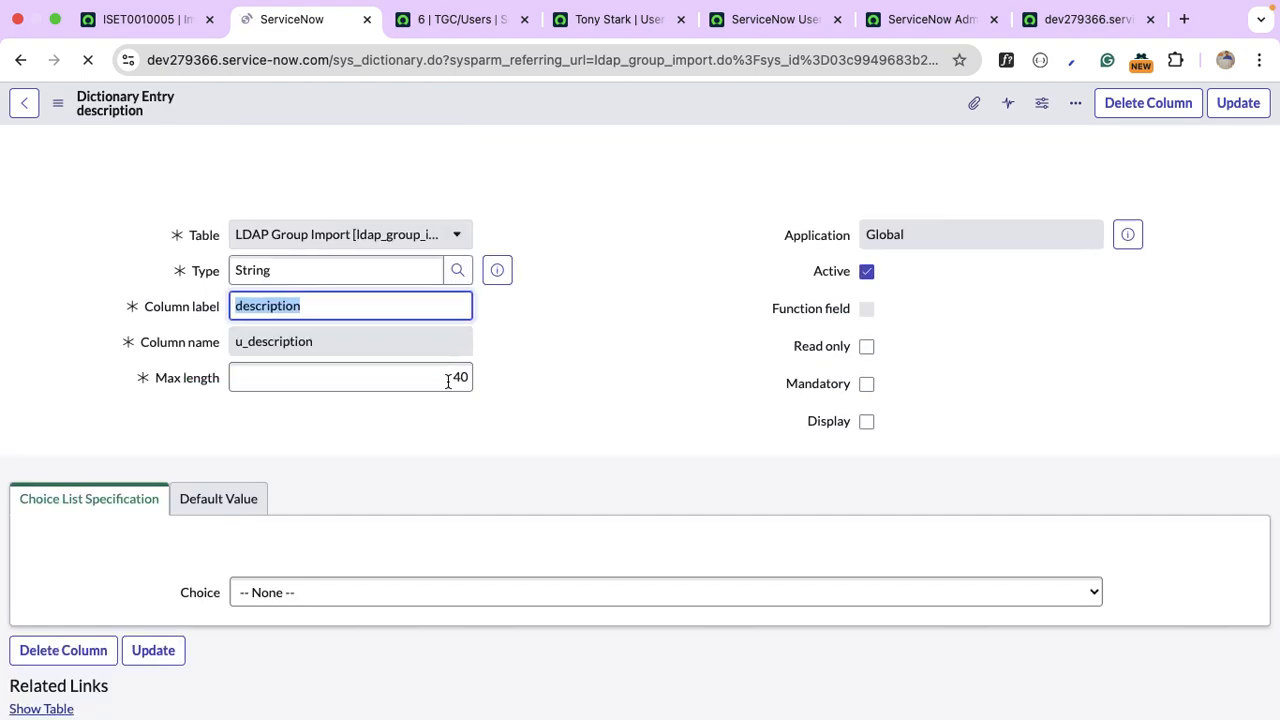
pyautogui.doubleClick(448, 378)
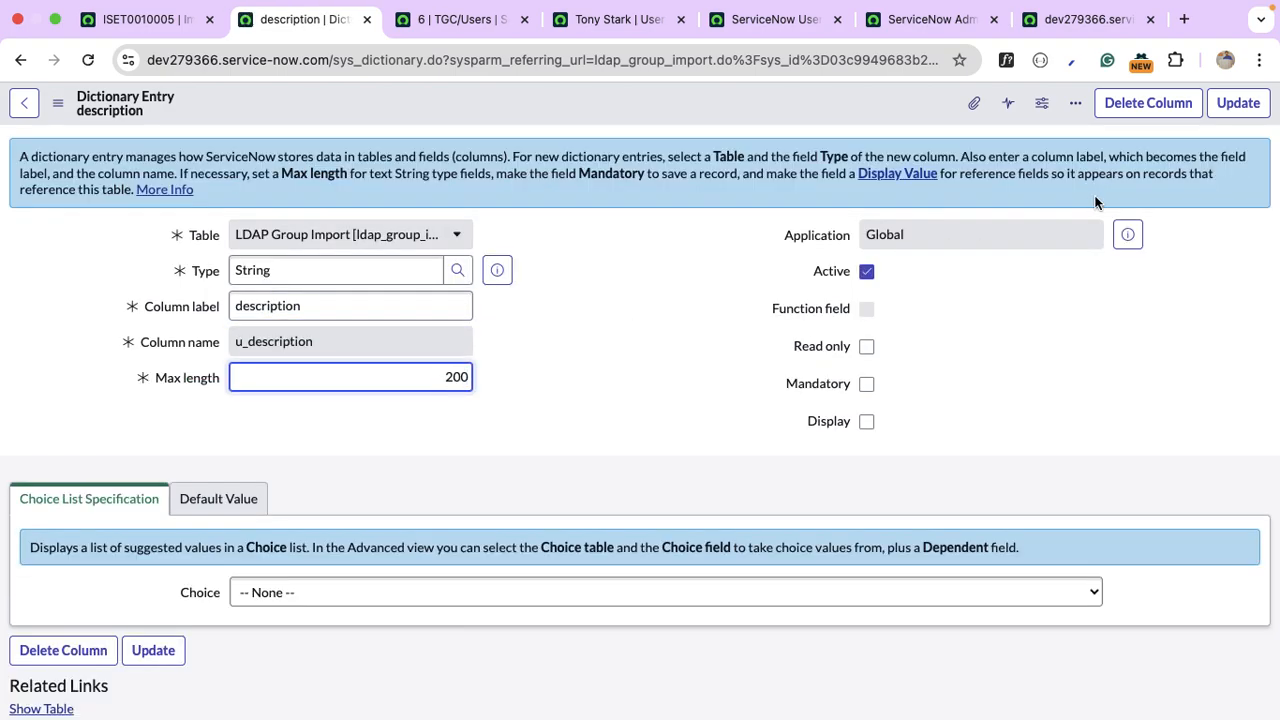
pyautogui.click(1236, 103)
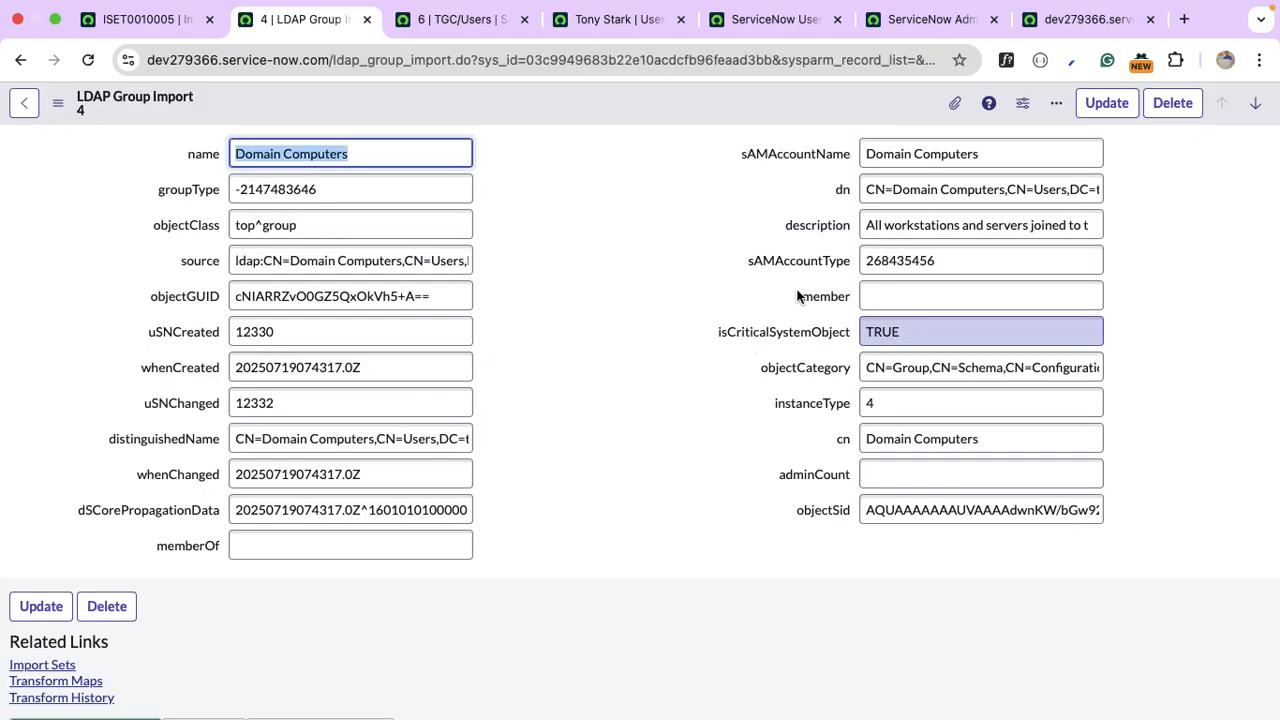
# Review the dn field's access rules, then change its max length from 40 to 100.
pyautogui.rightClick(843, 193)
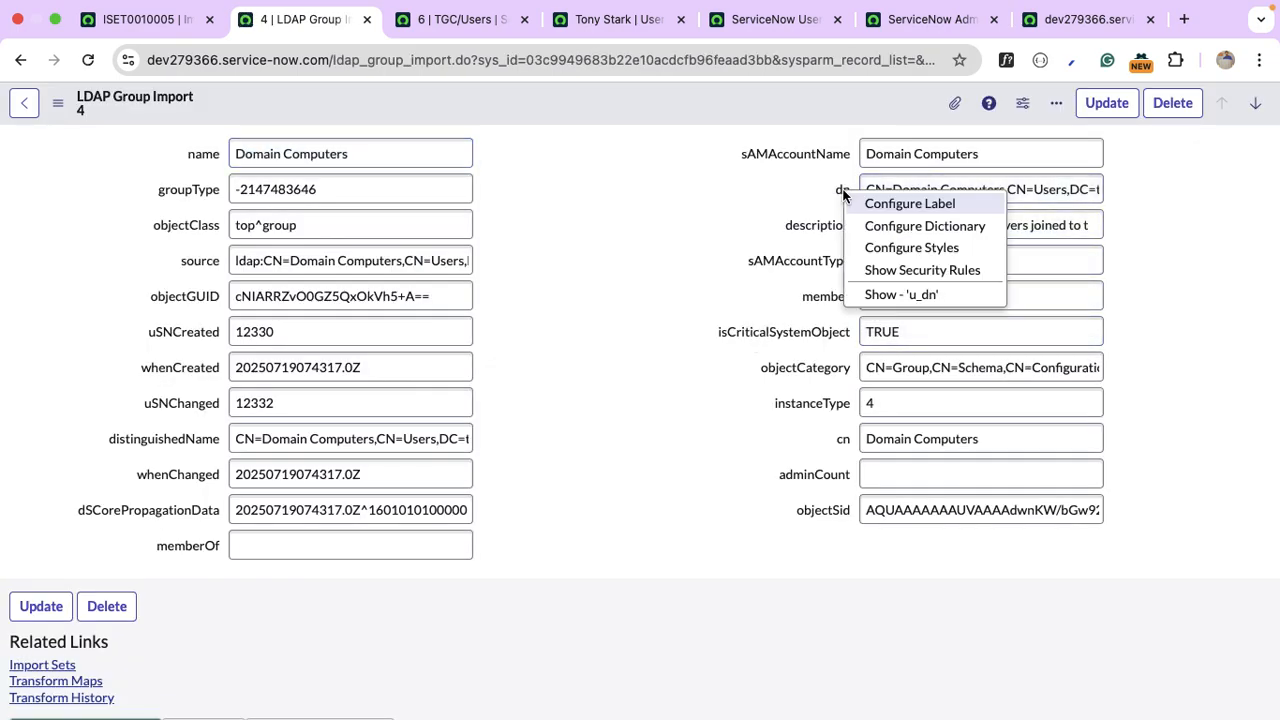
pyautogui.click(929, 272)
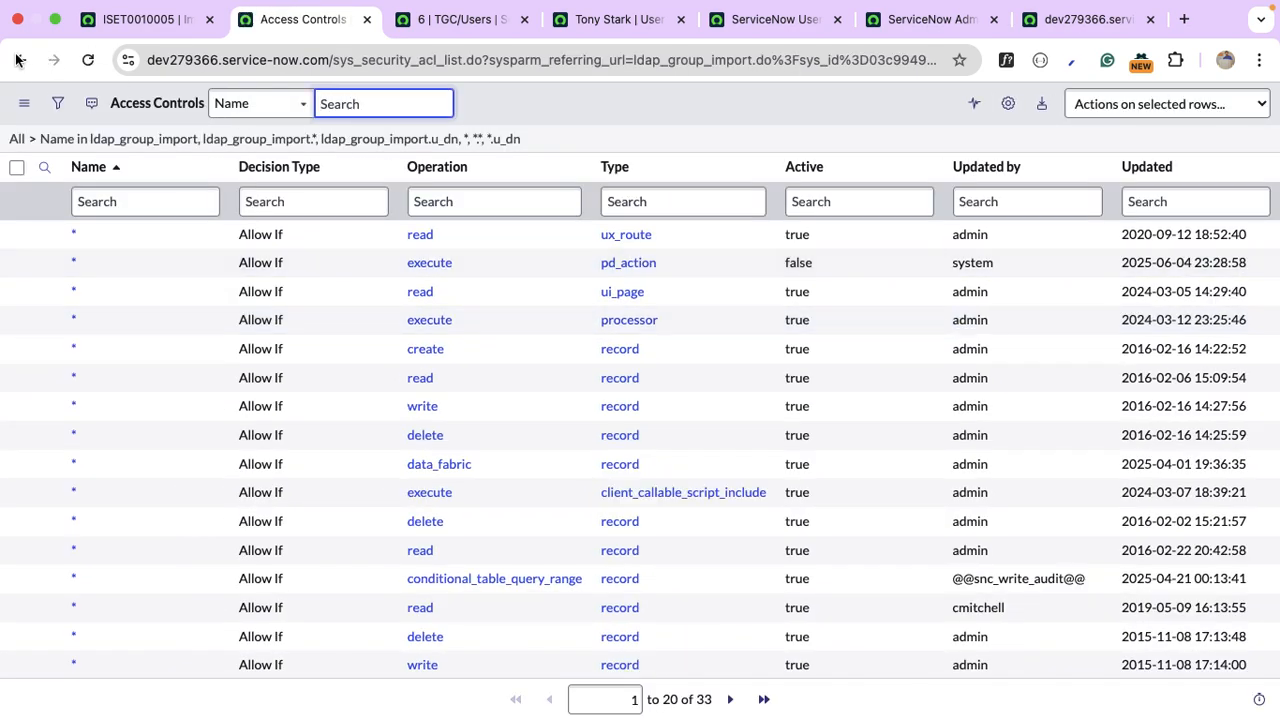
pyautogui.click(18, 60)
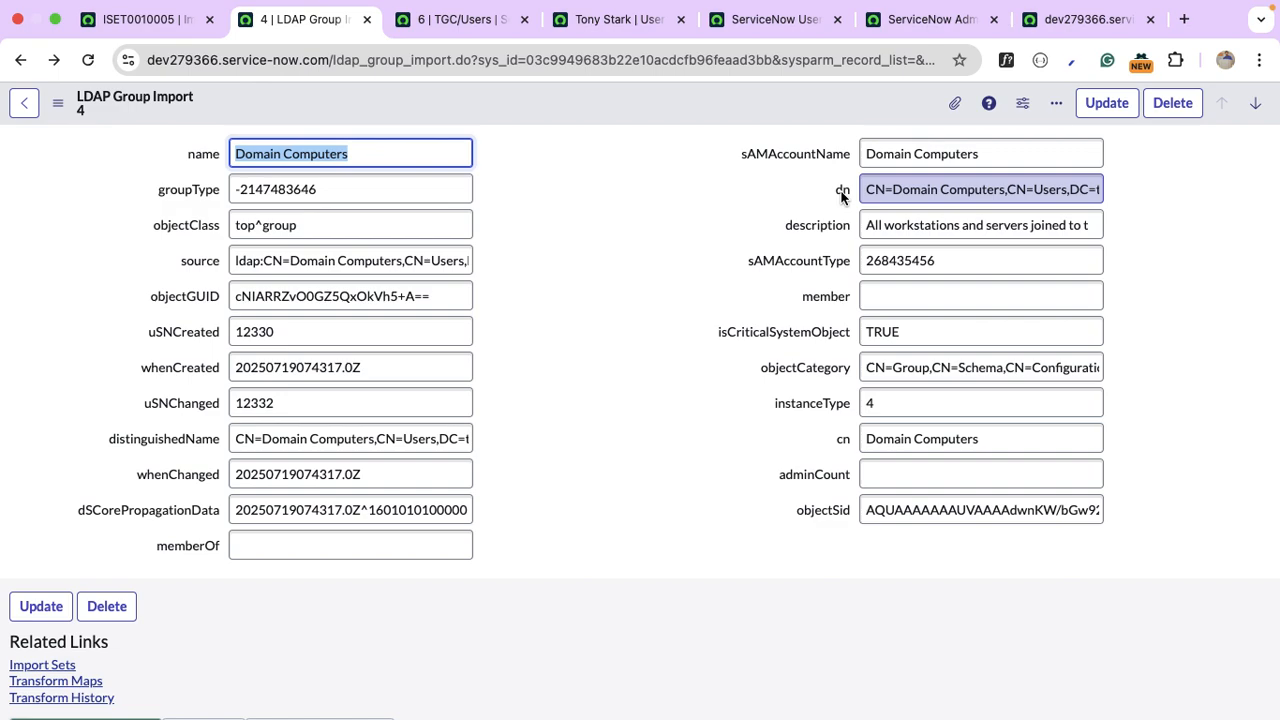
pyautogui.rightClick(842, 197)
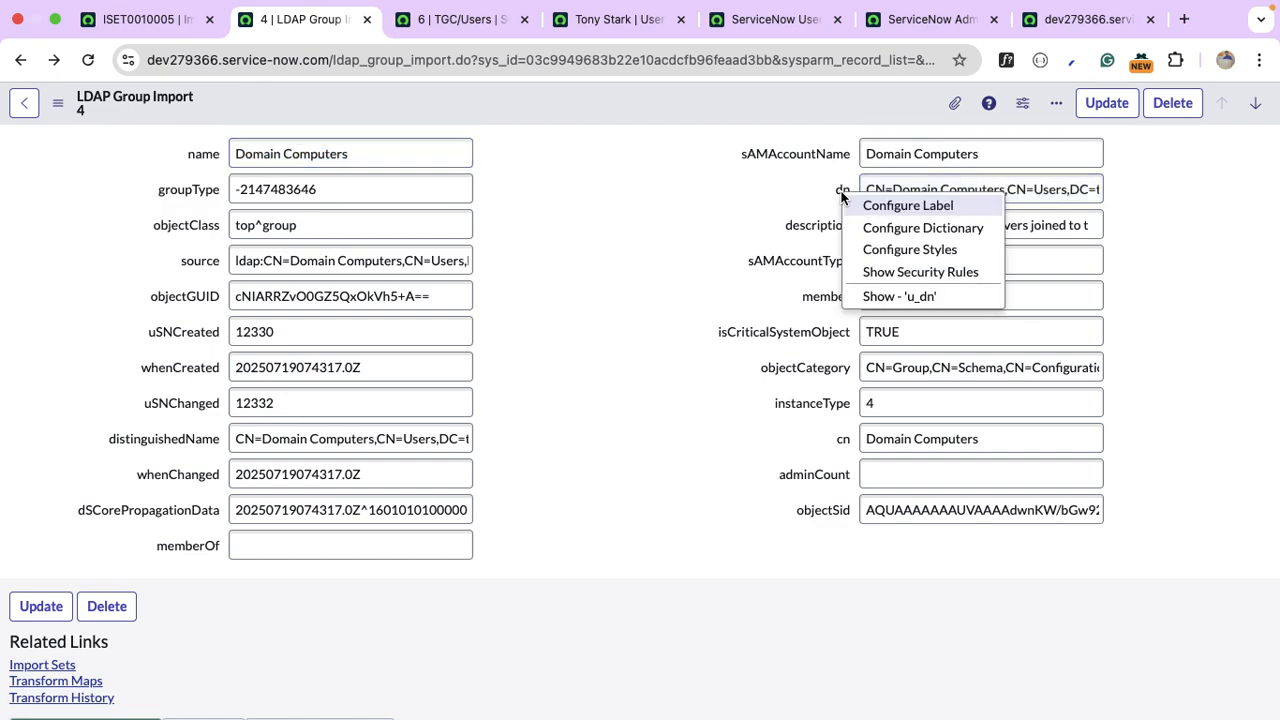
pyautogui.click(939, 227)
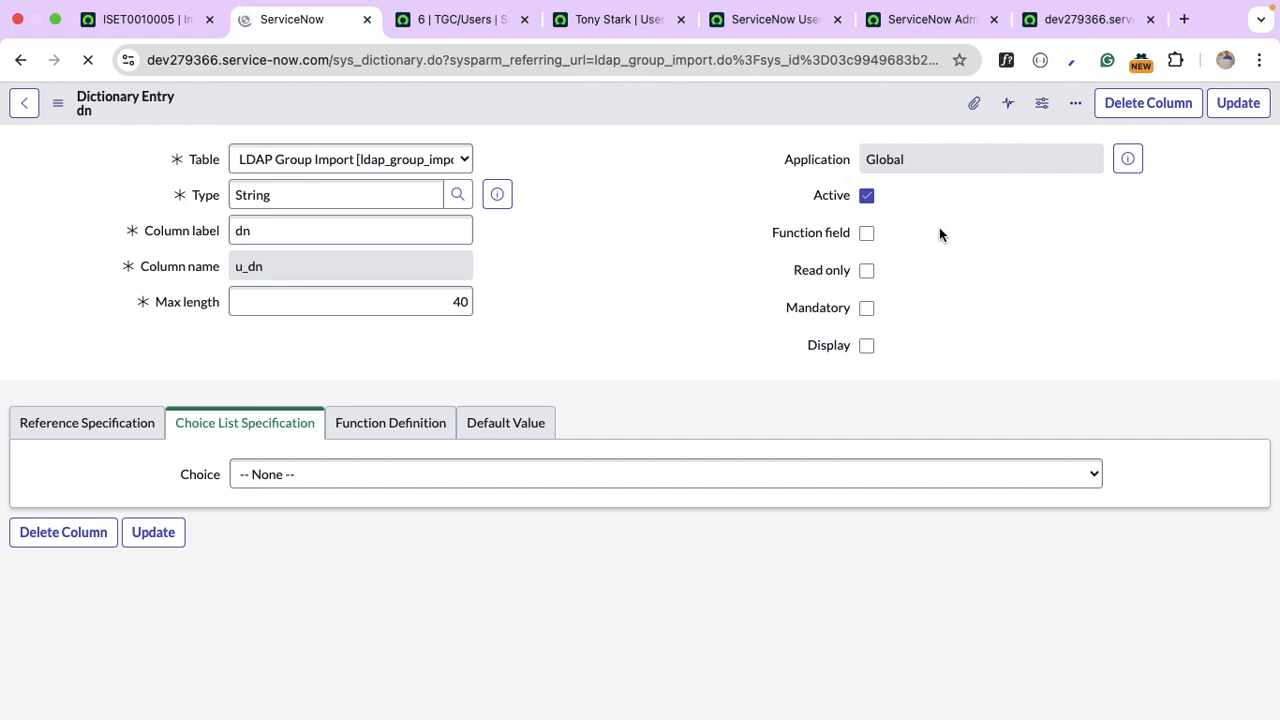
pyautogui.moveTo(475, 305); pyautogui.dragTo(430, 301)
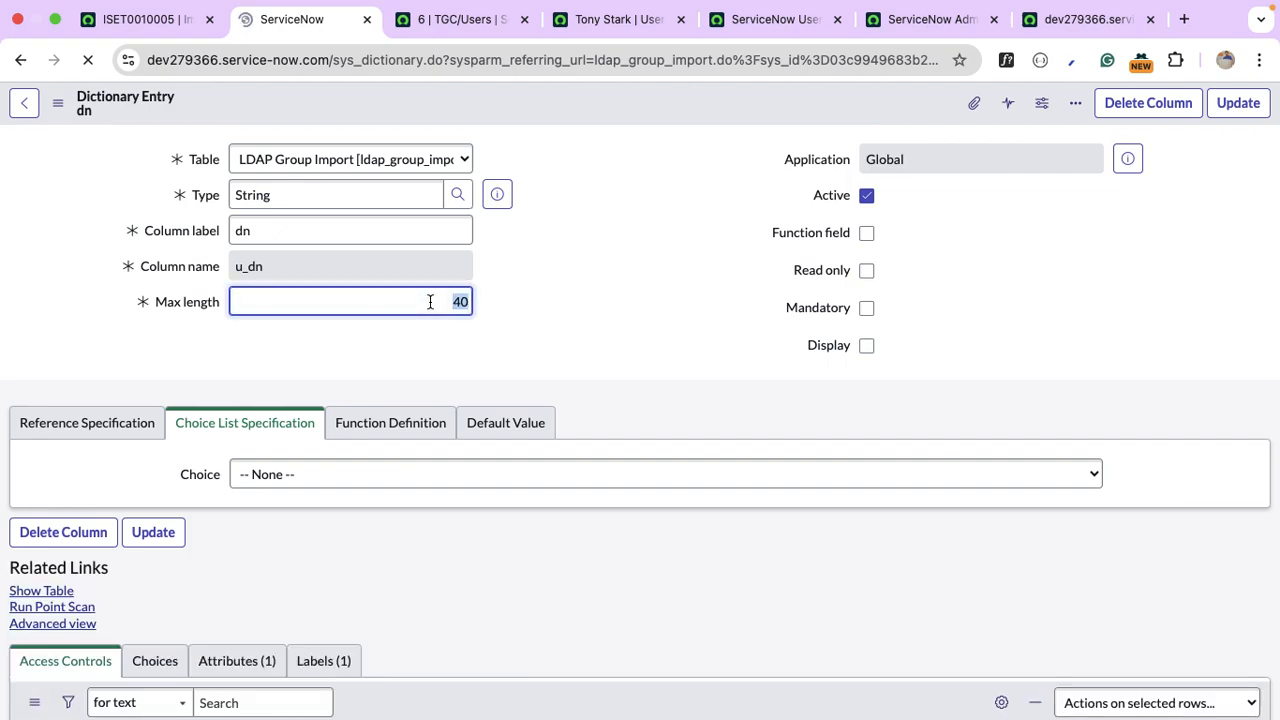
pyautogui.write('100')
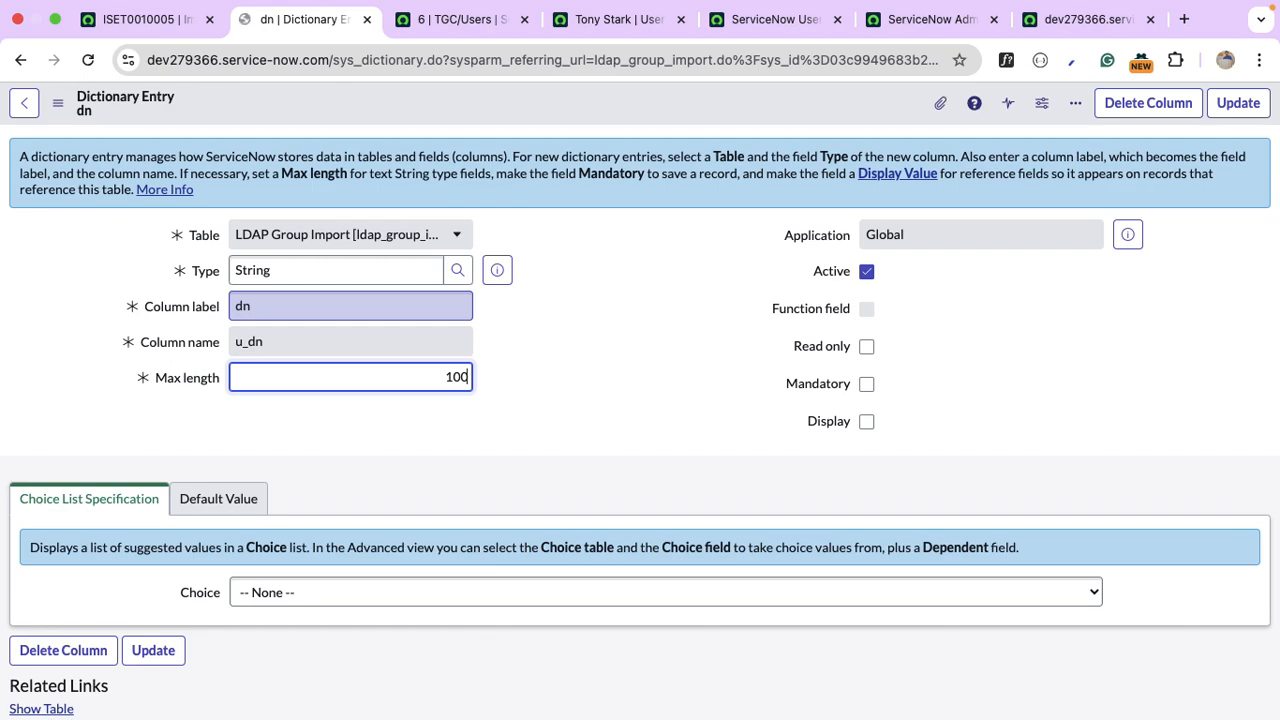
pyautogui.click(1236, 103)
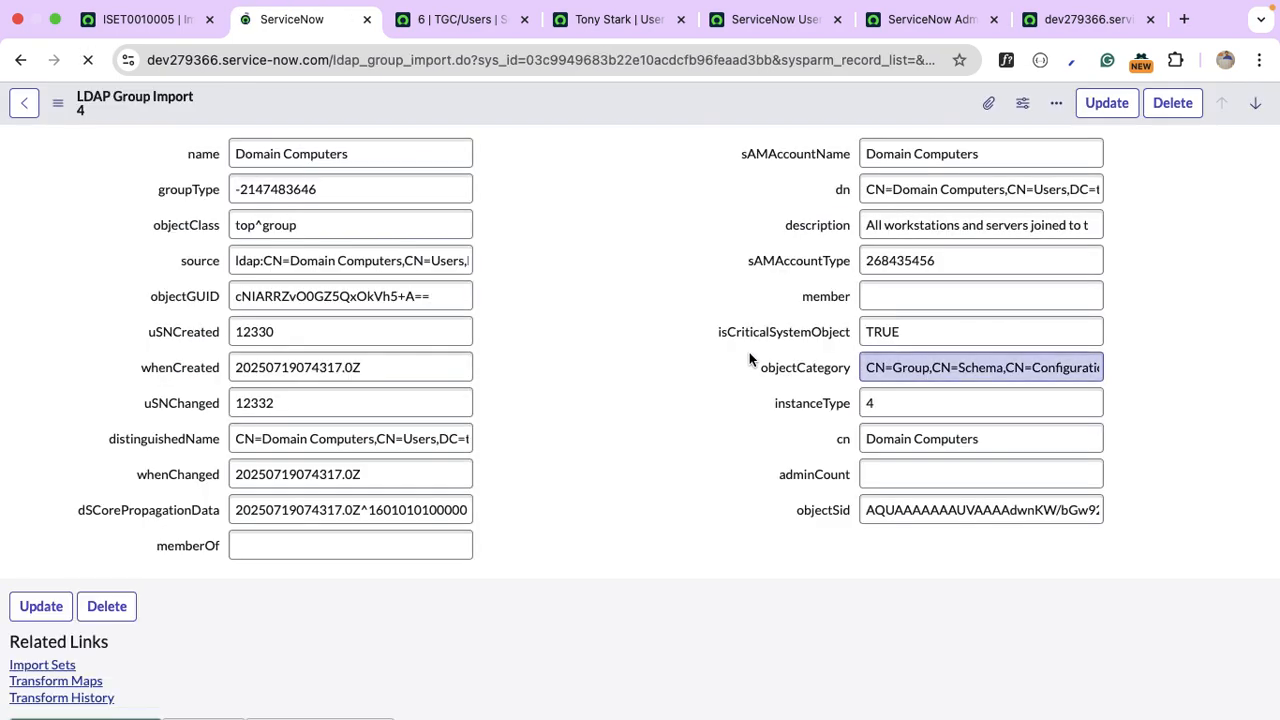
# Increase the member field's max length in its LDAP Group Import dictionary entry and save.
pyautogui.rightClick(843, 300)
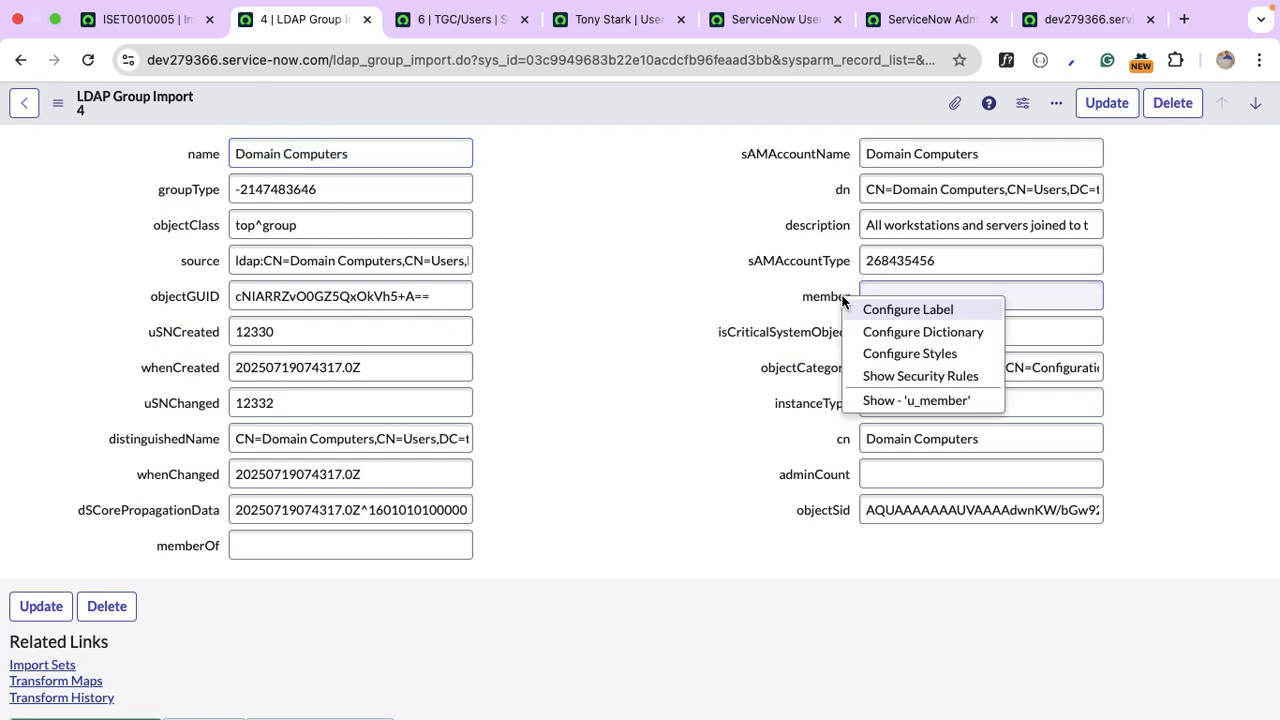
pyautogui.click(959, 334)
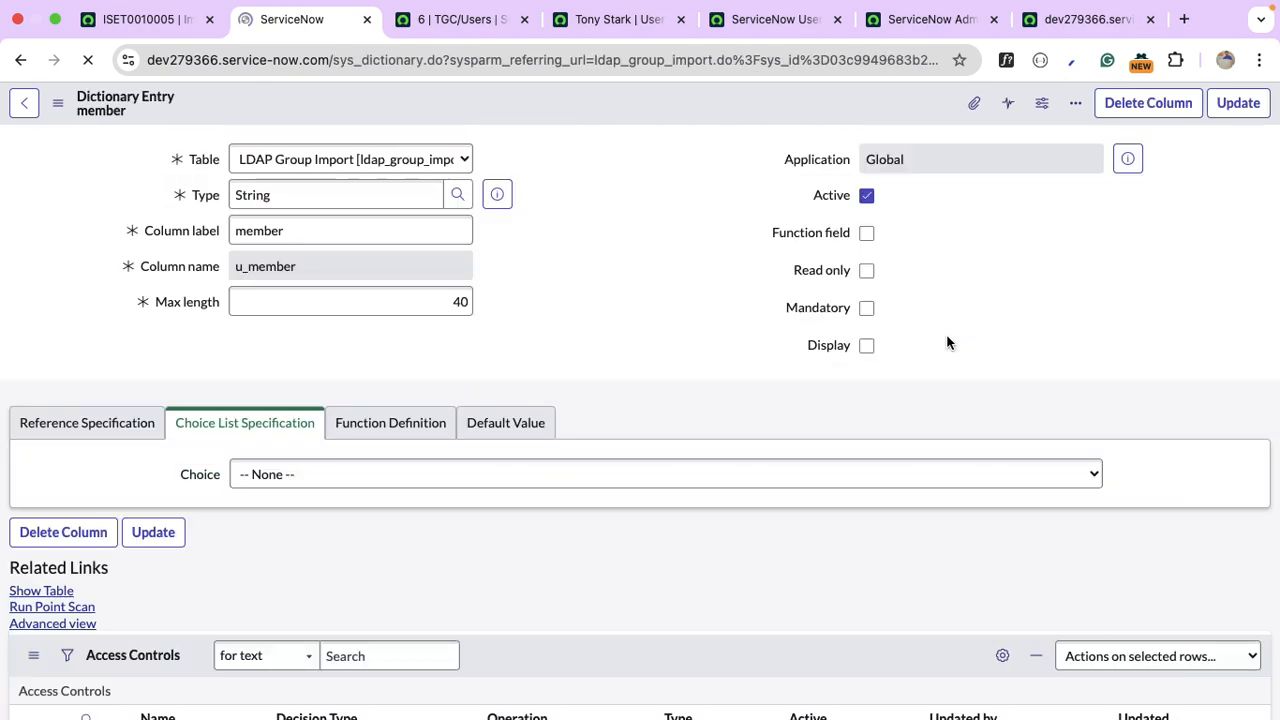
pyautogui.doubleClick(447, 312)
pyautogui.write('200')
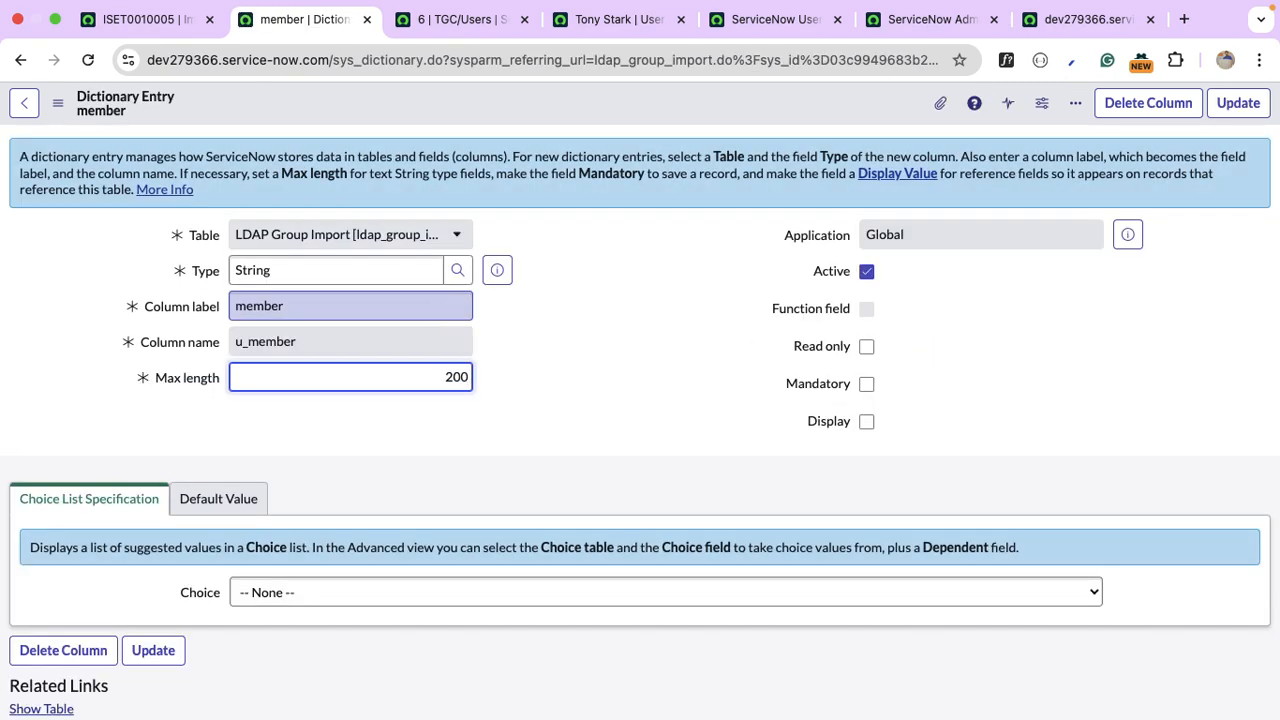
pyautogui.click(1238, 103)
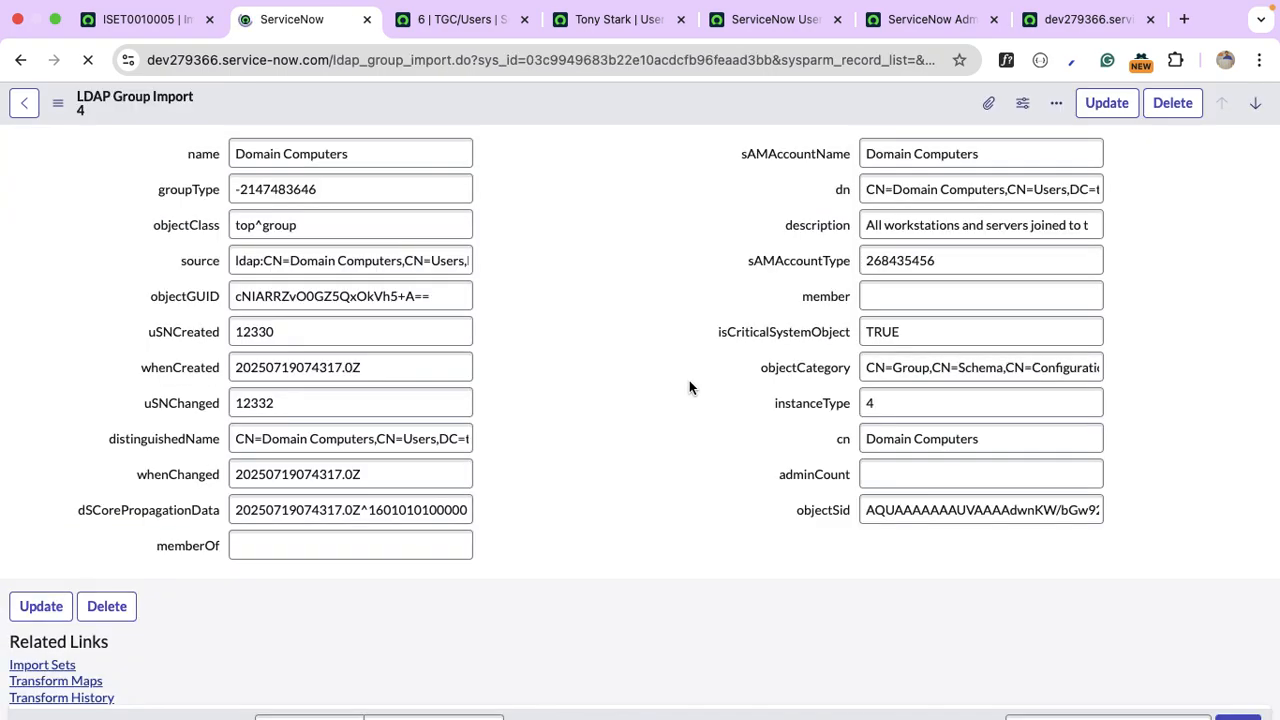
# Raise the memberOf field's dictionary max length from 40 to 4000 and save.
pyautogui.rightClick(207, 547)
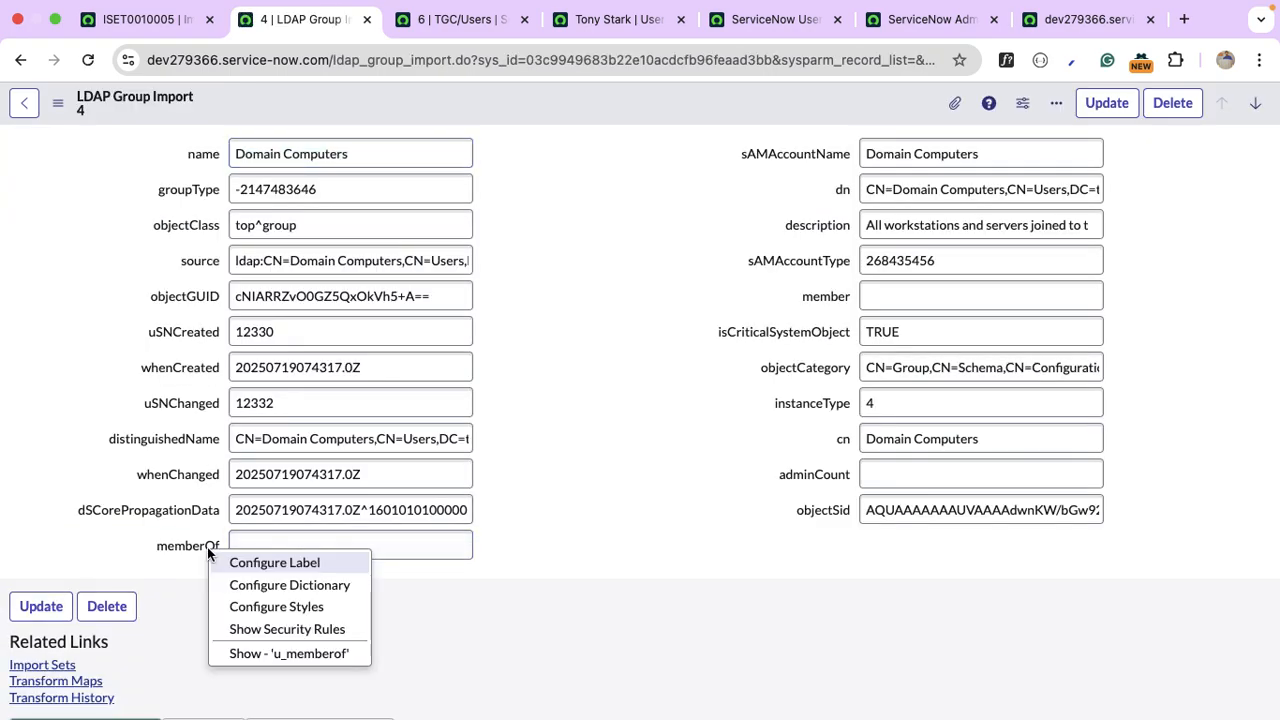
pyautogui.click(319, 652)
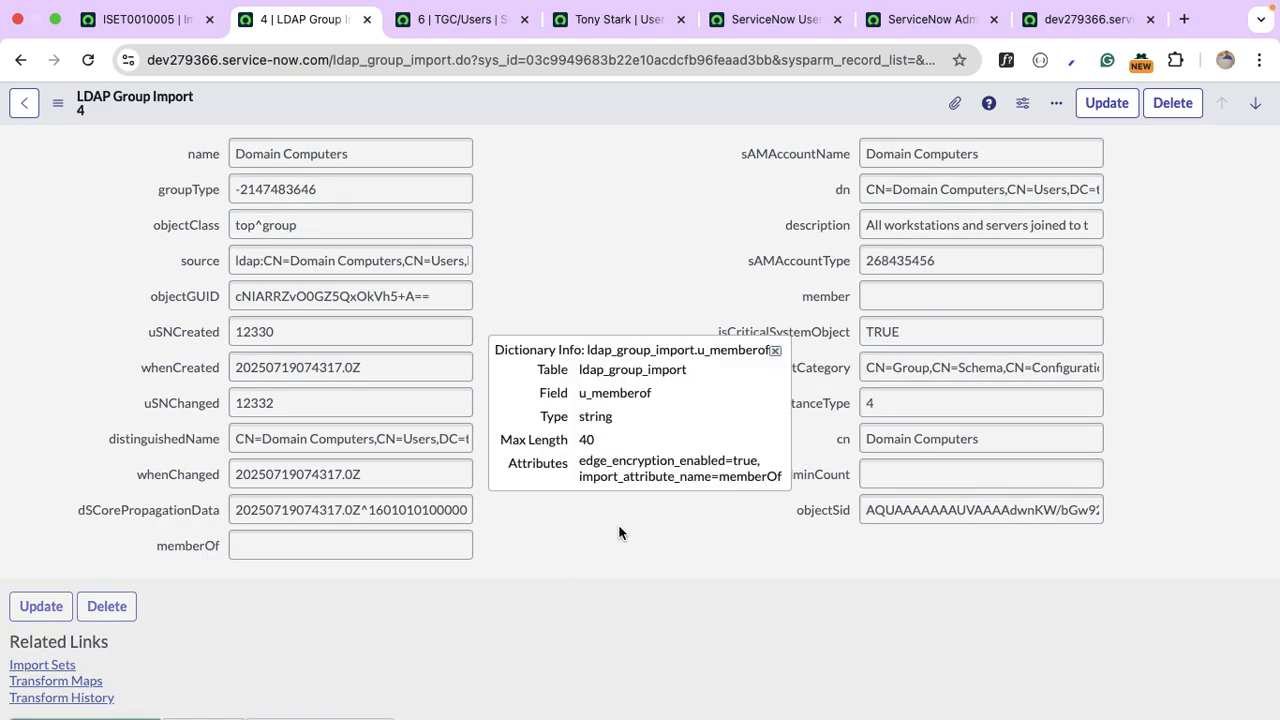
pyautogui.click(774, 351)
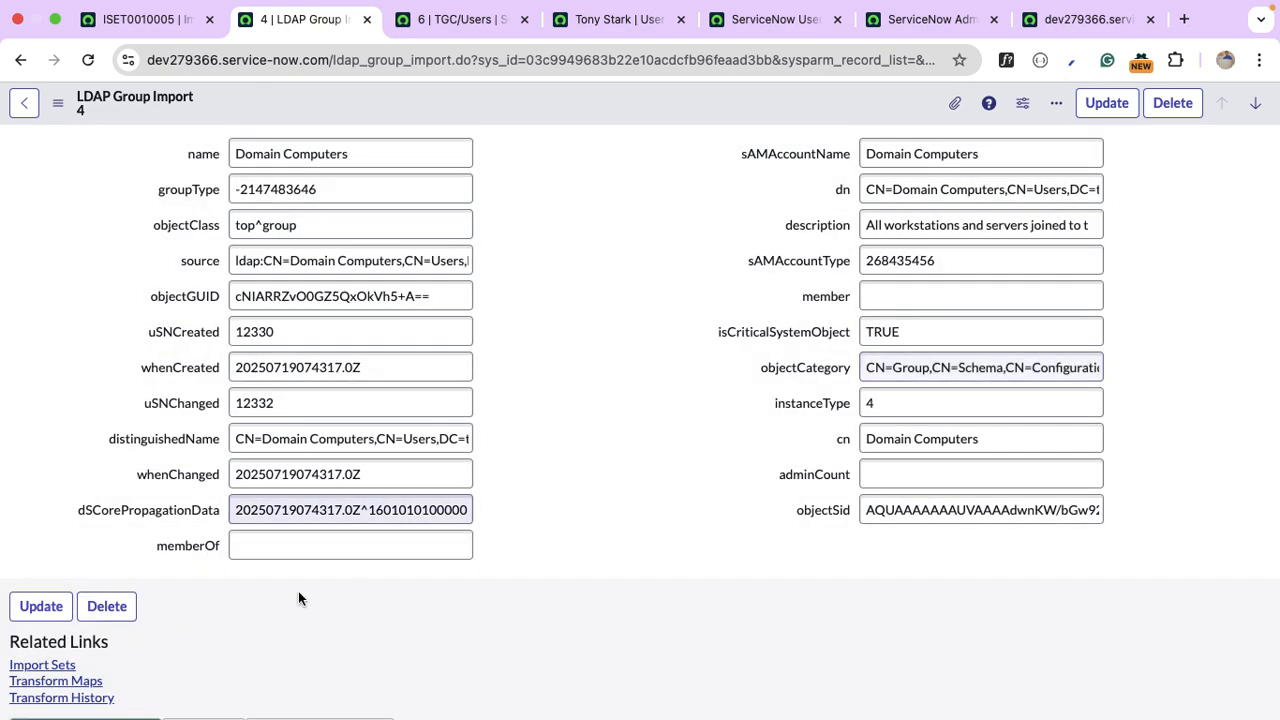
pyautogui.rightClick(180, 546)
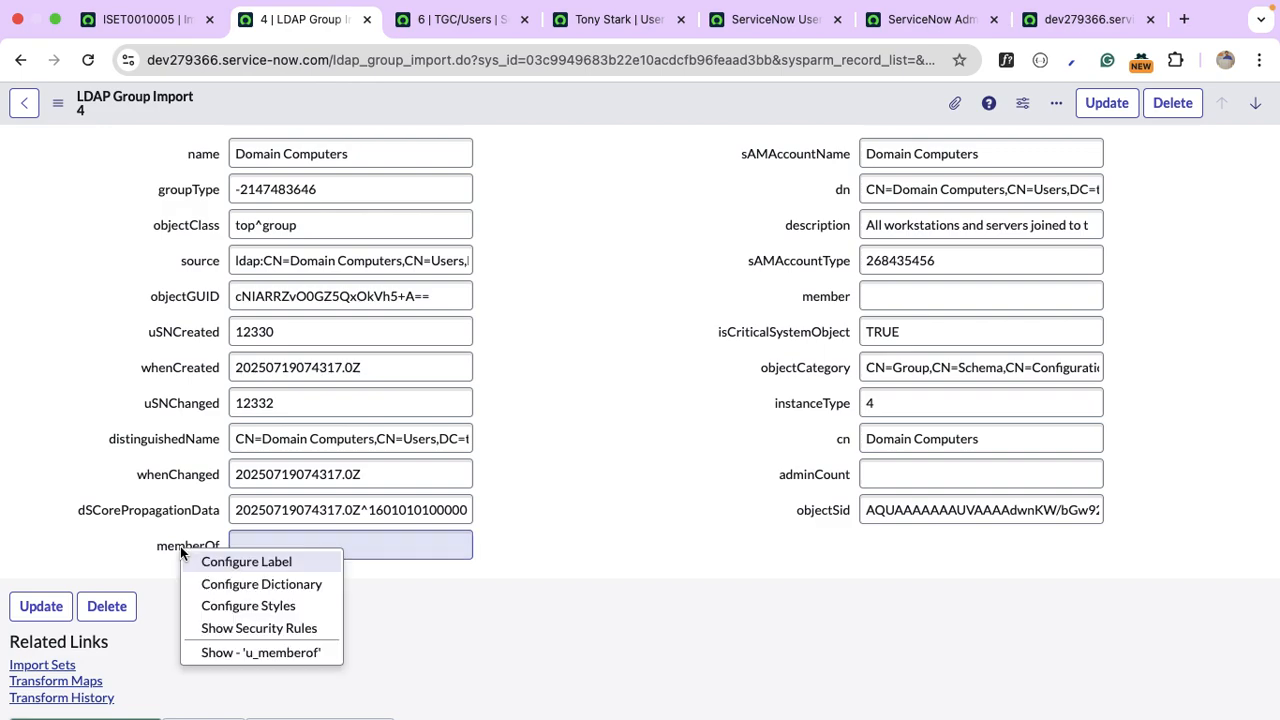
pyautogui.click(262, 584)
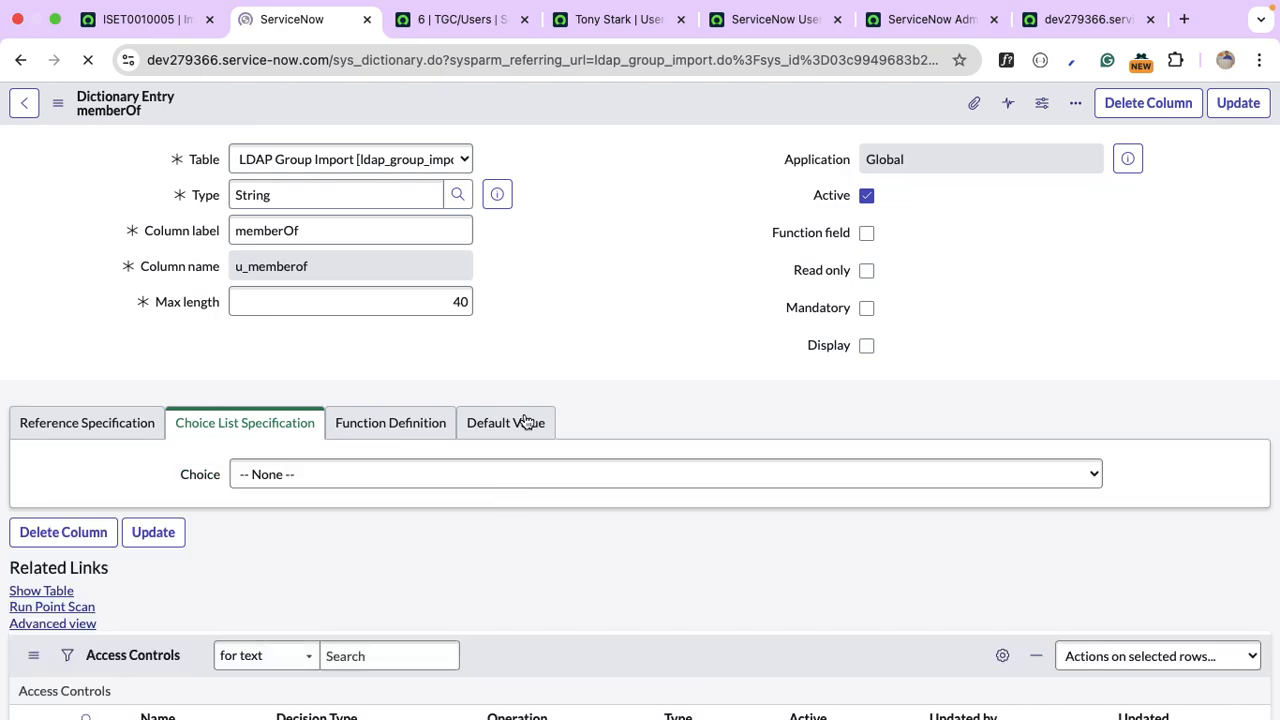
pyautogui.click(447, 302)
pyautogui.doubleClick(447, 302)
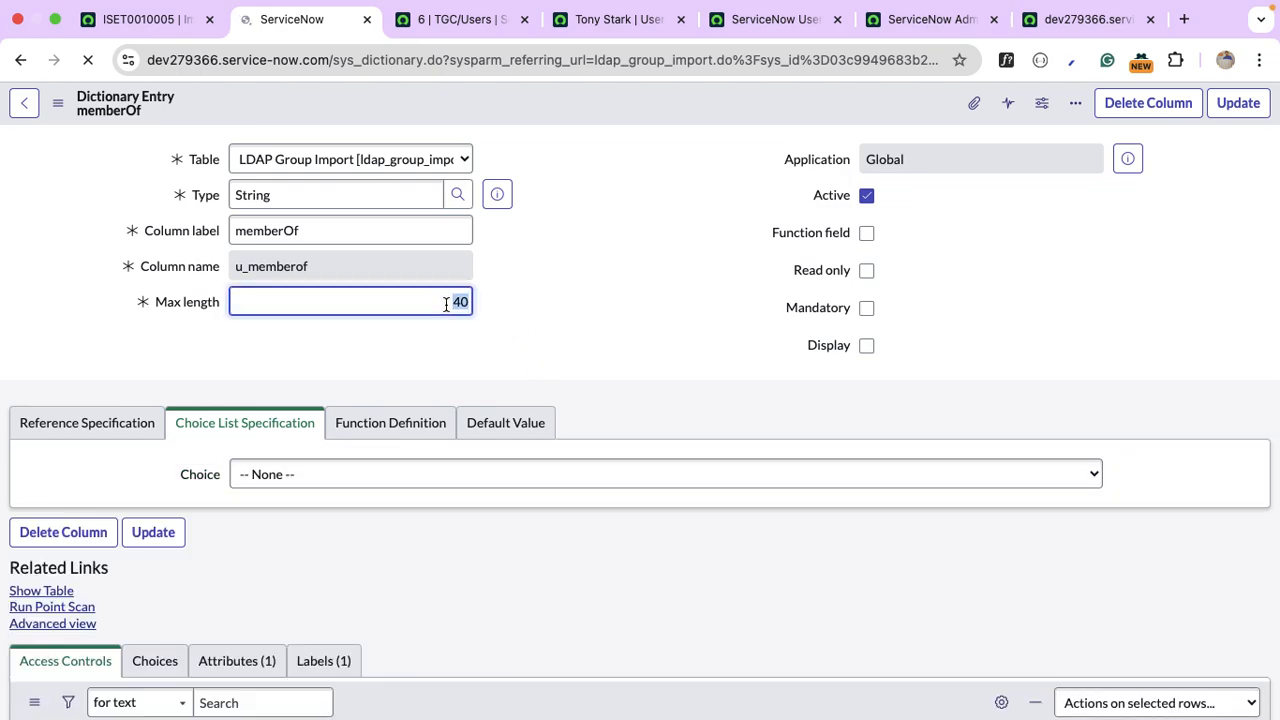
pyautogui.click(467, 302)
pyautogui.write('00')
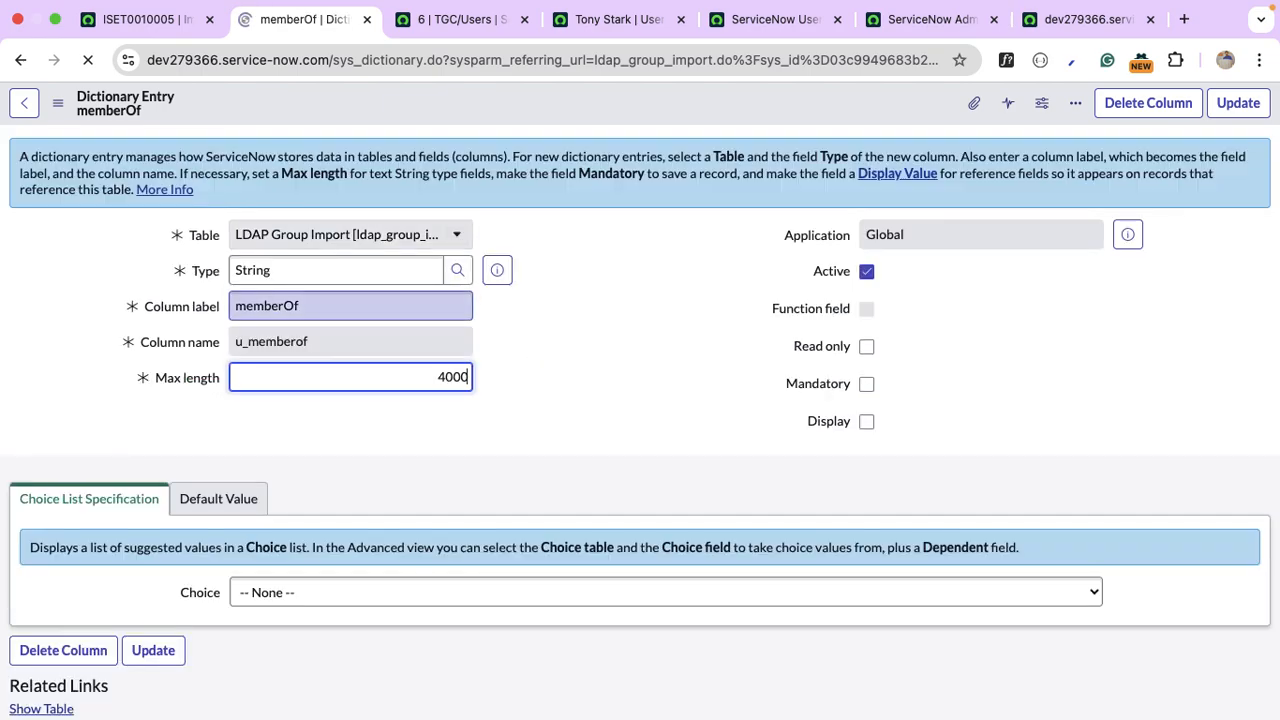
pyautogui.click(1244, 112)
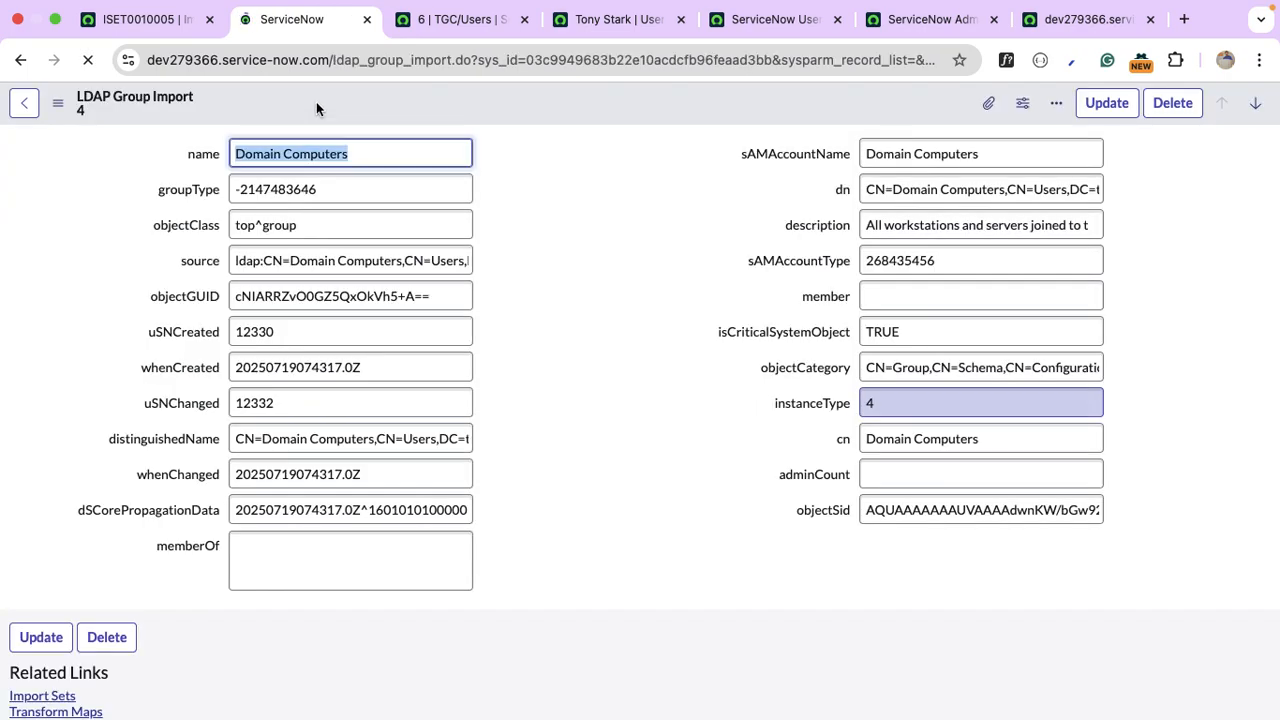
# Run the TGC/Groups Import scheduled load immediately from LDAP Scheduled Loads.
pyautogui.click(171, 22)
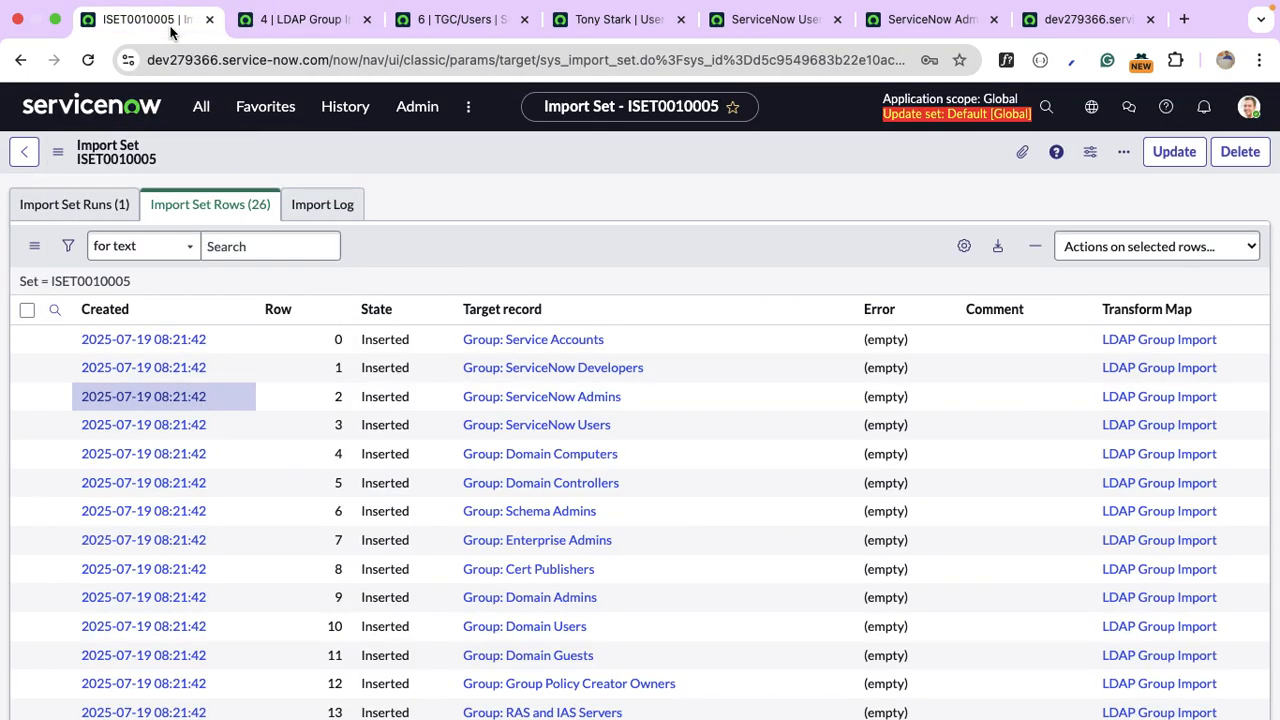
pyautogui.rightClick(171, 33)
pyautogui.press('Escape')
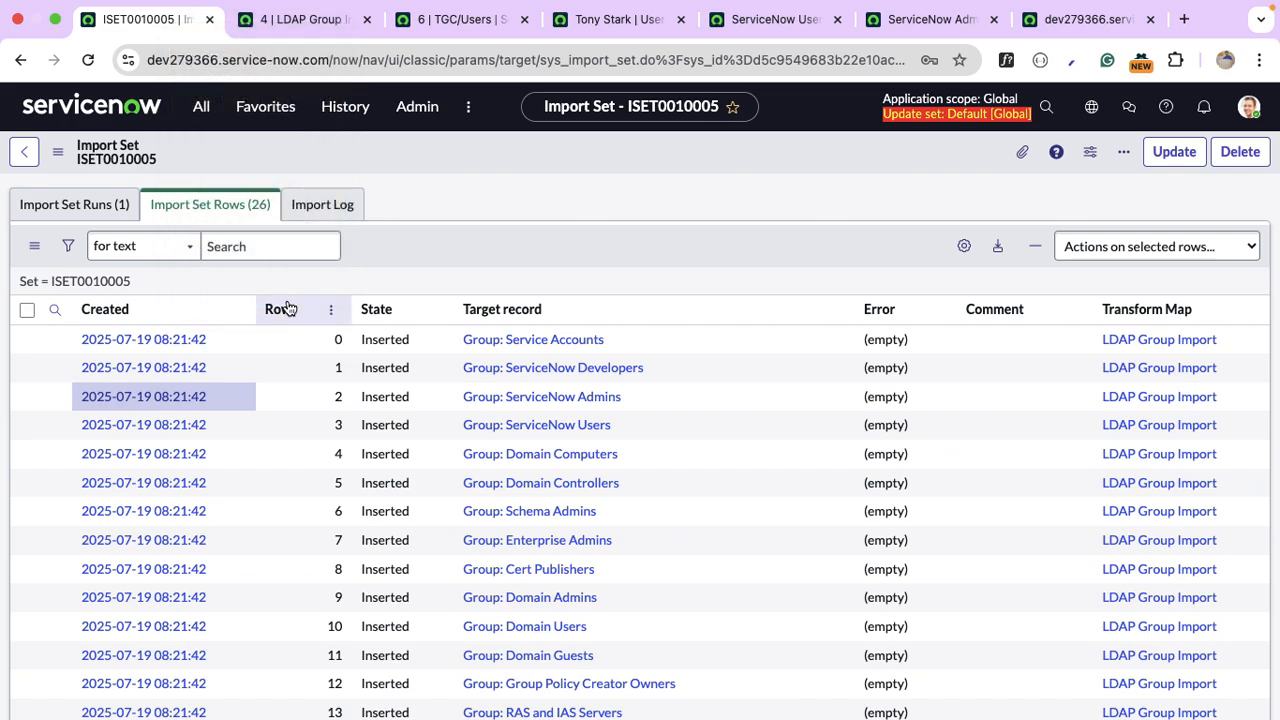
pyautogui.click(200, 110)
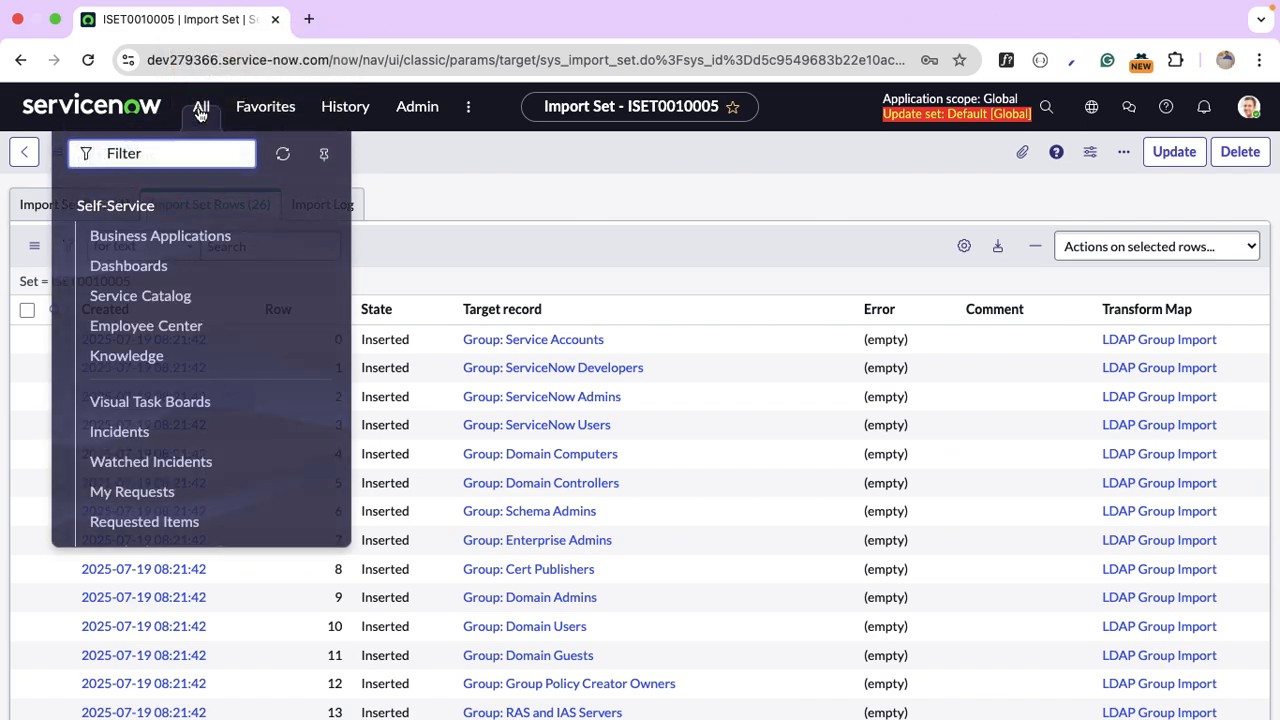
pyautogui.write('ldap')
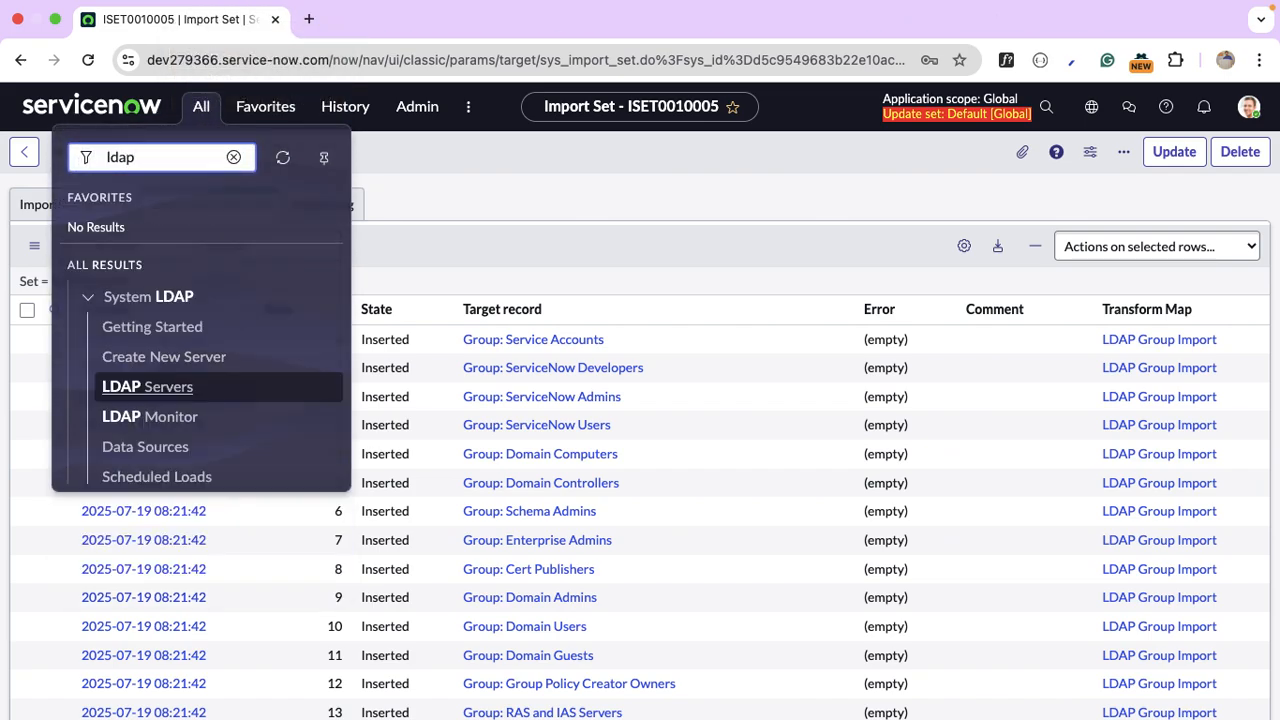
pyautogui.scroll(-3, 251, 383)
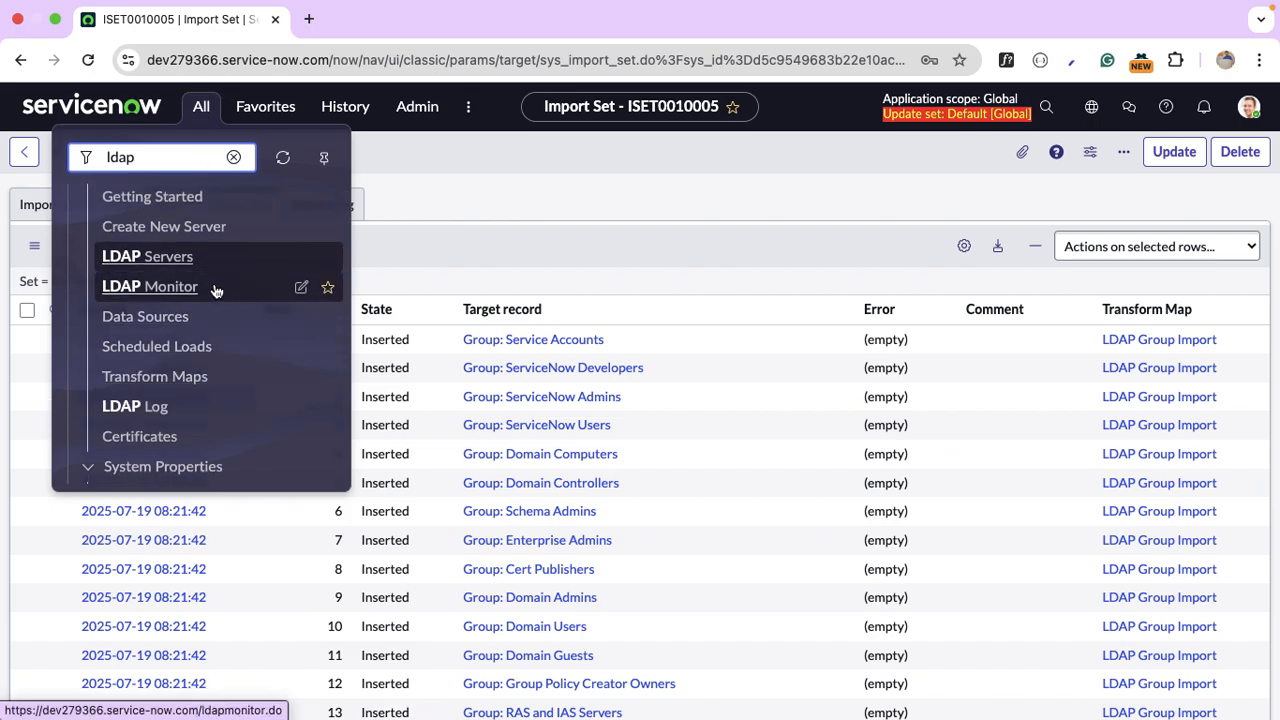
pyautogui.click(157, 346)
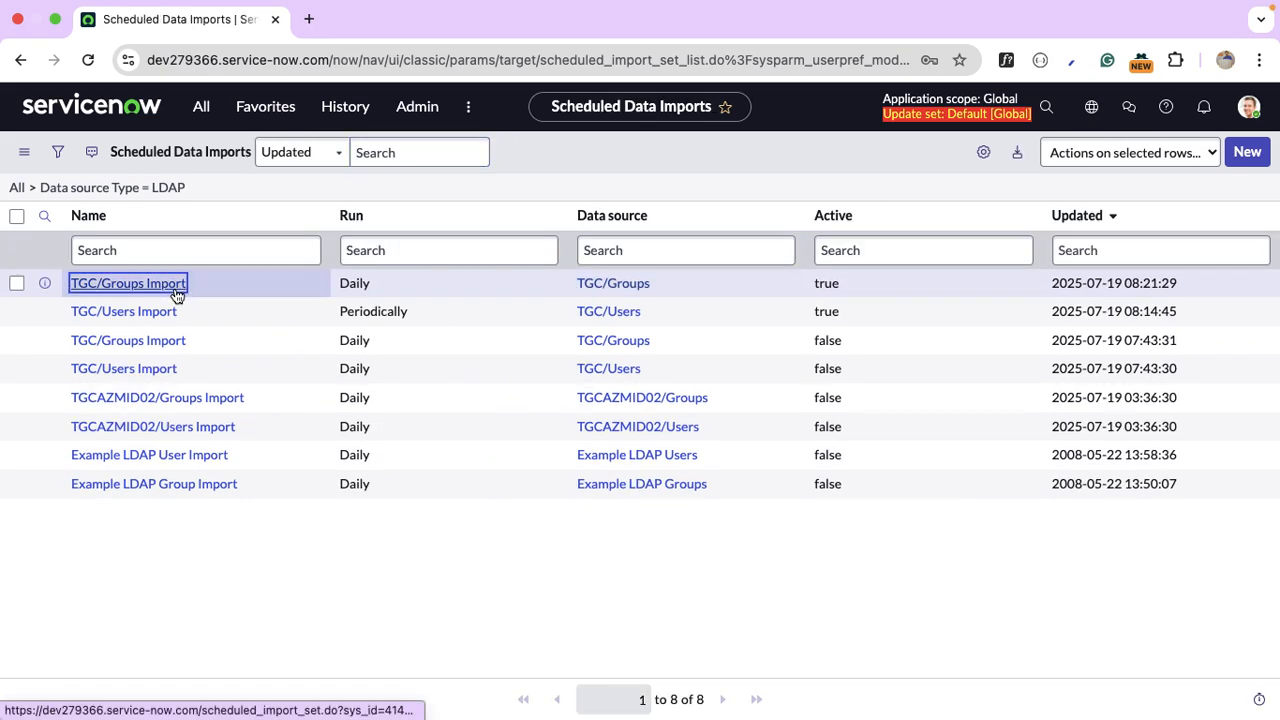
pyautogui.click(128, 283)
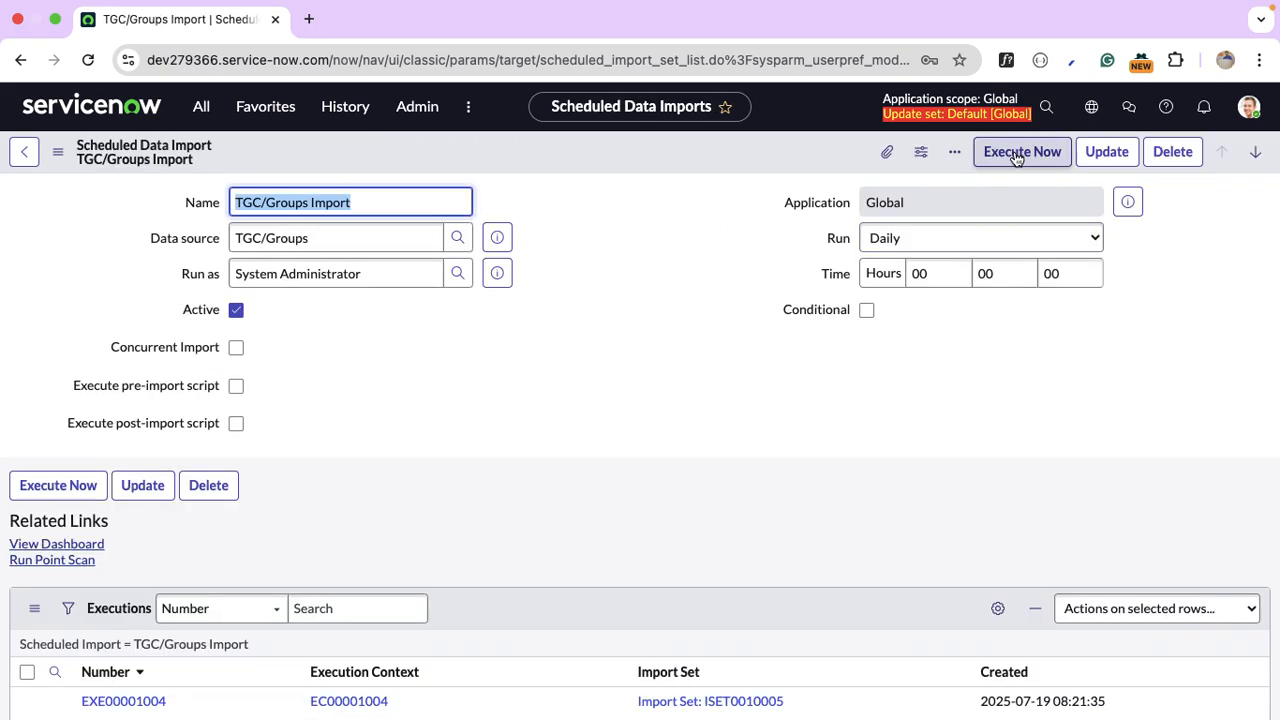
pyautogui.click(1016, 161)
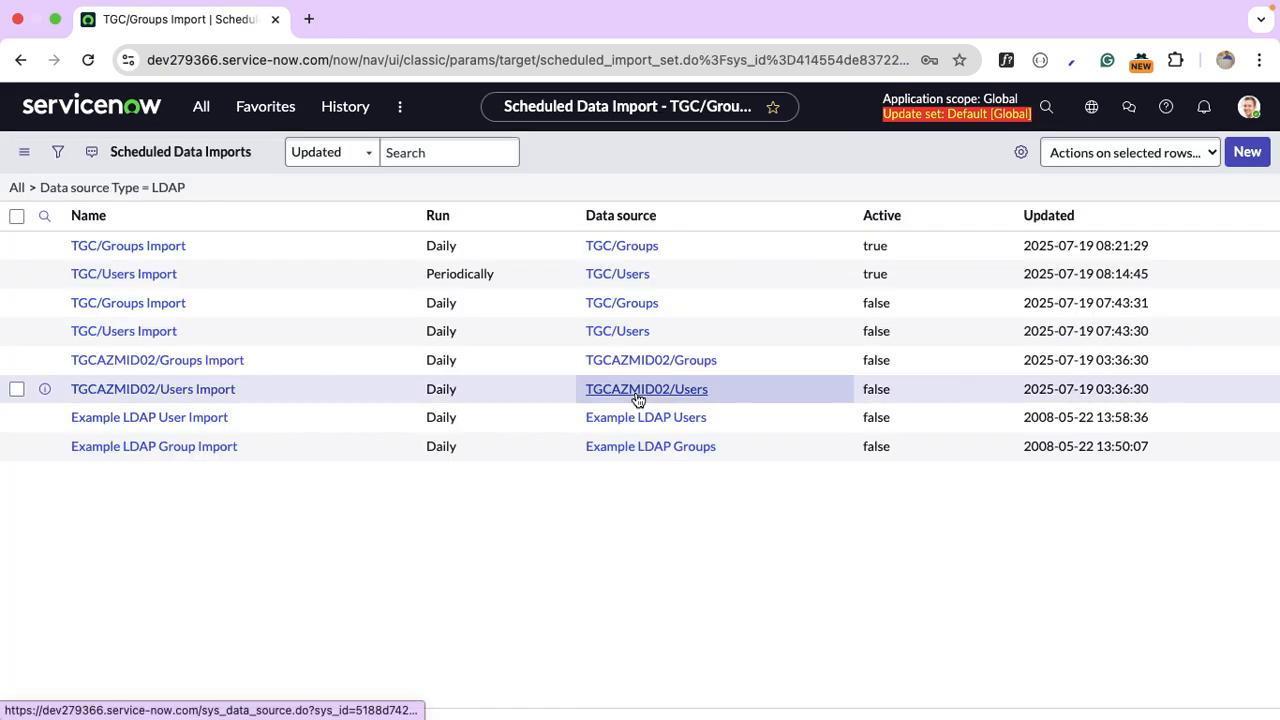
# Open execution EXE00001005 and its import set ISET0010006 to check the group rows were Updated.
pyautogui.click(147, 283)
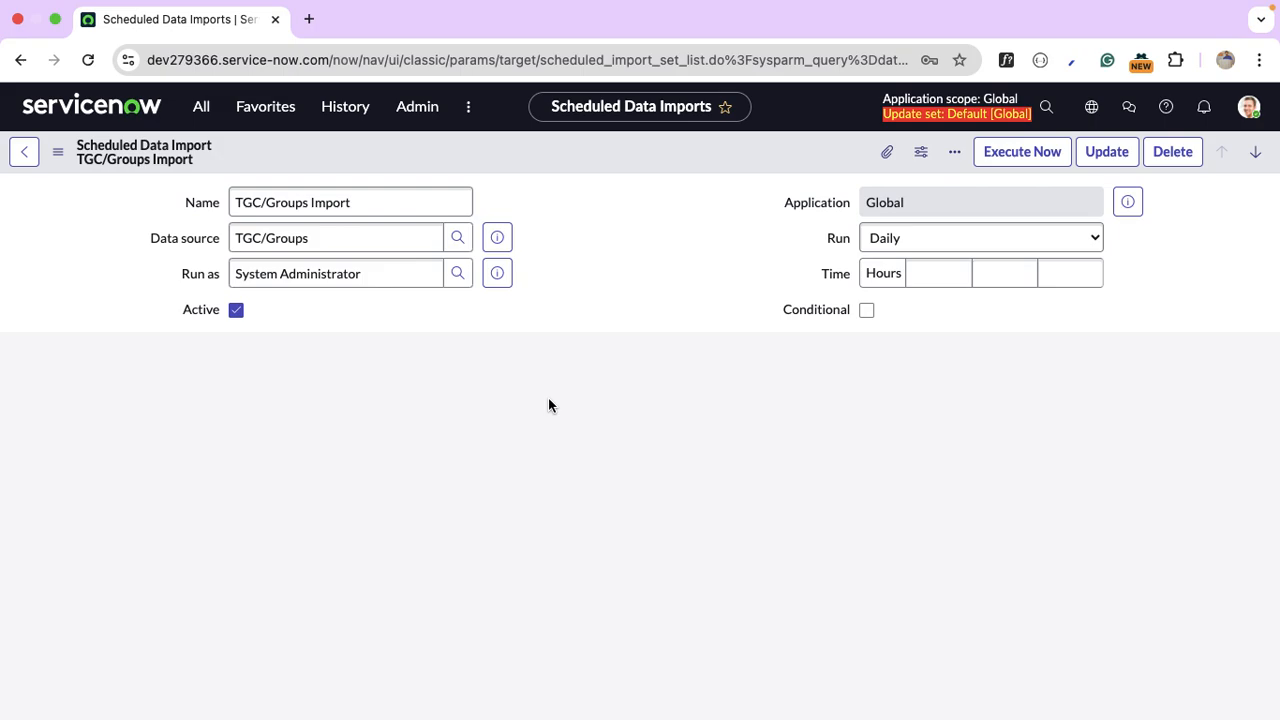
pyautogui.scroll(-10, 548, 398)
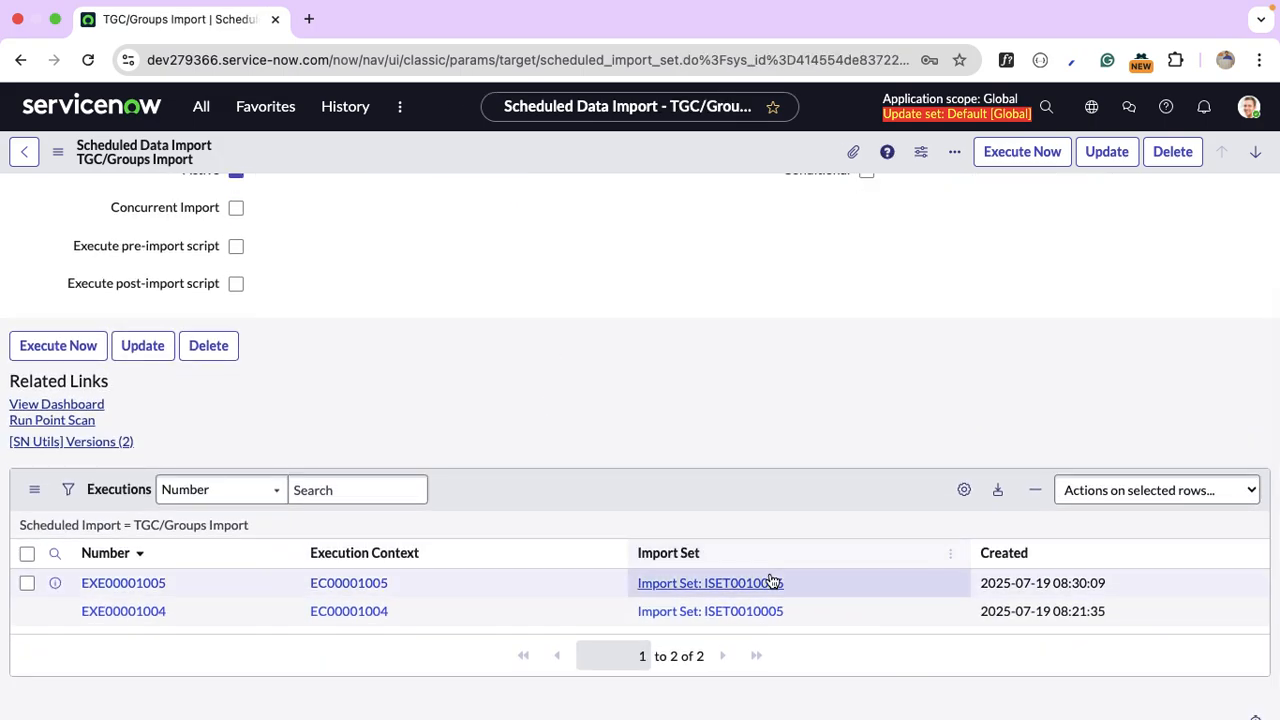
pyautogui.moveTo(1039, 589)
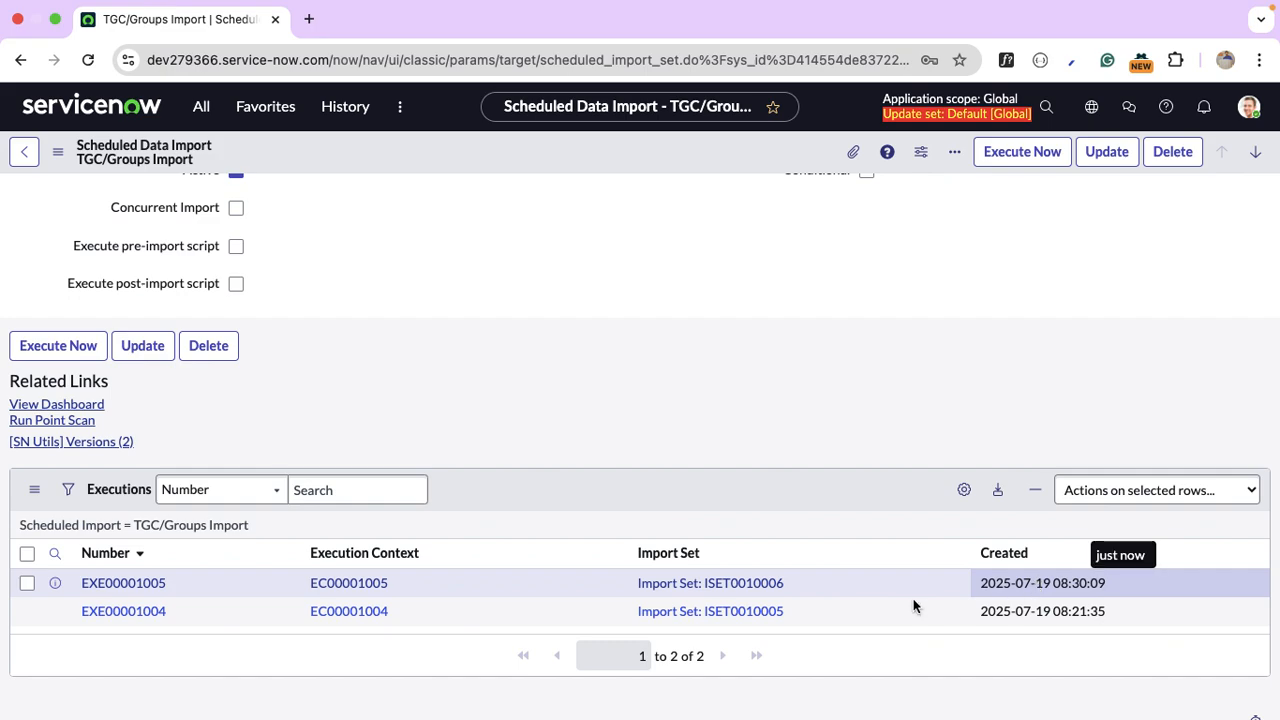
pyautogui.doubleClick(137, 590)
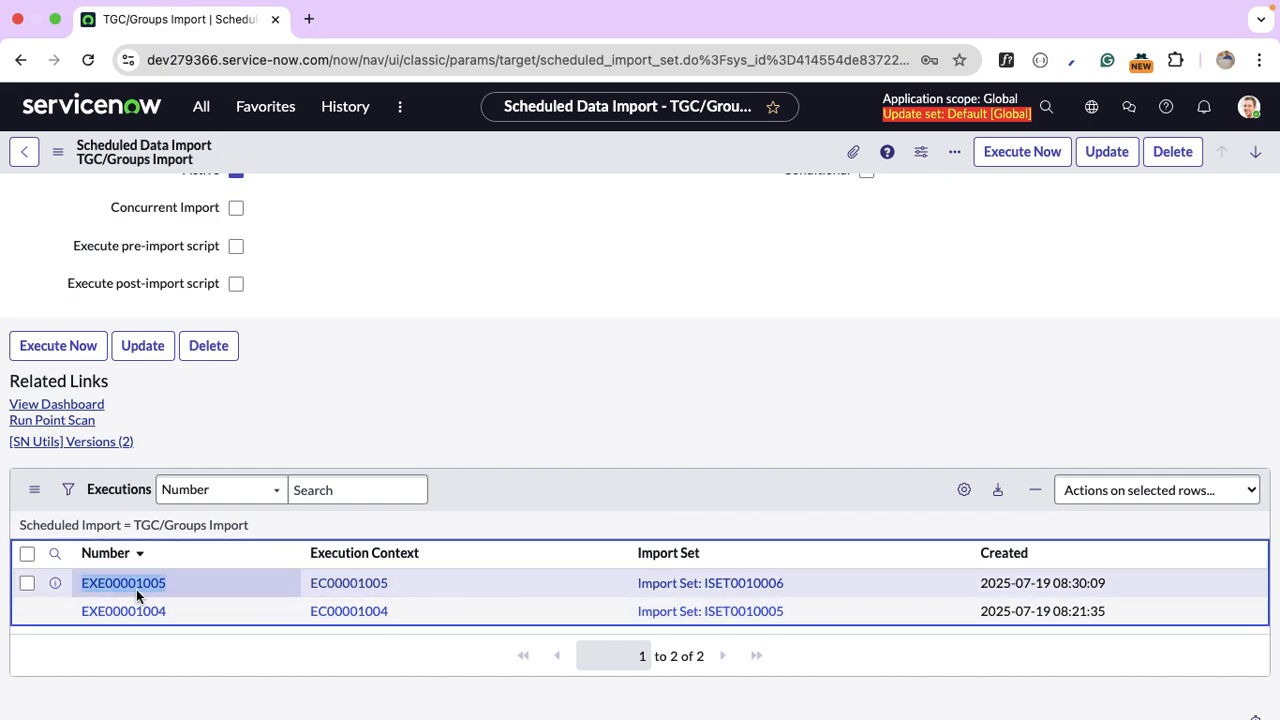
pyautogui.click(136, 589)
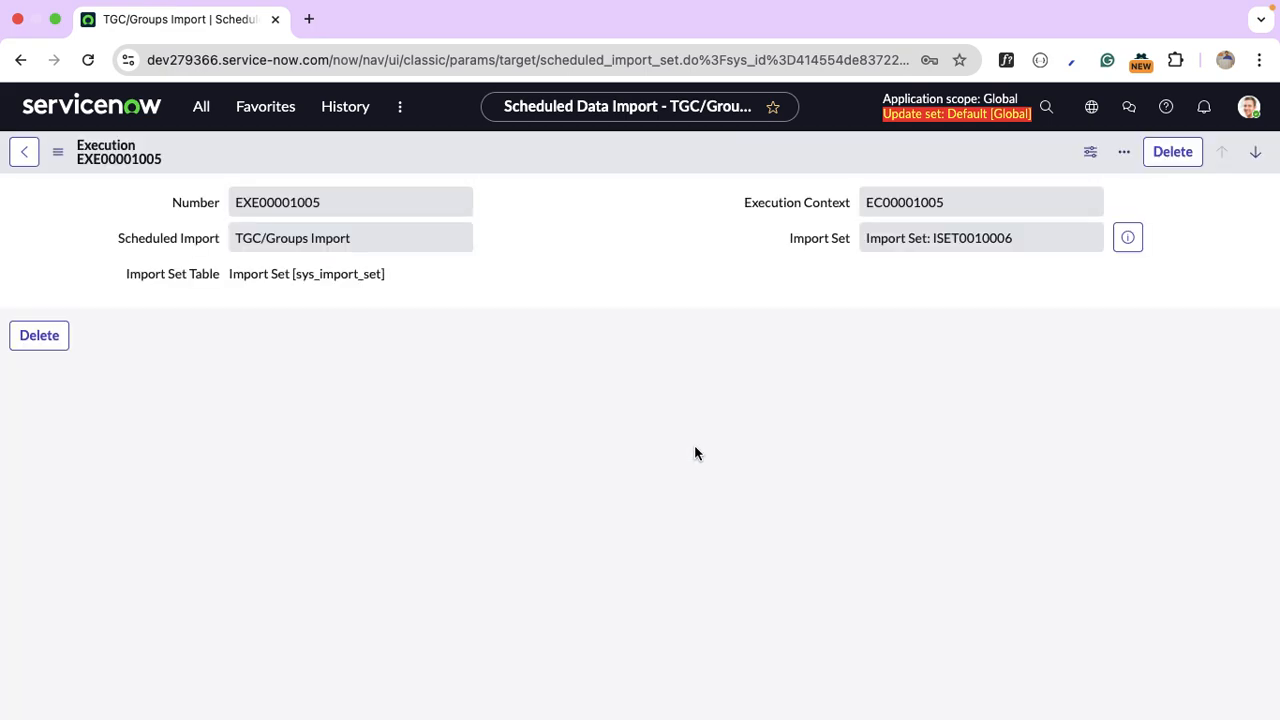
pyautogui.click(1127, 237)
pyautogui.click(1198, 280)
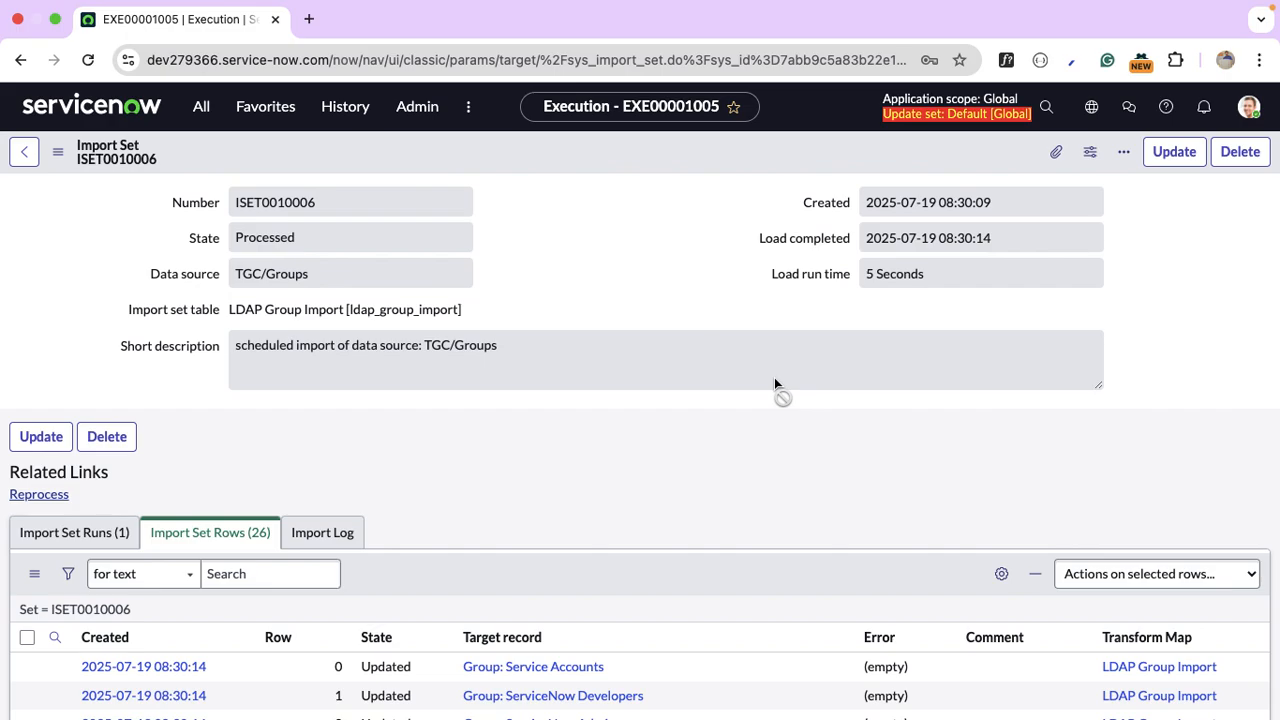
pyautogui.scroll(-3, 774, 382)
pyautogui.scroll(-1, 774, 384)
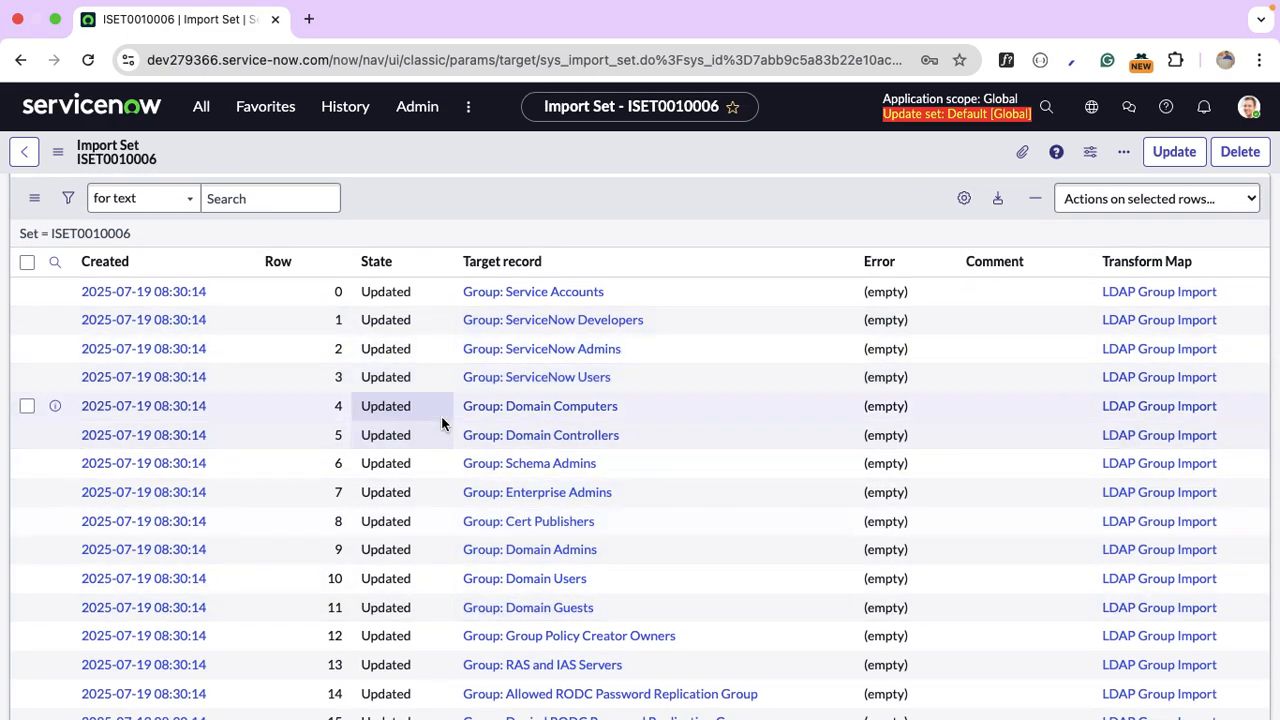
pyautogui.scroll(-5, 443, 499)
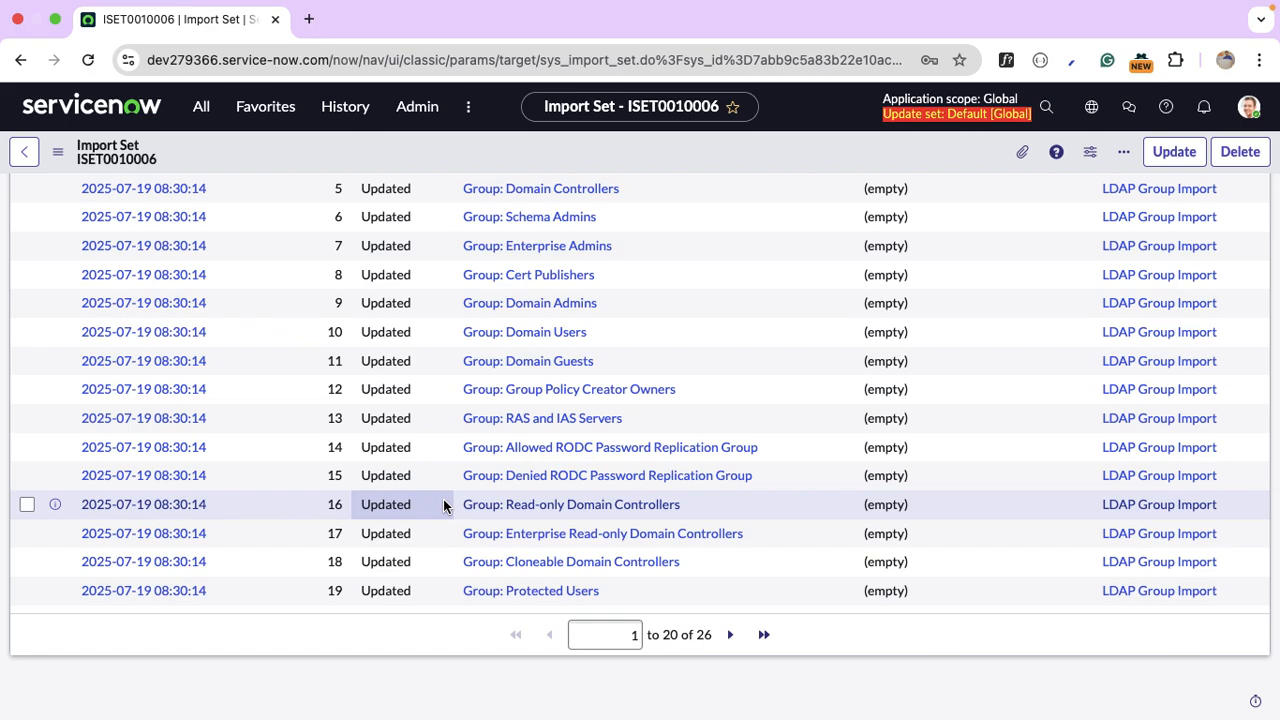
pyautogui.scroll(10, 444, 505)
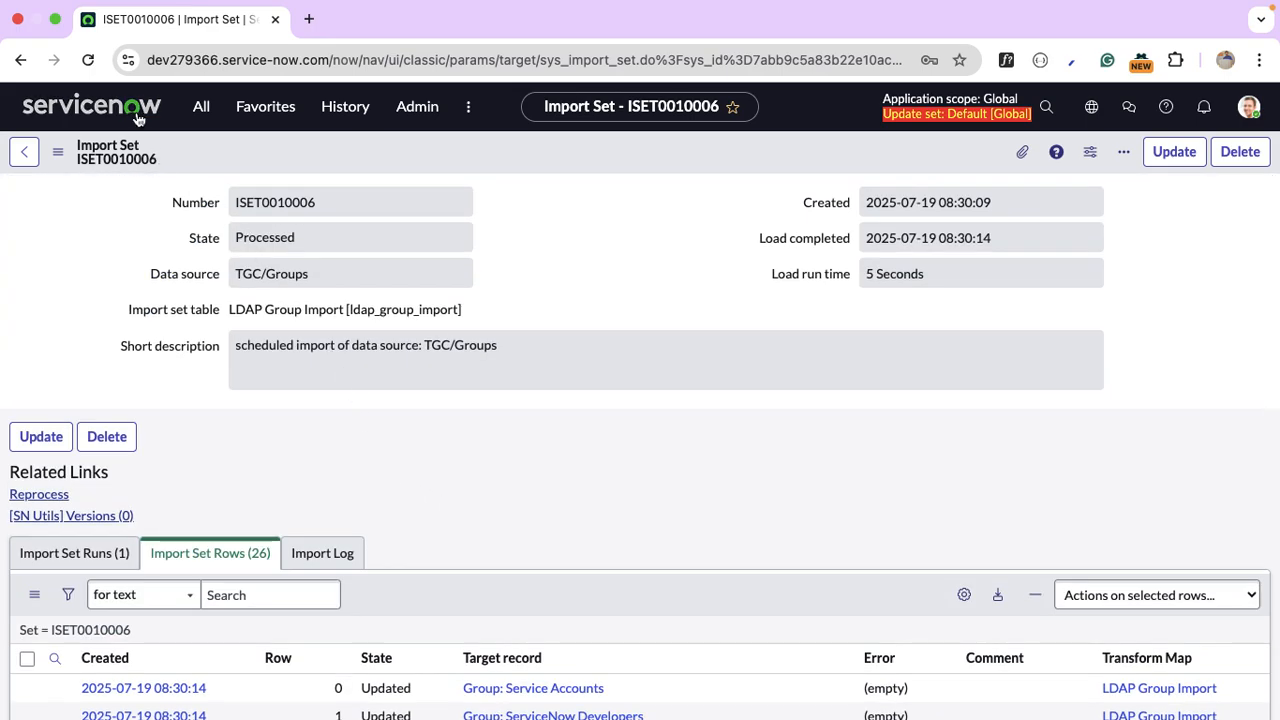
pyautogui.click(204, 112)
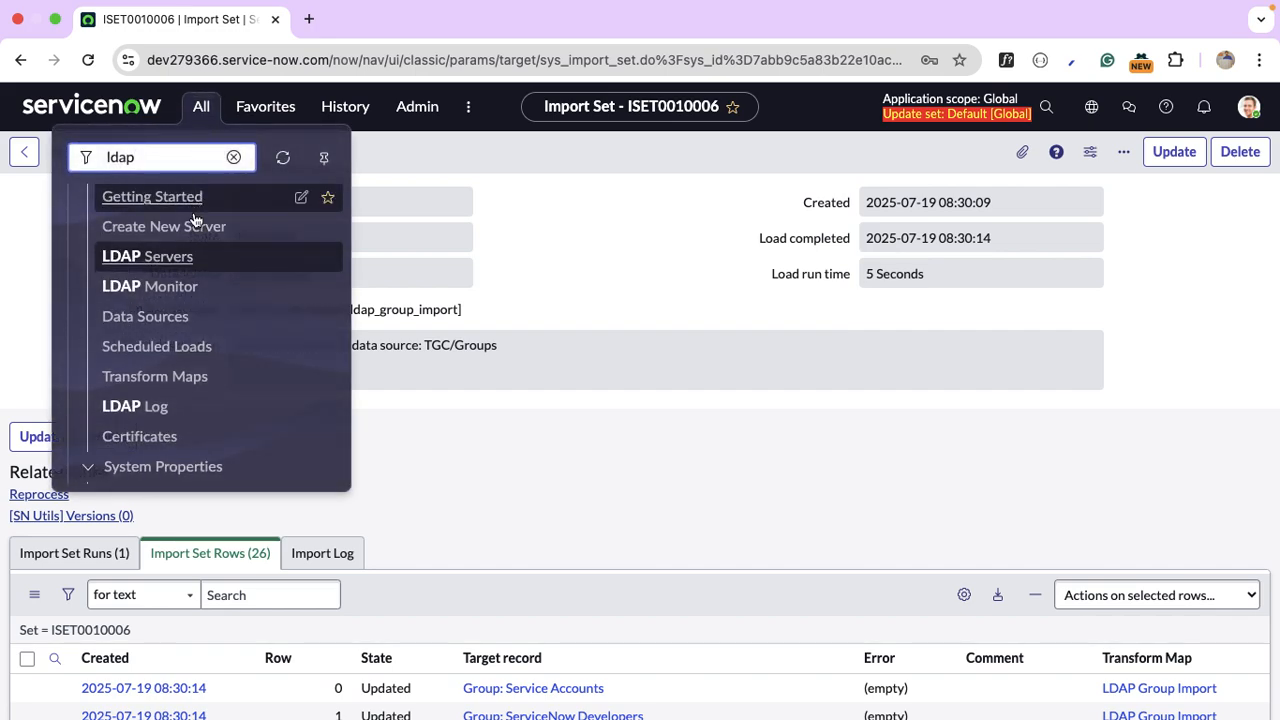
# Run the TGC/Users Import scheduled load immediately.
pyautogui.click(160, 346)
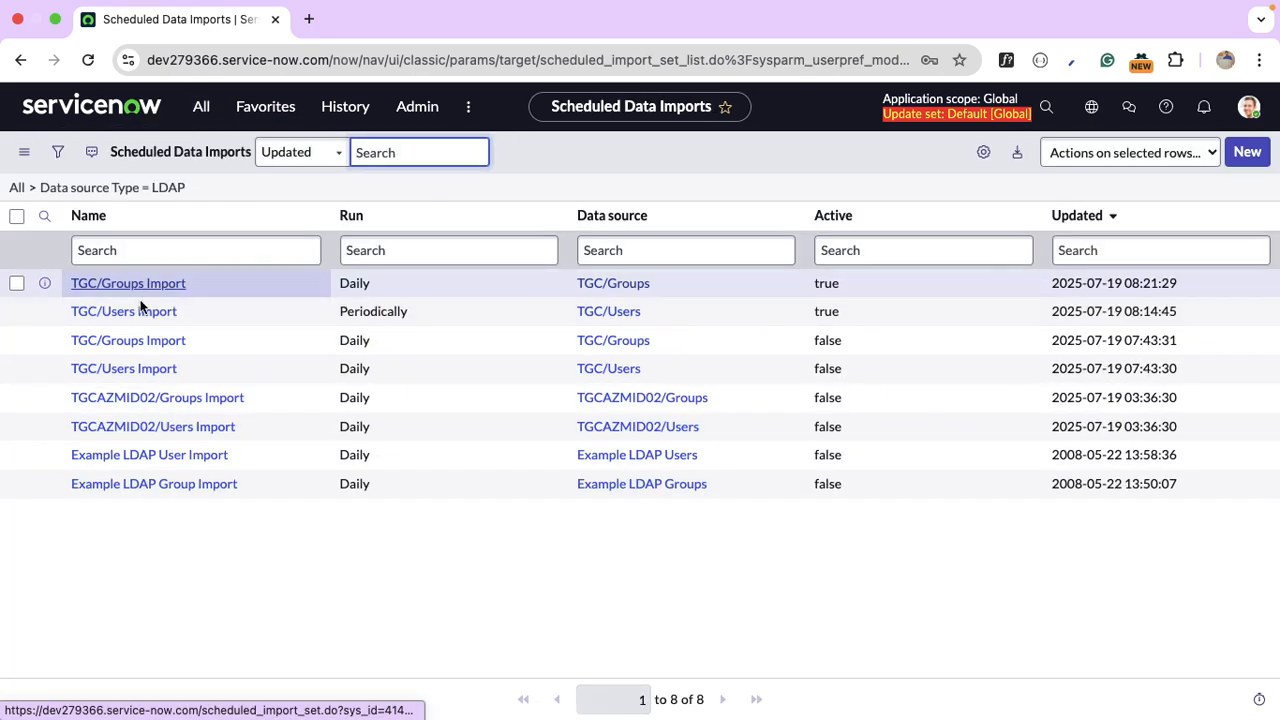
pyautogui.click(141, 316)
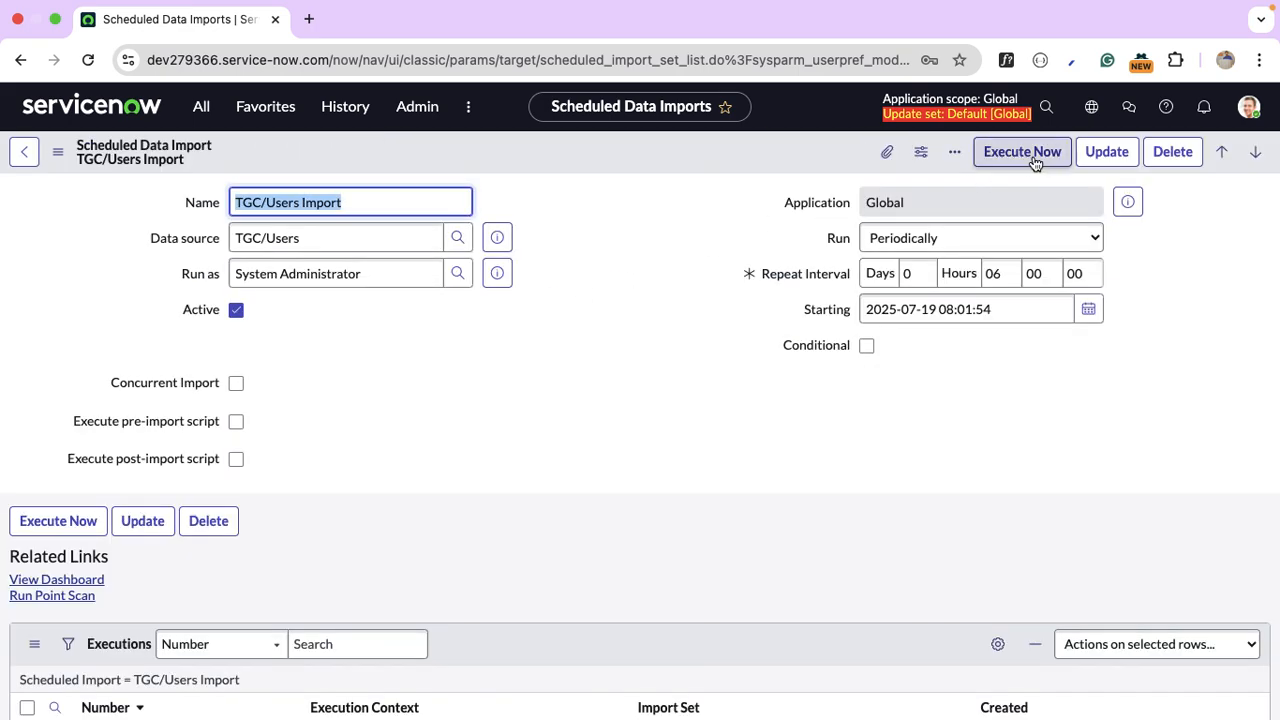
pyautogui.click(1033, 158)
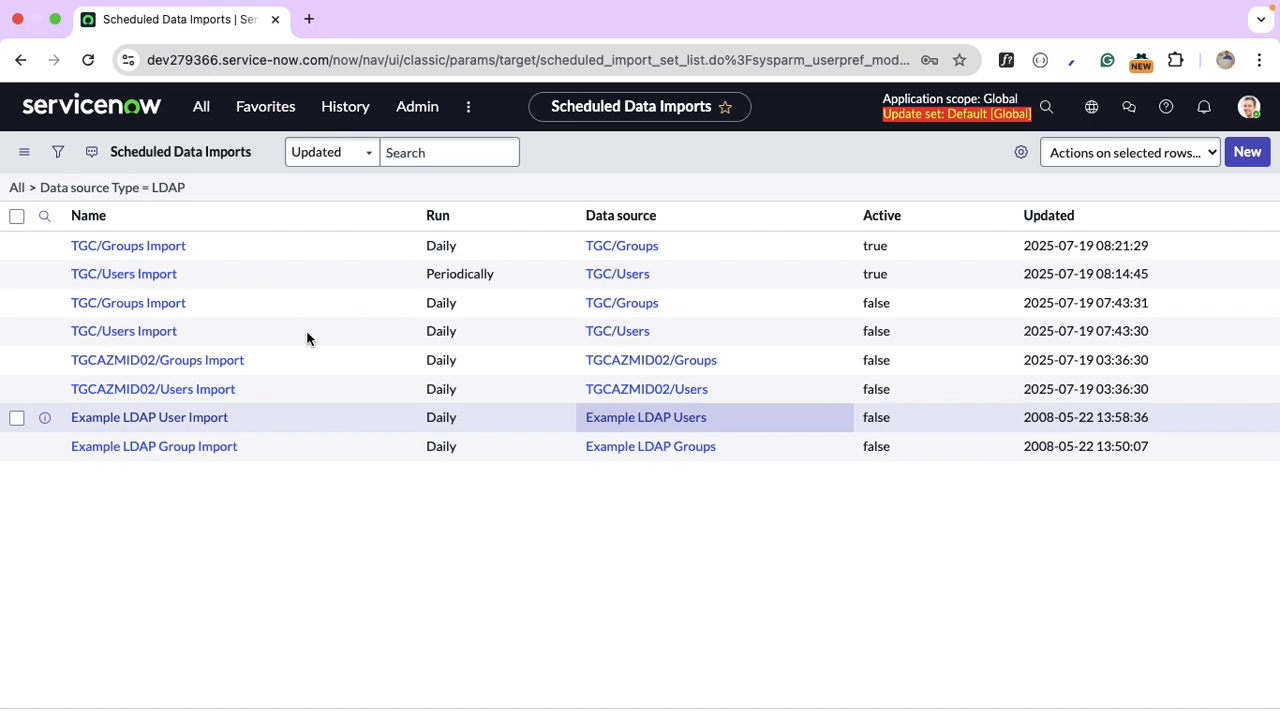
# Open the new import set ISET0010007 and review its seven Updated or Ignored rows.
pyautogui.moveTo(159, 285); pyautogui.dragTo(260, 276)
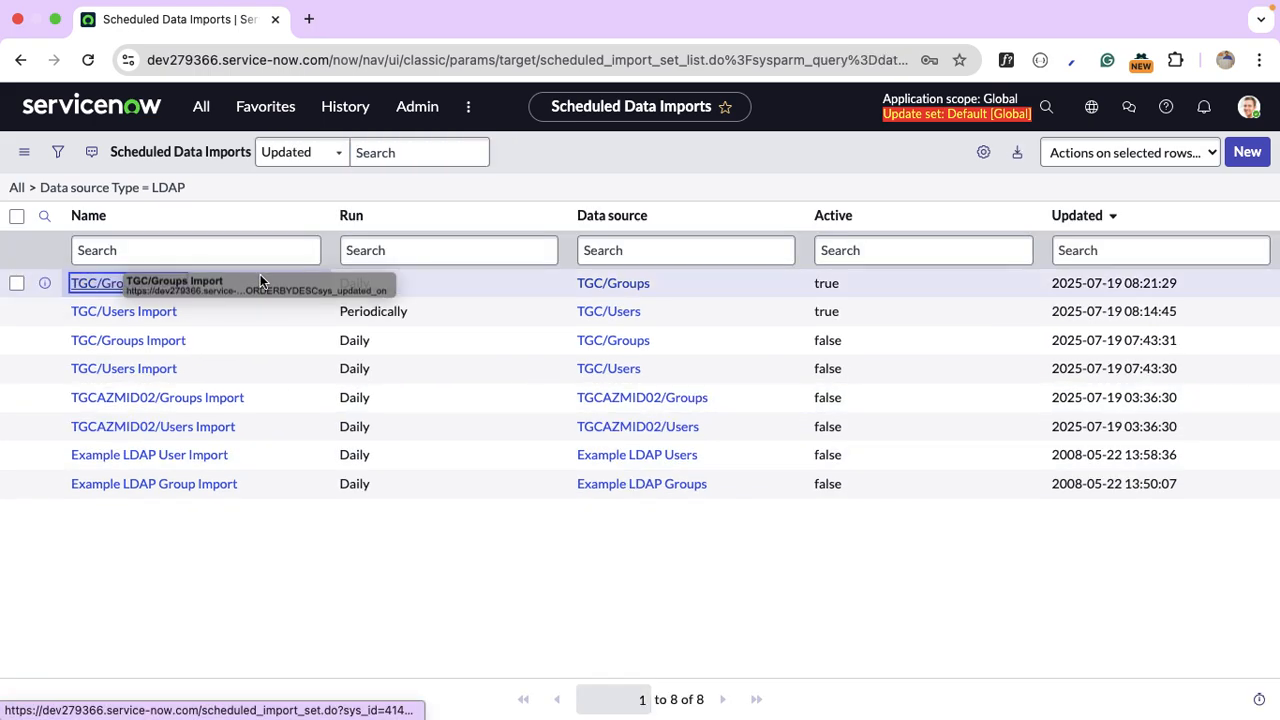
pyautogui.click(166, 315)
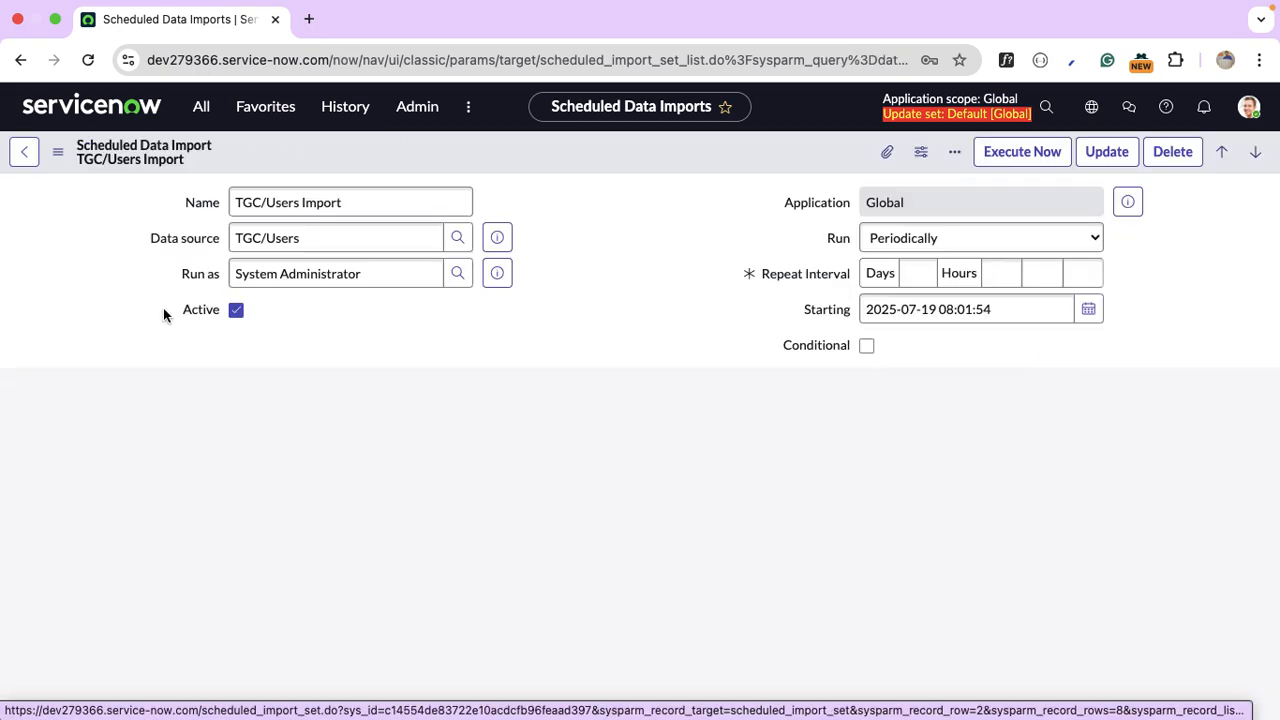
pyautogui.scroll(-5, 675, 360)
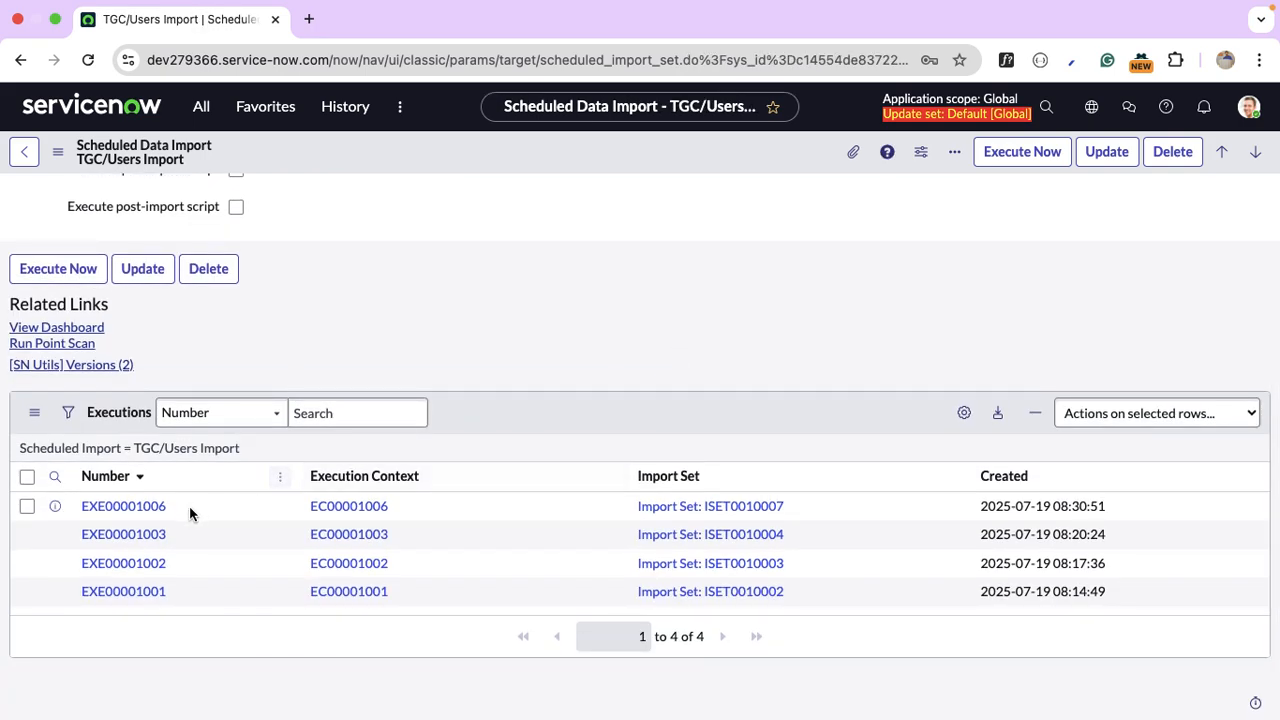
pyautogui.click(695, 506)
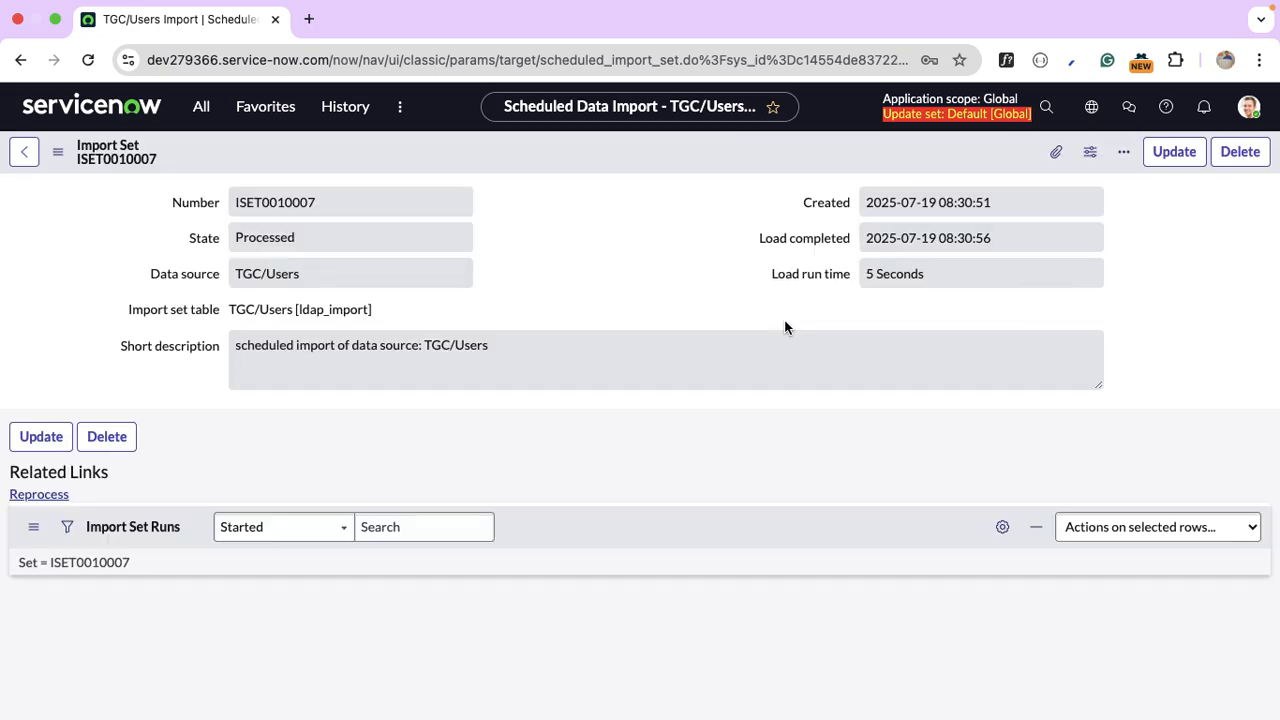
pyautogui.scroll(-3, 543, 407)
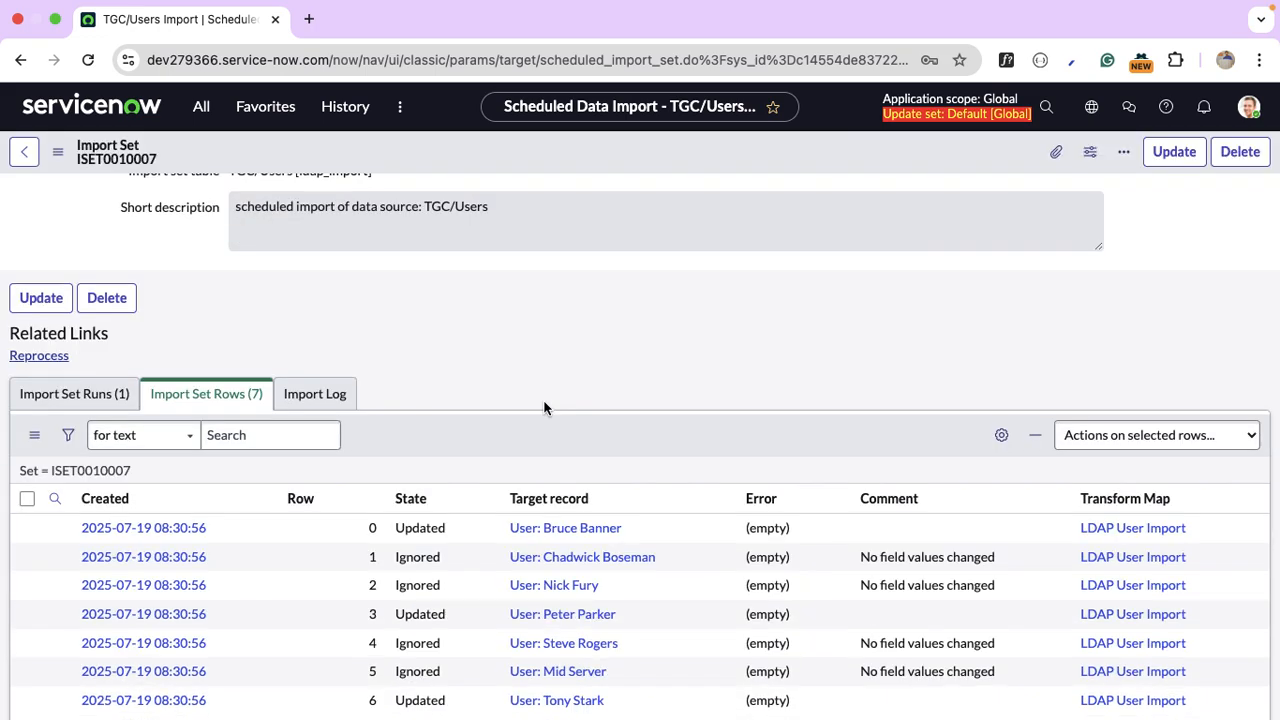
pyautogui.scroll(-2, 553, 430)
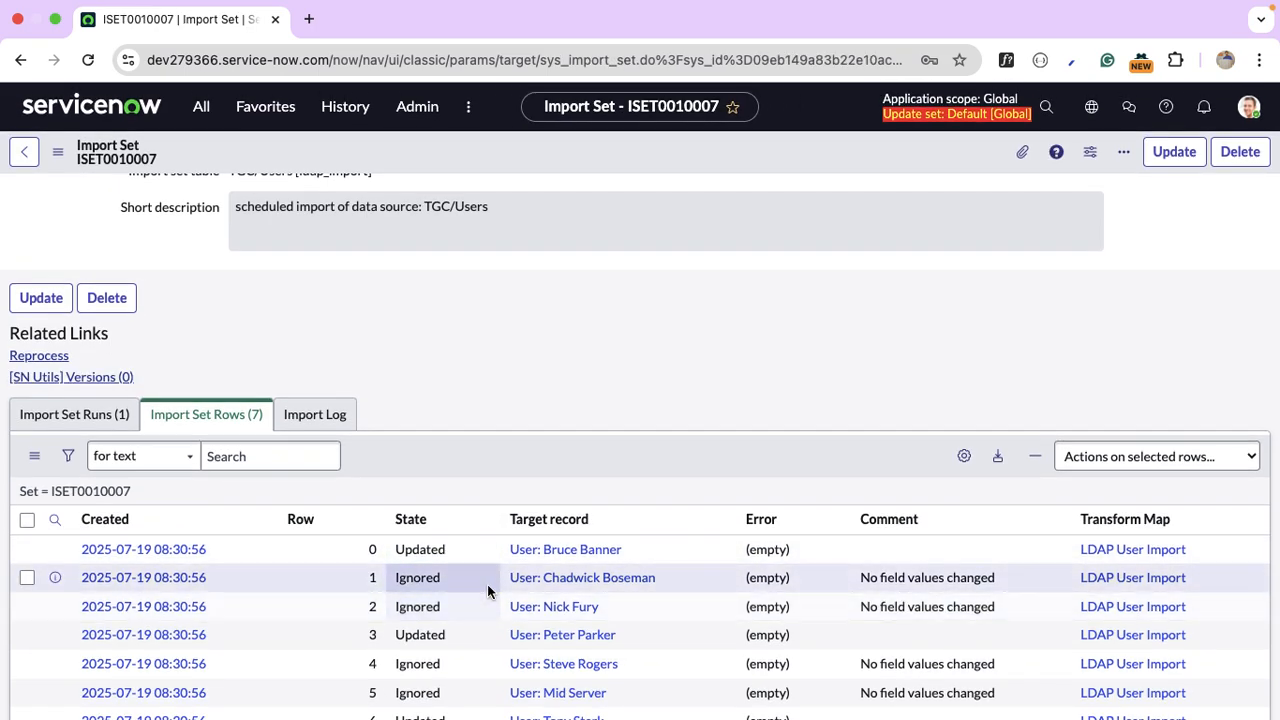
pyautogui.scroll(-2, 490, 592)
pyautogui.scroll(-1, 487, 591)
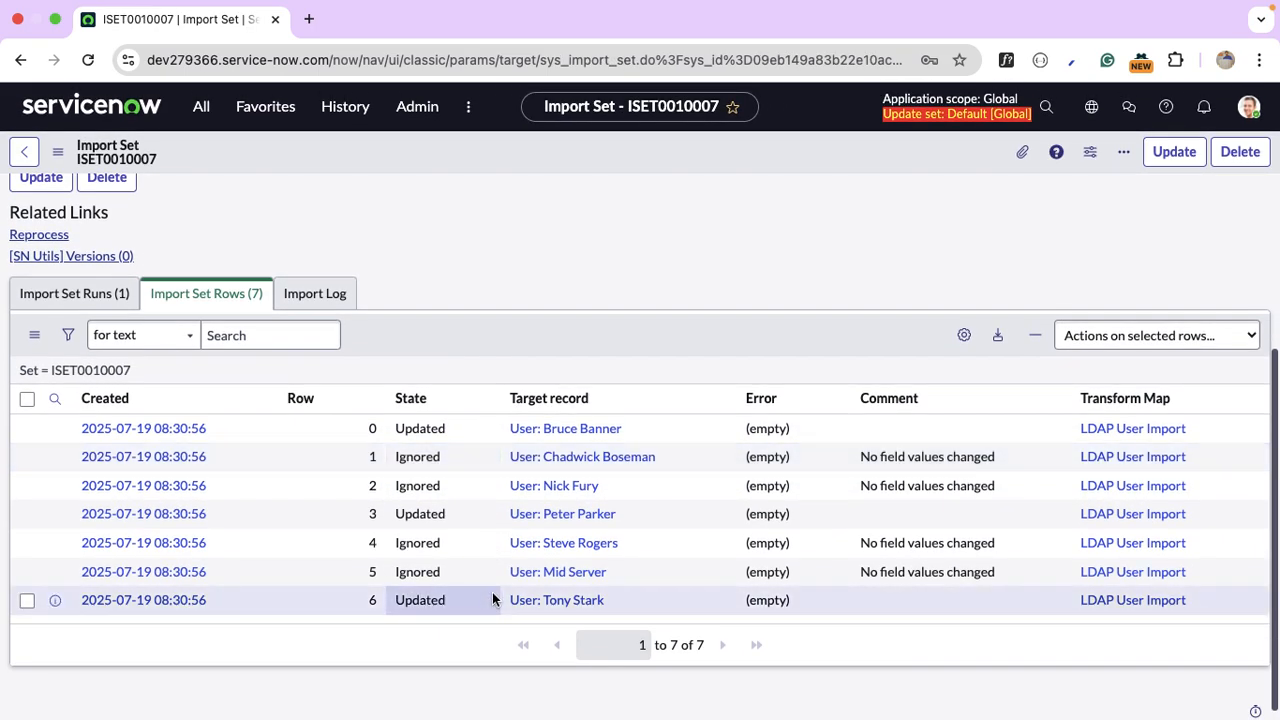
# Inspect the row 6 imported user's Manager field, then go back to the ServiceNow home page.
pyautogui.click(574, 606)
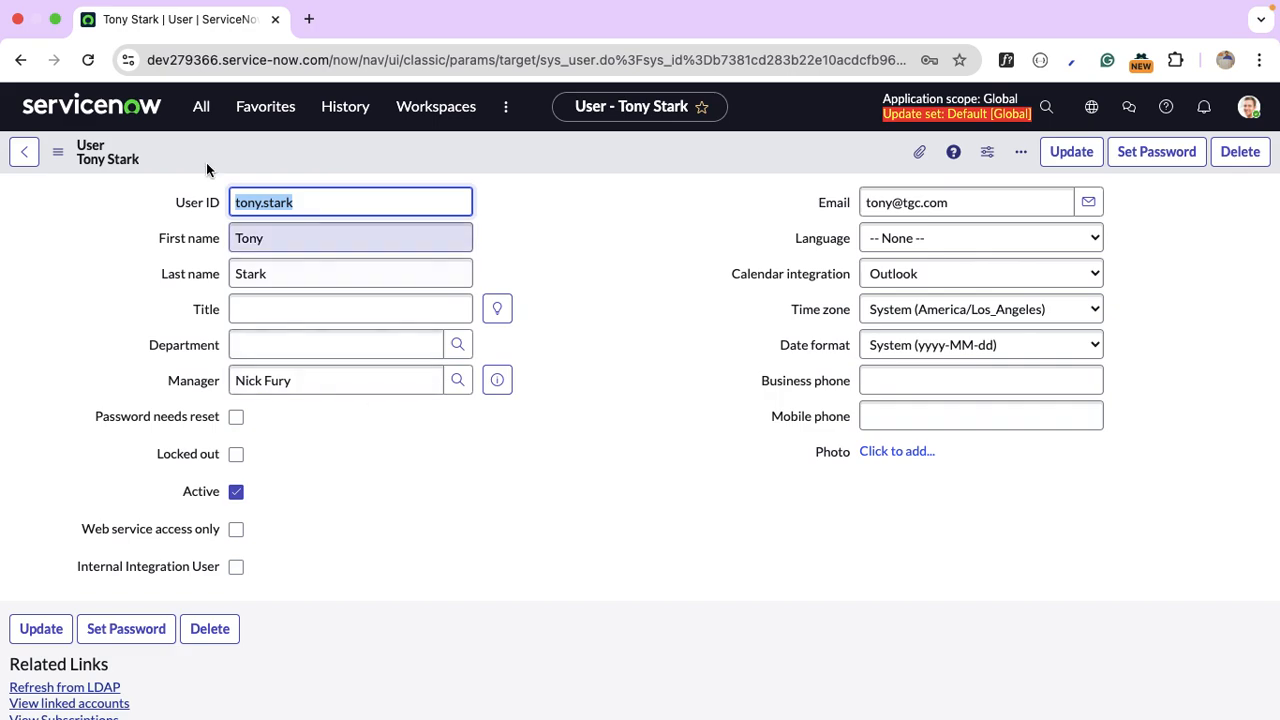
pyautogui.click(91, 106)
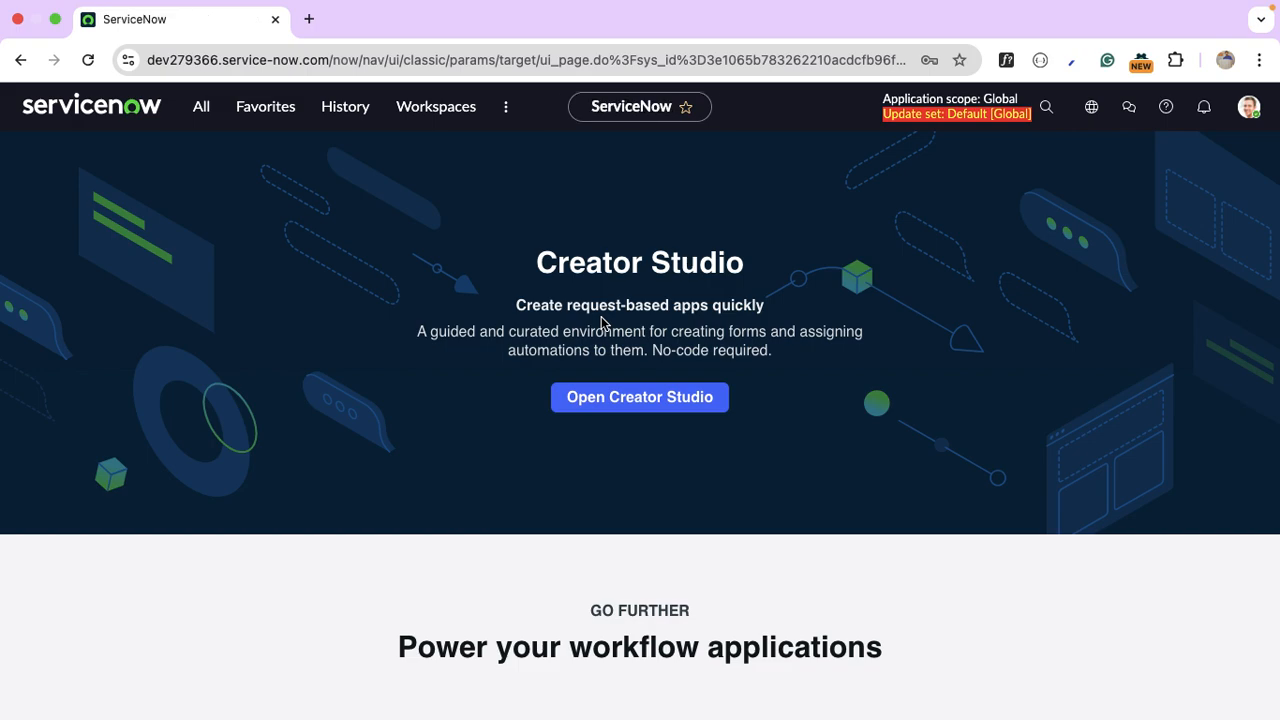